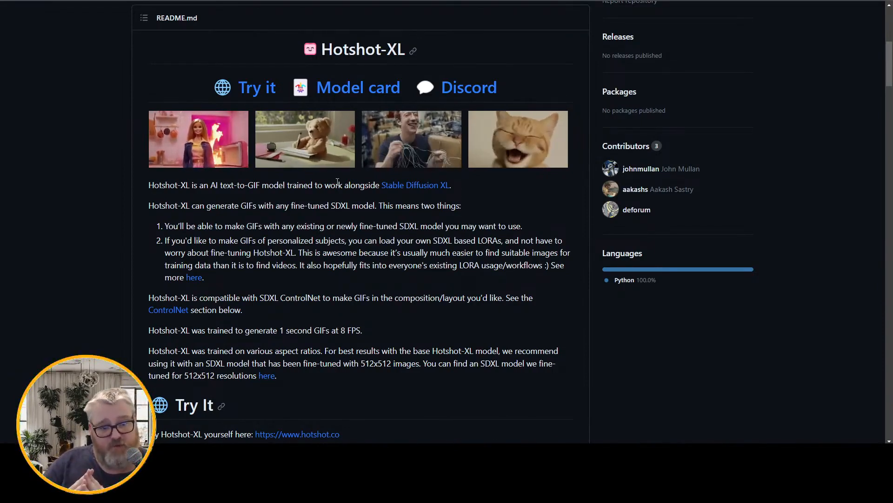
Review the Hotshot-XL README and view sample GIFs in the Text-to-GIF output table, starting with the scuba-diving Sasquatch, at full size.
scroll(211, 117, "down", 7)
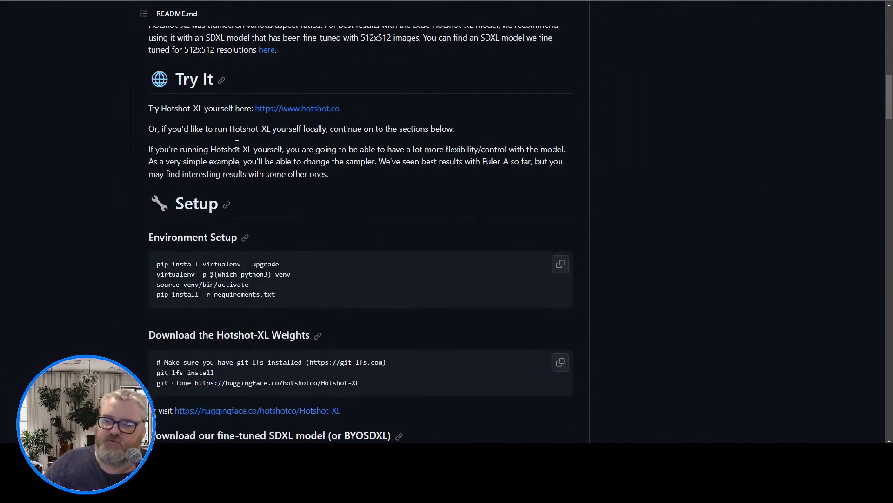
scroll(279, 121, "up", 6)
scroll(324, 126, "down", 1)
scroll(324, 123, "down", 10)
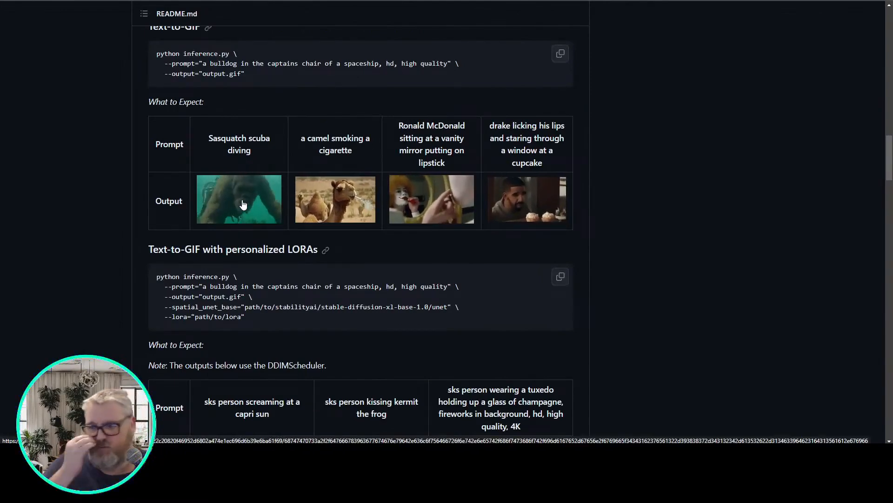
left_click(240, 203)
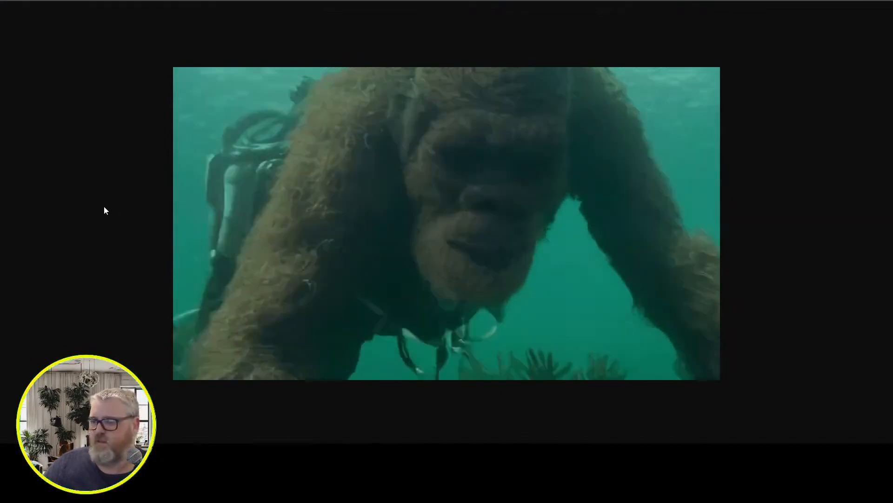
key("alt+Left")
left_click(316, 207)
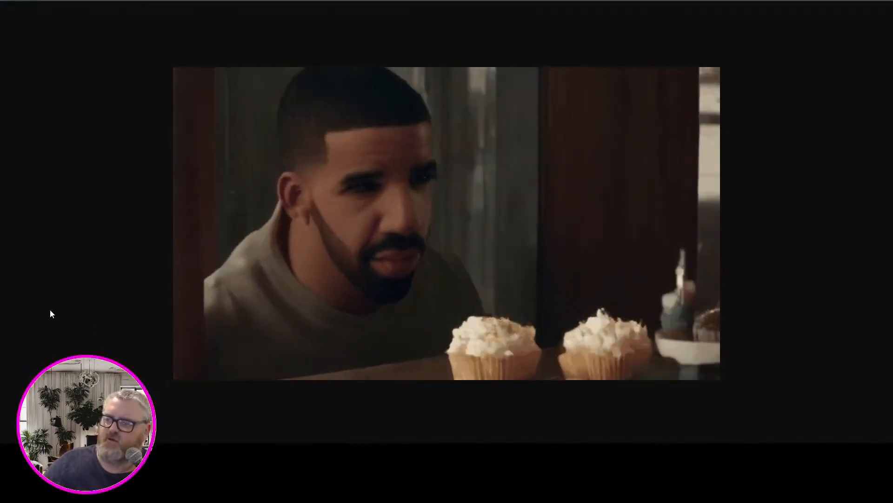
key("alt+Left")
View the capri sun and Kermit the Frog sample GIFs in the personalized LORAs section at full size.
scroll(54, 295, "down", 4)
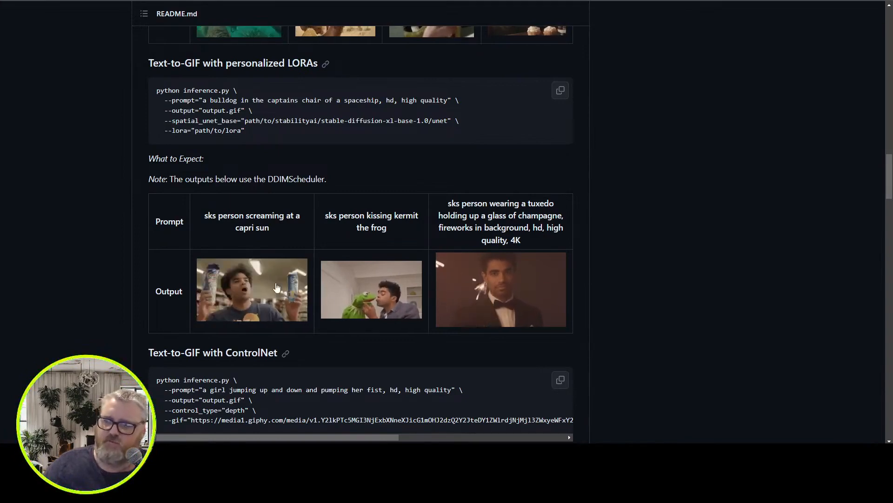
left_click(285, 319)
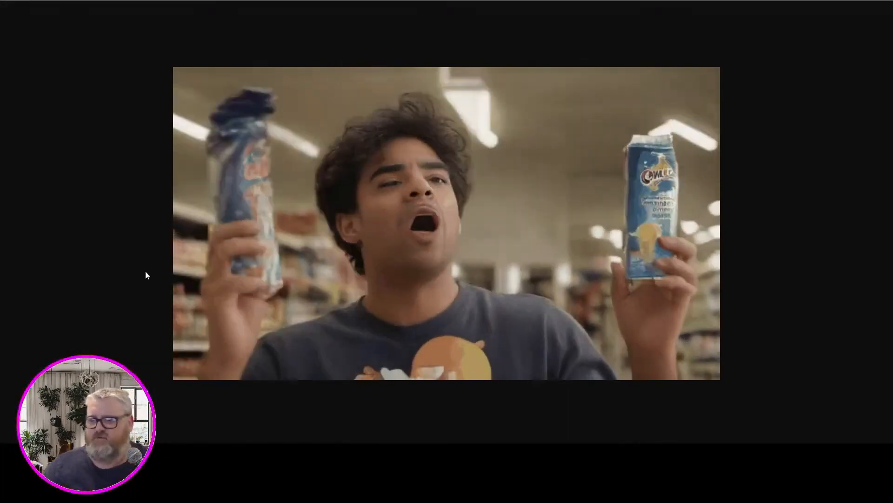
key("alt+Left")
left_click(322, 302)
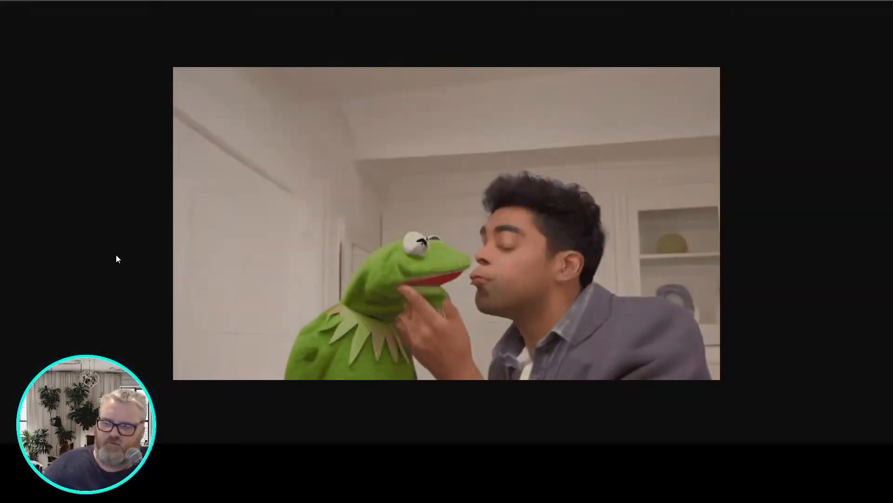
key("alt+Left")
In the Text-to-GIF with ControlNet section, view the control and output GIFs of the "HELP" sign example at full size.
scroll(333, 281, "down", 2)
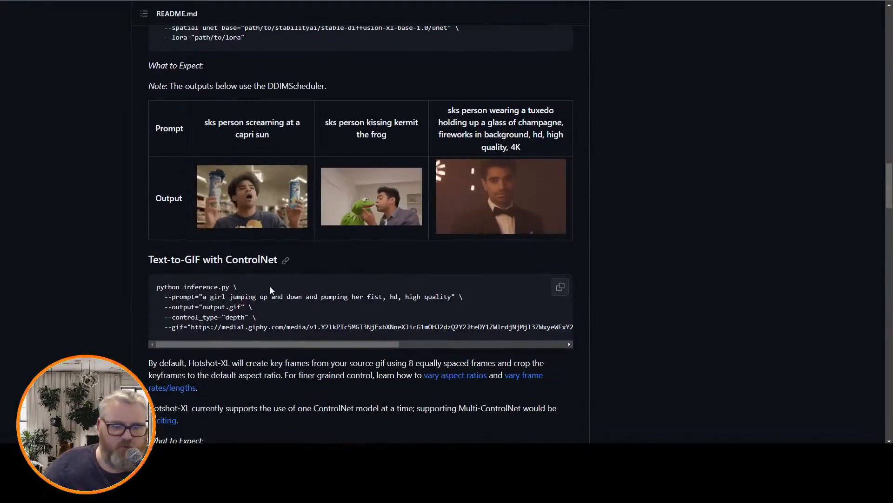
scroll(268, 285, "down", 4)
scroll(252, 245, "down", 4)
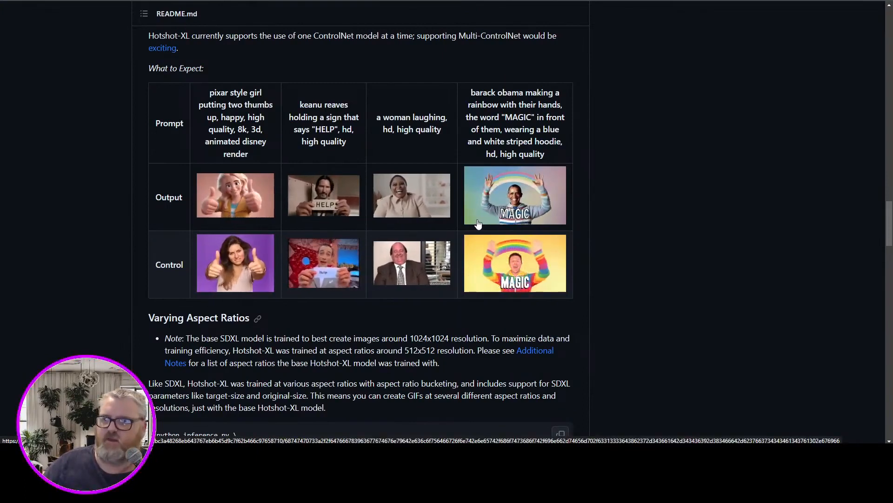
left_click(329, 267)
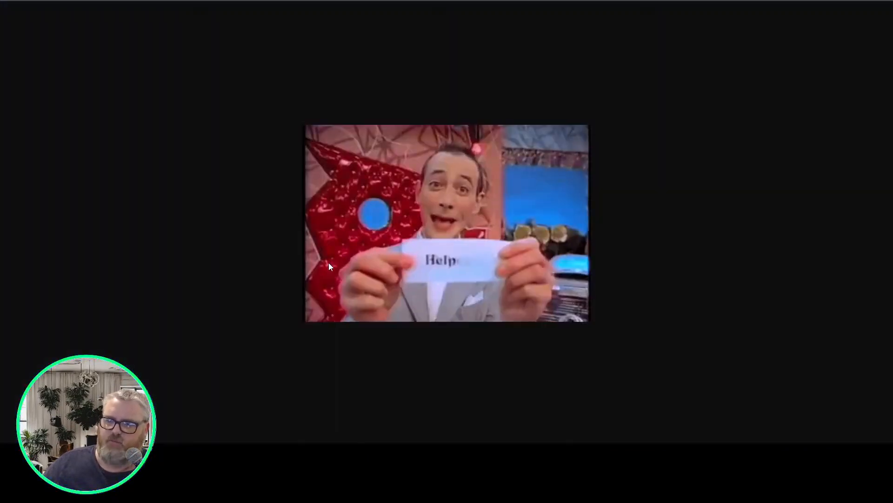
left_click(300, 205)
left_click(304, 204)
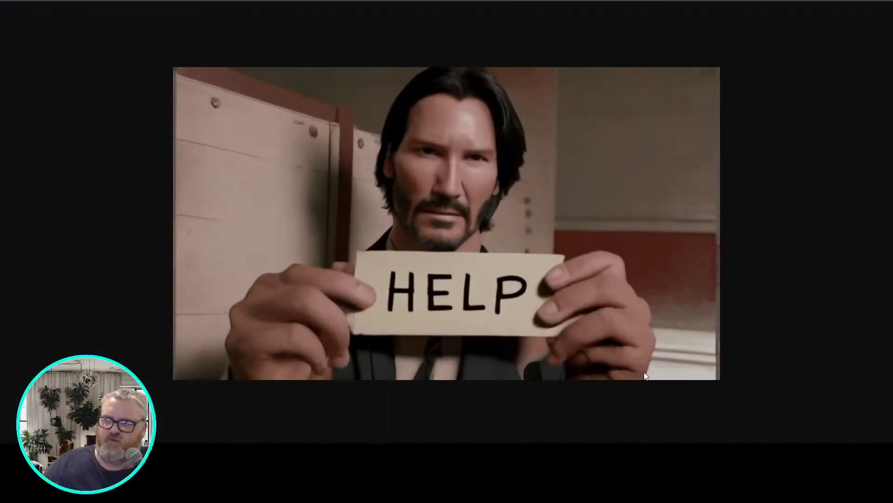
left_click(775, 237)
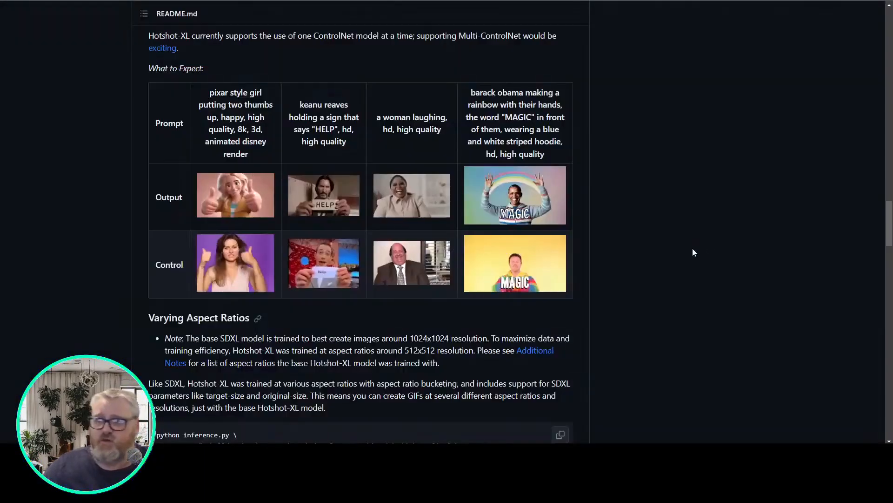
View the "MAGIC" and laughing-woman example GIFs in the ControlNet table at full size, returning to the README.
left_click(563, 279)
left_click(681, 287)
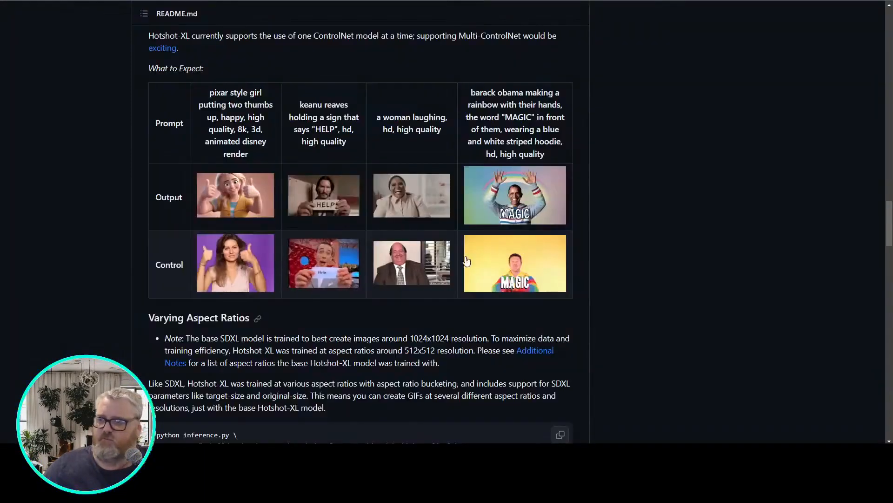
left_click(427, 254)
left_click(428, 254)
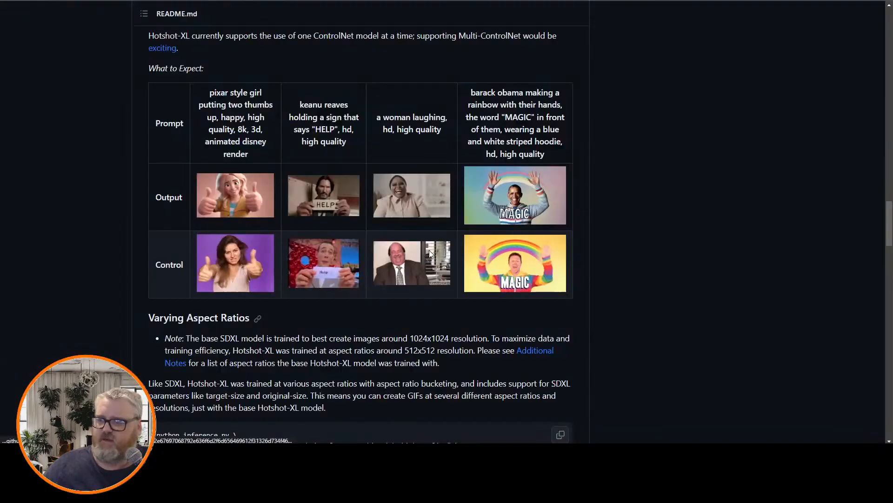
left_click(428, 199)
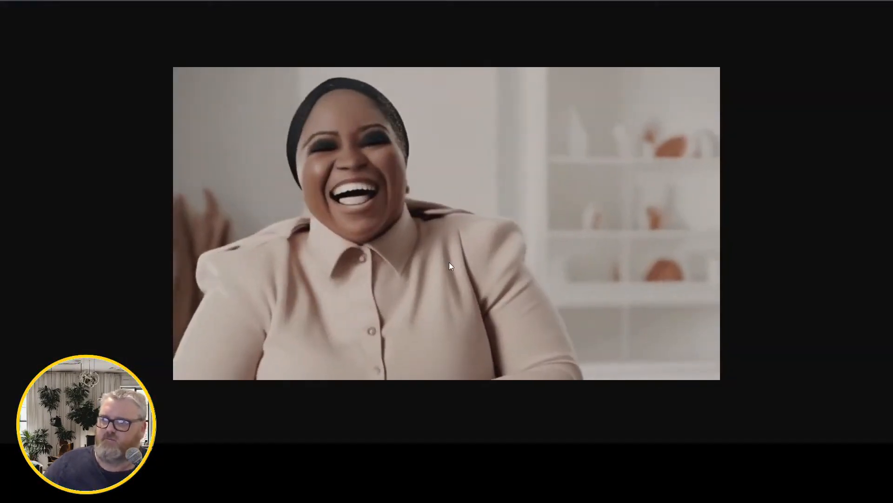
key("ctrl+w")
left_click(516, 257)
key("ctrl+w")
Examine the README sections on aspect ratios, frame rates and lengths, and spatial layers.
scroll(383, 313, "down", 1)
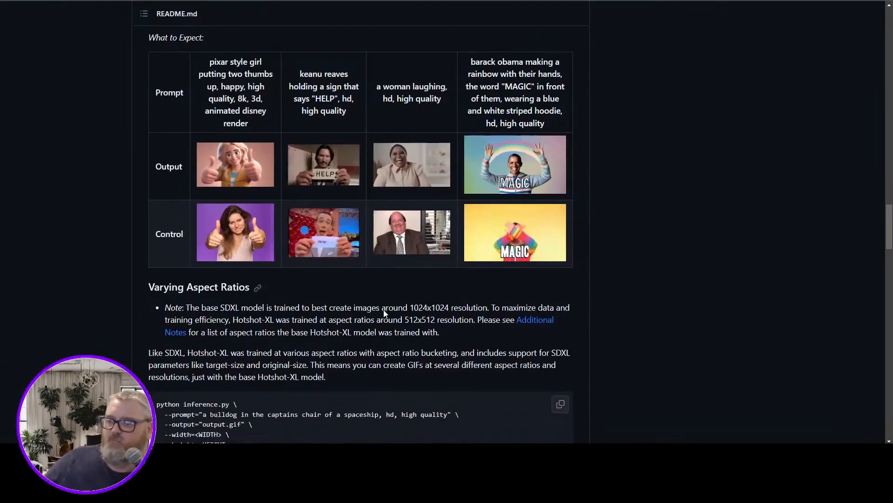
scroll(380, 317, "down", 5)
scroll(380, 318, "down", 20)
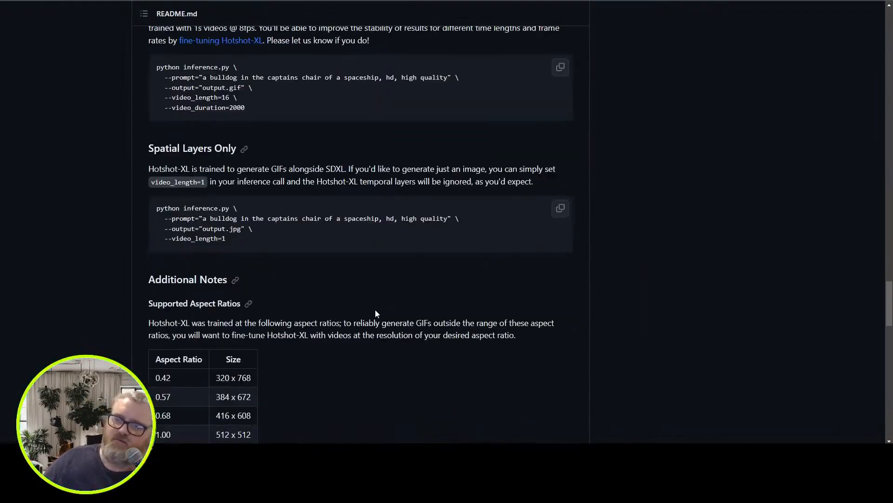
scroll(367, 319, "up", 20)
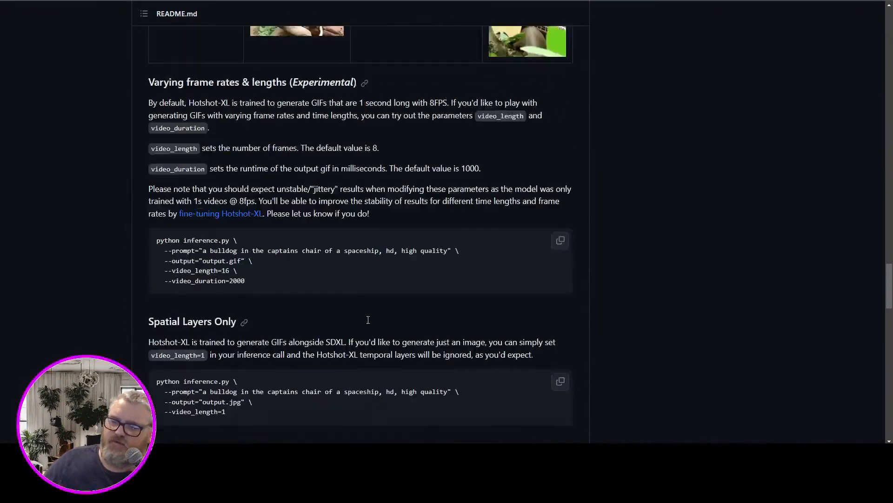
scroll(378, 318, "up", 20)
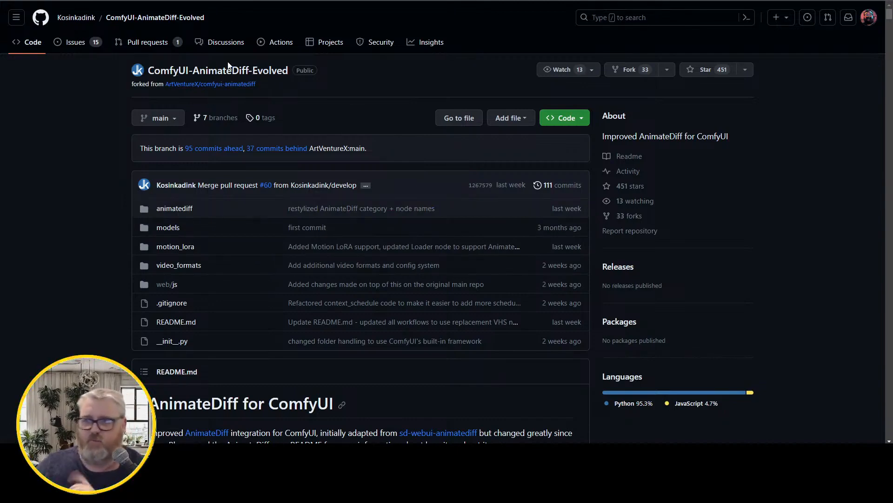
Switch the ComfyUI-AnimateDiff-Evolved repository to the hotshot-xl-support branch.
left_click(158, 118)
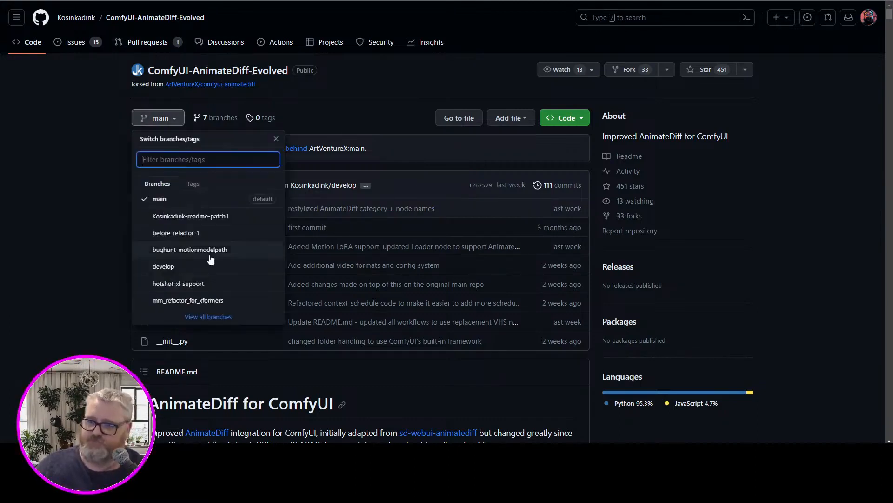
left_click(5, 274)
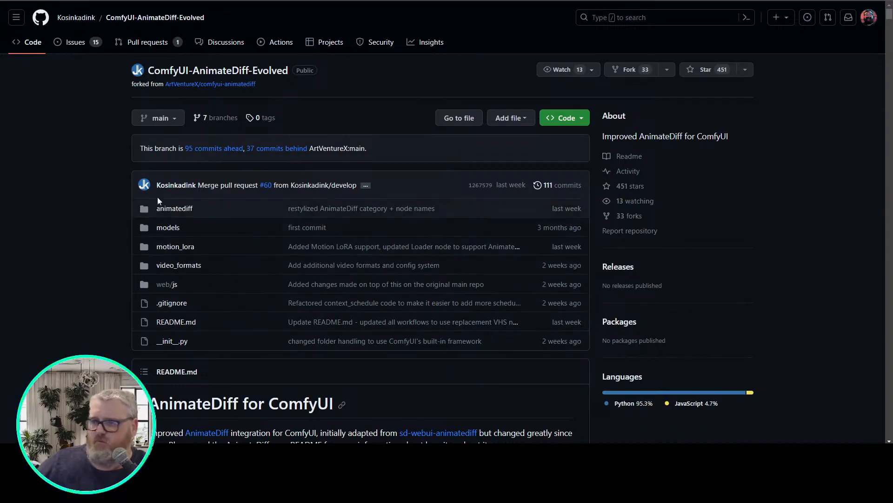
left_click(154, 118)
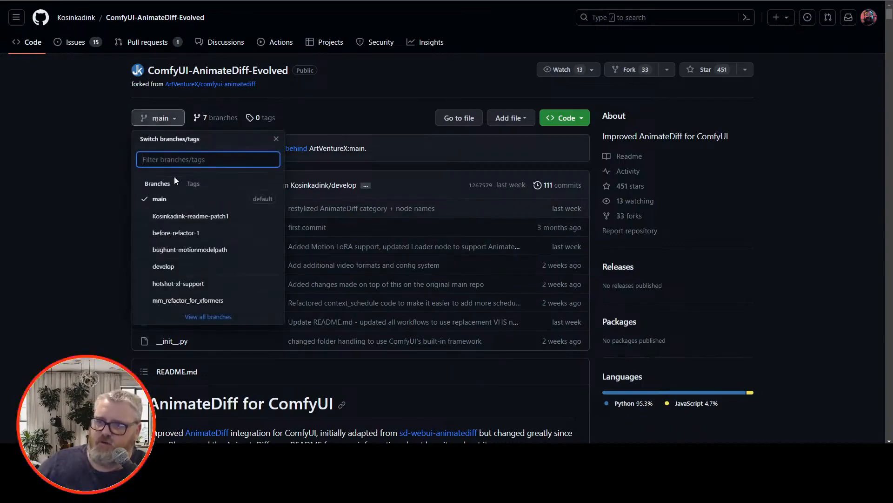
left_click(188, 287)
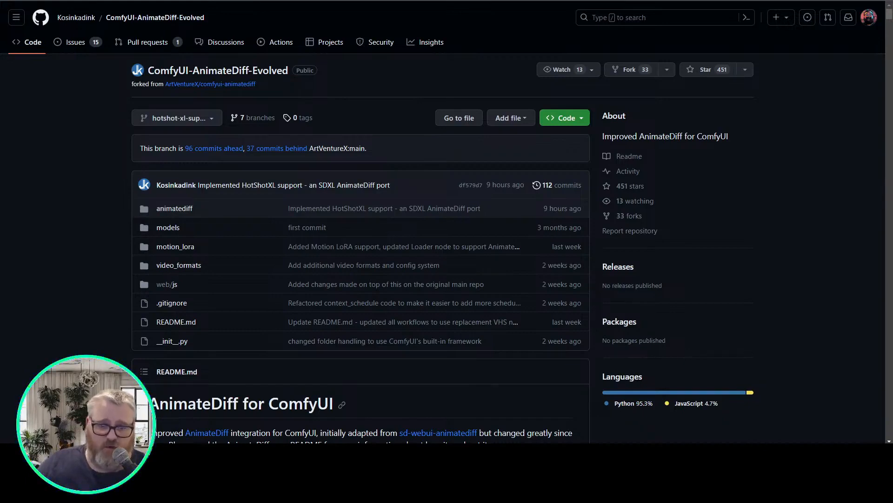
Use the Windows Run dialog to open the folder C:\ai\ComfyUI_windows_portable in File Explorer.
type("c")
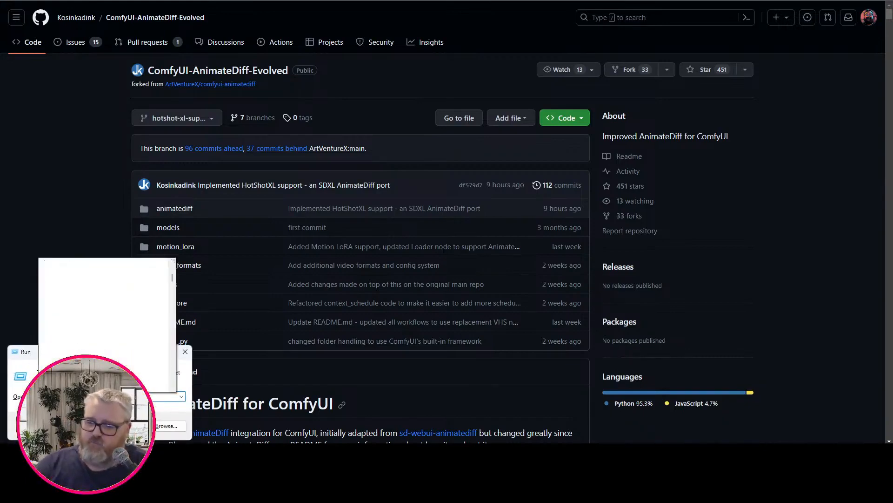
type("\\")
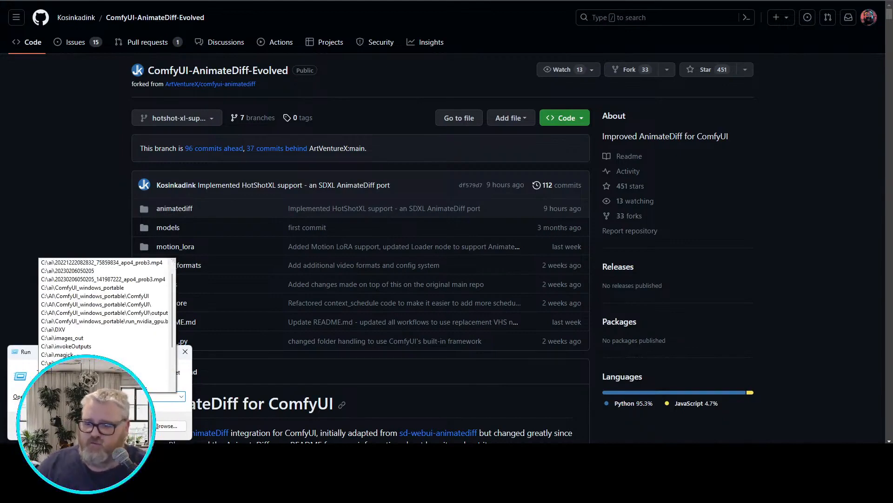
left_click(79, 287)
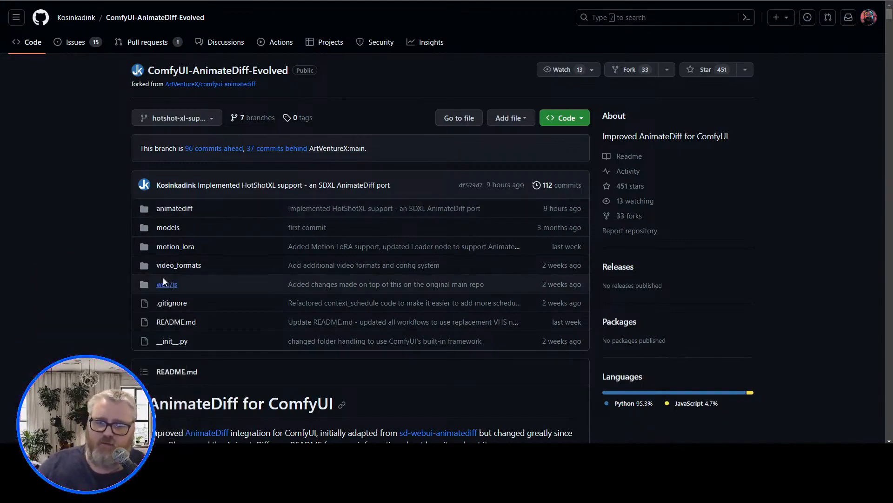
left_click_drag(0, 75, 464, 74)
double_click(464, 75)
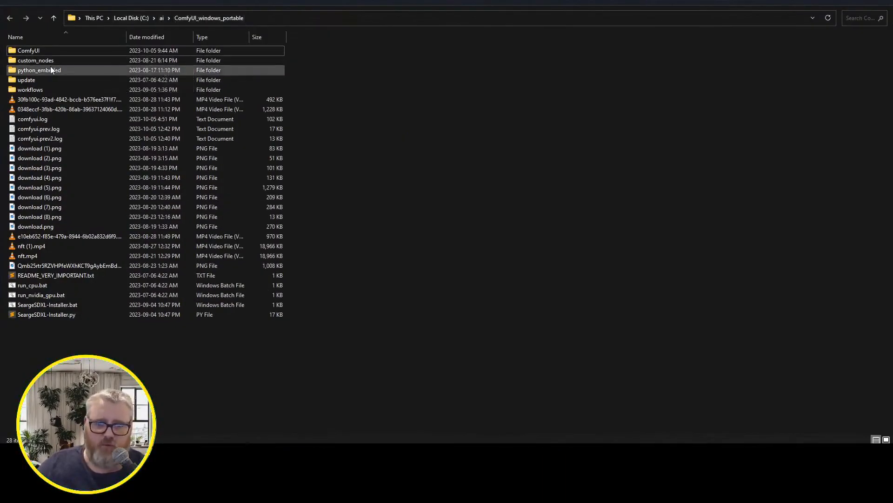
Navigate through ComfyUI, custom_nodes and ComfyUI-AnimateDiff-Evolved to the models folder.
double_click(42, 50)
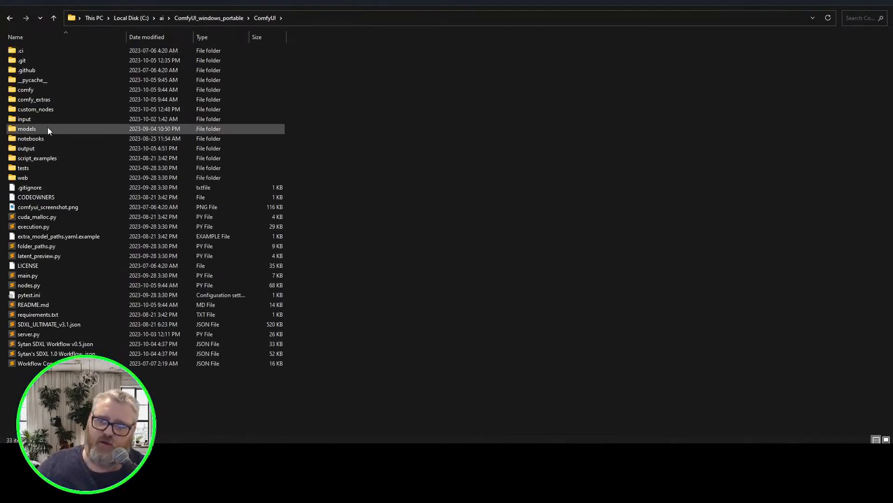
double_click(46, 109)
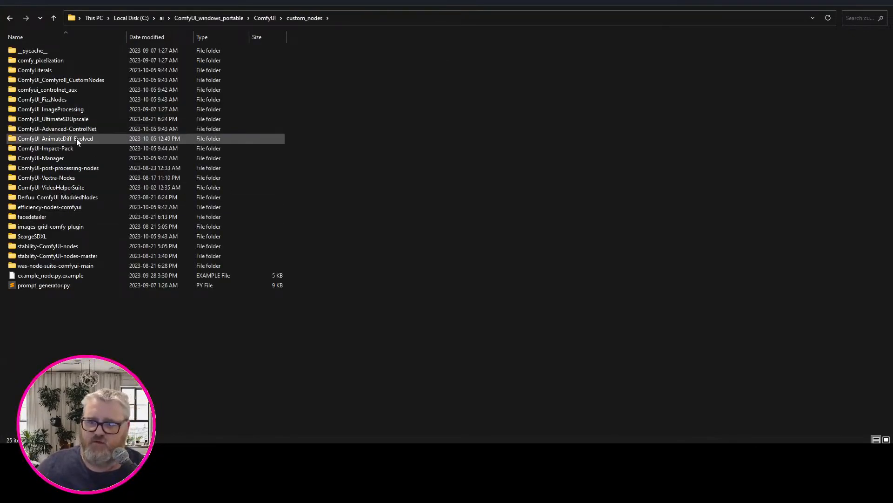
left_click(76, 140)
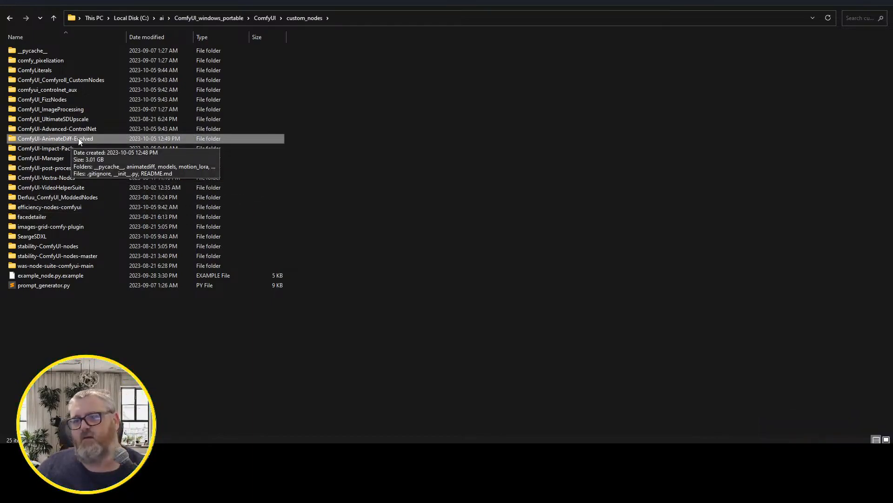
double_click(78, 140)
double_click(285, 134)
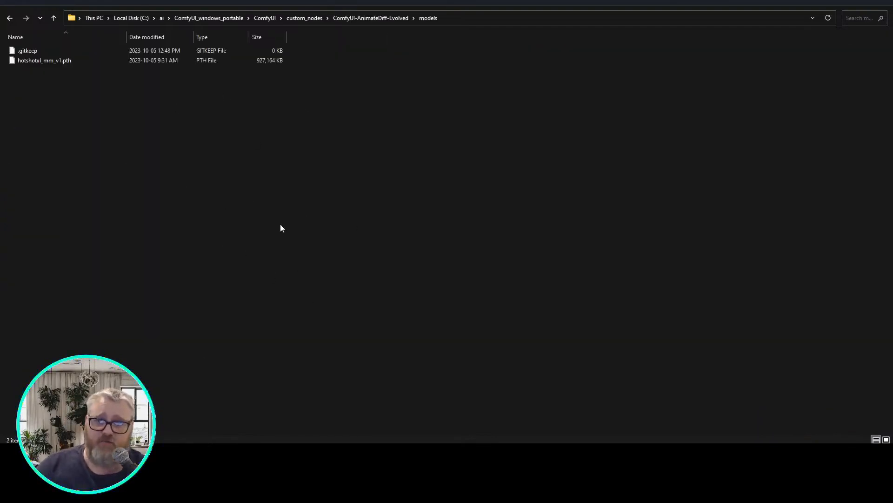
Look inside the neighbouring motion_lora folder and return to the ComfyUI-AnimateDiff-Evolved folder.
key("BackSpace")
key("Right")
key("Return")
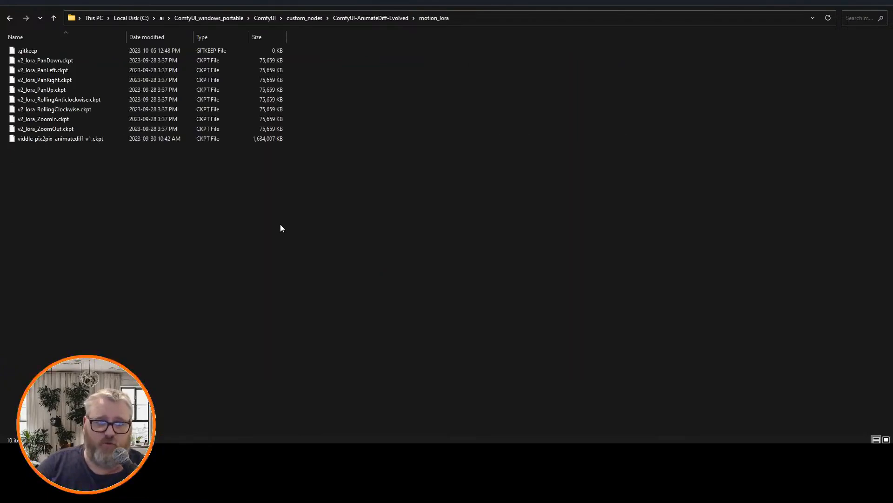
key("BackSpace")
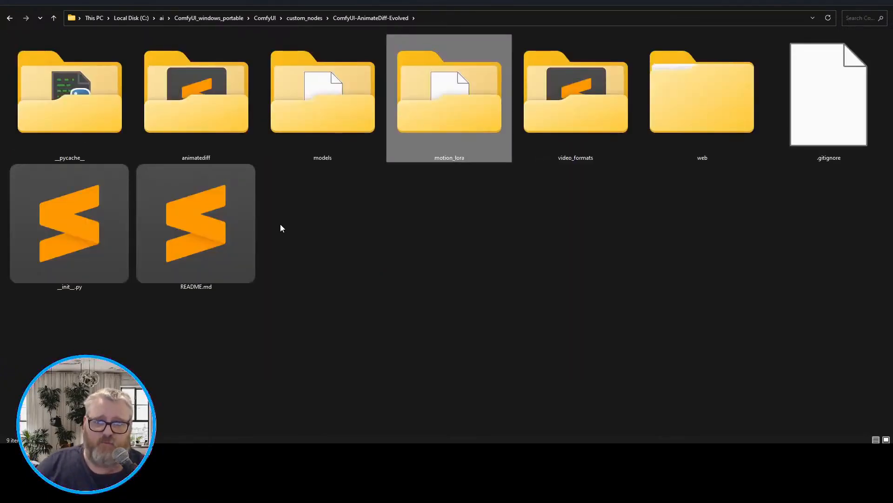
Reopen the models folder of ComfyUI-AnimateDiff-Evolved to show the hotshotxl_mm_v1.pth motion model.
key("Left")
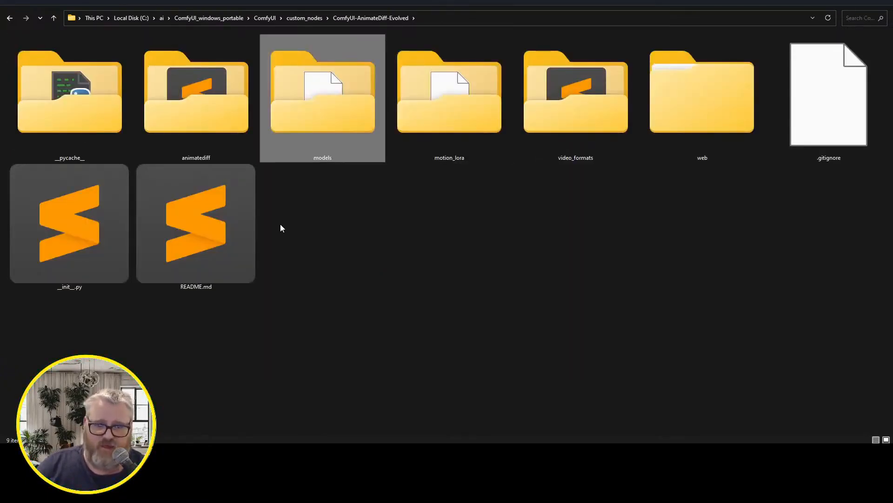
key("Right")
key("Left")
key("Return")
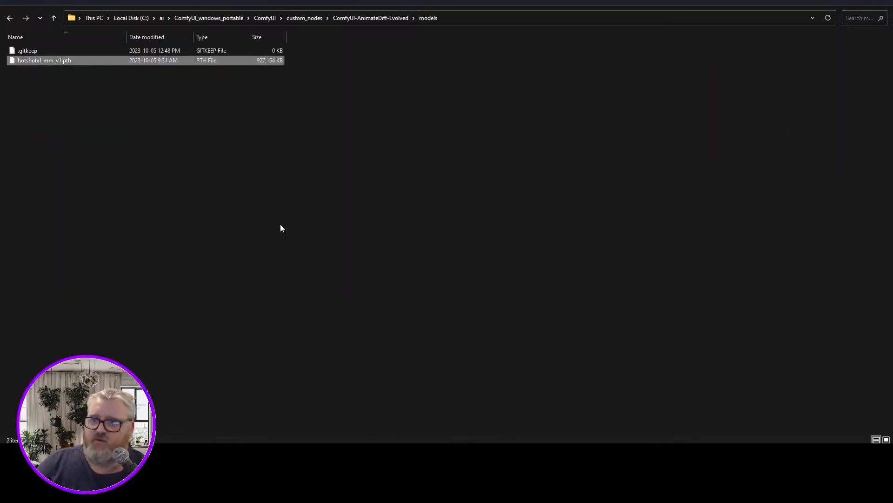
Return to the ComfyUI-AnimateDiff-Evolved folder and select its models and motion_lora folders together.
key("alt+Left")
key("shift+Right")
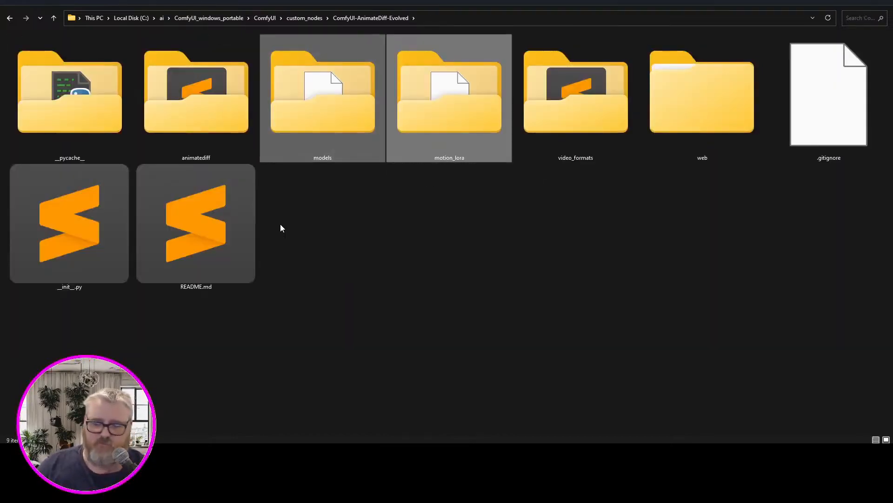
right_click(296, 105)
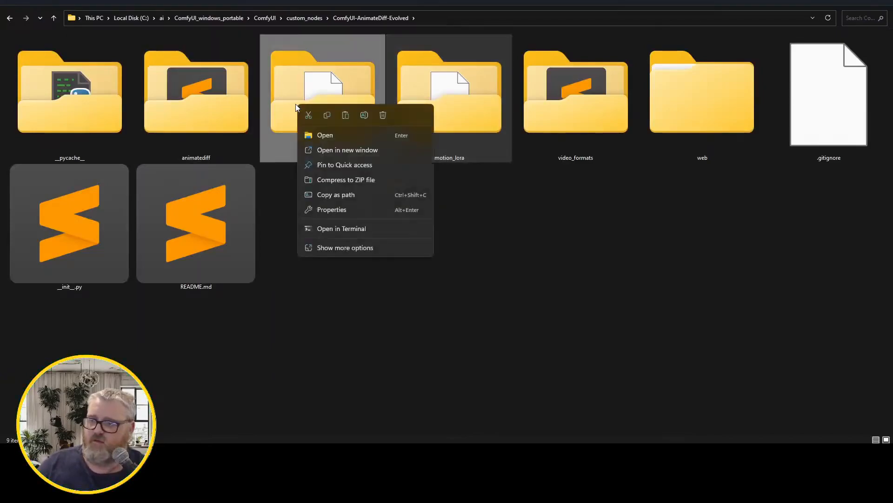
left_click(342, 248)
Use the Windows Run dialog to open C:\ai and go to the animatediff folder inside its models folder.
key("super+r")
type("c:\\ai")
key("Return")
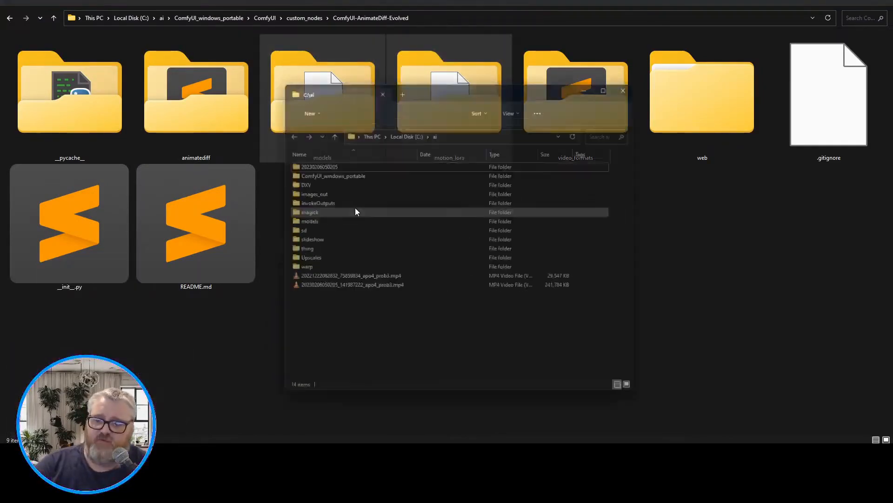
double_click(316, 213)
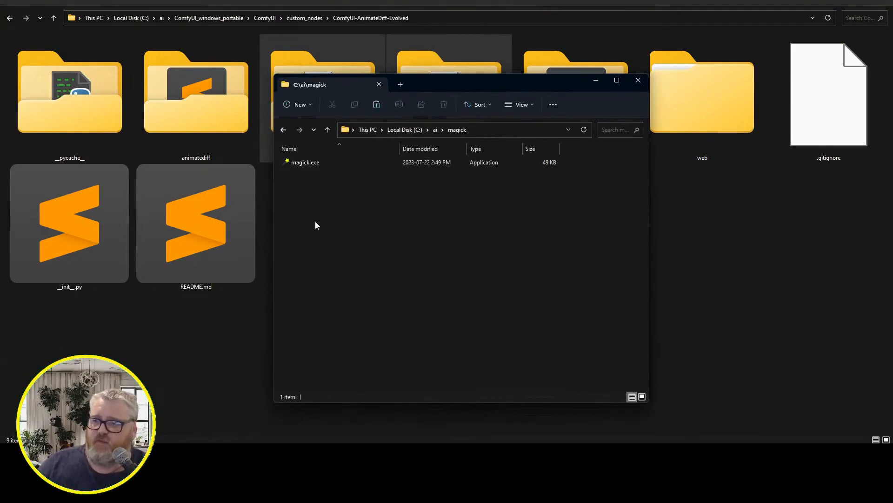
key("alt+Left")
left_click(316, 221)
double_click(317, 221)
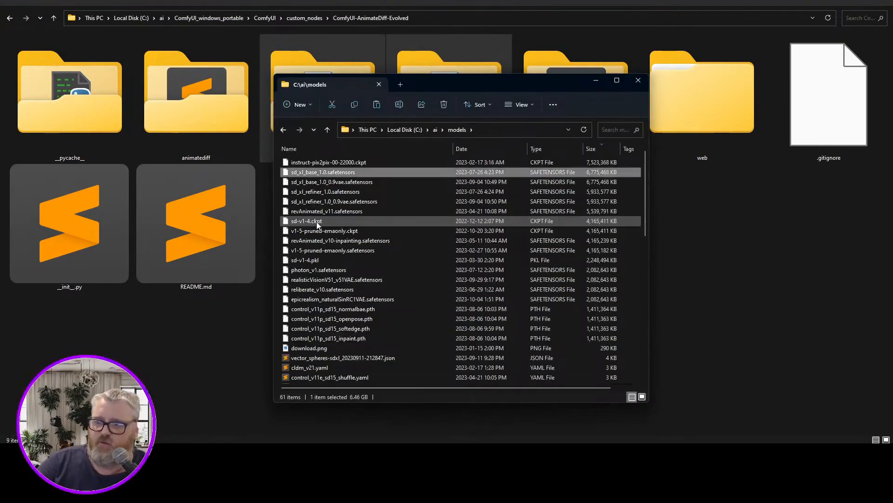
key("End")
key("Up")
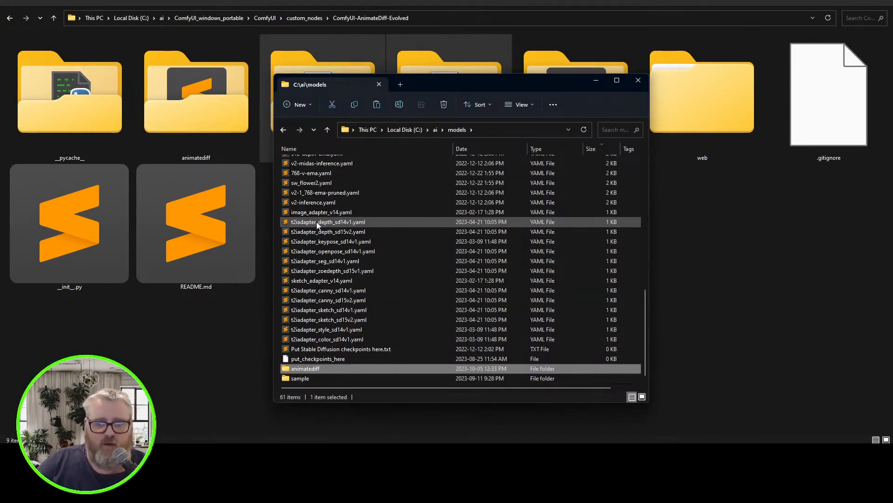
key("Return")
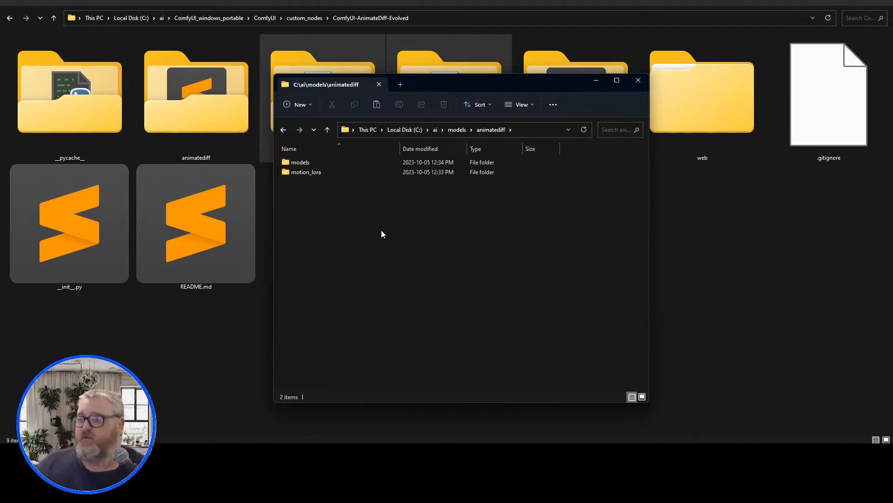
Examine the files in animatediff's models and motion_lora subfolders and return to C:\ai\models.
double_click(307, 163)
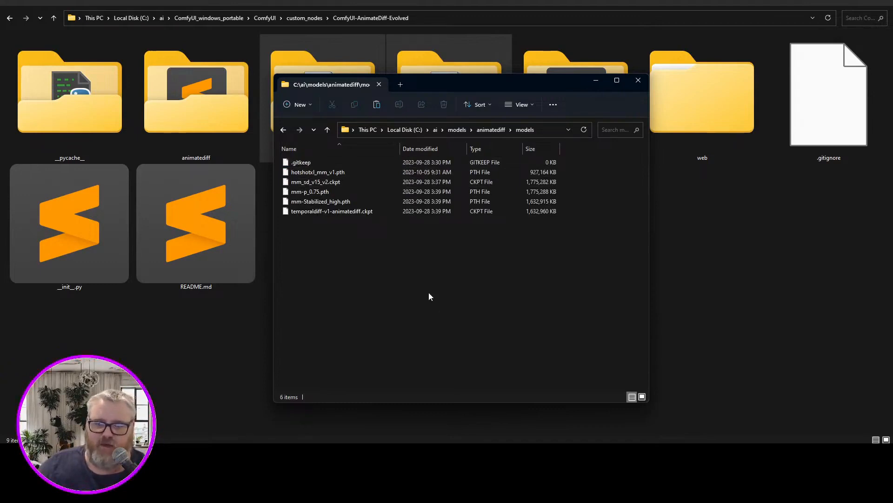
key("BackSpace")
key("Down")
key("Return")
key("Down")
key("Down")
key("End")
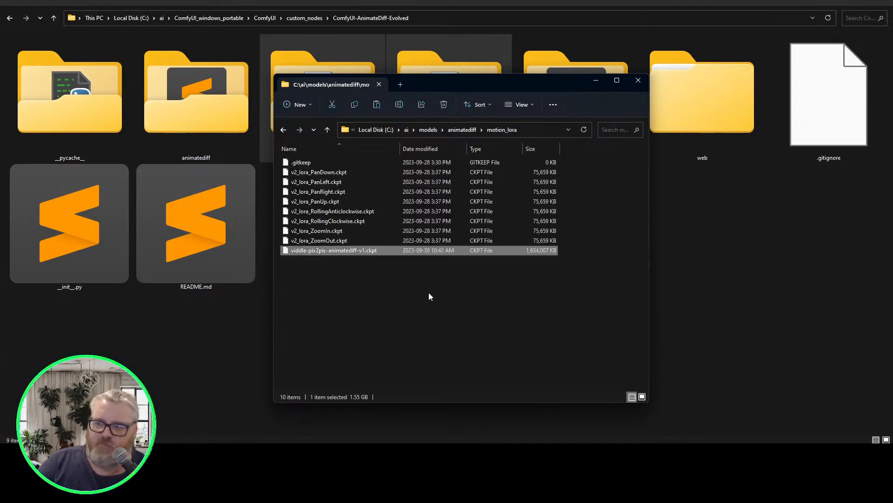
key("BackSpace")
key("BackSpace")
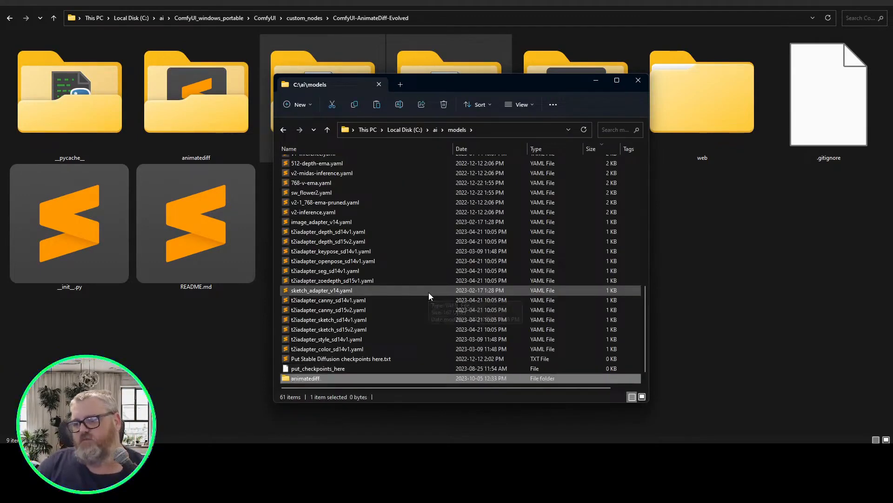
Go up to custom_nodes and permanently delete the ComfyUI-AnimateDiff-Evolved folder.
left_click(163, 349)
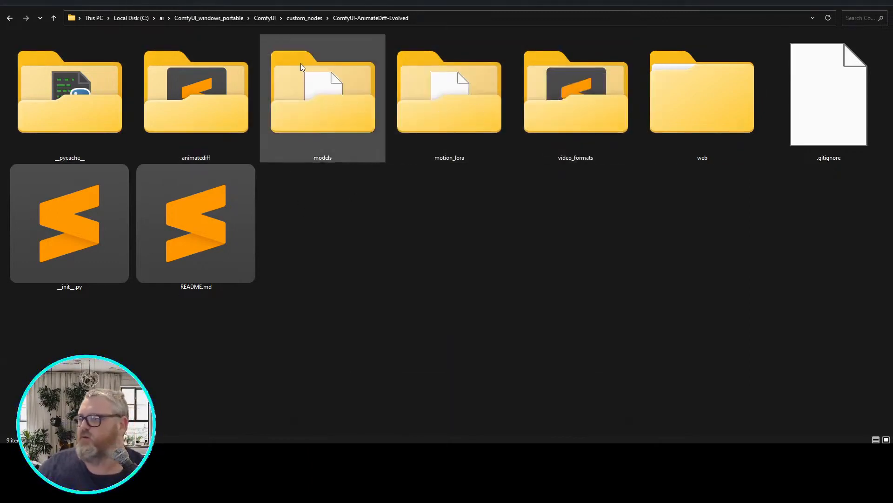
key("BackSpace")
key("Up")
key("Up")
key("Up")
key("Up")
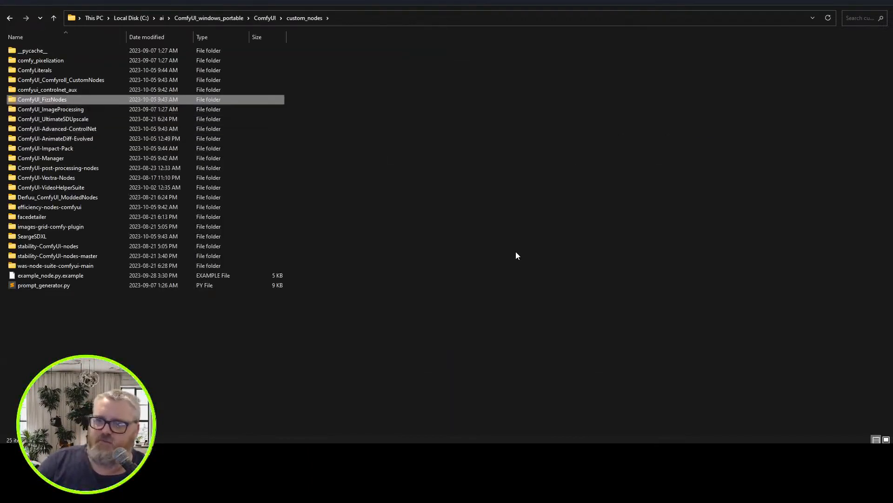
key("Down")
key("Down")
key("Down")
key("Down")
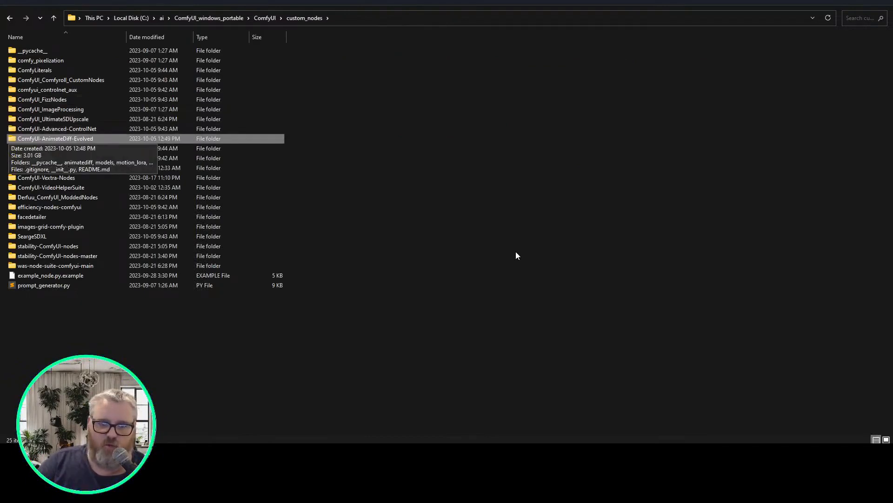
key("shift+Delete")
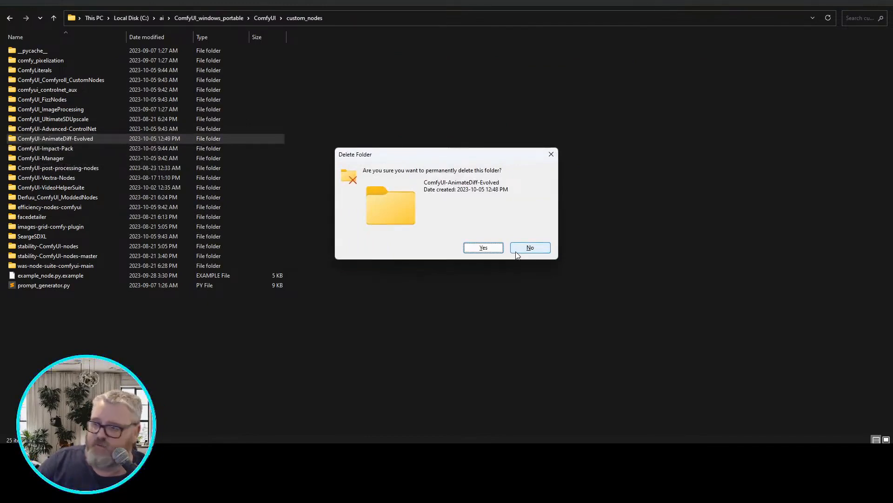
key("Return")
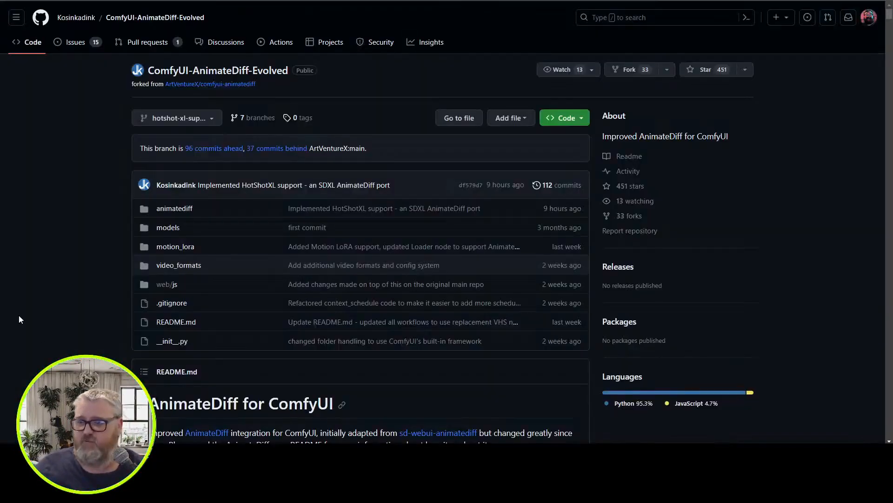
left_click_drag(19, 315, 33, 312)
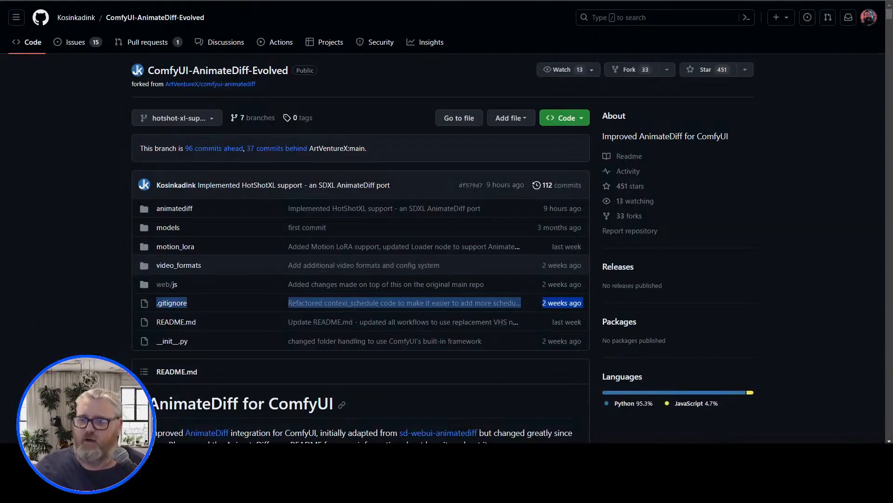
key("alt+Tab")
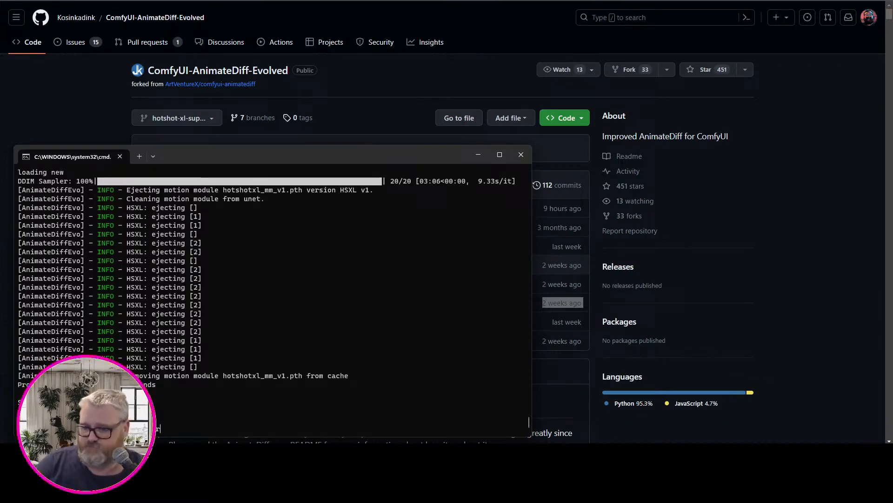
type("git clone -b hotshot-xl-support https://github.com/Kosinkadink/ComfyUI-AnimateDiff-Evolved")
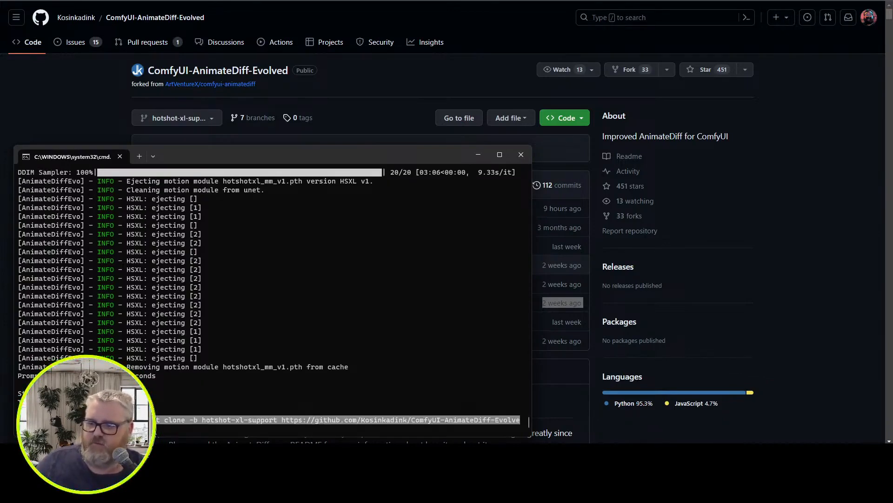
key("ctrl+c")
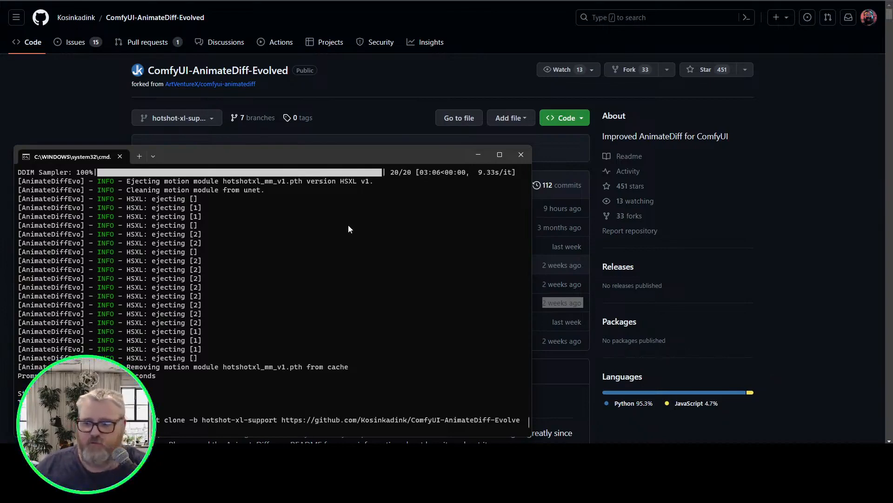
key("Return")
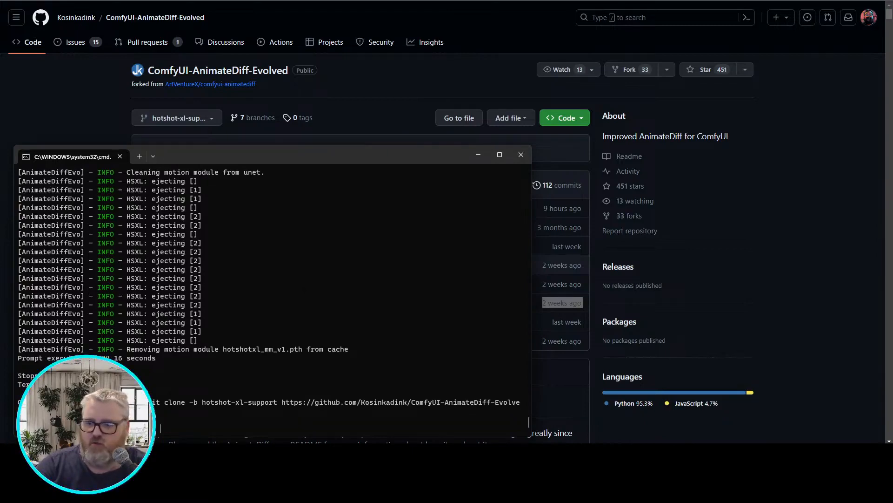
Change the command prompt into the ComfyUI directory and list its contents with dir.
type("cd ComfyUI")
key("Return")
type("cd ex")
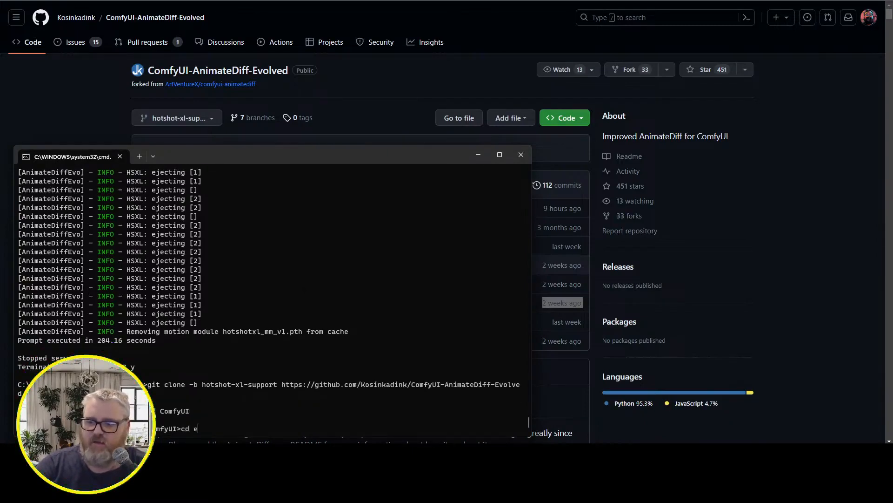
key("BackSpace")
key("BackSpace")
key("BackSpace")
key("BackSpace")
key("BackSpace")
type("dir")
key("Return")
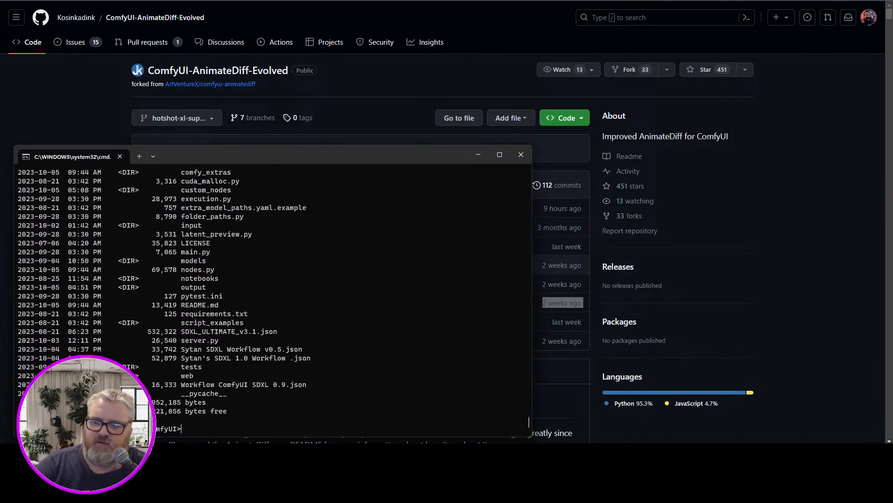
Change into the custom_nodes directory and enlarge the command prompt's text.
type("cd ")
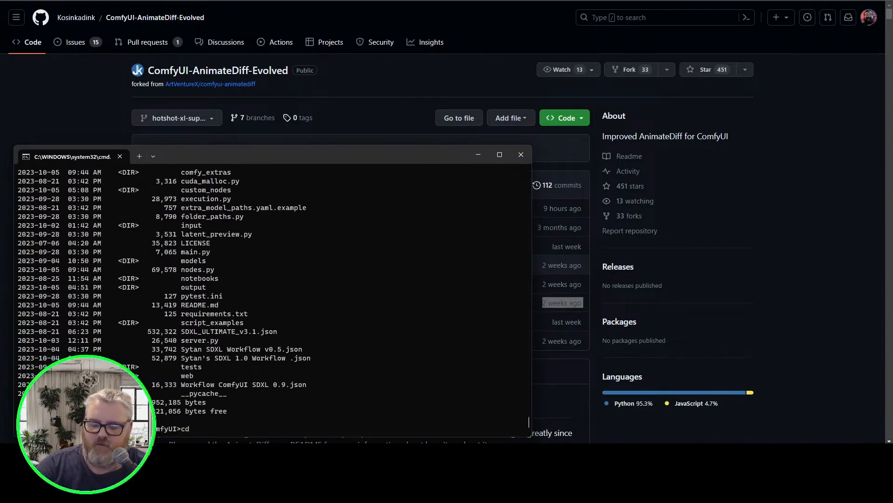
type("custom_nodes")
key("Return")
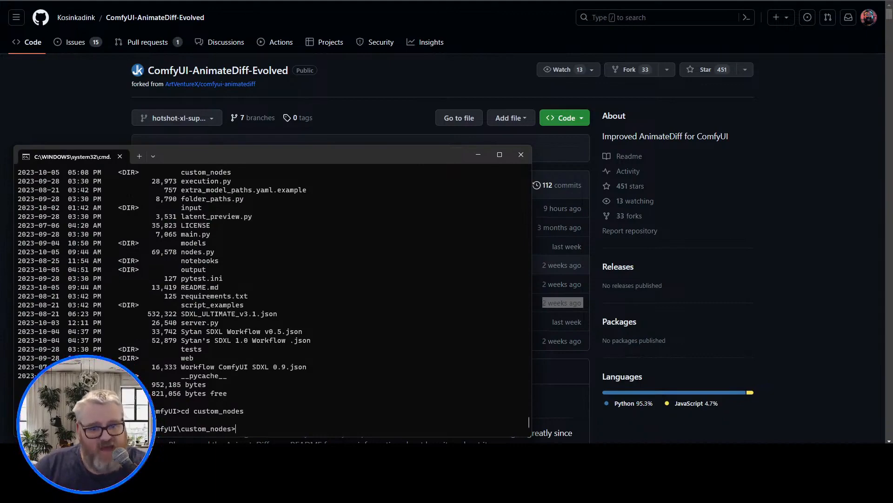
left_click_drag(306, 162, 463, 97)
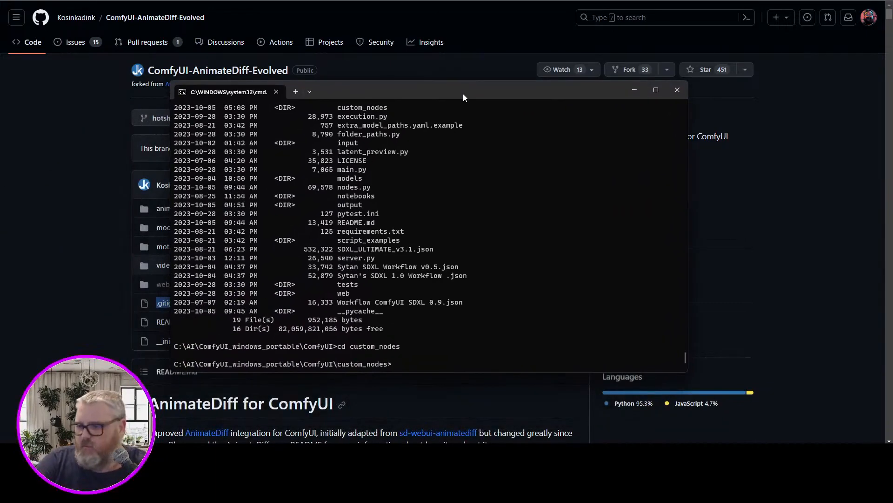
key("ctrl+plus")
key("ctrl+plus")
key("ctrl+plus")
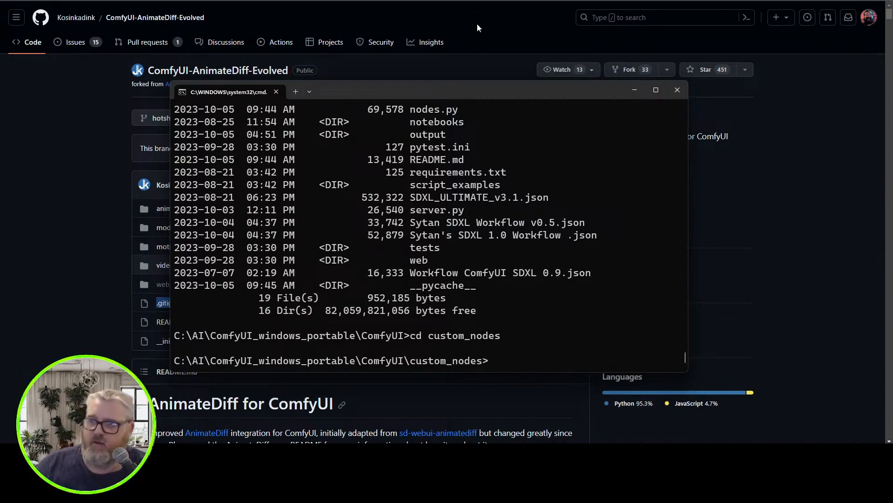
Use the Windows Run dialog to open C:\AI\ComfyUI_windows_portable\ComfyUI in File Explorer and copy the folder's address.
key("super+r")
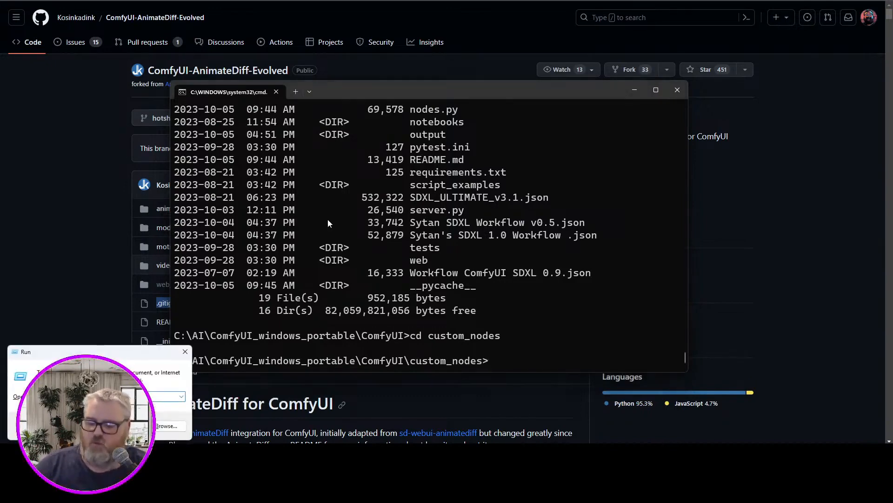
type("c:\\ai\\c")
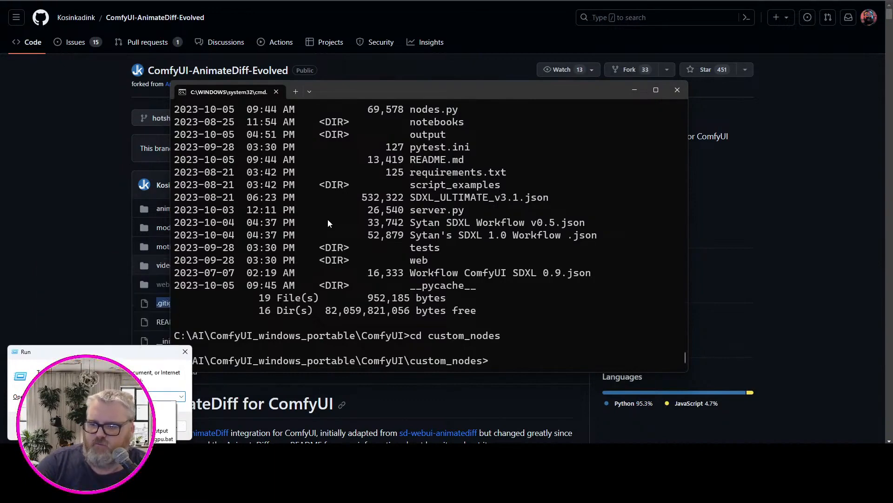
key("Return")
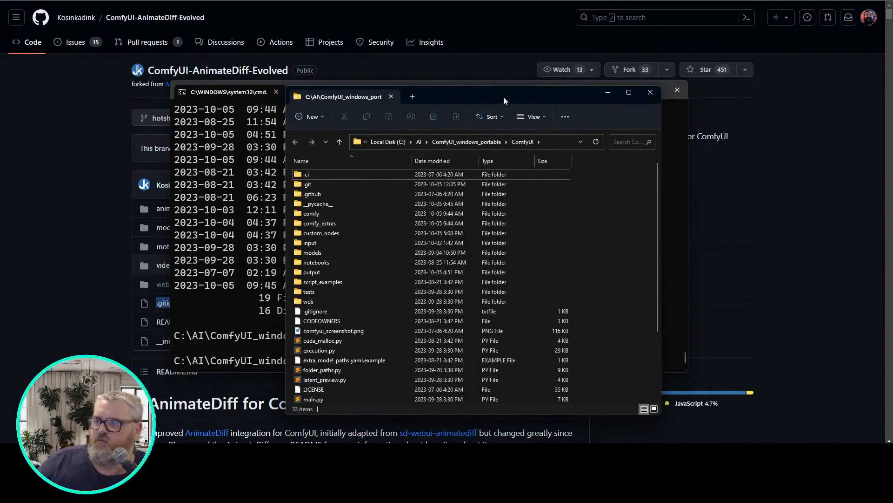
left_click_drag(504, 96, 389, 31)
right_click(411, 75)
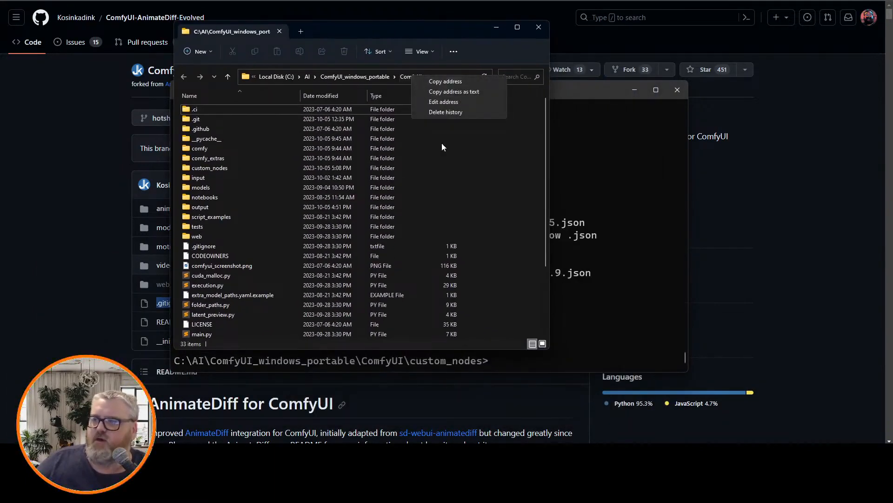
left_click(438, 82)
left_click(422, 120)
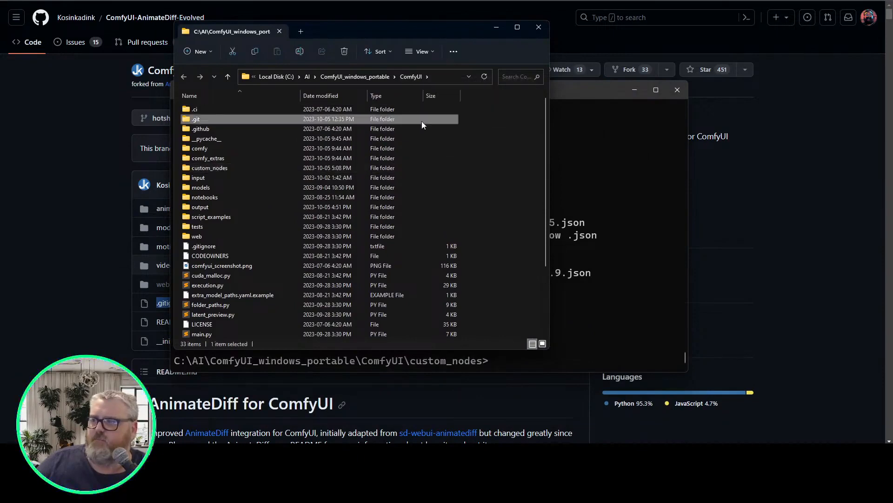
Open a new Terminal window from the ComfyUI folder.
right_click(488, 225)
left_click(508, 328)
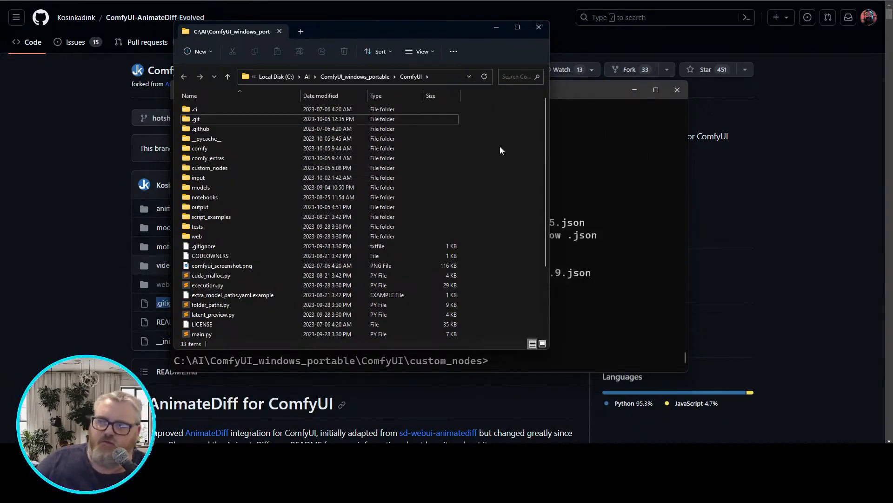
right_click(500, 146)
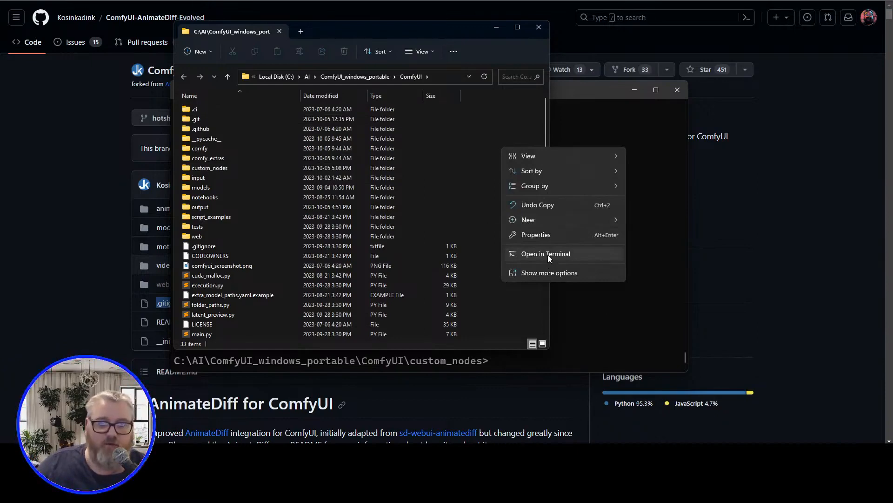
left_click(548, 255)
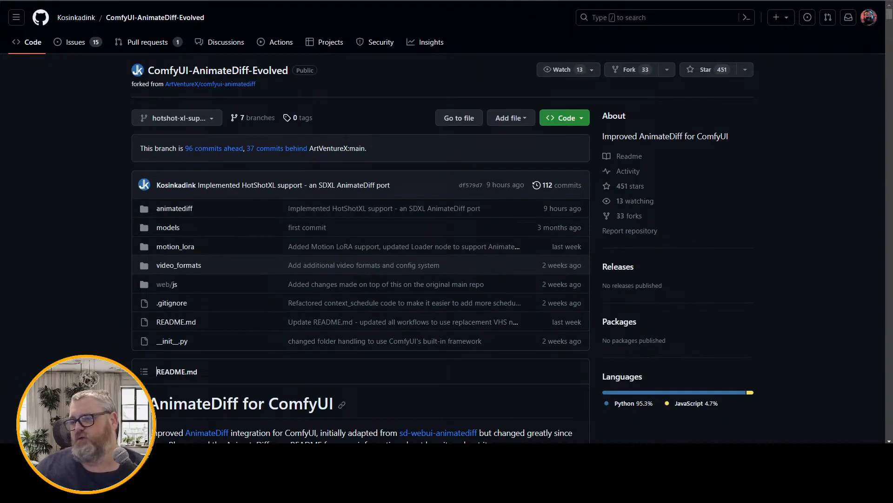
mouse_move(158, 454)
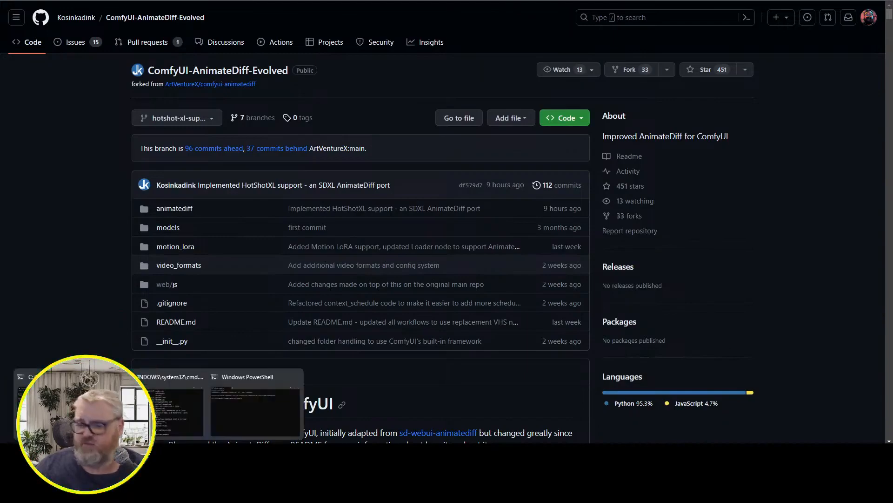
left_click(179, 410)
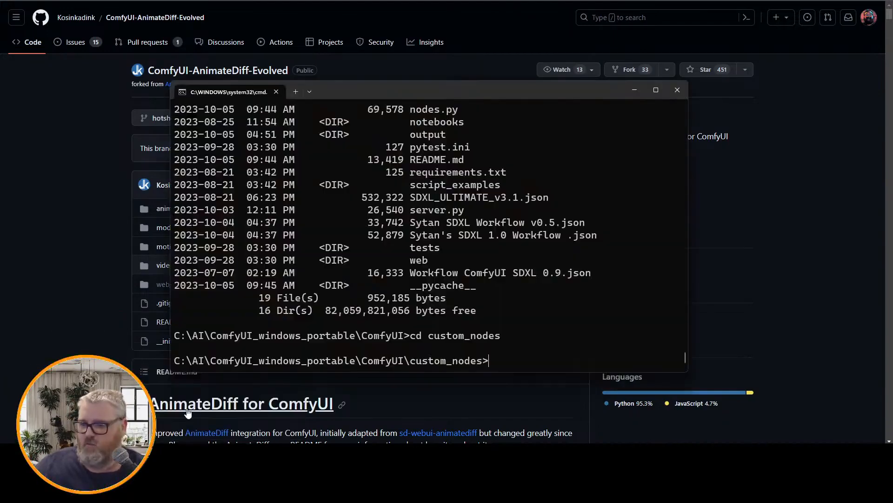
key("Up")
key("Up")
key("Up")
key("Up")
key("Up")
key("Up")
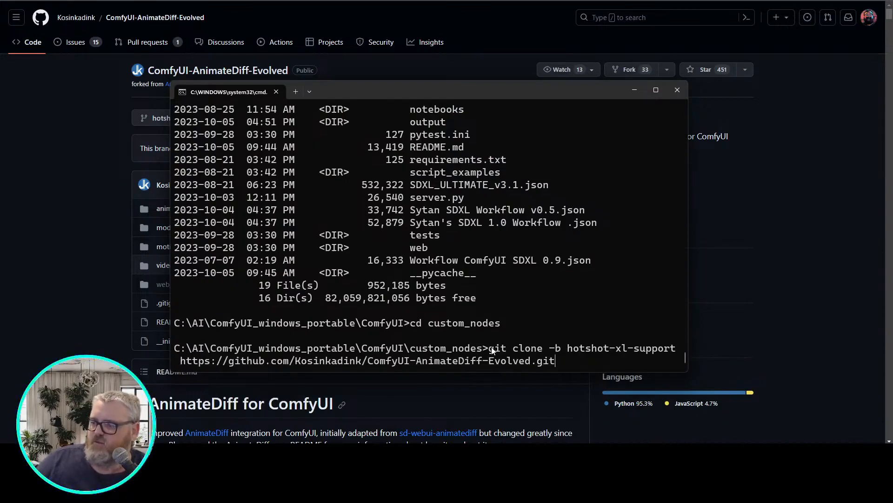
left_click_drag(490, 347, 553, 362)
right_click(554, 361)
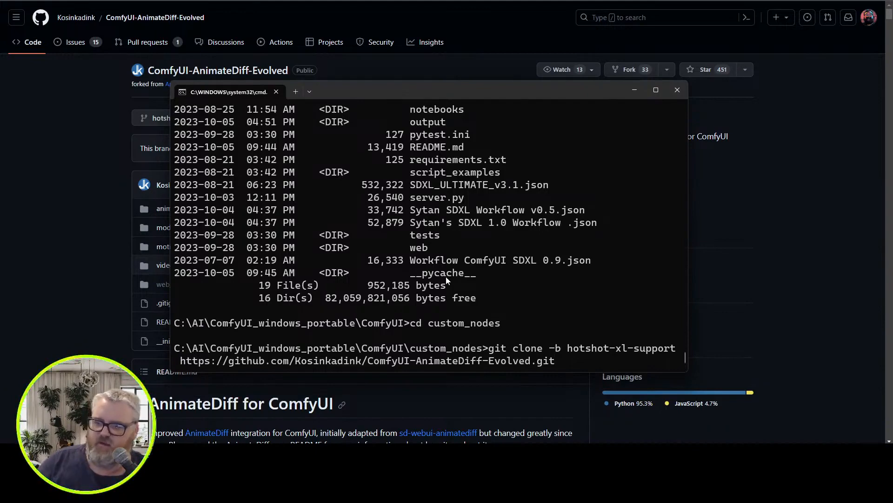
On the ComfyUI-AnimateDiff-Evolved GitHub page, show the clone options and copy the repository's HTTPS address.
left_click(54, 124)
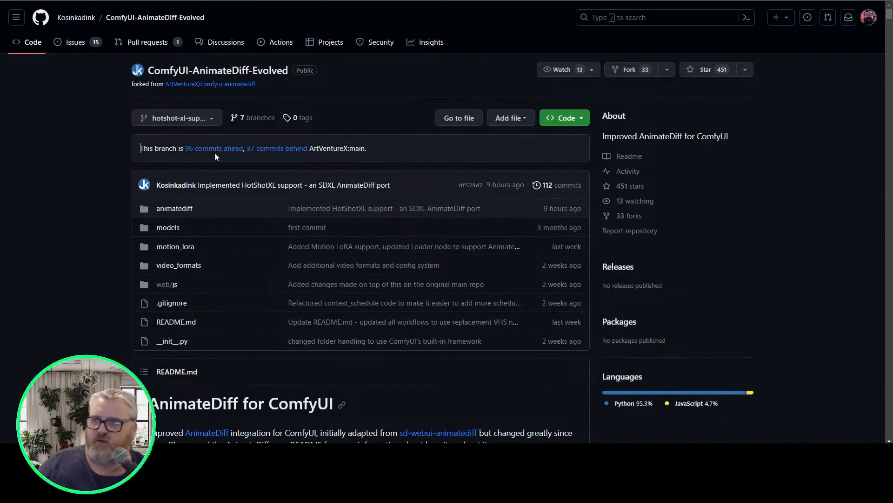
left_click(582, 118)
left_click(583, 117)
left_click(582, 120)
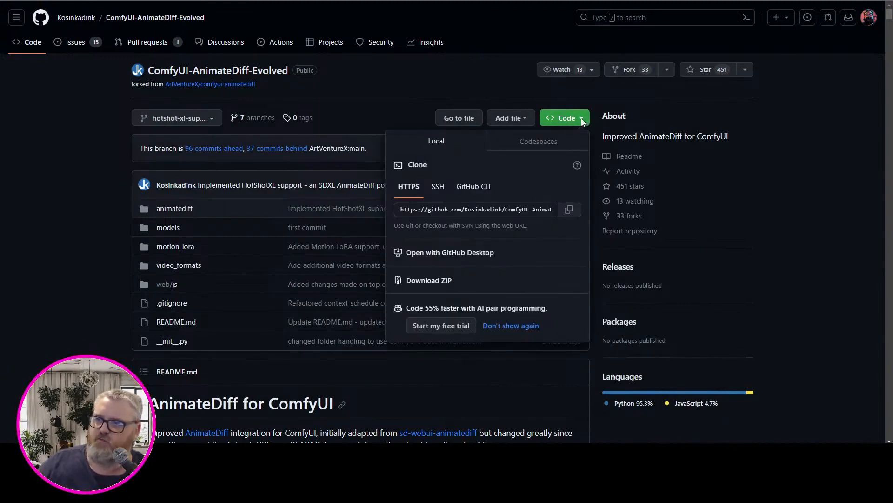
left_click(486, 210)
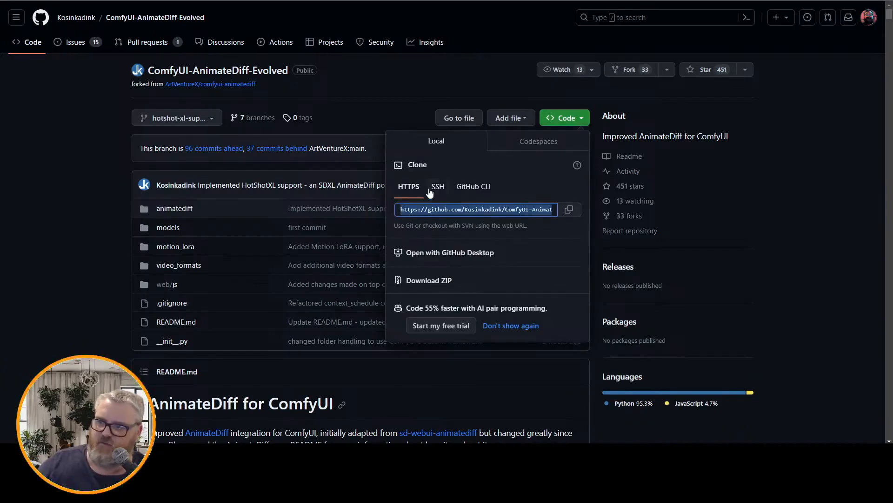
left_click(569, 210)
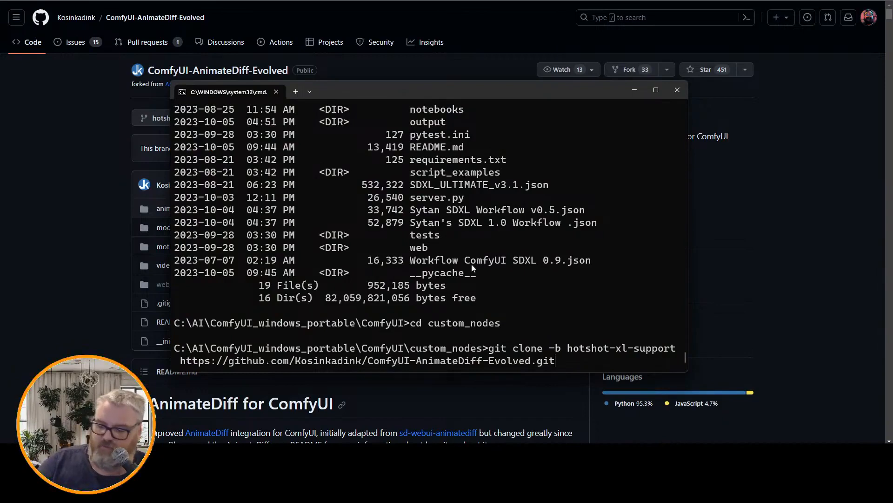
Run the recalled git clone command in custom_nodes and list the directory with dir.
key("Return")
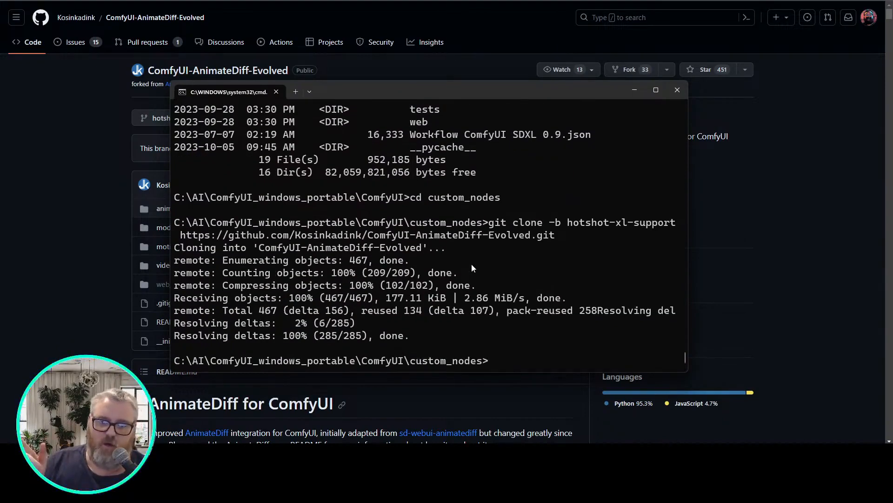
type("dir")
key("Return")
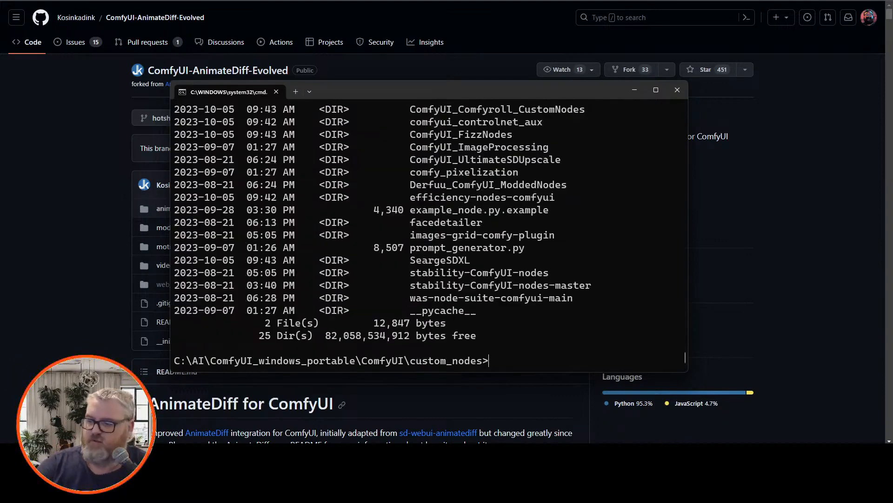
In File Explorer, open the models folder inside custom_nodes\ComfyUI-AnimateDiff-Evolved and widen the window.
mouse_move(125, 484)
left_click(192, 411)
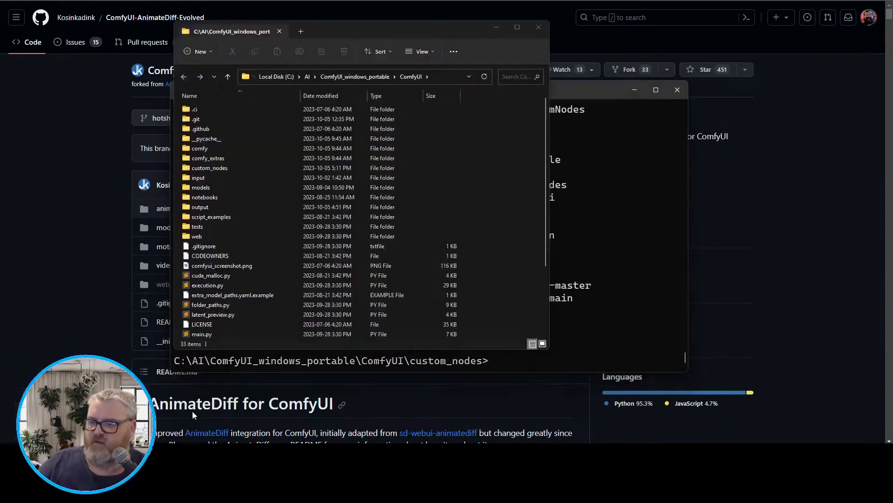
left_click(199, 408)
left_click(192, 410)
double_click(242, 169)
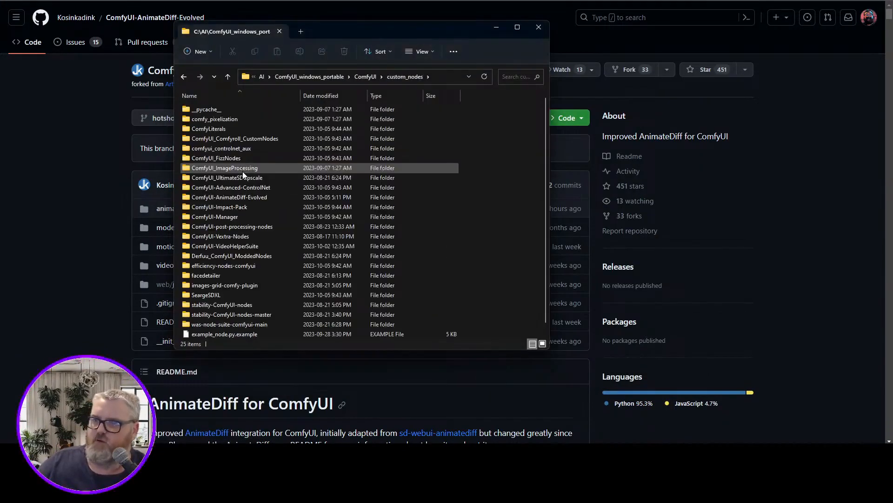
double_click(258, 197)
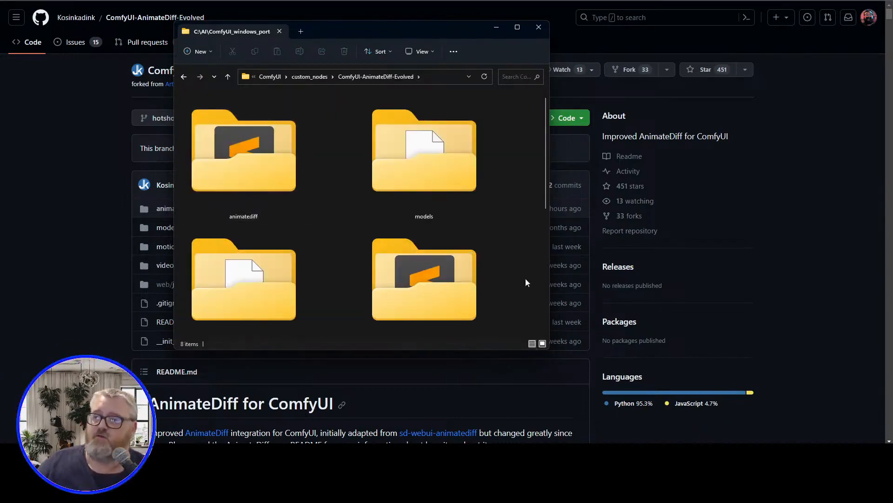
left_click_drag(549, 313, 799, 316)
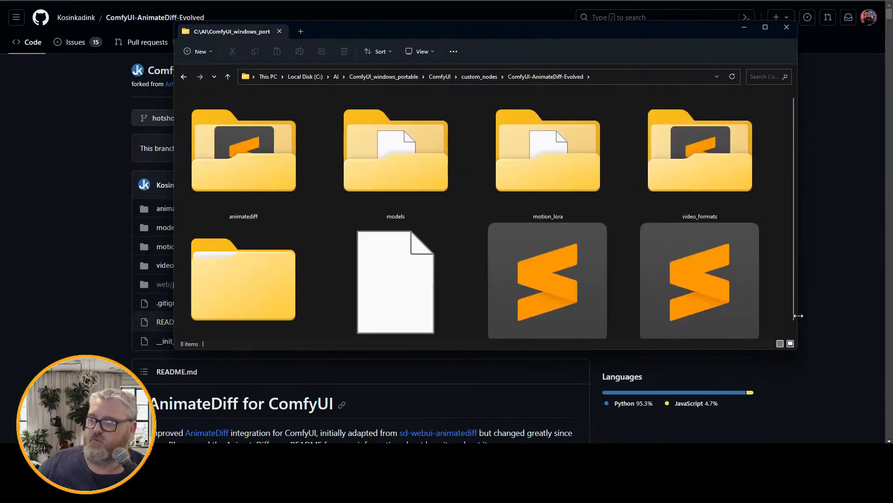
double_click(454, 172)
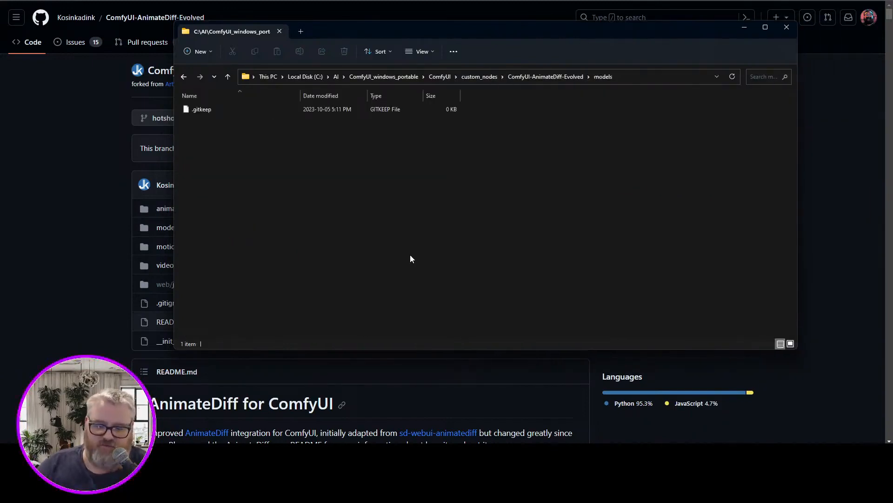
Use the Windows Run dialog to reach C:\ai and open the folder C:\ai\models\animatediff\models in another File Explorer window.
key("super+r")
type("c:\\ai\\")
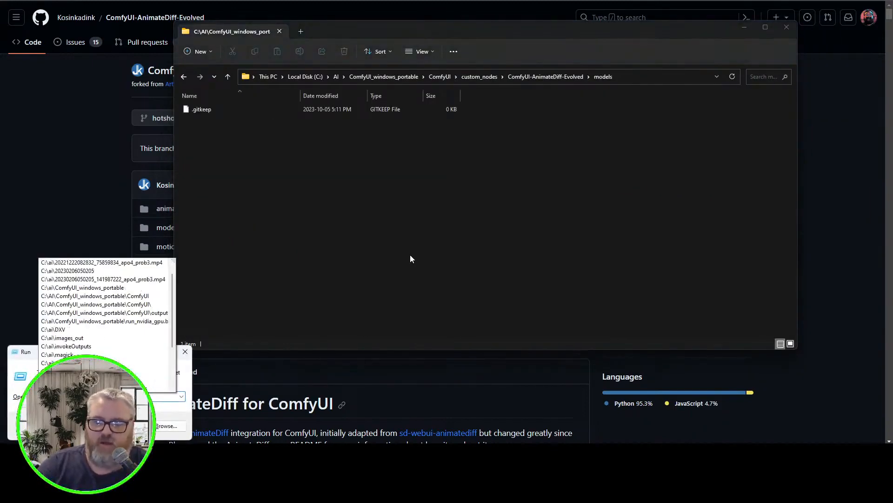
key("Return")
key("Return")
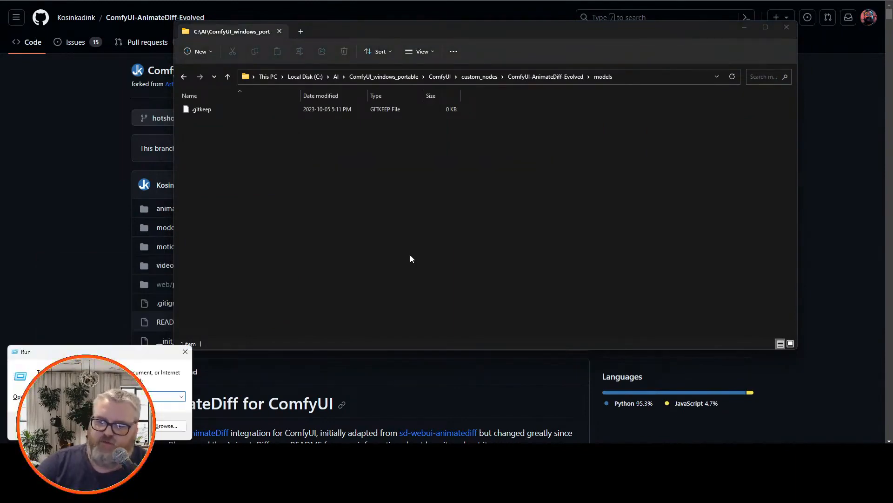
type("c:\\ai\\c")
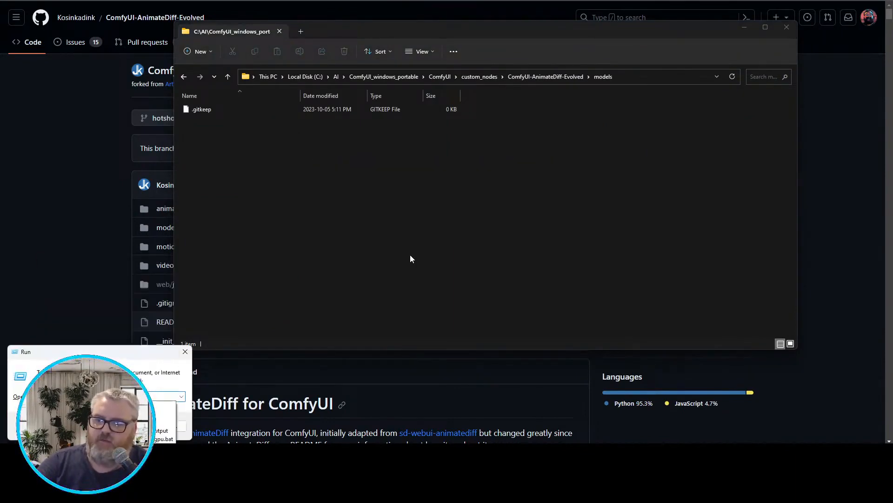
key("Return")
scroll(316, 367, "down", 1)
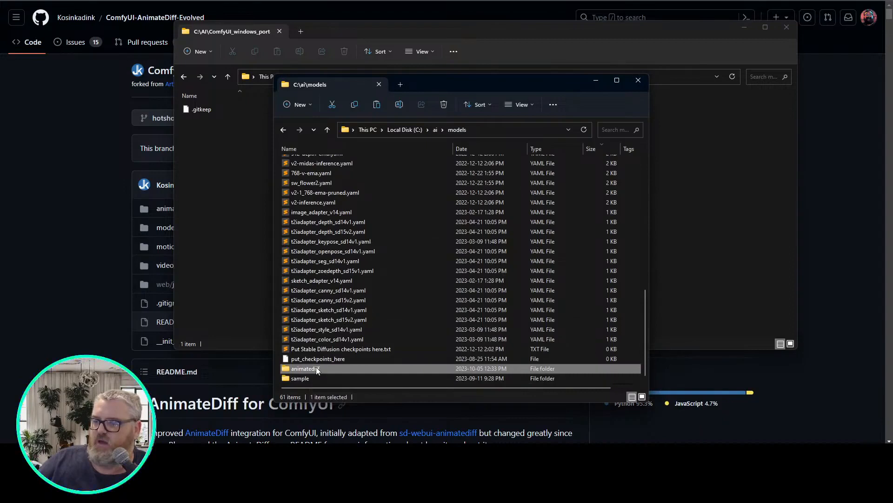
double_click(316, 367)
double_click(325, 162)
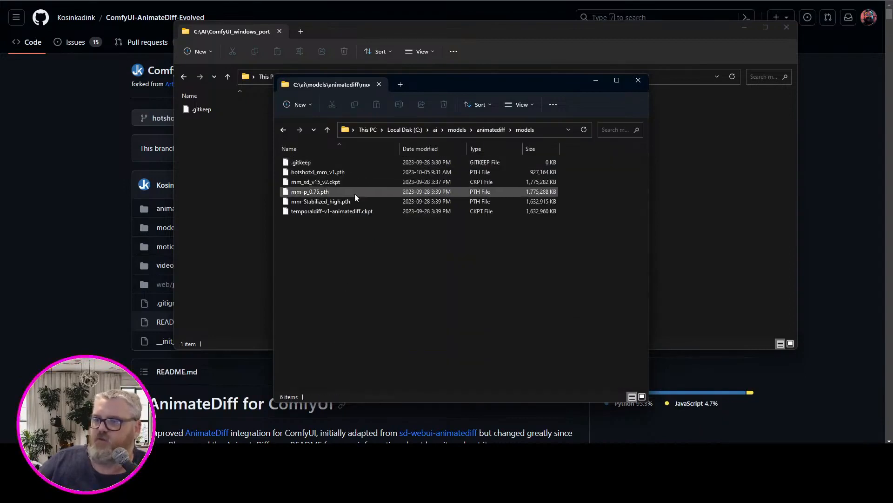
Copy hotshotxl_mm_v1.pth from C:\ai\models\animatediff\models into the ComfyUI-AnimateDiff-Evolved models folder.
left_click(334, 176)
left_click(238, 205)
key("ctrl+v")
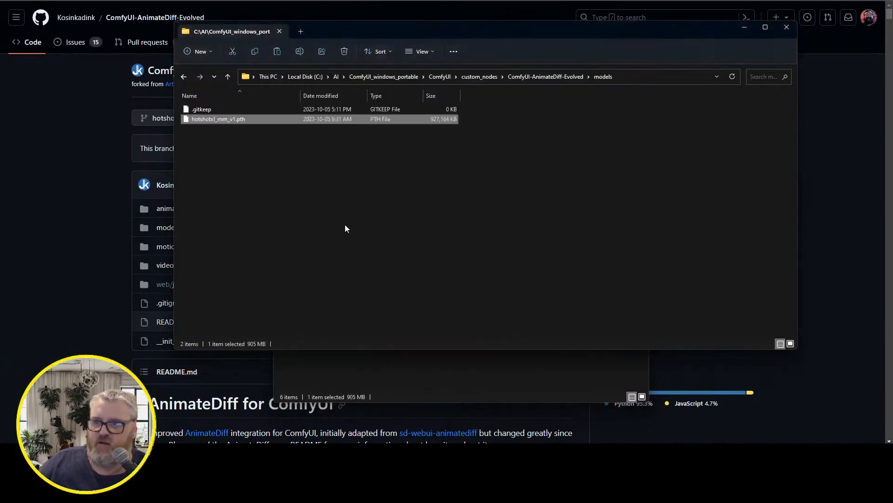
left_click(365, 390)
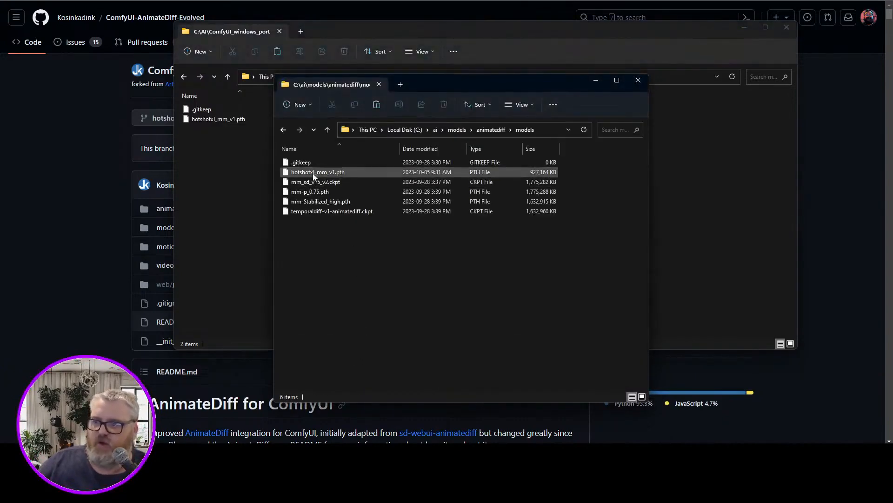
In the browser, look up "hotshot kos" and open the HotShot-XL-MotionModels files page on Hugging Face.
left_click(88, 185)
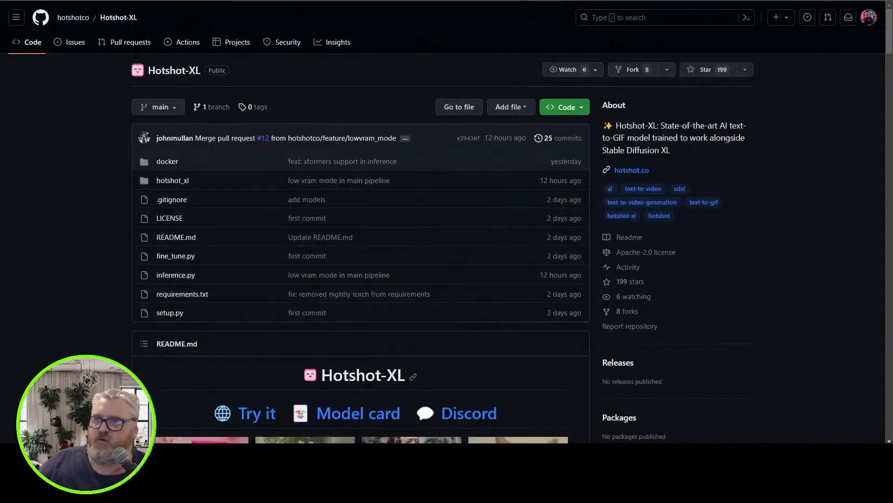
key("ctrl+l")
type("hotsh")
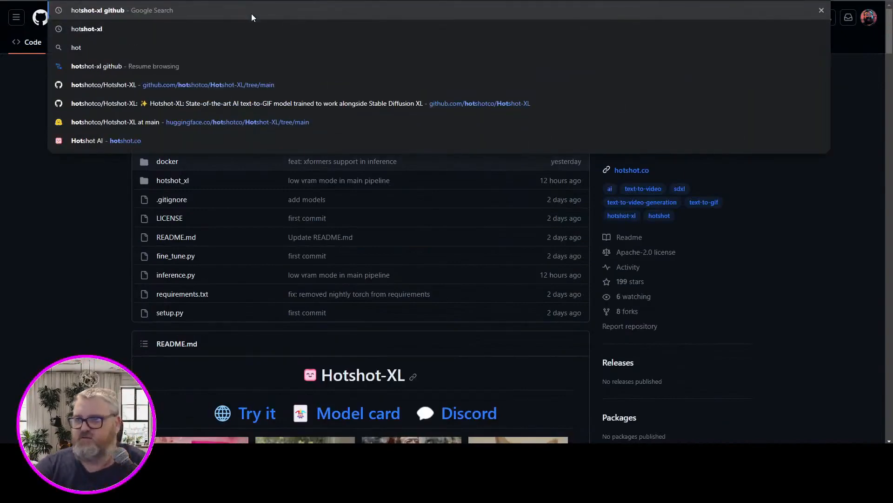
type("ot kos")
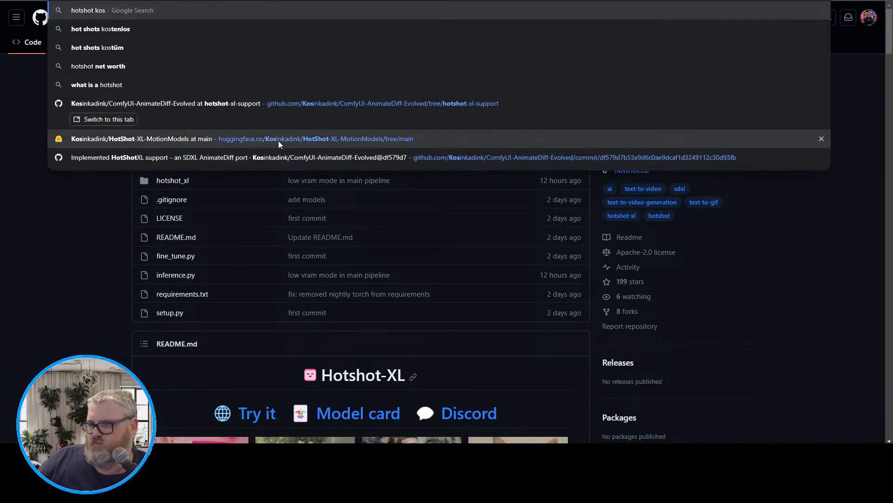
left_click(278, 141)
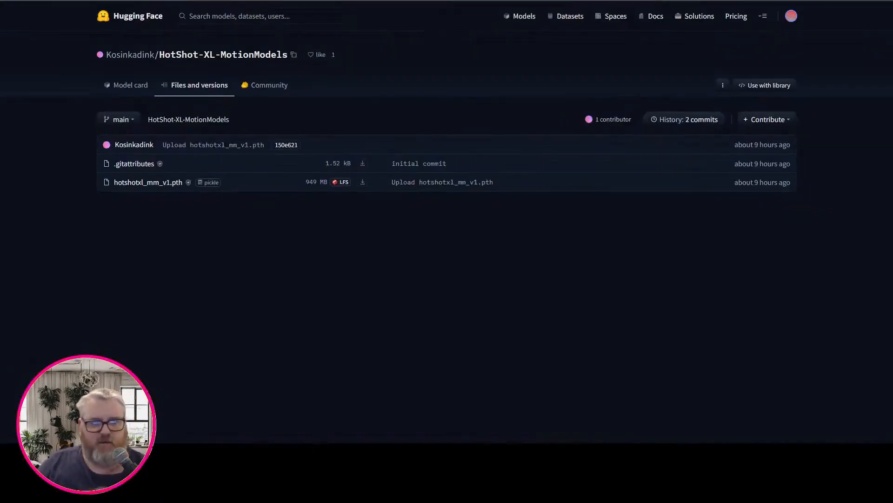
In File Explorer, check the models folder of ComfyUI-AnimateDiff-Evolved and open its motion_lora folder.
mouse_move(133, 452)
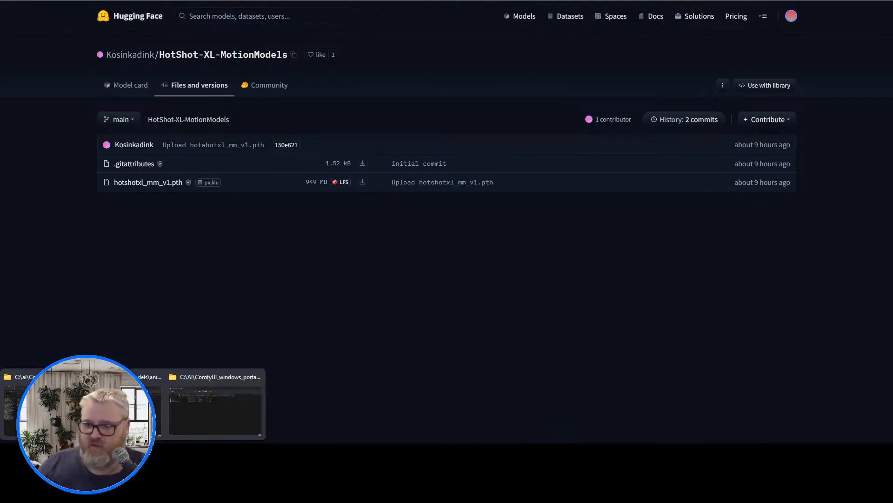
left_click(88, 402)
double_click(73, 138)
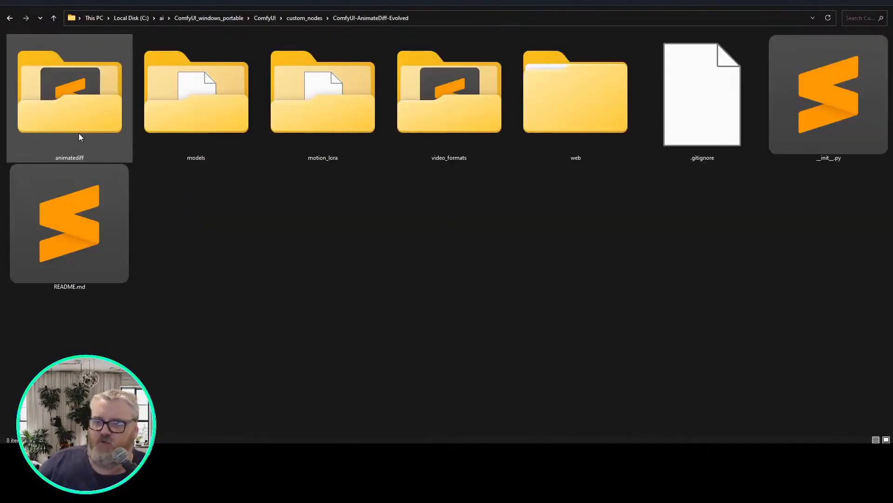
double_click(180, 122)
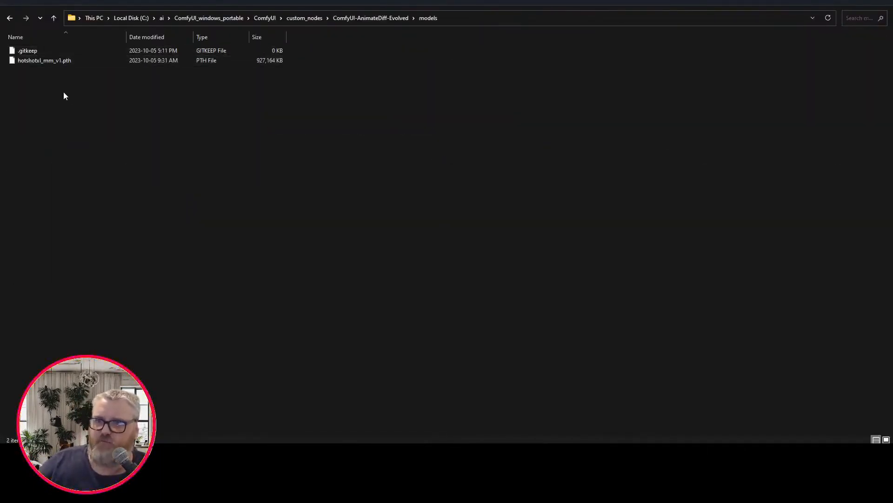
key("BackSpace")
key("Right")
key("Return")
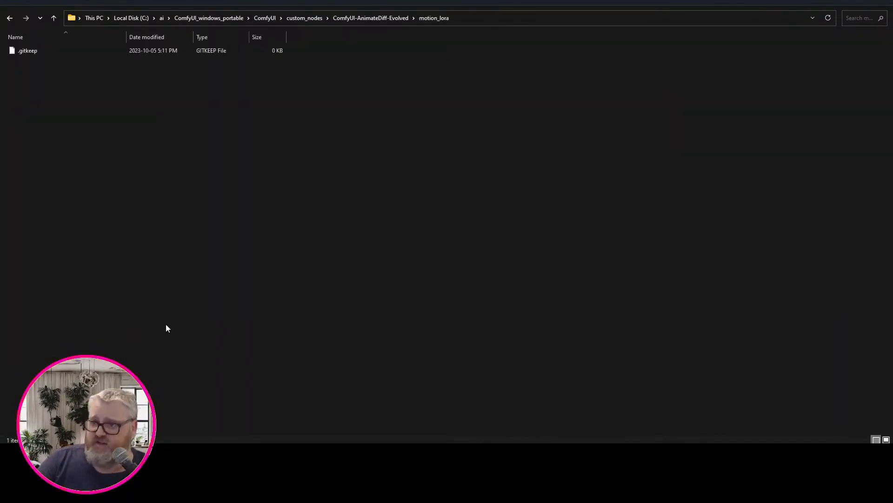
Copy the v2_lora .ckpt files, PanDown through ZoomOut, from C:\ai\models\animatediff\motion_lora into the ComfyUI-AnimateDiff-Evolved motion_lora folder.
mouse_move(133, 458)
left_click(184, 389)
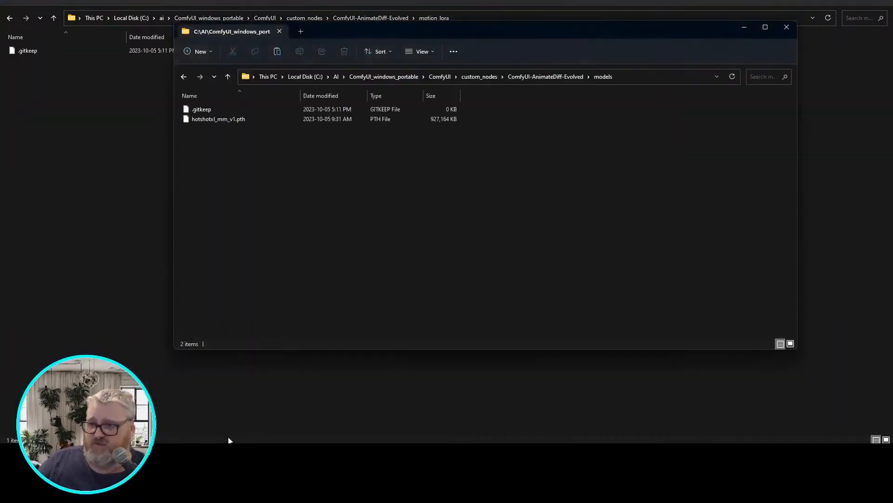
left_click(117, 395)
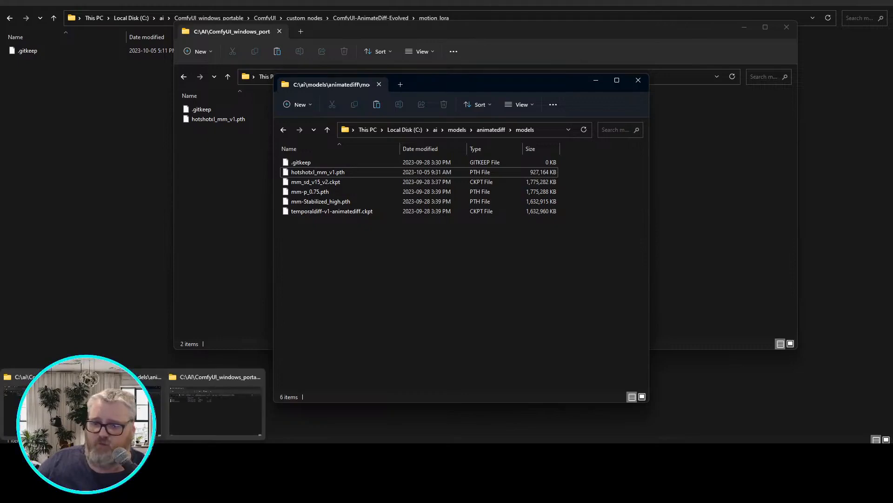
left_click(37, 391)
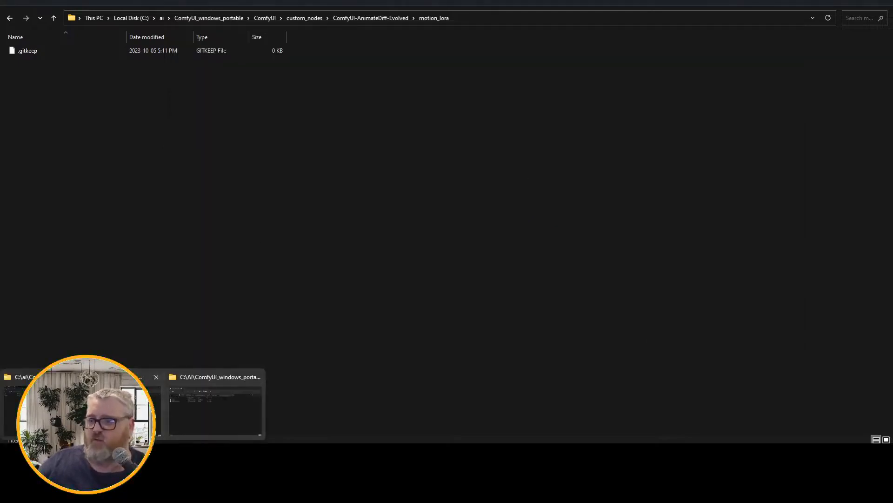
left_click(186, 386)
left_click(347, 171)
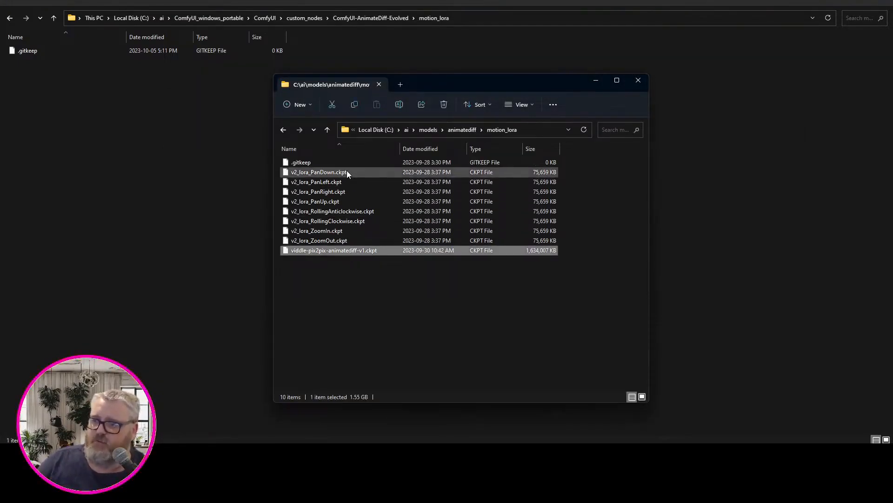
left_click(346, 241, "shift")
left_click(139, 143)
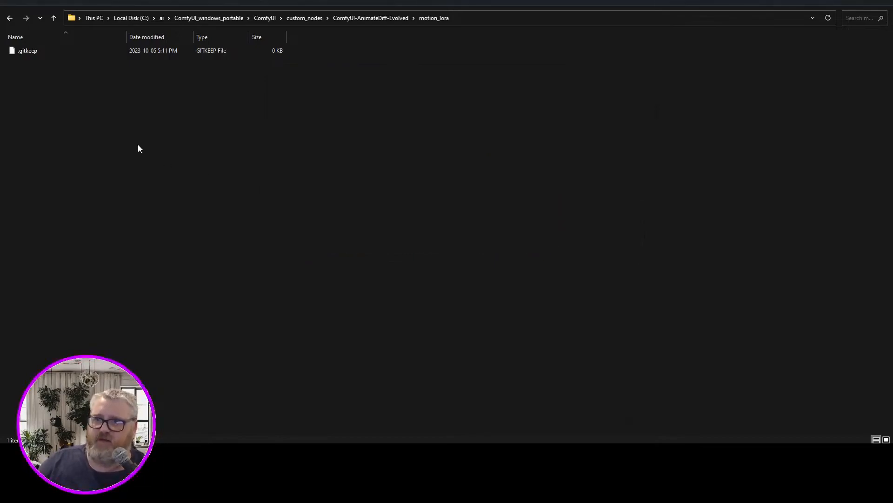
key("ctrl+v")
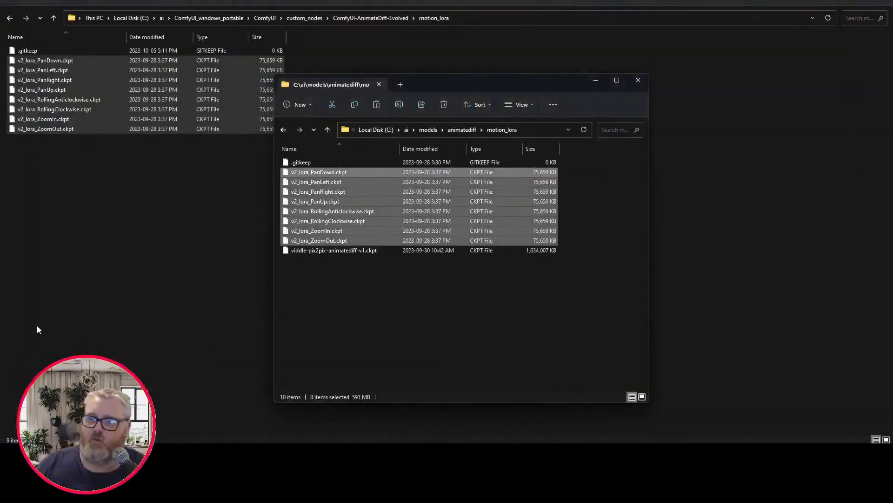
Check that hotshotxl_mm_v1.pth is in the ComfyUI-AnimateDiff-Evolved models folder and return to the custom_nodes folder.
left_click(37, 325)
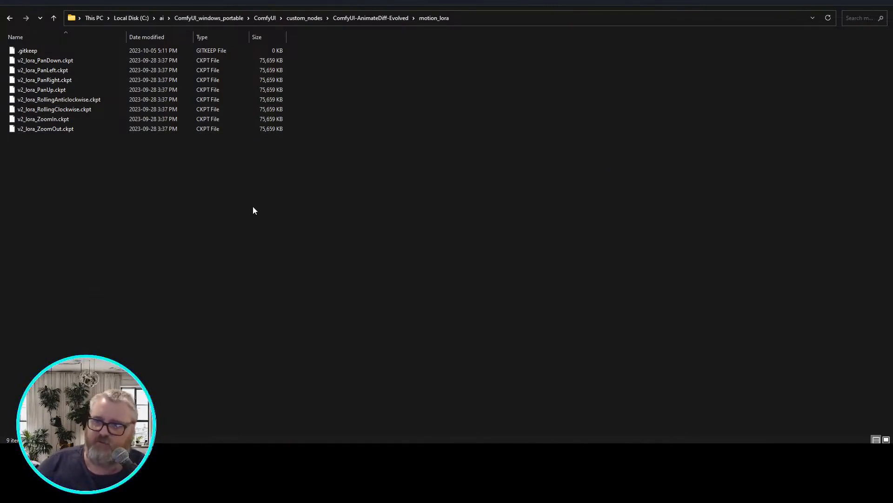
key("alt+Up")
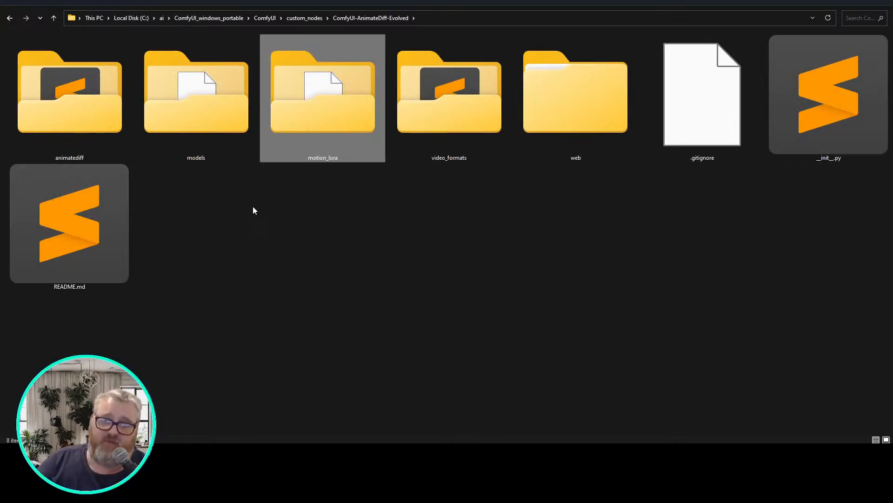
double_click(183, 65)
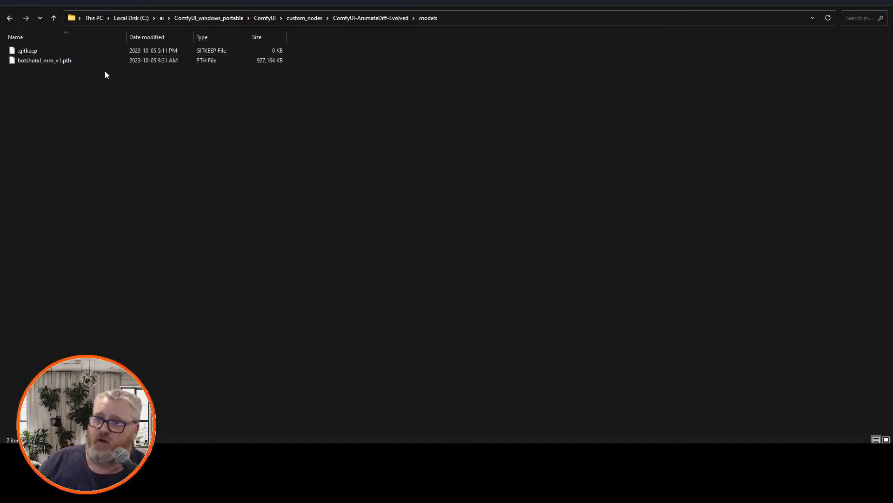
left_click(35, 62)
key("alt+Left")
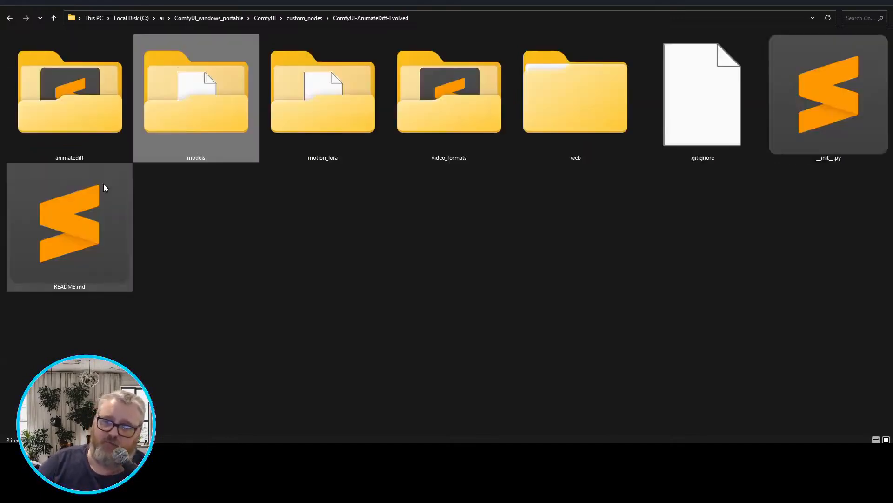
key("alt+Left")
key("alt+Left")
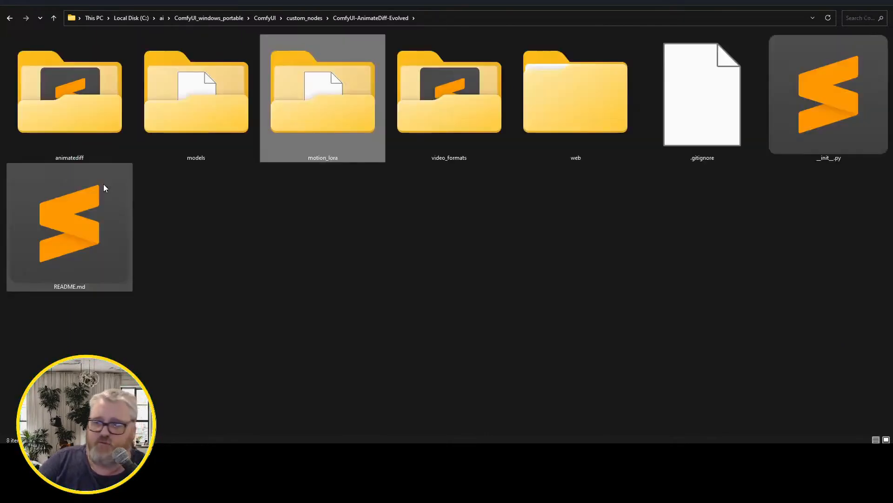
key("alt+Left")
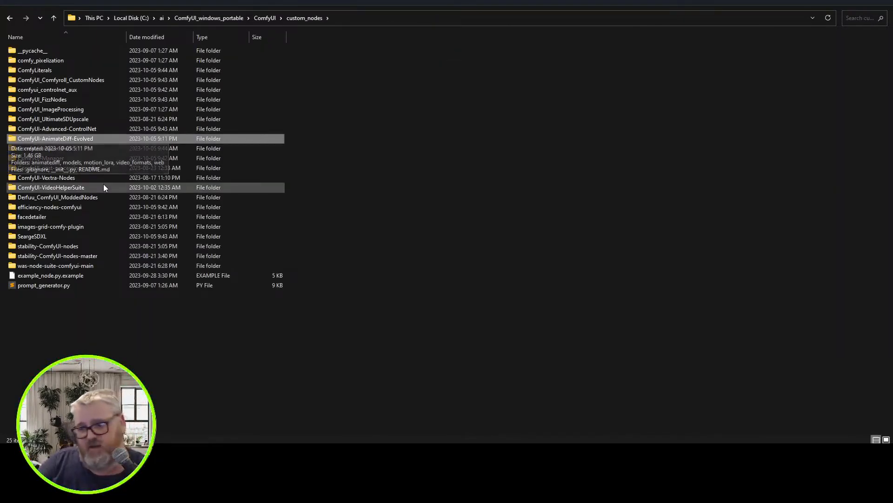
In the other File Explorer window, go up to ComfyUI_windows_portable and run run_nvidia_gpu.bat to start ComfyUI.
key("super+r")
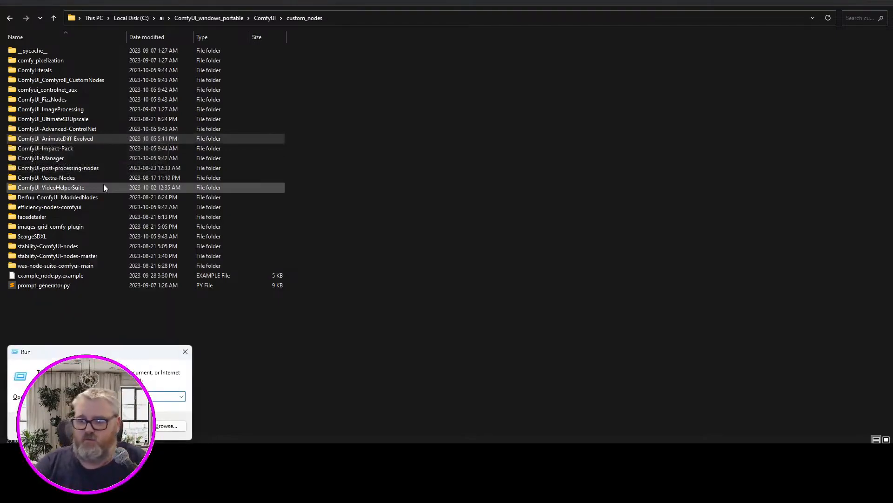
key("Escape")
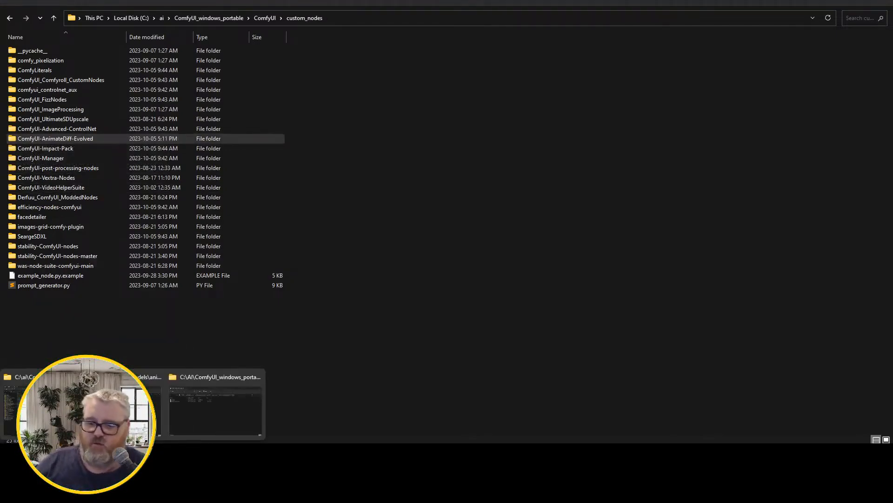
left_click(217, 420)
key("alt+Up")
key("alt+Up")
key("alt+Up")
key("alt+Up")
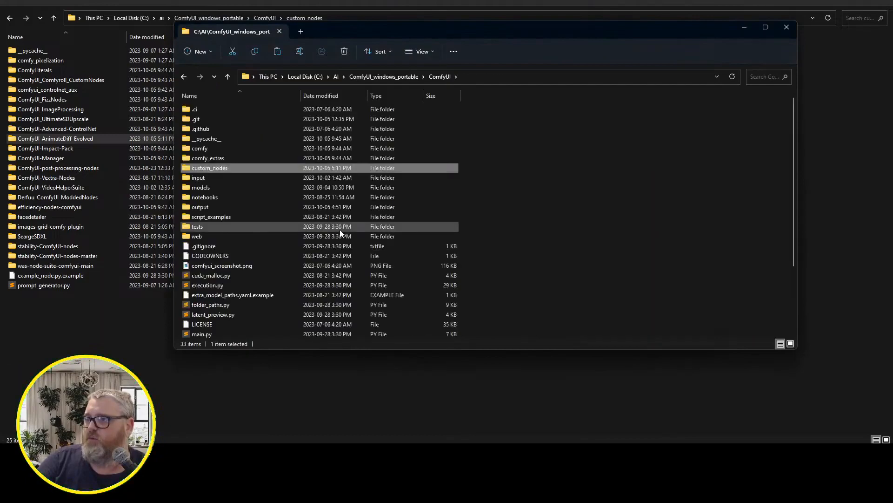
scroll(324, 240, "down", 2)
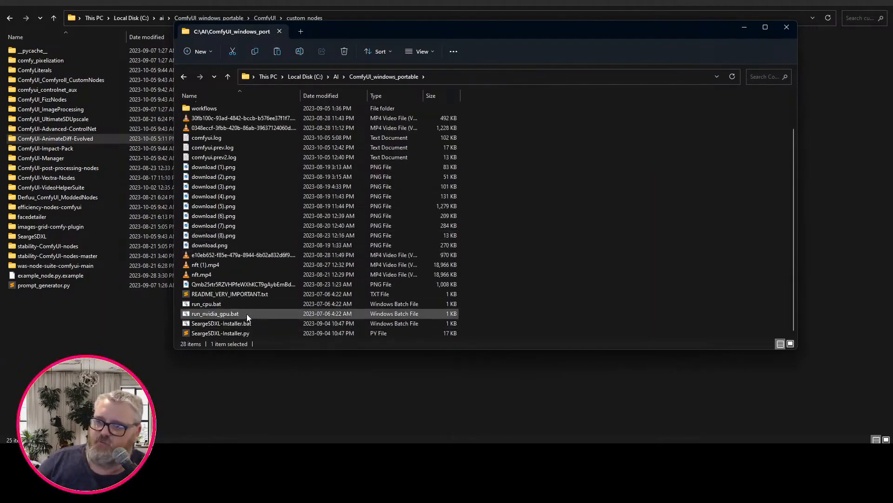
left_click(230, 312)
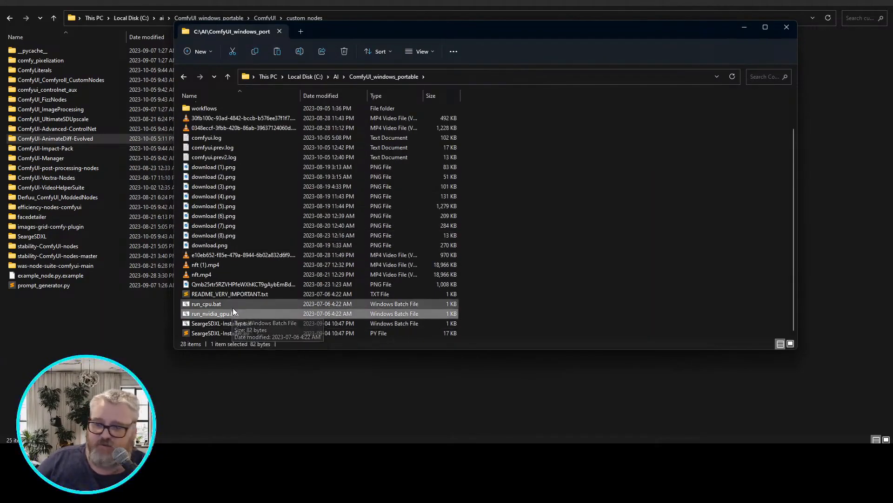
key("Return")
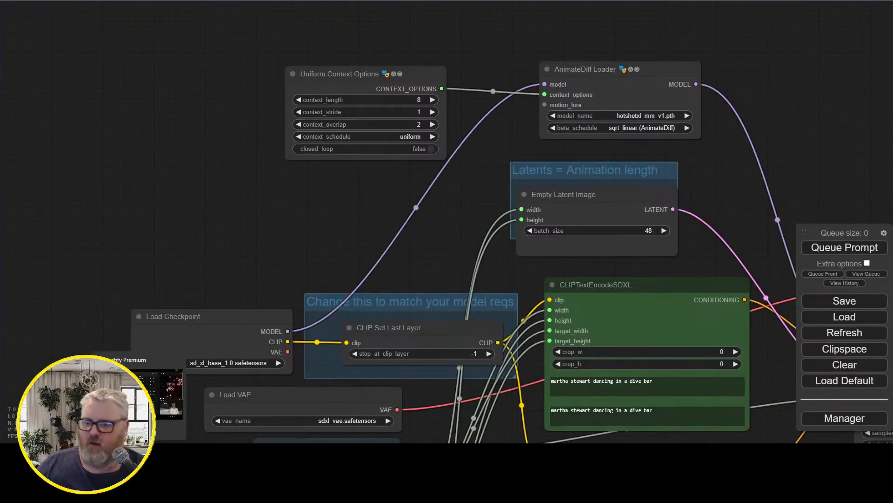
Preview workflow_hsxl.png on the desktop, close the preview, and load the image into ComfyUI in Chrome as the workflow.
left_click_drag(160, 234, 6, 123)
scroll(19, 139, "down", 2)
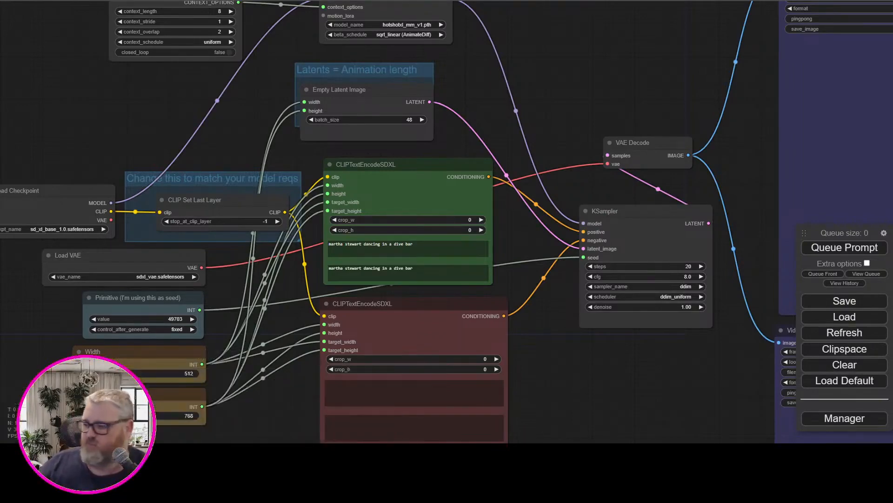
left_click(771, 452)
left_click(753, 390)
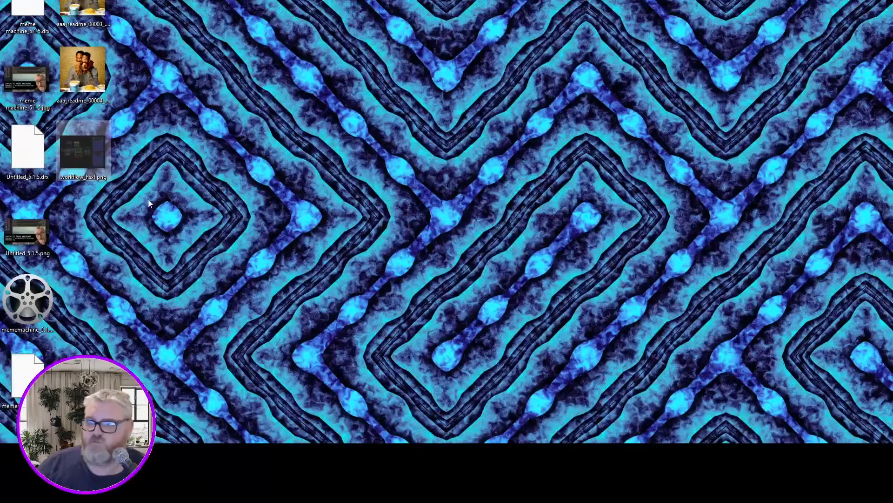
double_click(85, 166)
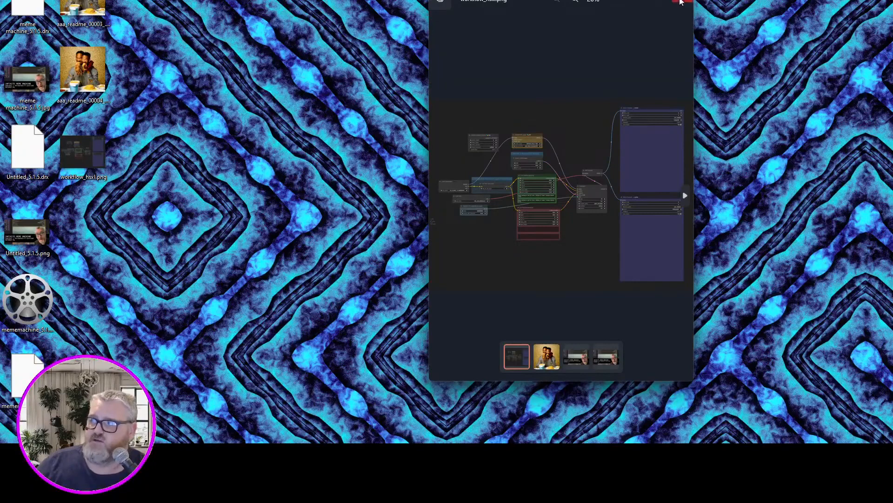
left_click(683, 3)
key("alt+Tab")
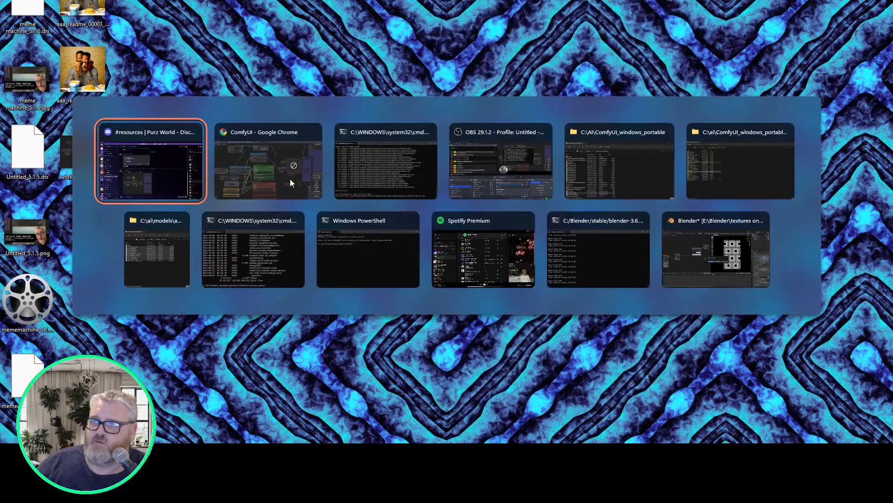
left_click(271, 179)
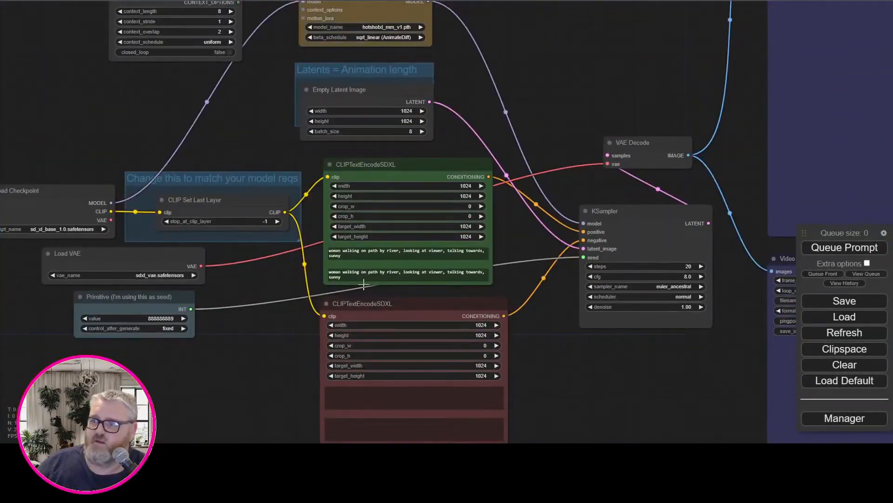
Examine the loaded Hotshot-XL workflow, from the checkpoint and AnimateDiff Loader through the prompt nodes to KSampler and Video Combine.
left_click_drag(238, 315, 232, 334)
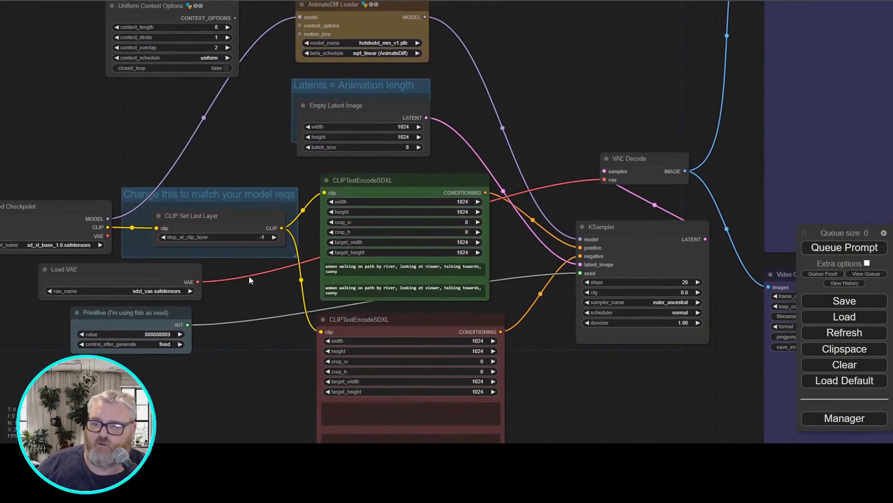
scroll(222, 160, "up", 5)
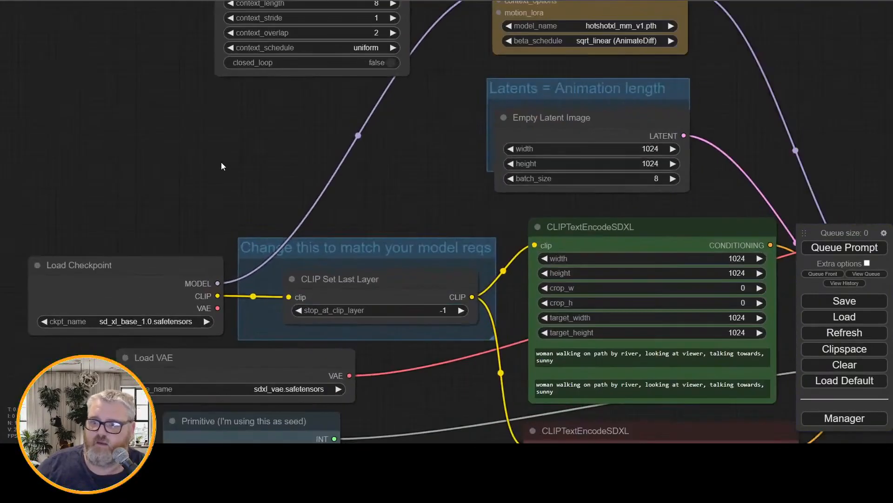
left_click_drag(222, 162, 43, 182)
scroll(237, 261, "down", 4)
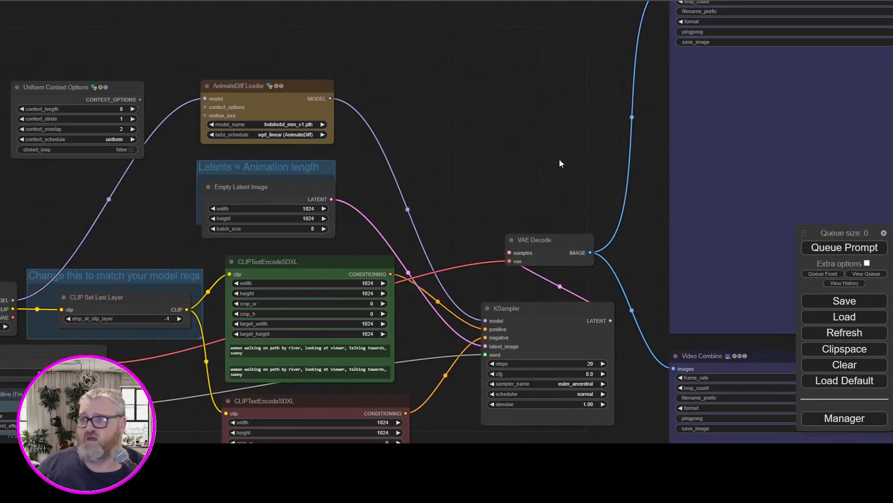
left_click_drag(560, 163, 414, 94)
left_click_drag(461, 117, 566, 23)
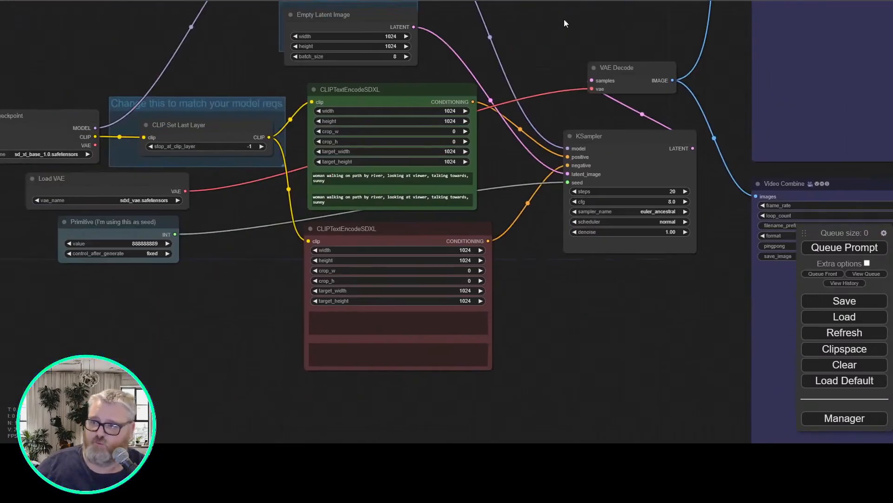
left_click_drag(273, 328, 303, 374)
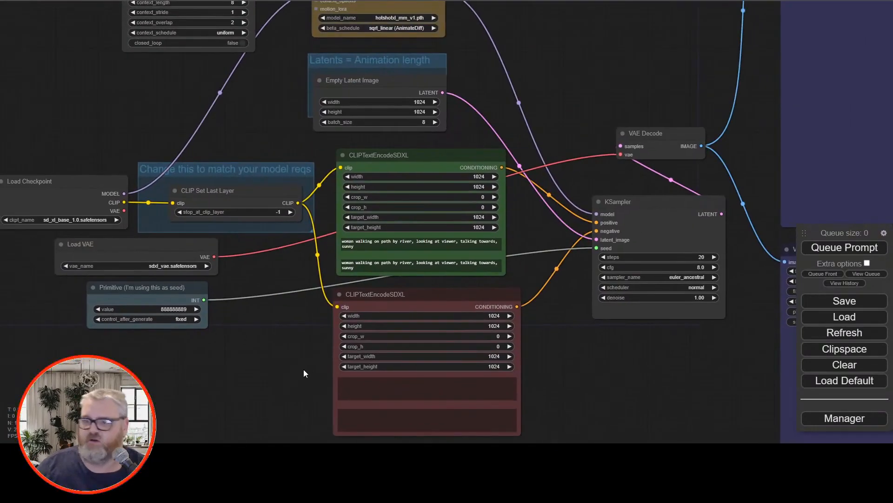
left_click_drag(298, 335, 402, 406)
left_click_drag(144, 291, 214, 295)
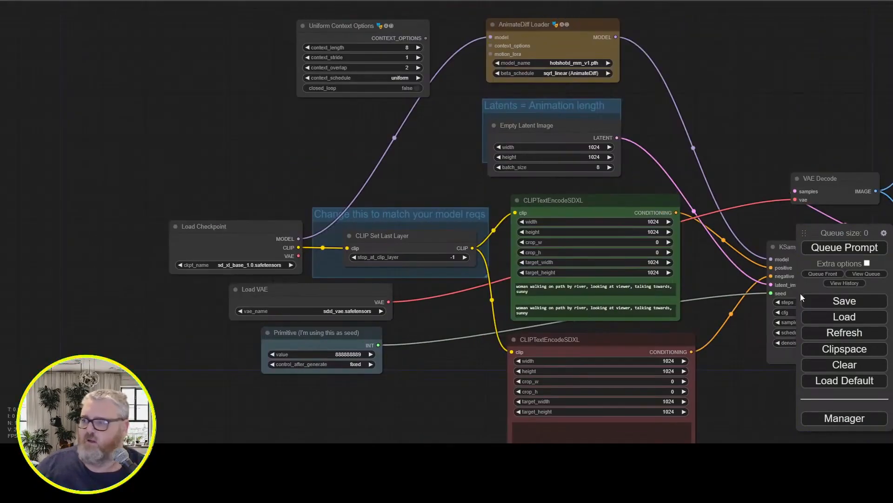
Choose sd_xl_base_1.0.safetensors in the Load Checkpoint node and check the Load VAE and AnimateDiff Loader model selections.
left_click(565, 60)
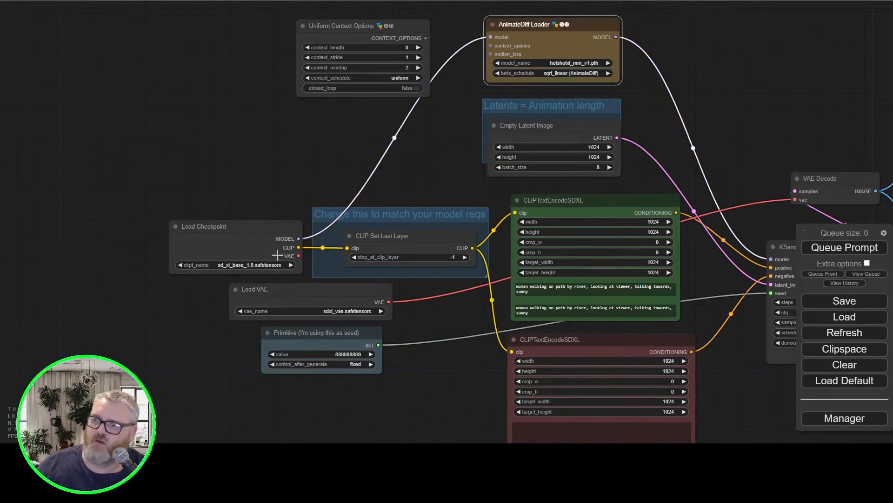
left_click(261, 265)
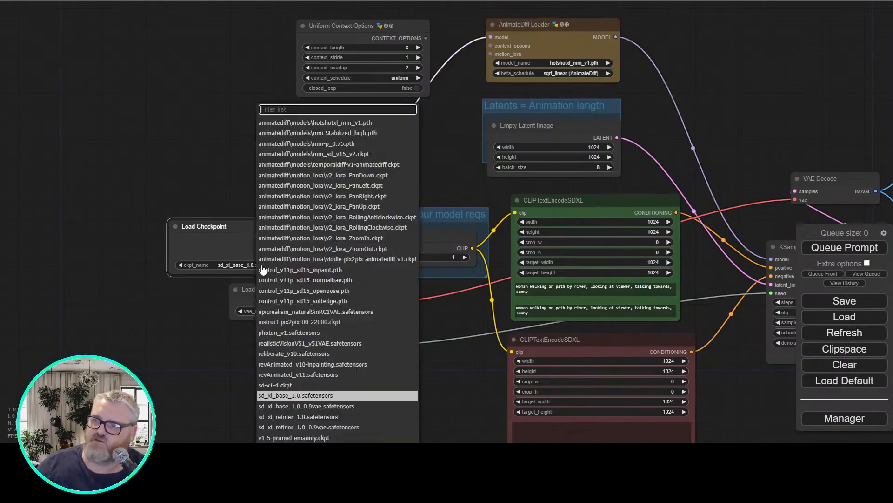
left_click(306, 396)
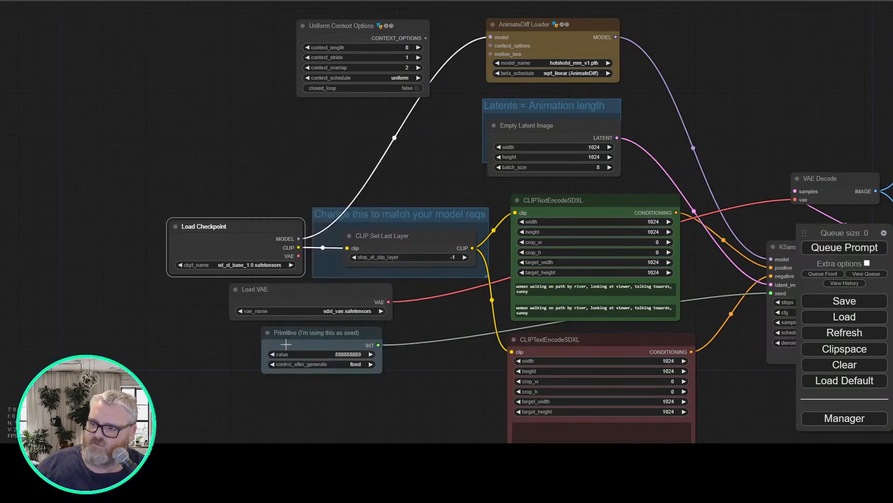
left_click(325, 311)
left_click(336, 316)
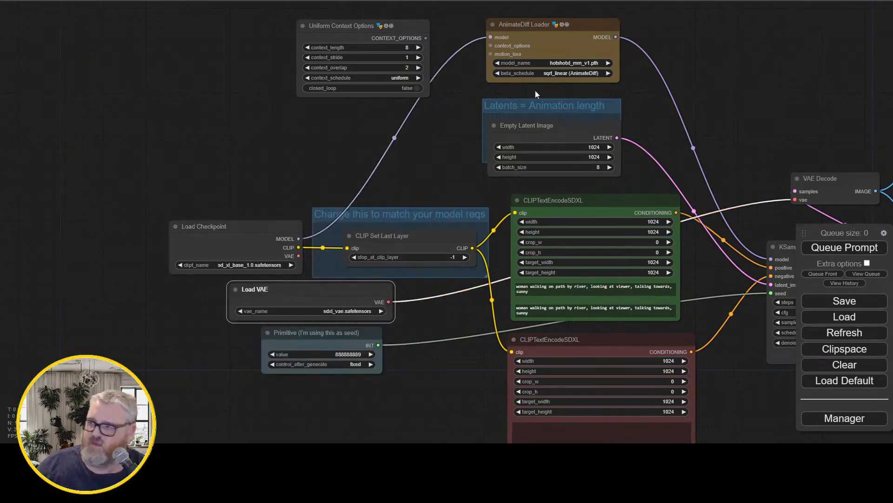
left_click(566, 63)
left_click(566, 61)
Examine the Load VAE node up close, along with the latent image, prompt encoding and sampler nodes of the workflow.
scroll(300, 305, "up", 12)
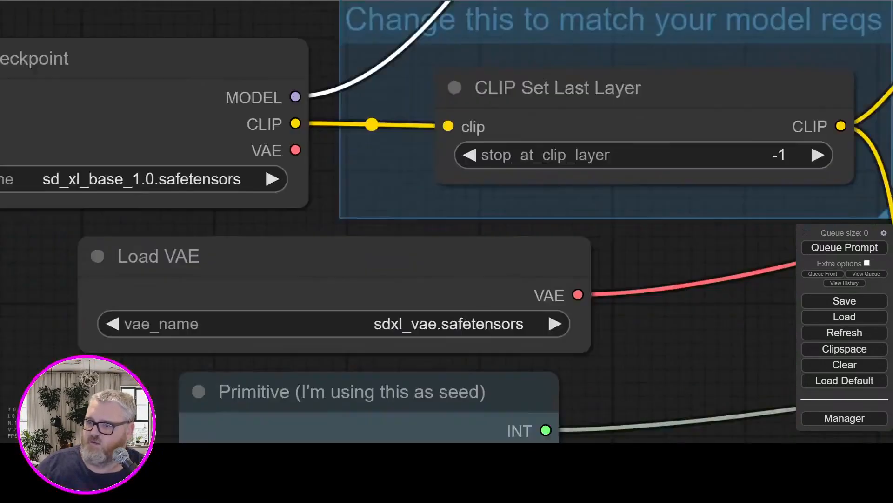
left_click_drag(409, 361, 438, 362)
scroll(542, 427, "down", 3)
left_click_drag(635, 385, 602, 380)
scroll(283, 412, "down", 12)
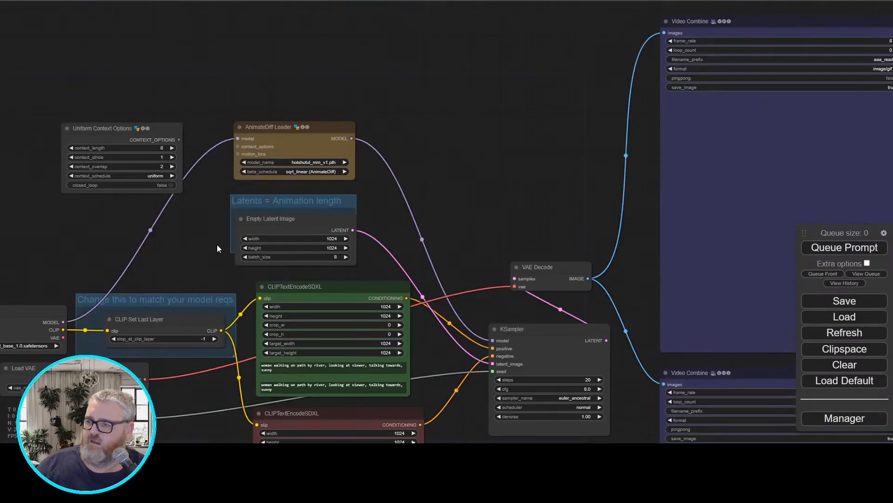
scroll(242, 260, "up", 4)
scroll(366, 373, "up", 4)
left_click_drag(365, 372, 375, 281)
scroll(350, 211, "down", 3)
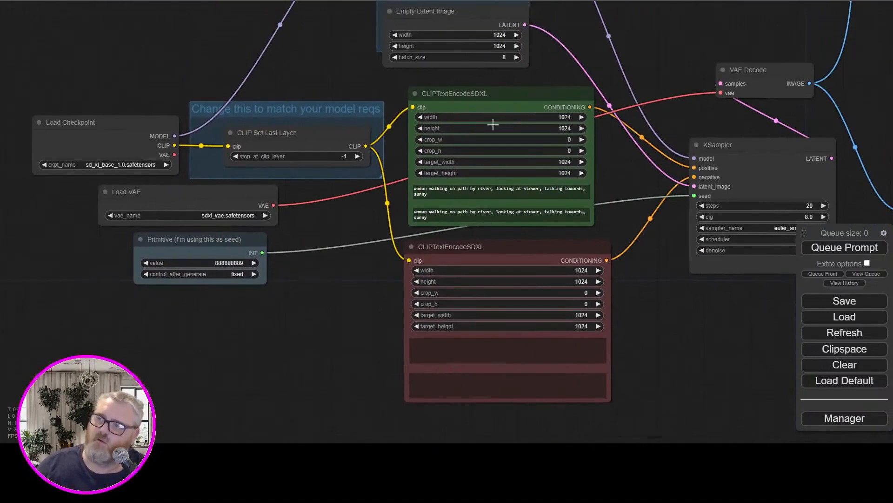
Review the options for converting width, height and target sizes to inputs on the positive CLIPTextEncodeSDXL node.
left_click(479, 98)
left_click(492, 251)
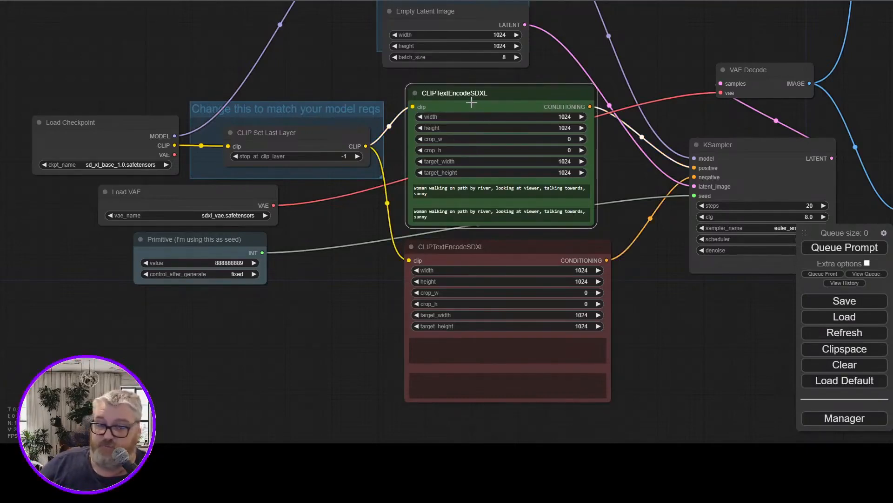
right_click(491, 97)
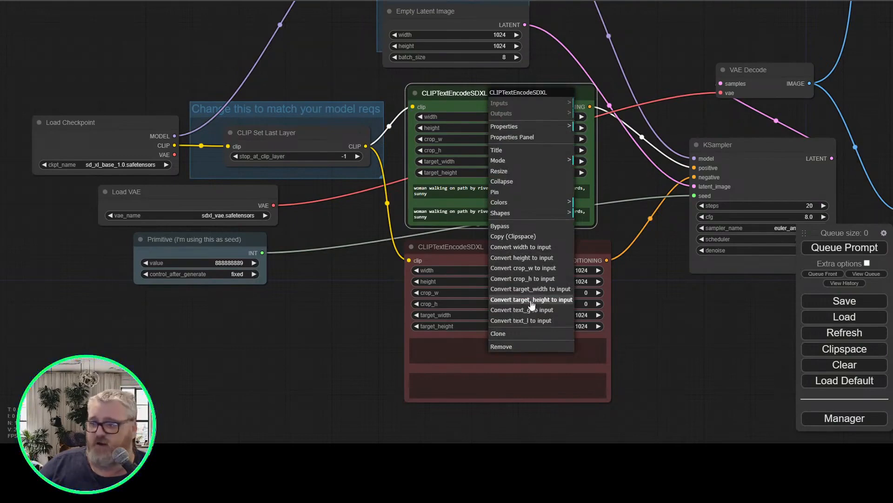
left_click(372, 298)
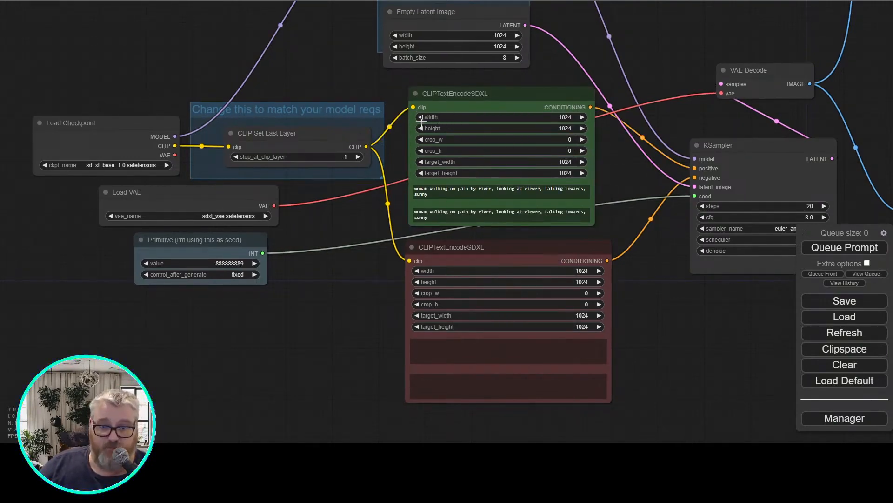
Add an Integer node below the seed primitive and set its value to 512.
right_click(285, 325)
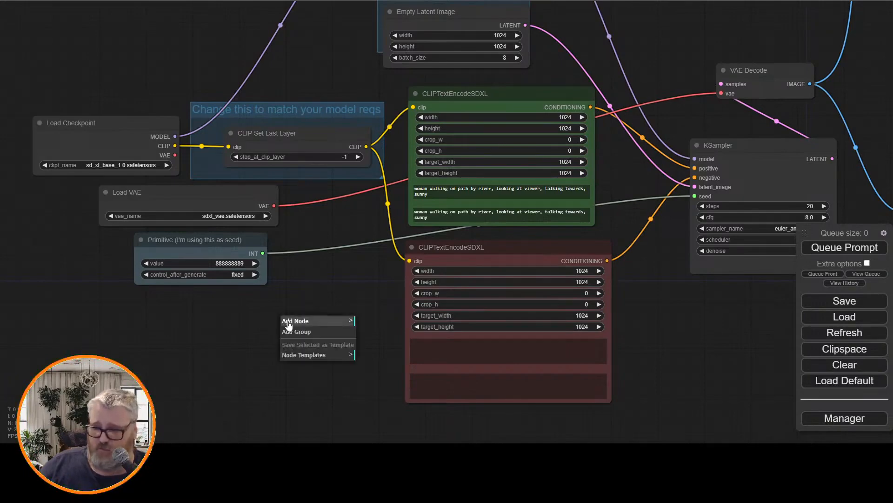
double_click(217, 318)
type("Inte")
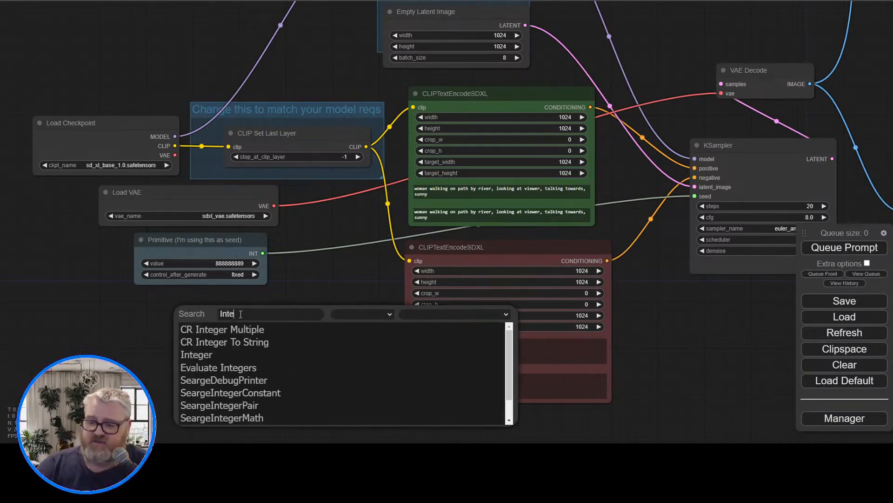
left_click(196, 354)
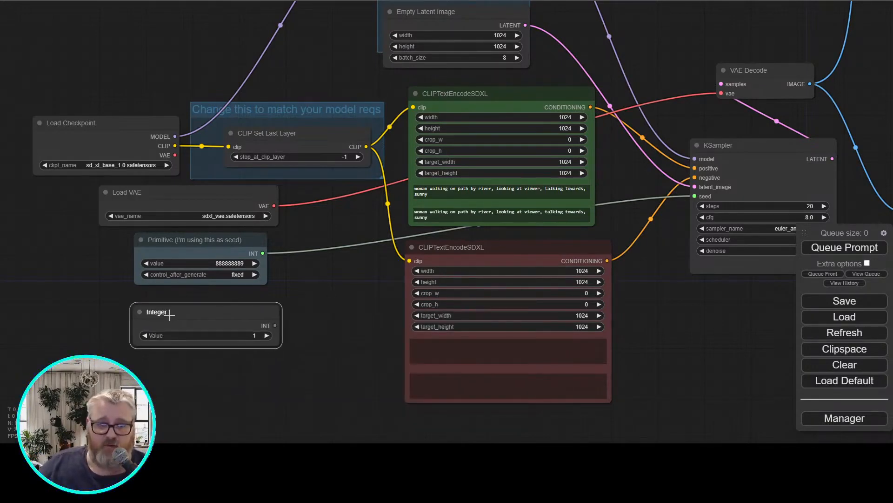
left_click(228, 336)
type("512")
key("Return")
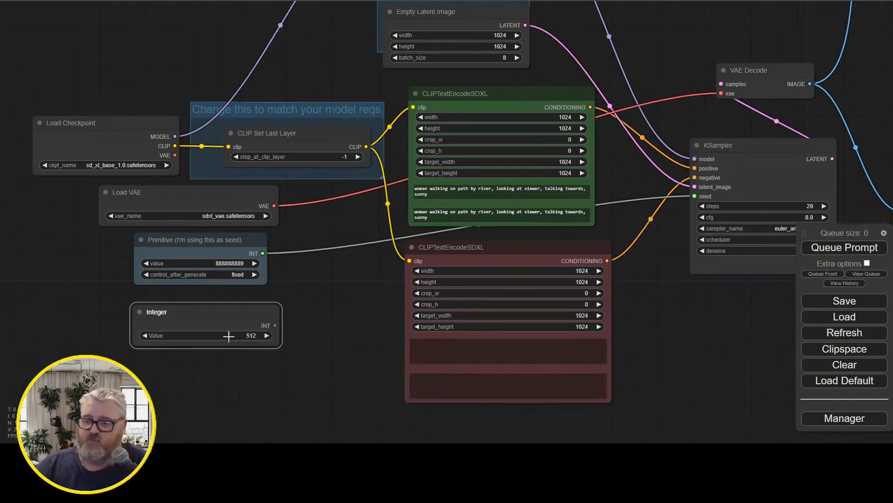
Change the title of the new Integer node to Width.
right_click(232, 320)
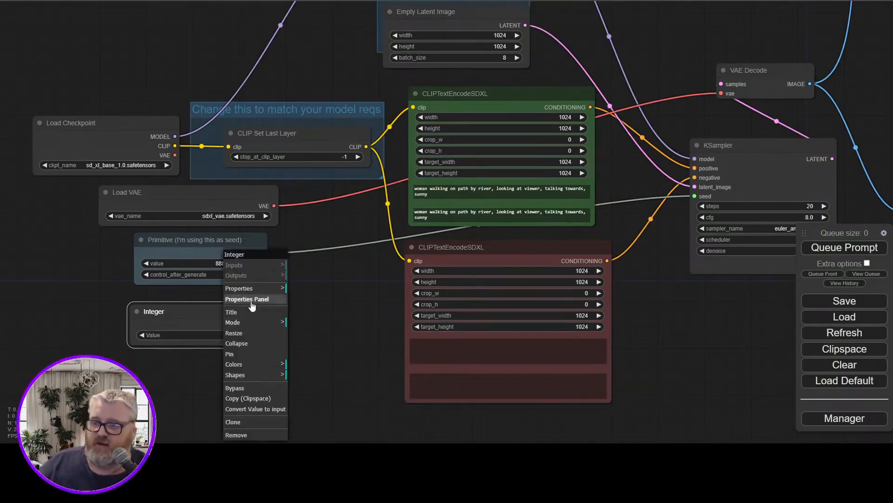
left_click(249, 299)
left_click(167, 82)
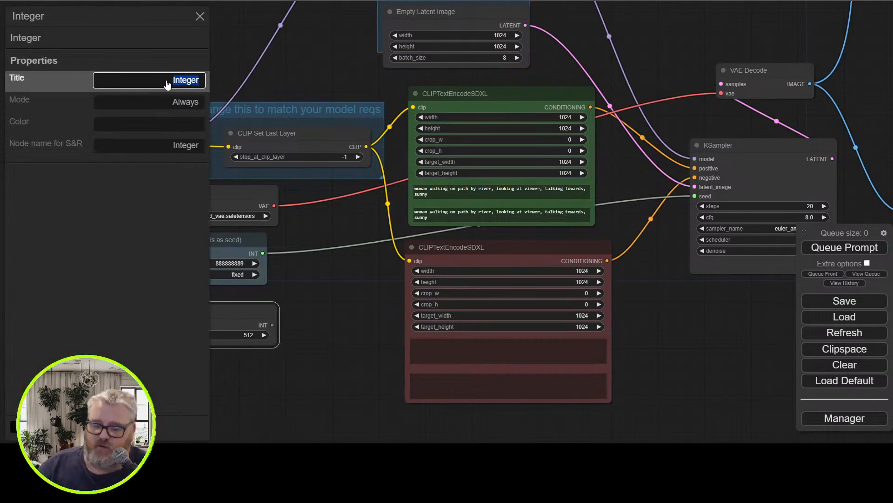
type("Width")
key("Return")
left_click(234, 314)
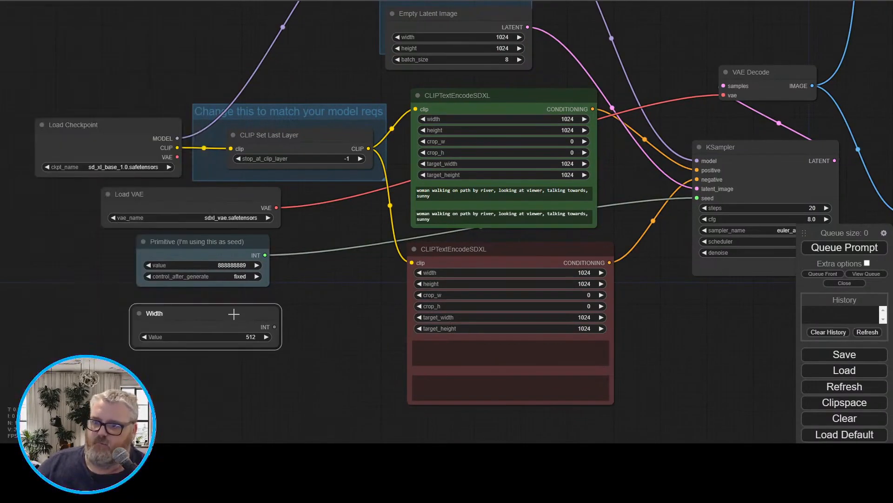
Duplicate the Width node, place the copy directly below it and title the copy Height.
key("ctrl+c")
key("ctrl+v")
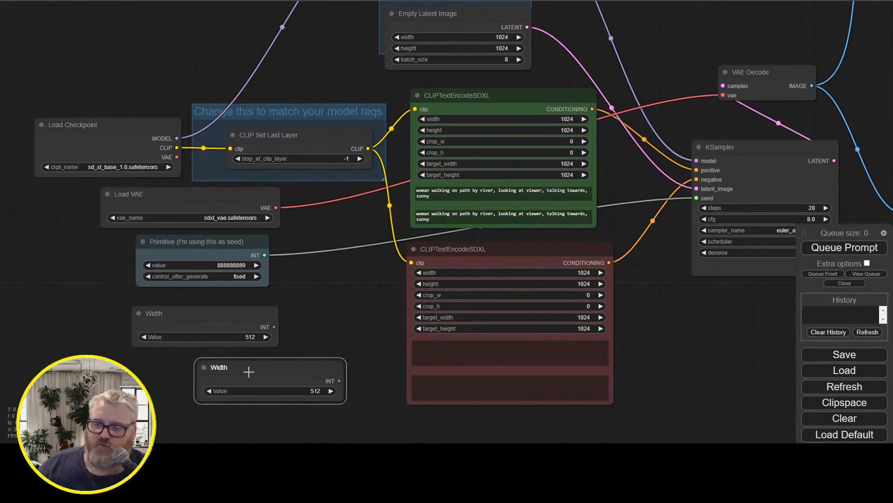
left_click_drag(247, 371, 185, 367)
double_click(186, 367)
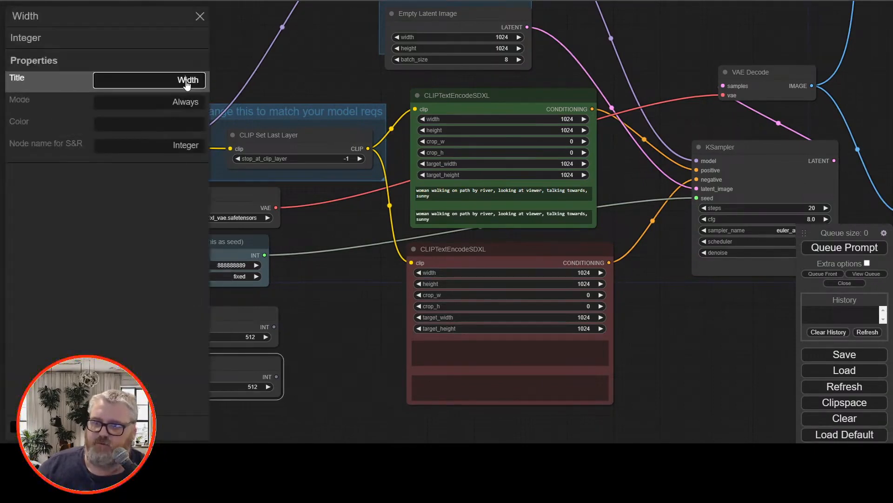
type("Height")
key("Return")
left_click(200, 17)
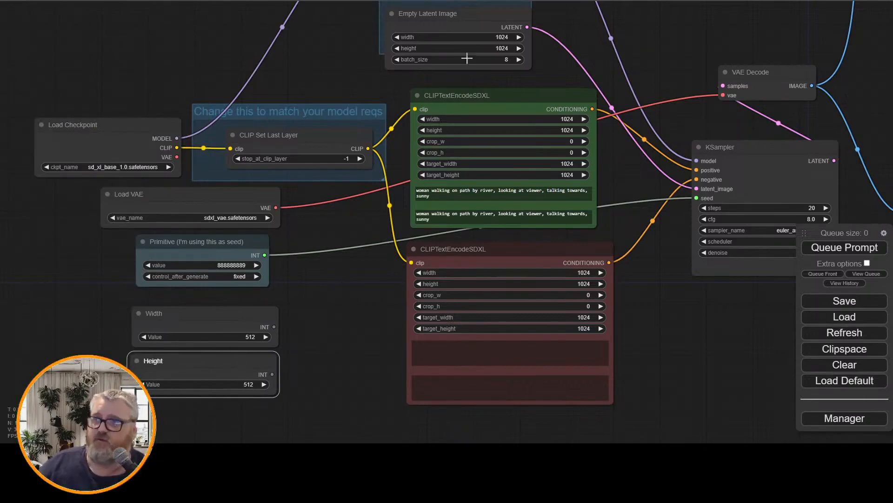
Convert width and height to inputs on the Empty Latent Image node and link them to the Width and Height nodes.
left_click(451, 21)
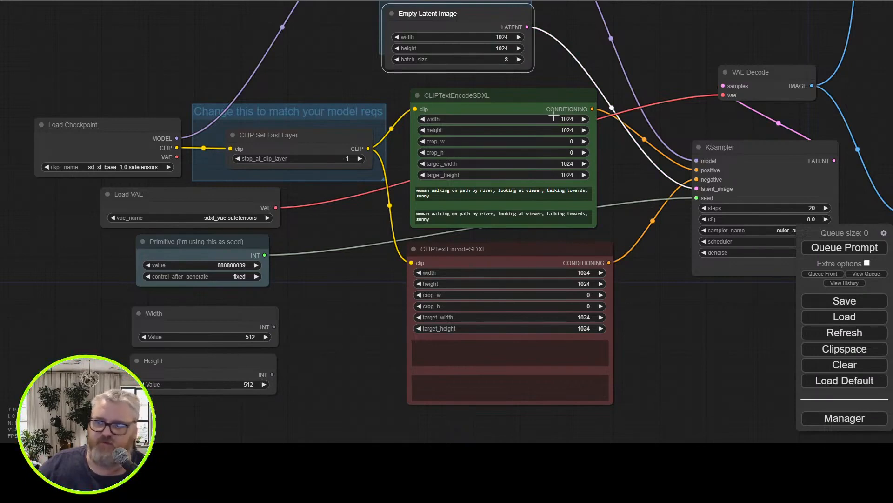
right_click(468, 18)
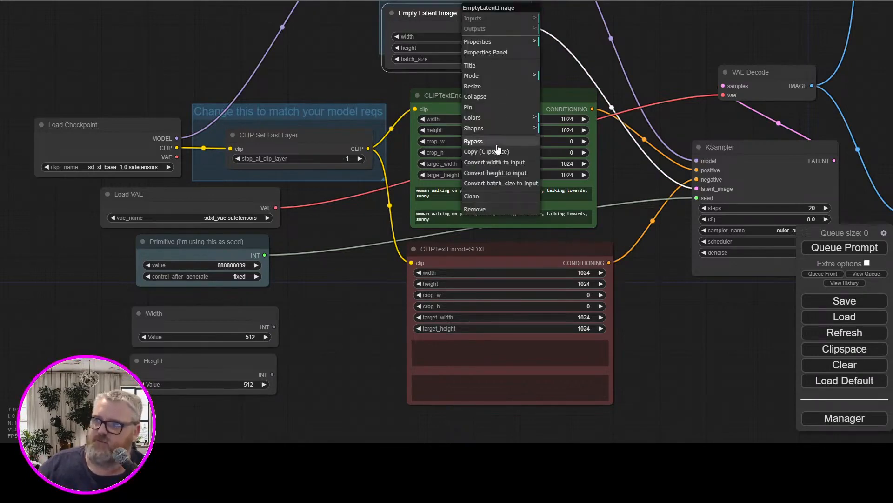
left_click(499, 166)
right_click(463, 20)
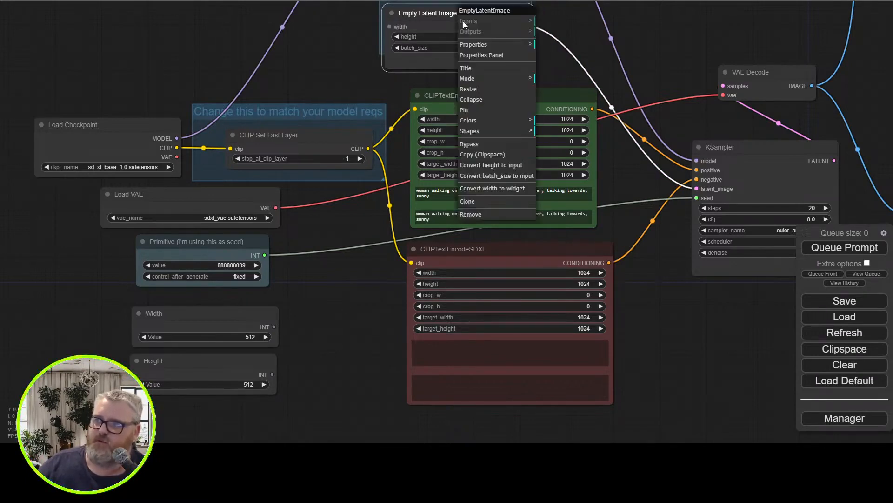
left_click(497, 170)
left_click_drag(274, 326, 389, 28)
left_click_drag(272, 374, 389, 36)
Convert width, height, target_width and target_height to inputs on the positive CLIPTextEncodeSDXL node and link them to the Width and Height nodes.
right_click(487, 112)
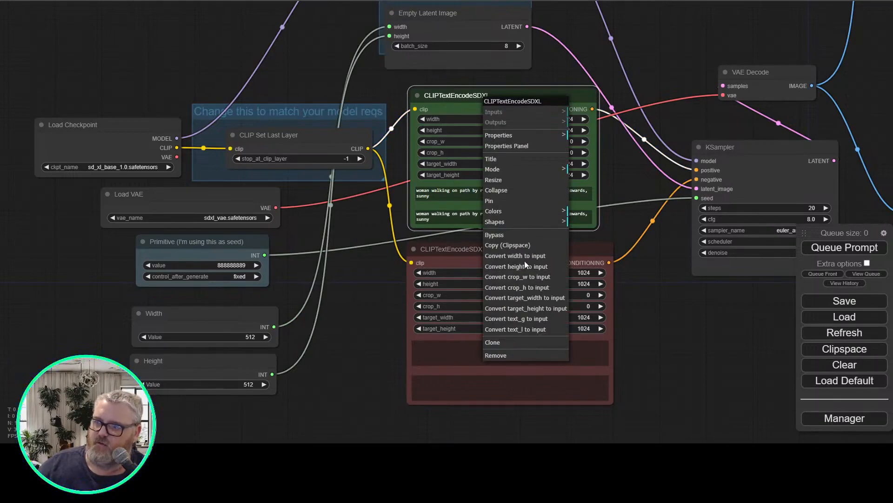
left_click(525, 261)
right_click(500, 111)
left_click(531, 260)
right_click(501, 116)
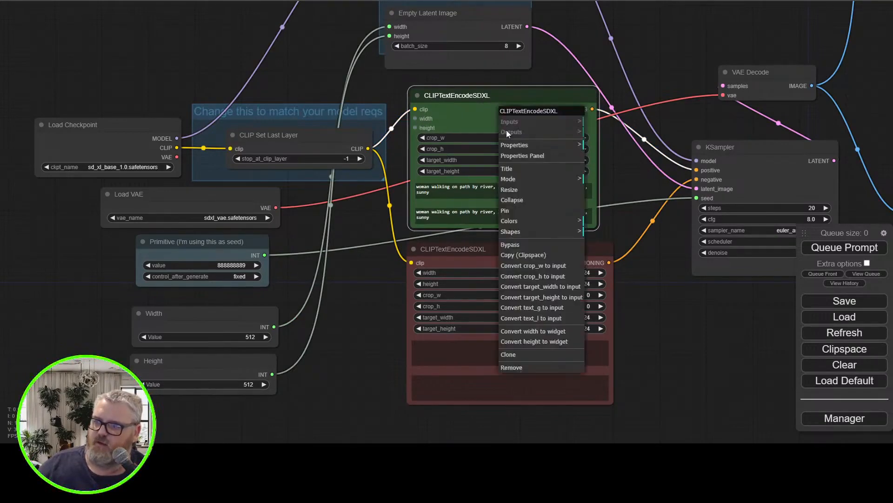
left_click(540, 286)
right_click(500, 111)
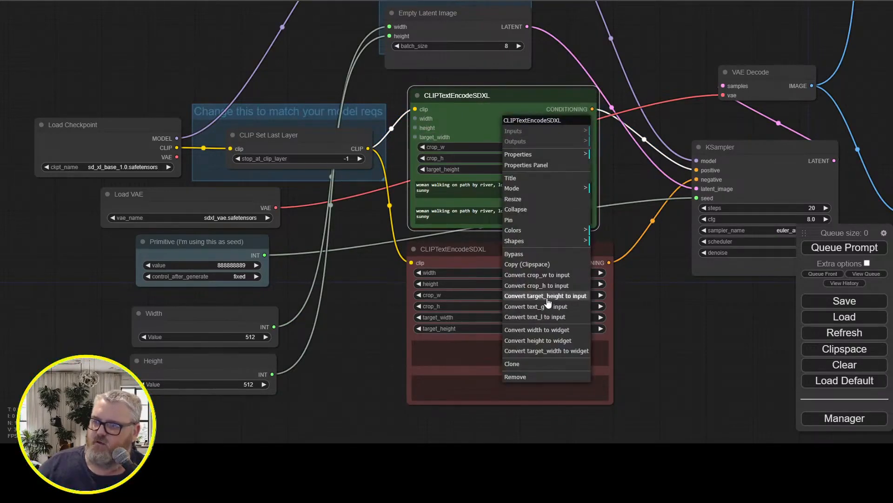
left_click(540, 286)
left_click_drag(274, 327, 415, 136)
left_click_drag(272, 373, 415, 146)
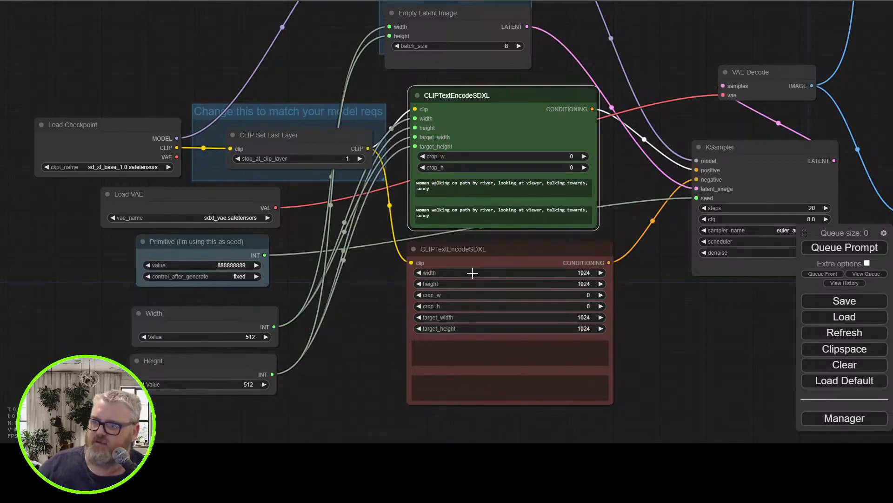
Convert width, height, target_width and target_height to inputs on the negative CLIPTextEncodeSDXL node.
right_click(484, 261)
left_click(528, 336)
right_click(507, 265)
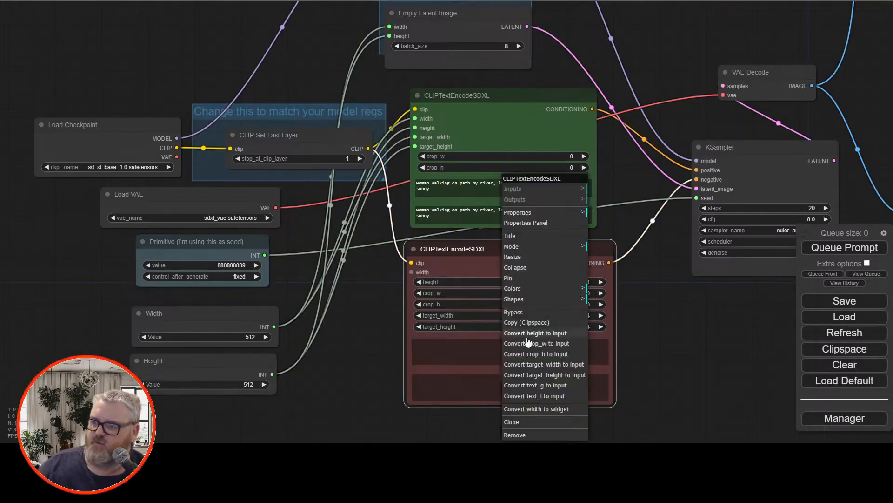
left_click(527, 336)
right_click(512, 267)
left_click(535, 356)
right_click(520, 266)
left_click(535, 355)
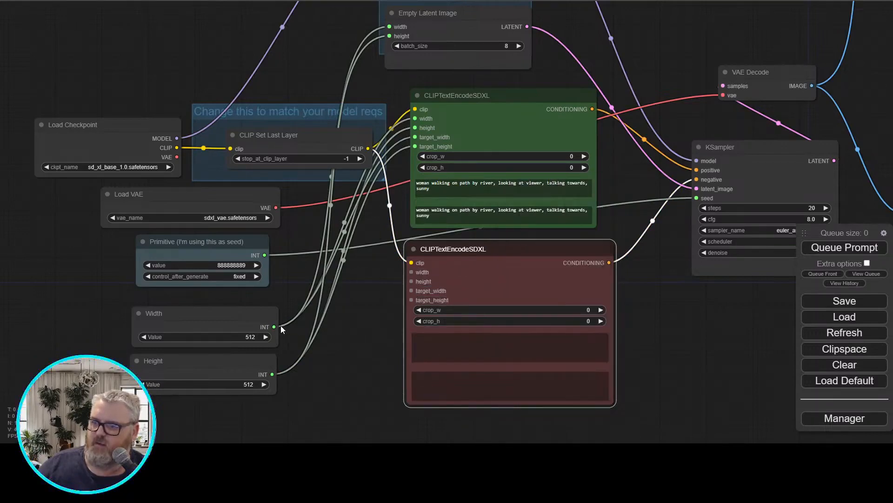
Link the Width and Height nodes to the matching width, height, target_width and target_height inputs of the negative CLIPTextEncodeSDXL node.
left_click_drag(274, 326, 411, 290)
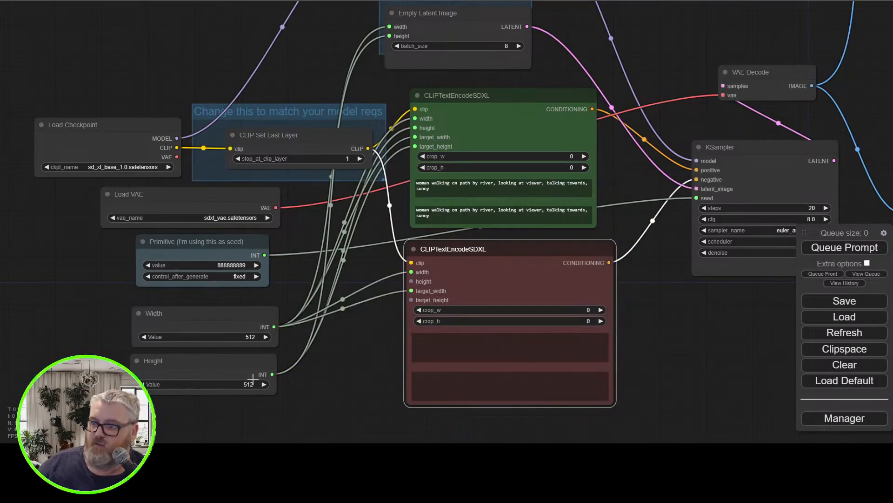
left_click_drag(259, 381, 375, 321)
left_click_drag(273, 374, 412, 300)
left_click(361, 406)
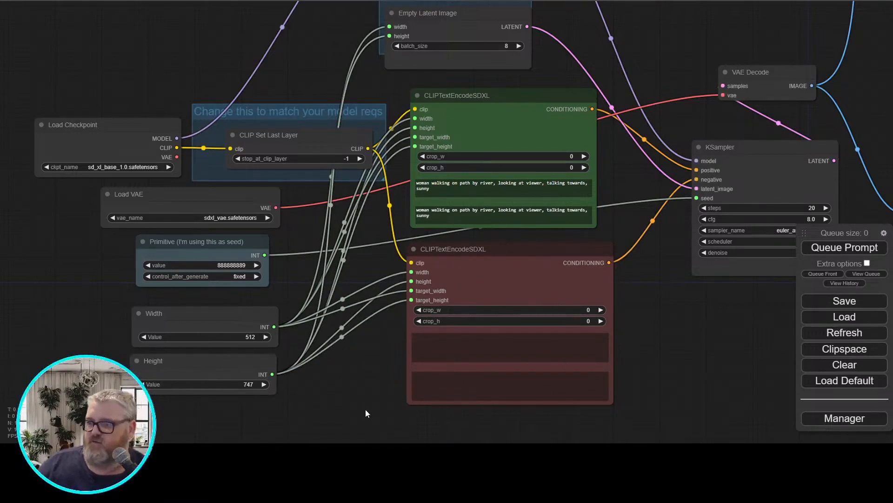
Make sure the Width node is at 512 and set the Height node's value to 512.
left_click(251, 336)
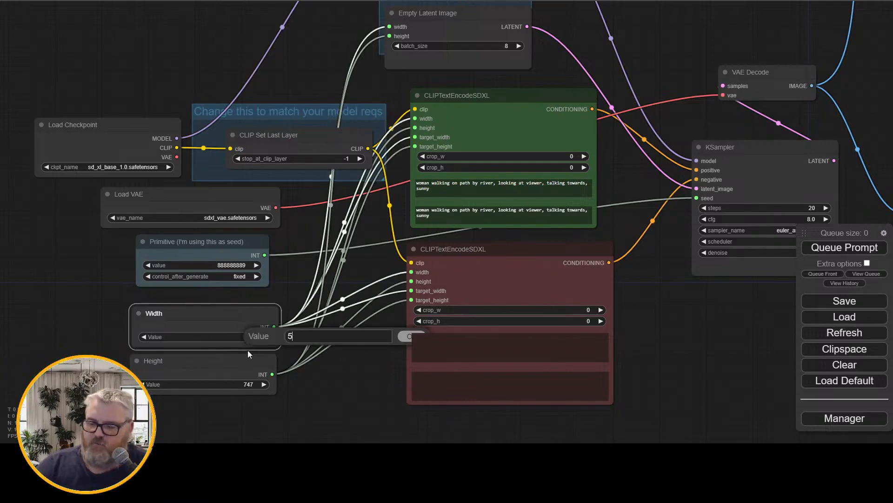
key("Return")
scroll(248, 350, "down", 1)
left_click(249, 382)
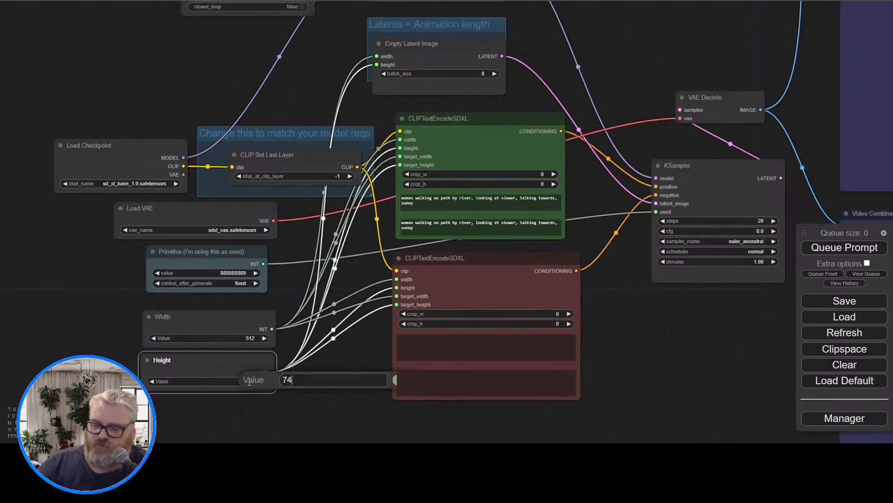
type("512")
key("Return")
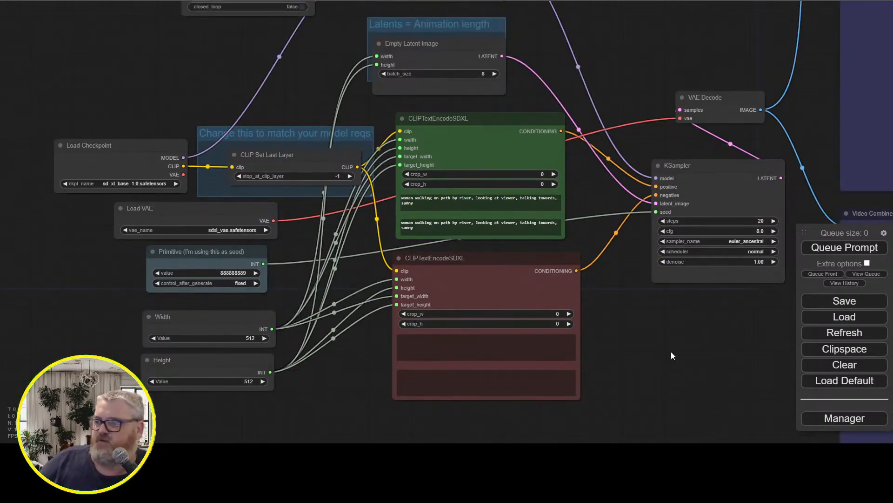
Set the value of the Primitive node used as seed to 3258985.
left_click_drag(652, 351, 581, 379)
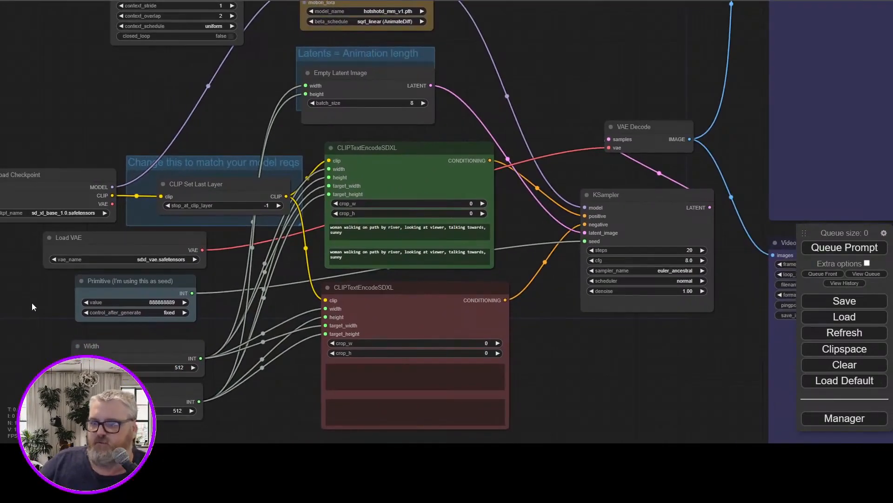
scroll(30, 305, "up", 6)
scroll(303, 273, "up", 4)
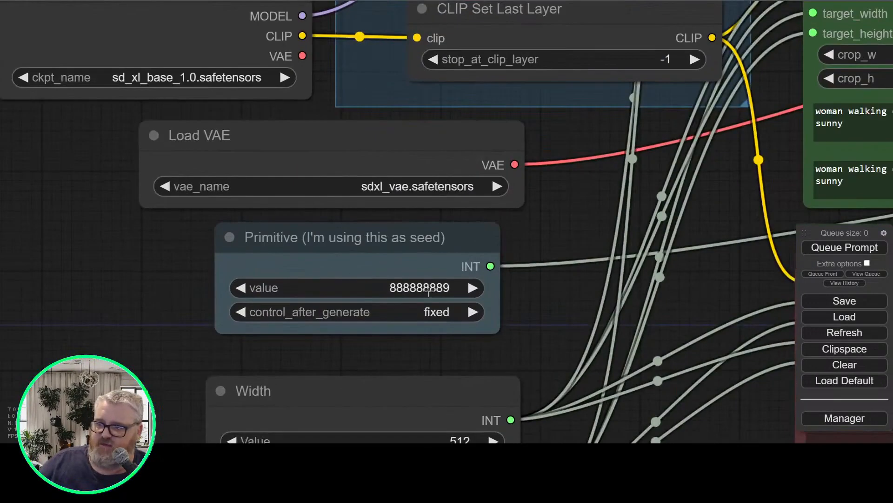
left_click(423, 284)
key("BackSpace")
key("BackSpace")
key("BackSpace")
key("BackSpace")
key("BackSpace")
key("BackSpace")
key("BackSpace")
key("BackSpace")
key("BackSpace")
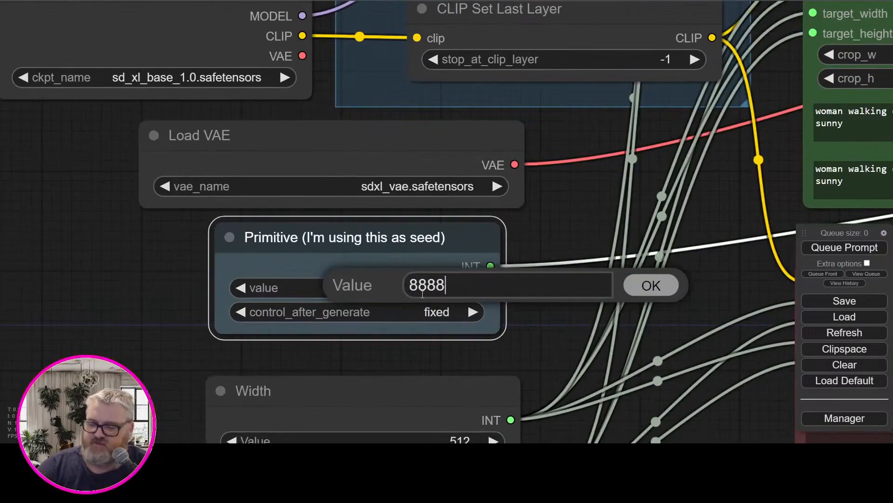
type("3258985")
key("Return")
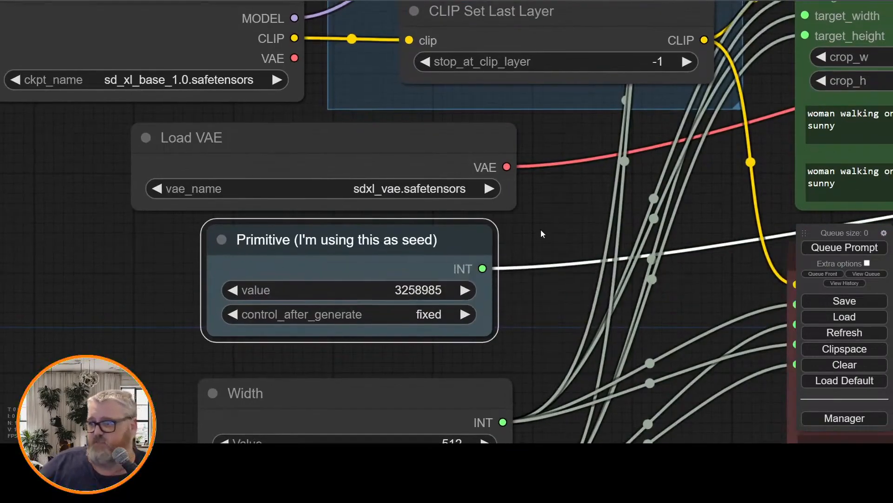
Review the Load Checkpoint, Load VAE, AnimateDiff Loader, Uniform Context Options and Empty Latent Image nodes before generating.
scroll(541, 230, "down", 5)
left_click_drag(391, 304, 179, 292)
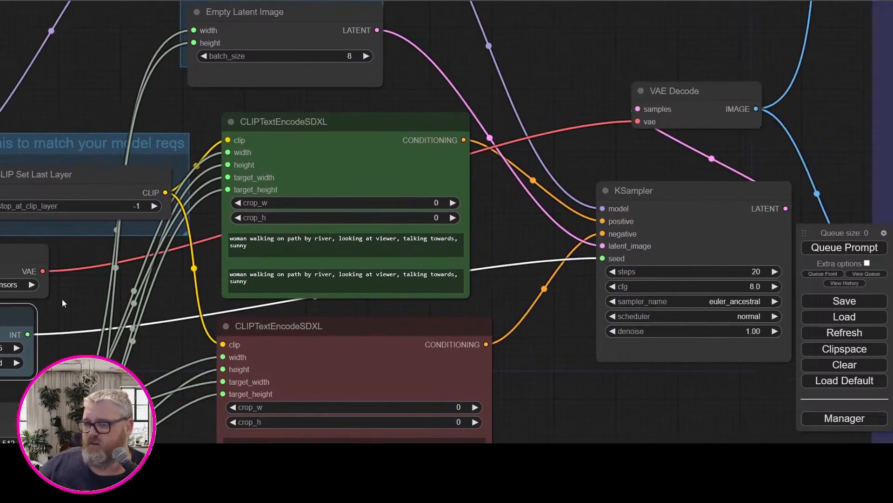
left_click_drag(64, 303, 445, 302)
left_click(194, 187)
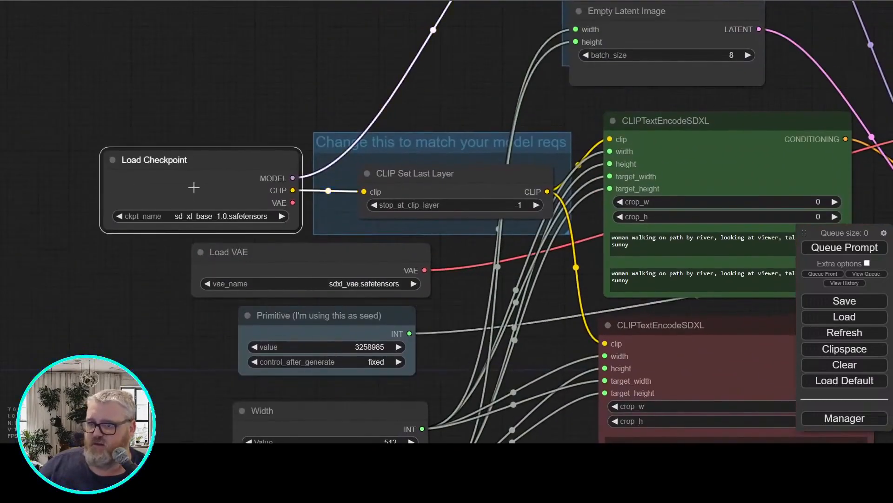
left_click(251, 259)
left_click_drag(465, 89, 149, 402)
left_click(351, 253)
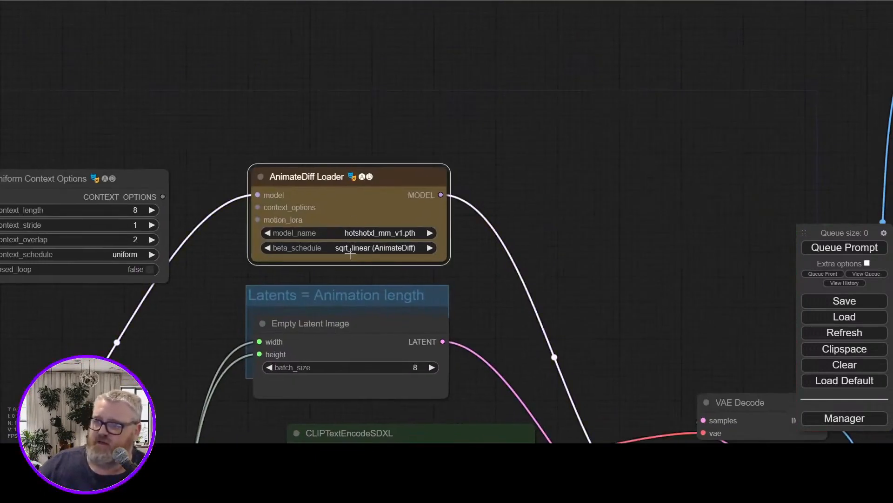
left_click_drag(279, 156, 440, 143)
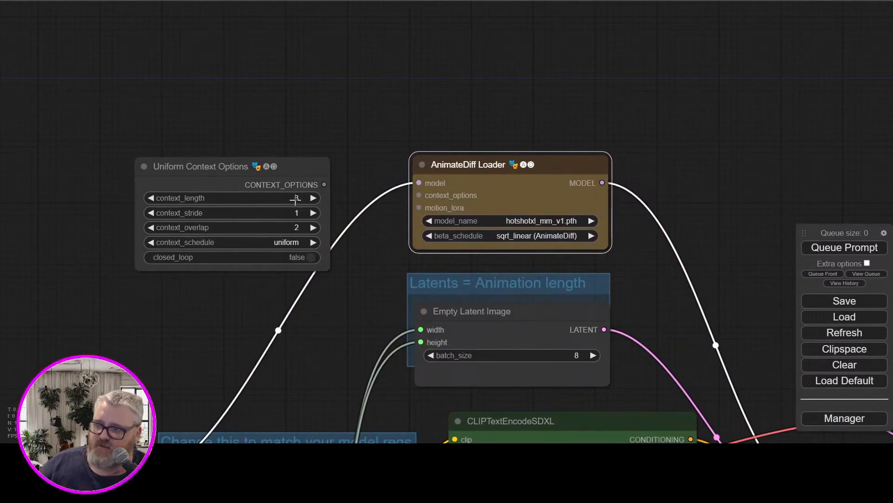
left_click(539, 307)
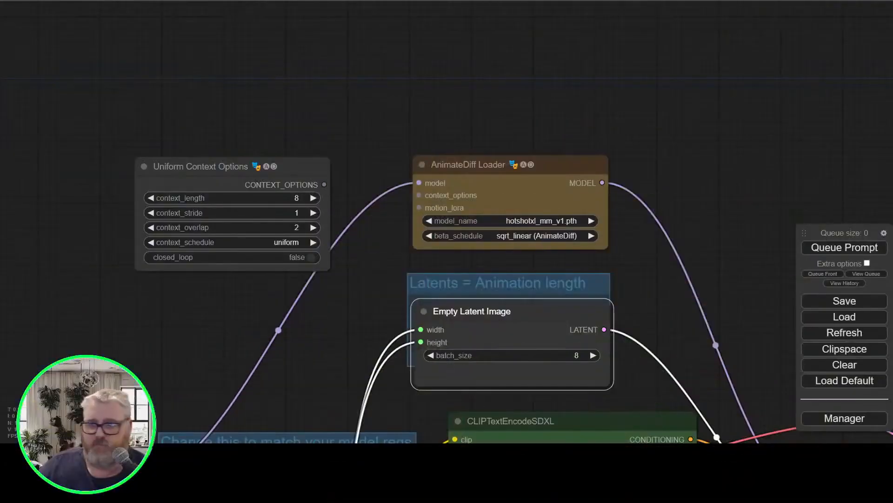
Replace both prompt texts in the positive CLIPTextEncodeSDXL node with "will smith eating spaghetti".
left_click_drag(787, 252, 689, 134)
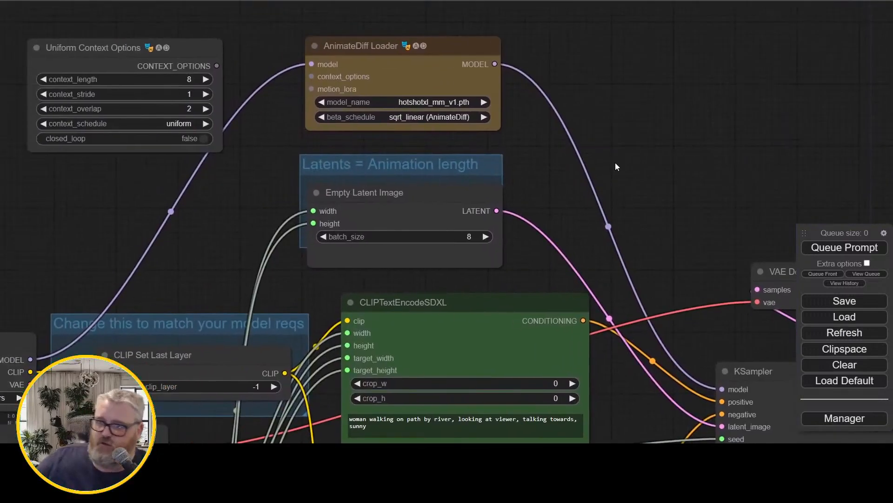
left_click_drag(658, 199, 601, 40)
left_click_drag(358, 227, 250, 211)
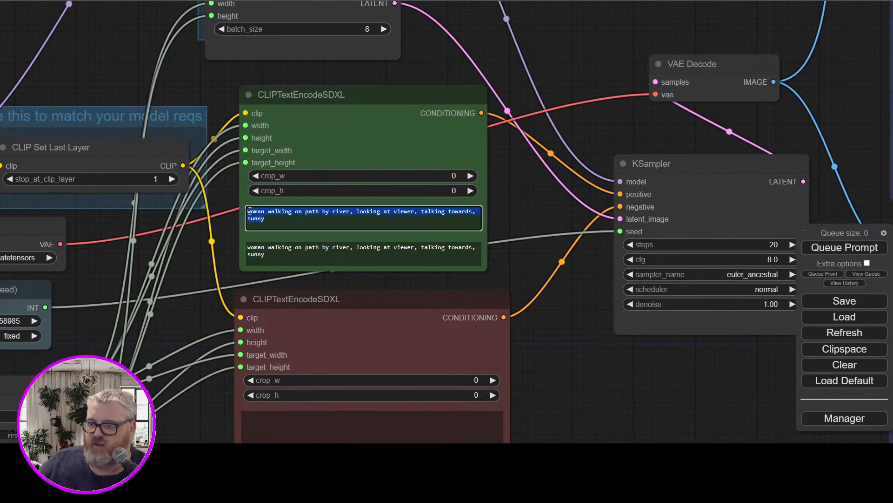
type("will smith eating spaghetti")
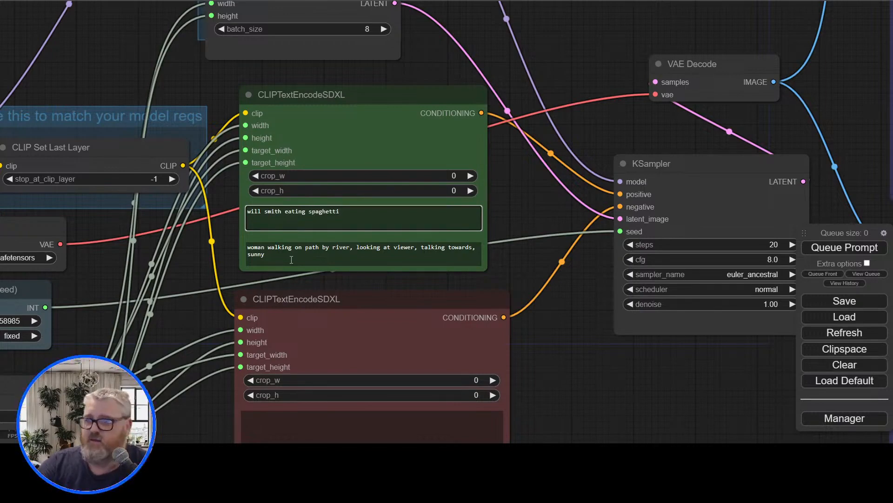
left_click(292, 260)
key("ctrl+a")
type("will smith eating spaghetti")
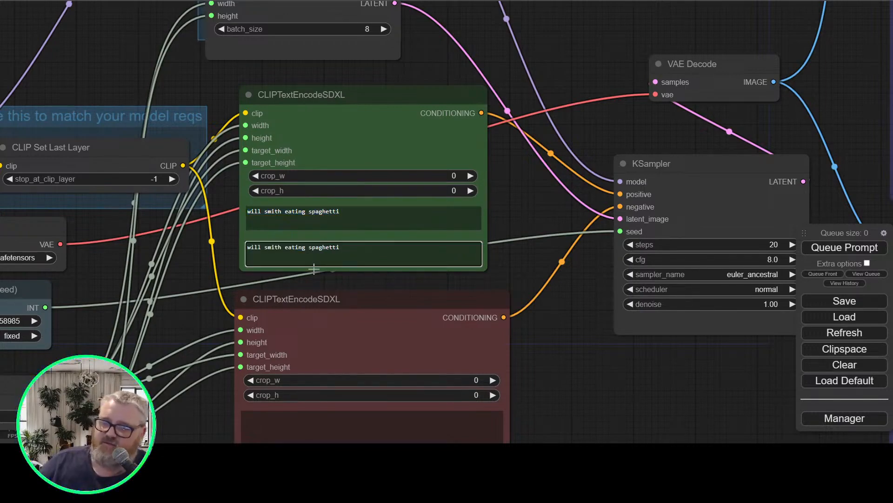
right_click(336, 224)
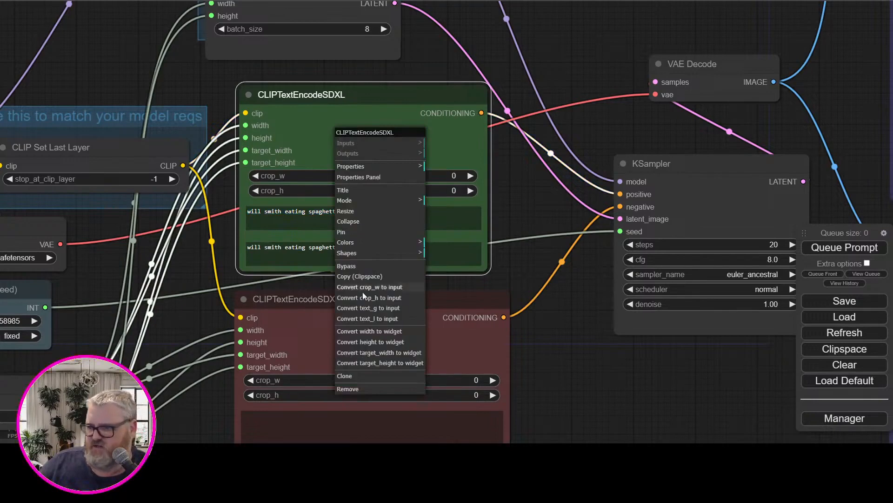
left_click_drag(316, 110, 316, 110)
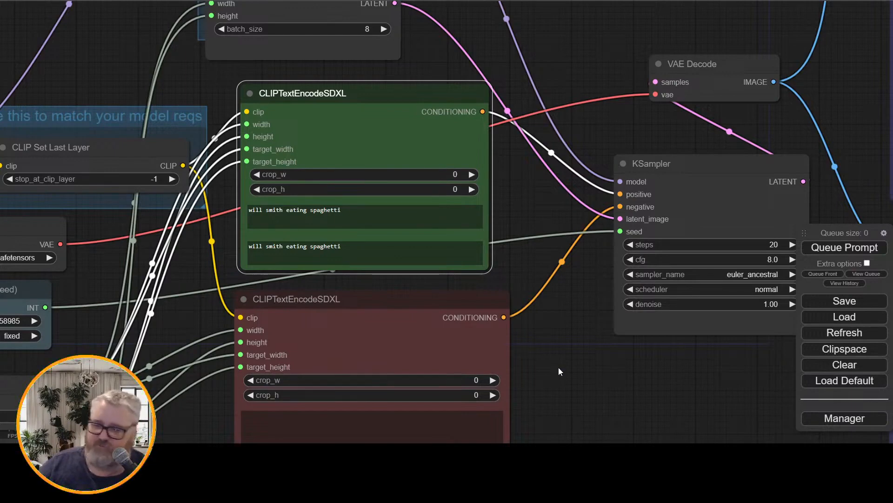
Enter "nsfw, nude" in both text fields of the negative CLIPTextEncodeSDXL node.
left_click_drag(559, 371, 570, 235)
left_click(430, 305)
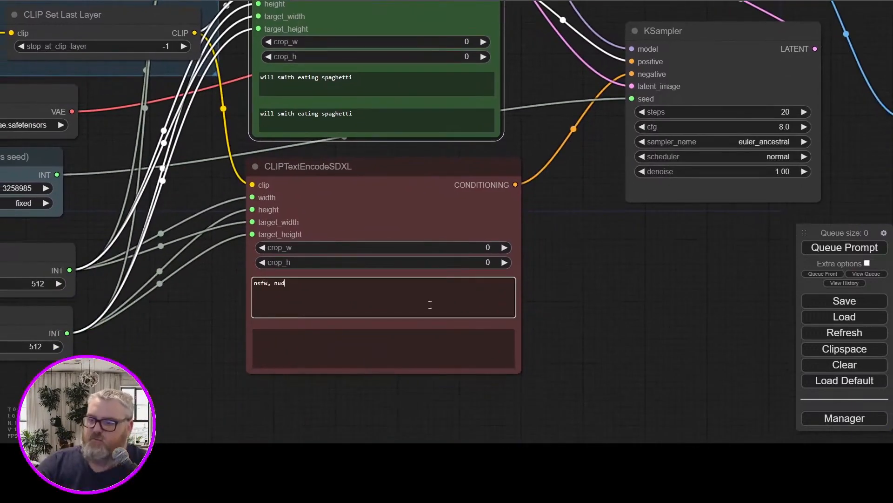
left_click(363, 366)
type("nsfw, nude")
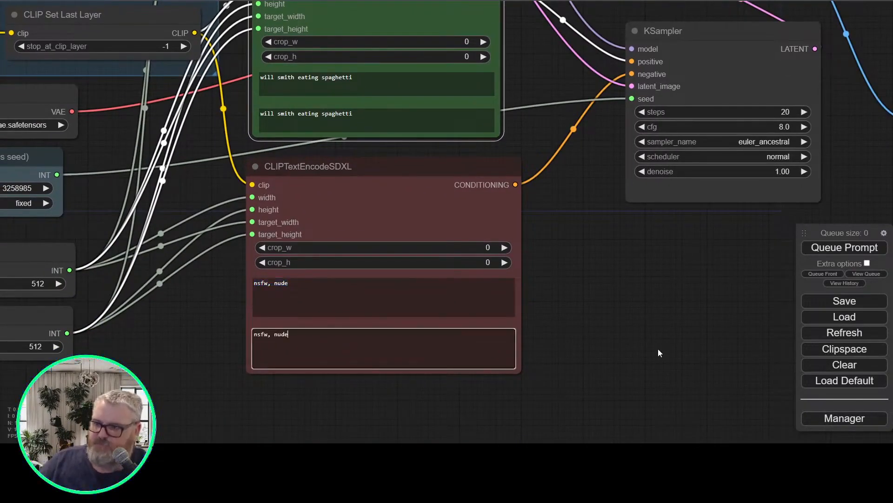
left_click(658, 349)
Examine how the Width and Height nodes and CLIP Set Last Layer feed the positive and negative CLIPTextEncodeSDXL nodes.
left_click_drag(511, 109, 463, 222)
left_click(346, 87)
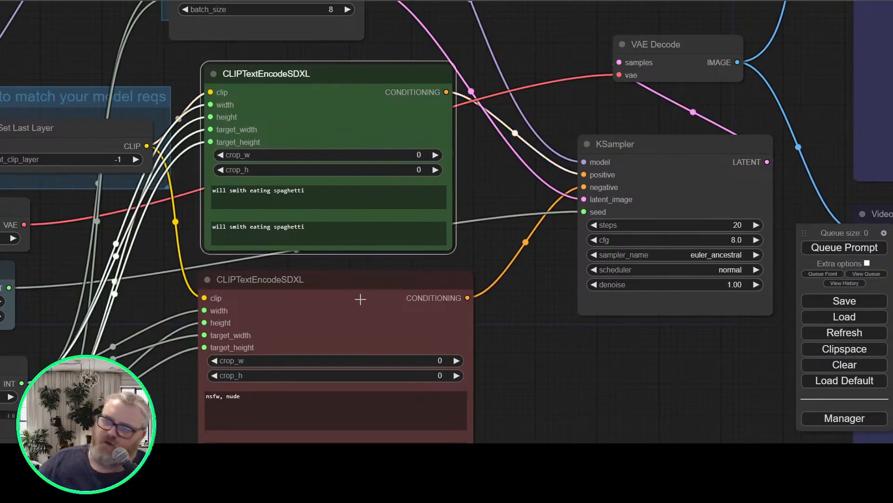
left_click(393, 331)
left_click(299, 99)
left_click(351, 323)
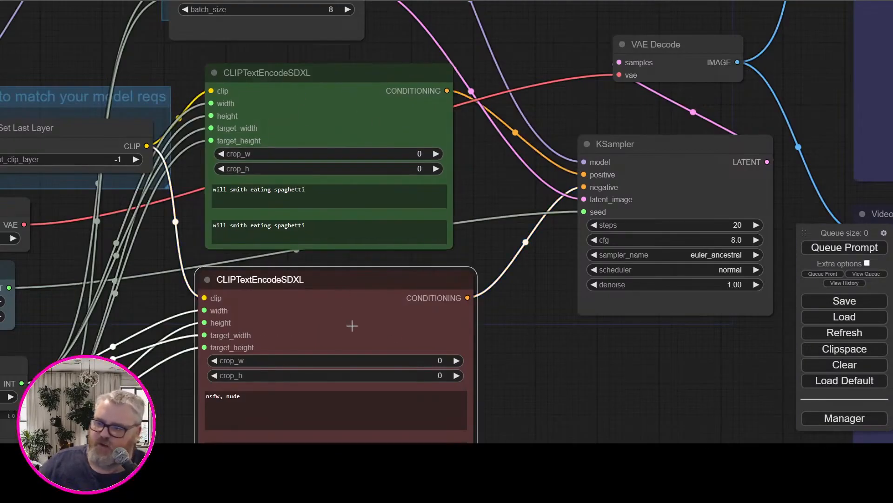
left_click(535, 354)
left_click(304, 117)
left_click_drag(157, 287, 277, 265)
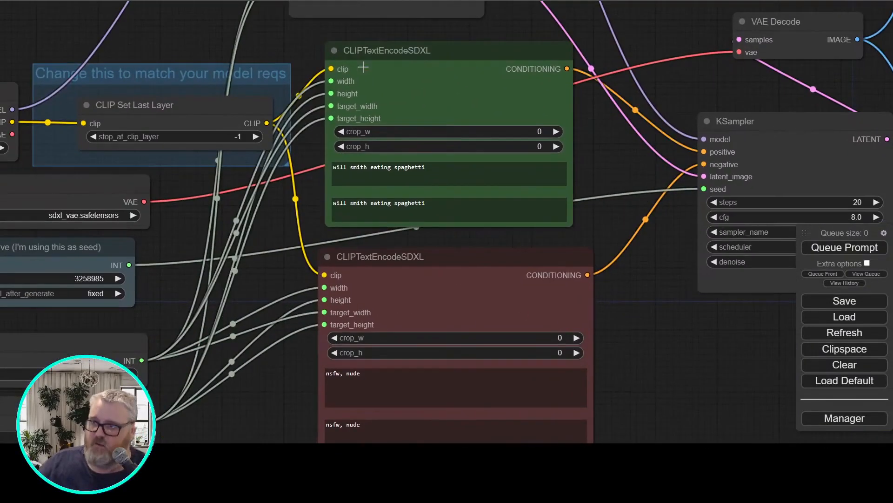
left_click_drag(174, 308, 390, 243)
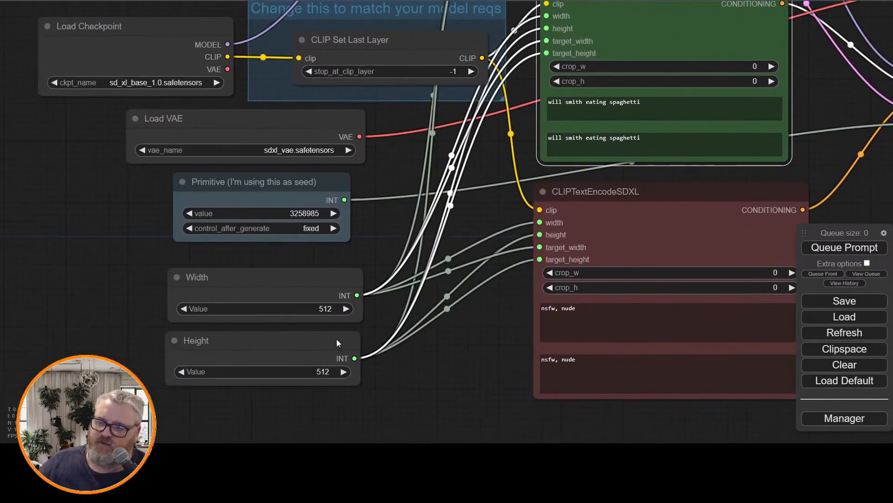
left_click_drag(349, 267, 222, 456)
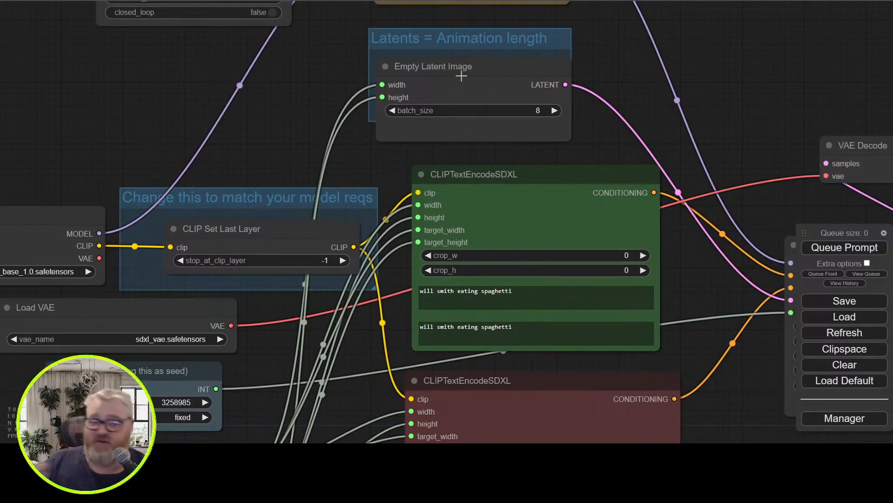
Set the KSampler's sampler_name to ddim and its scheduler to ddim_uniform.
left_click_drag(820, 73, 382, 62)
left_click(445, 317)
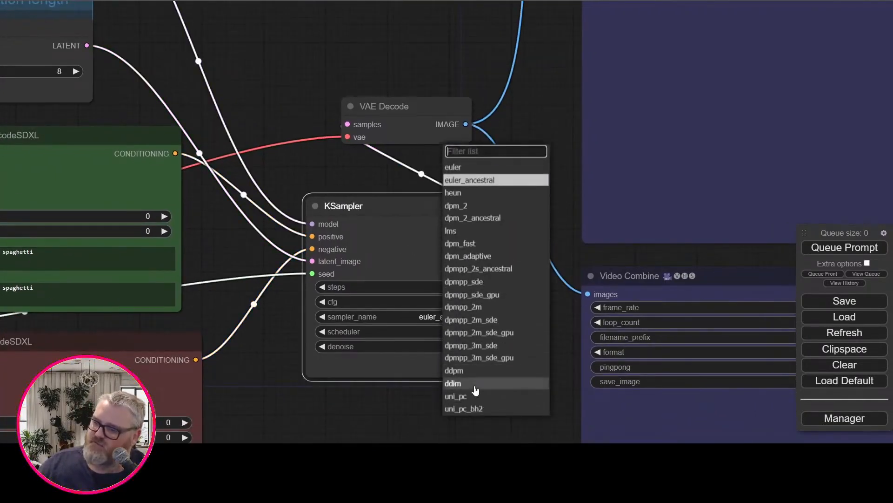
left_click(472, 404)
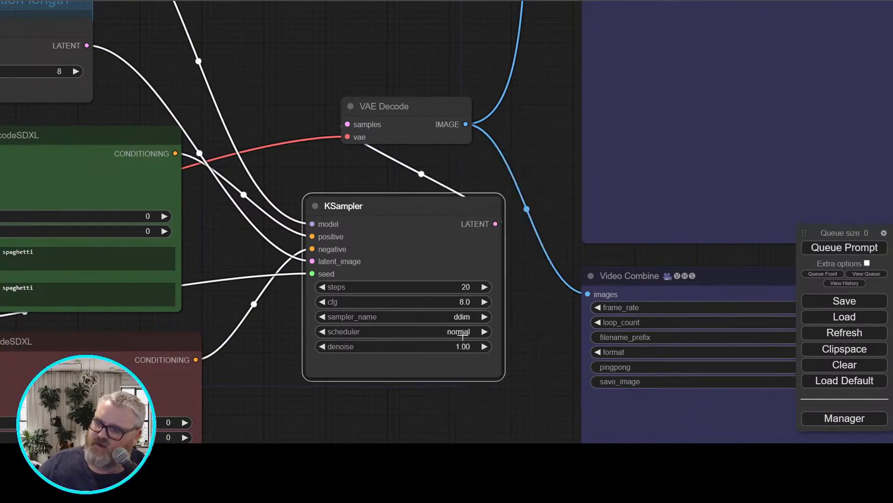
left_click(463, 333)
left_click(470, 393)
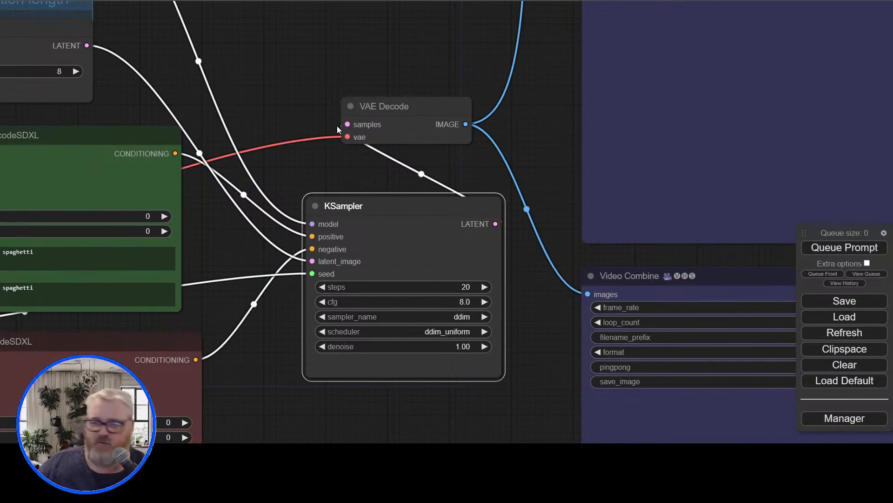
Queue the workflow to generate the animation.
left_click_drag(344, 79, 566, 113)
scroll(355, 216, "down", 5)
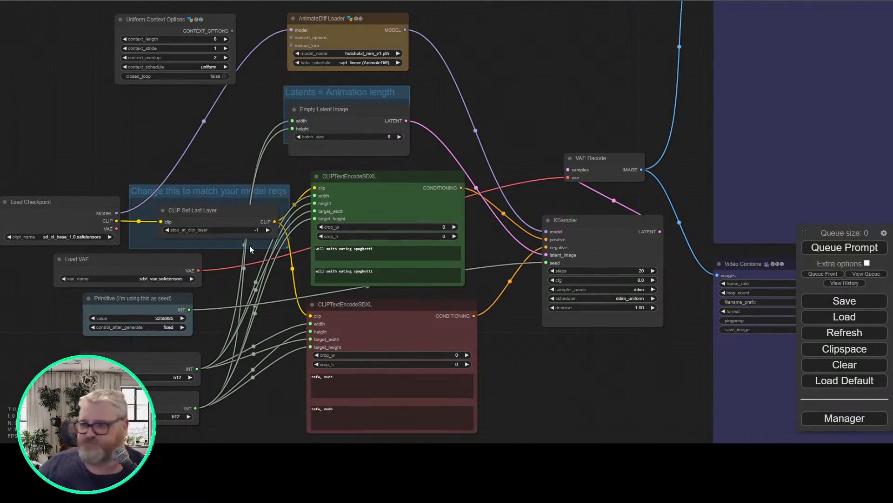
key("ctrl+Return")
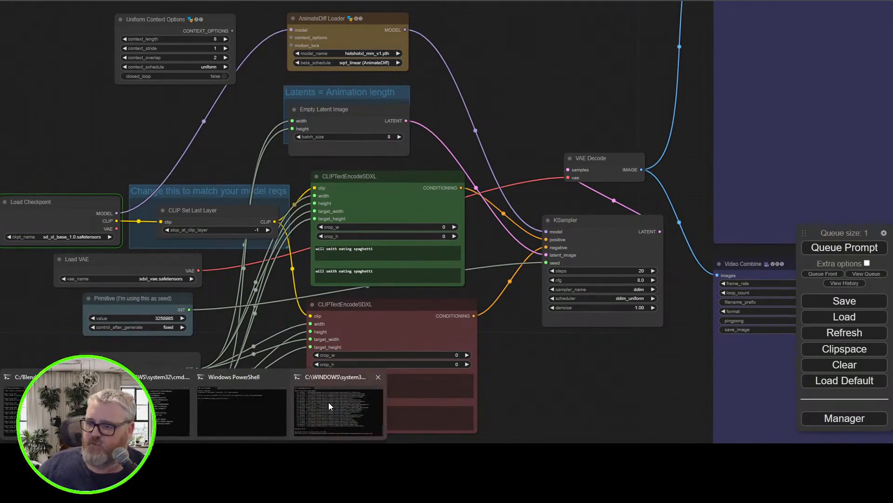
Monitor the generation in the command console and the GPU memory usage in Task Manager, and put both windows away once it finishes.
left_click(329, 402)
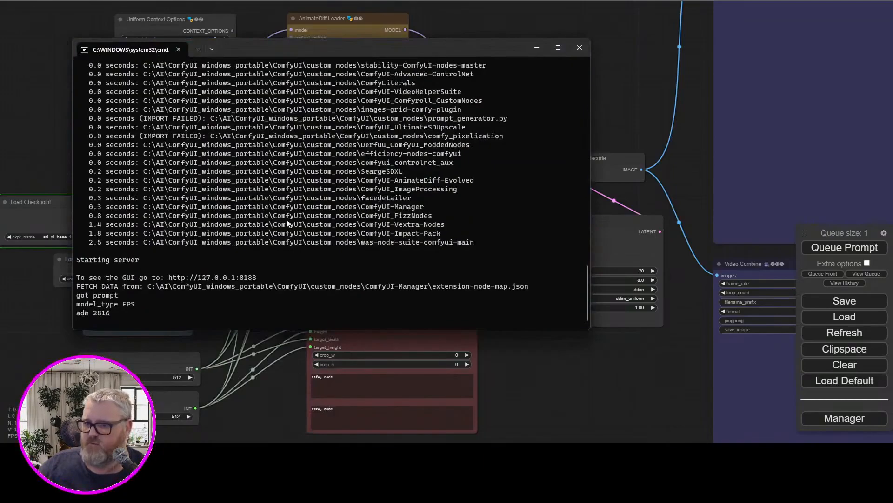
left_click_drag(316, 42, 412, 147)
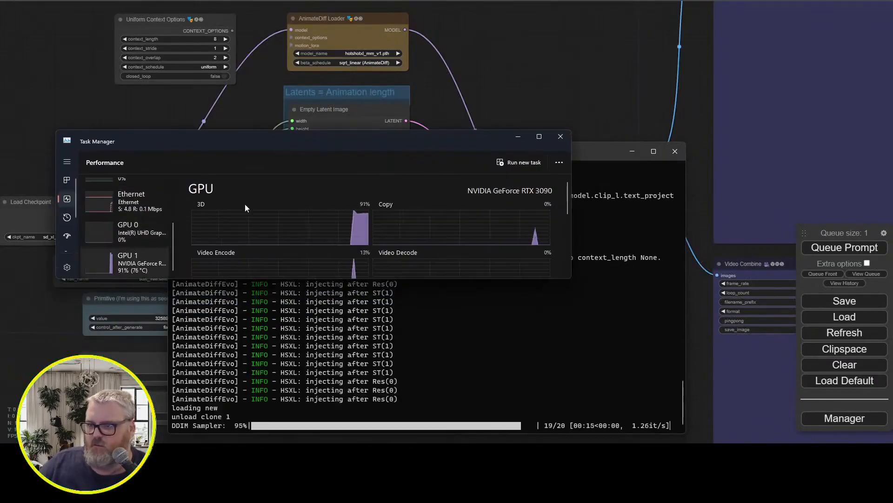
scroll(279, 218, "down", 5)
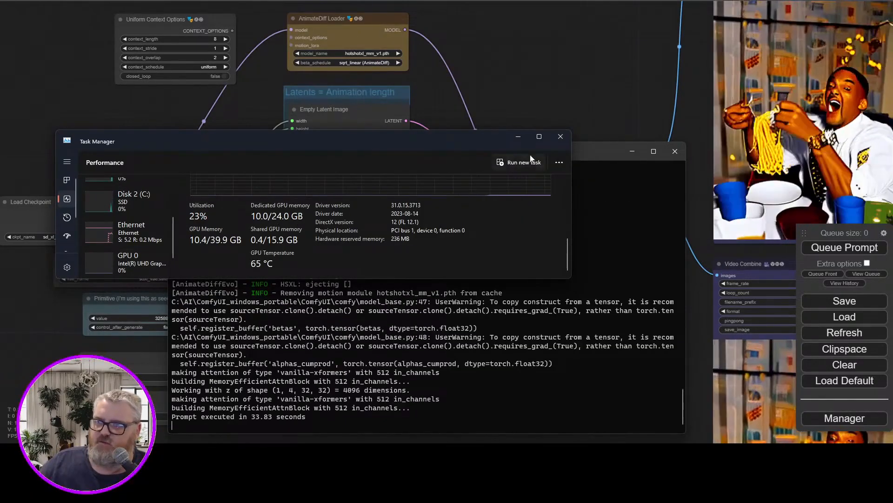
left_click(561, 136)
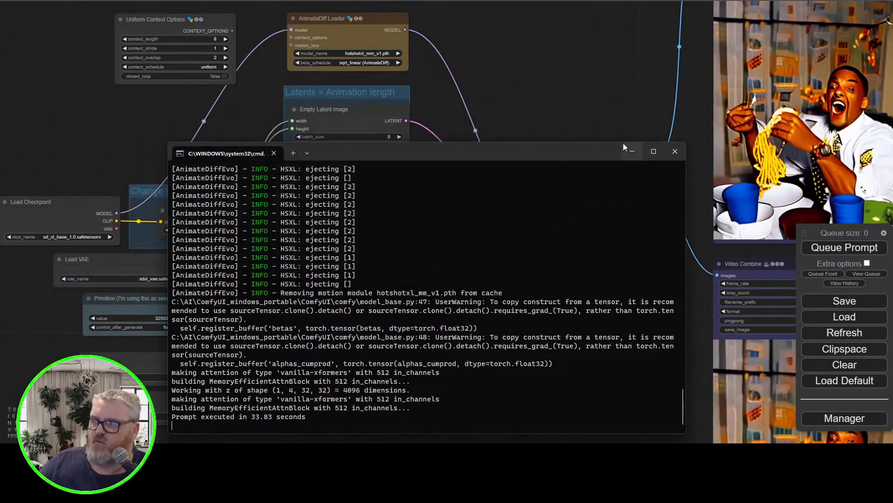
left_click(632, 151)
View the generated animation in the two Video Combine nodes.
left_click_drag(559, 100, 331, 154)
scroll(333, 159, "down", 4)
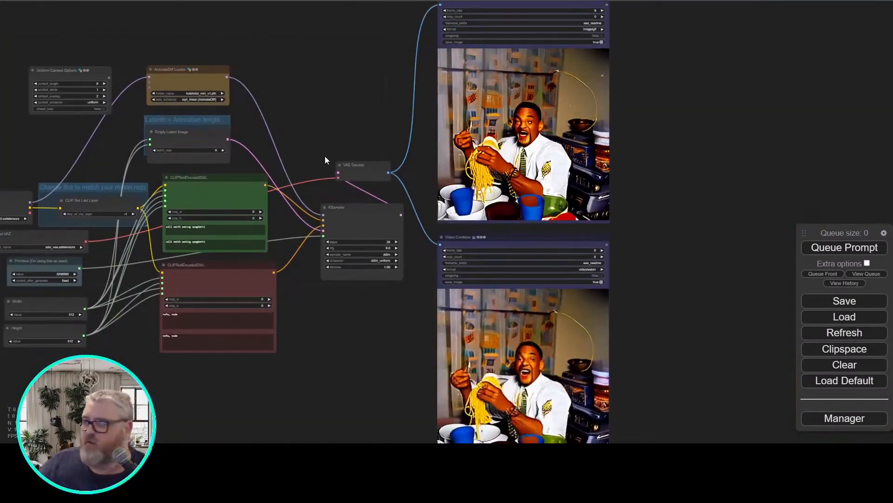
scroll(335, 147, "down", 1)
scroll(335, 146, "up", 7)
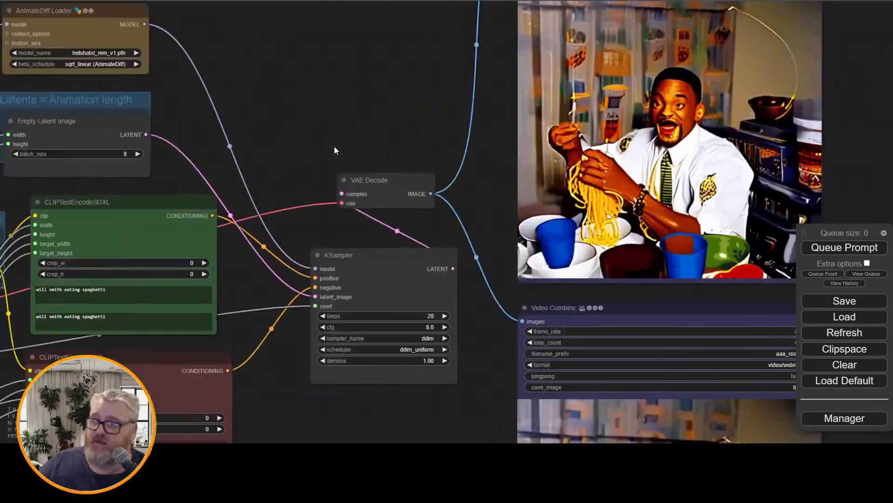
Set the Width node's value to 1024 and open the Height node's value for editing.
left_click_drag(351, 110, 176, 243)
scroll(221, 240, "up", 1)
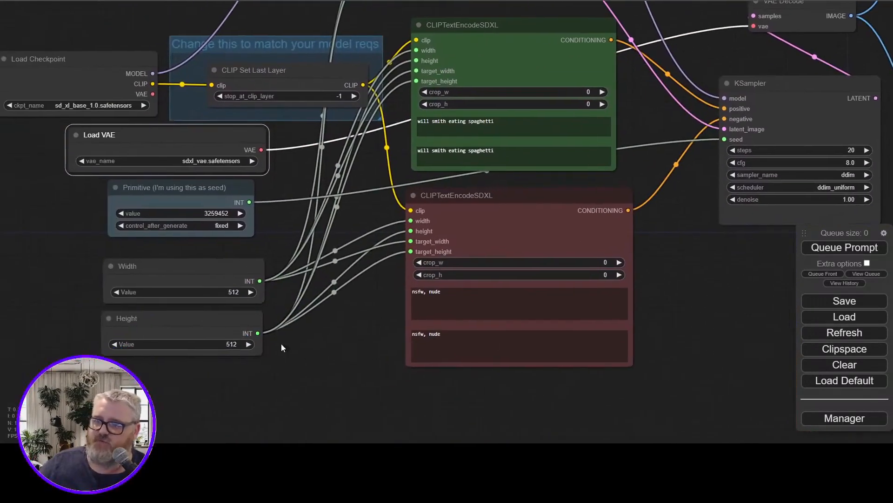
left_click(231, 292)
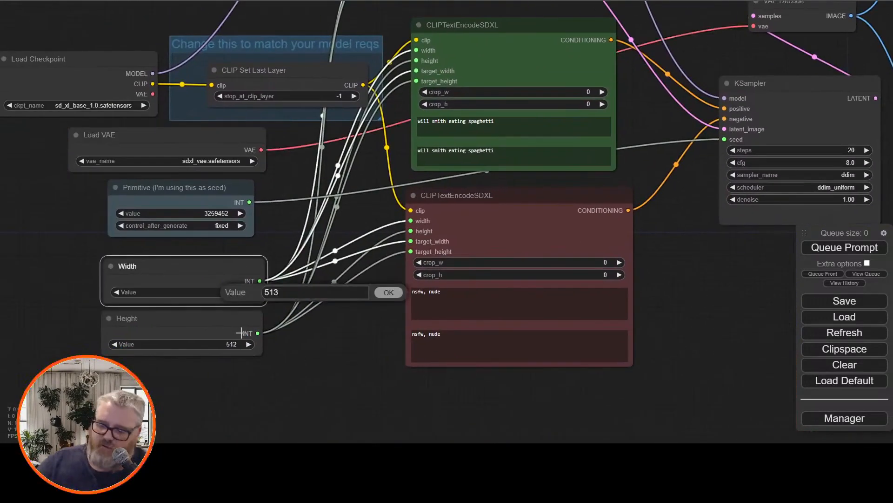
type("1024")
key("Return")
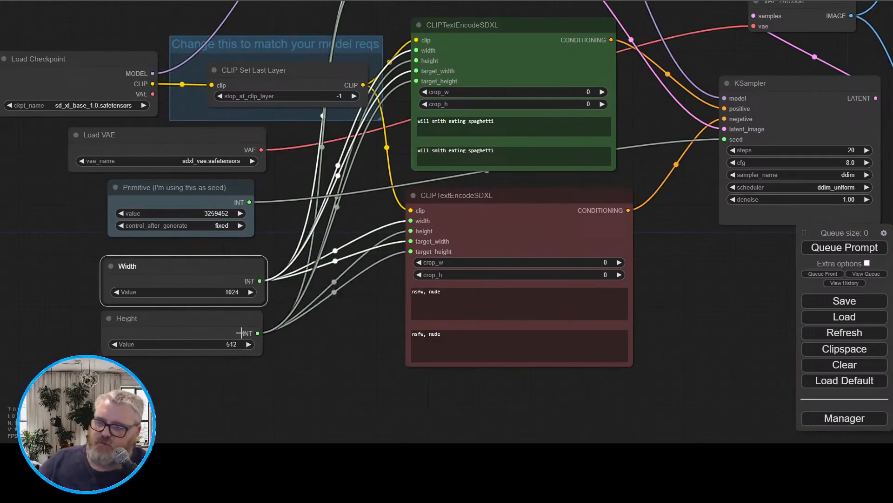
left_click(228, 348)
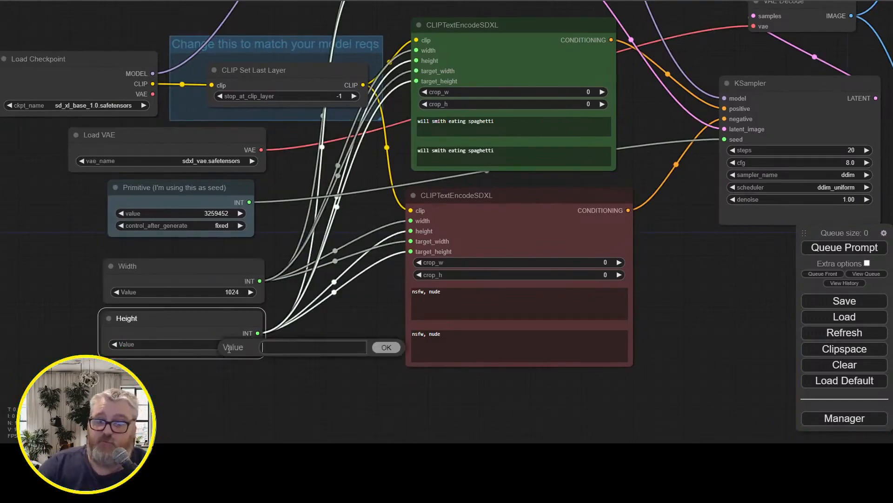
key("Escape")
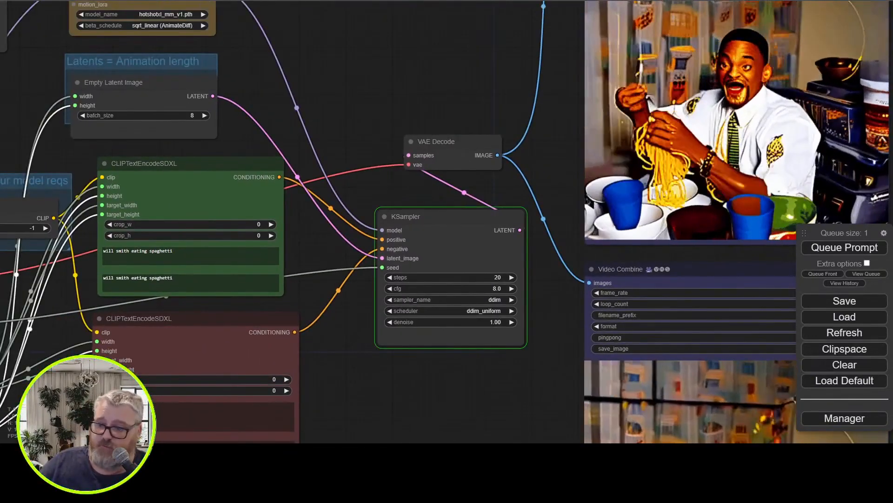
Check the DDIM sampling progress of the new generation in the command console.
left_click(334, 410)
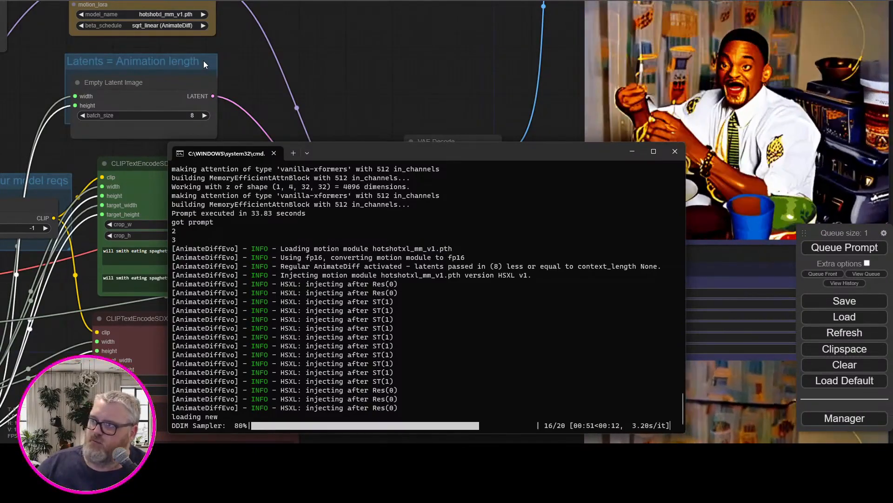
scroll(421, 82, "down", 3)
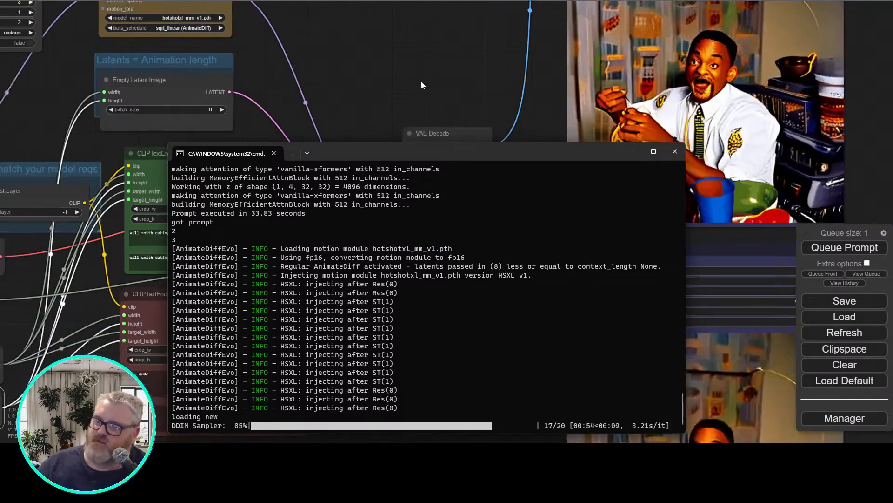
left_click_drag(423, 98, 293, 229)
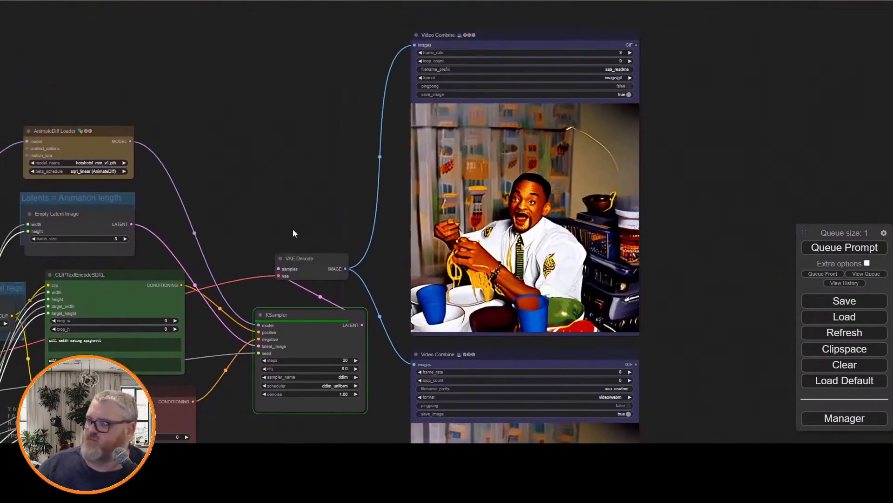
Inspect the newly generated animation in the image/gif Video Combine node.
scroll(293, 229, "up", 1)
scroll(290, 219, "down", 1)
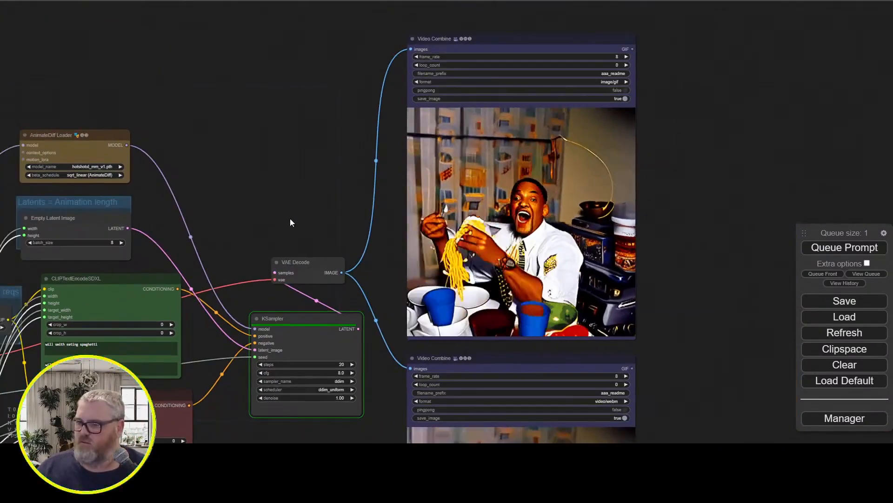
scroll(277, 220, "up", 1)
scroll(277, 220, "up", 2)
left_click_drag(278, 221, 214, 250)
scroll(188, 243, "up", 1)
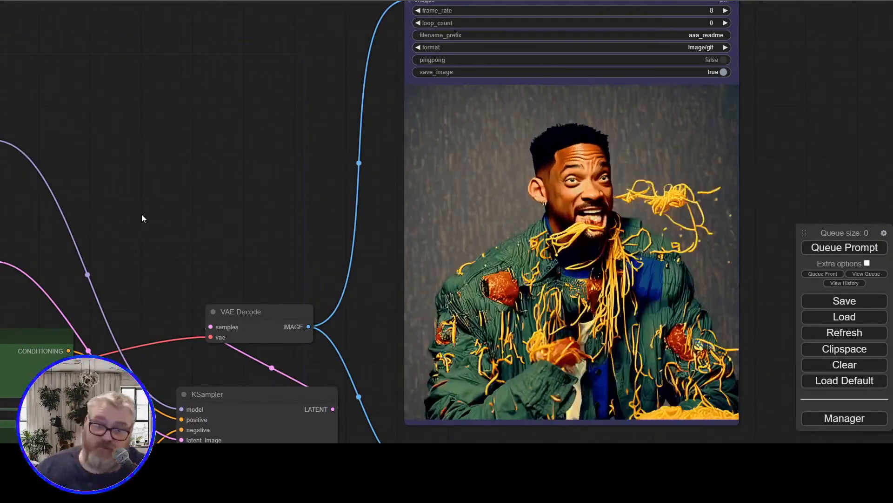
left_click_drag(142, 214, 323, 114)
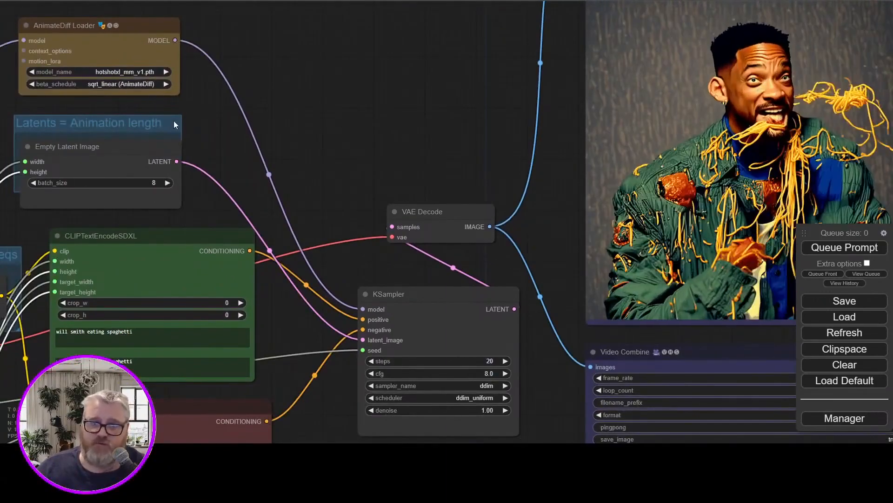
Set the Width node's value to 768 and the Height node's value to 512.
scroll(372, 175, "down", 2)
left_click_drag(380, 155, 359, 87)
left_click_drag(322, 318, 395, 224)
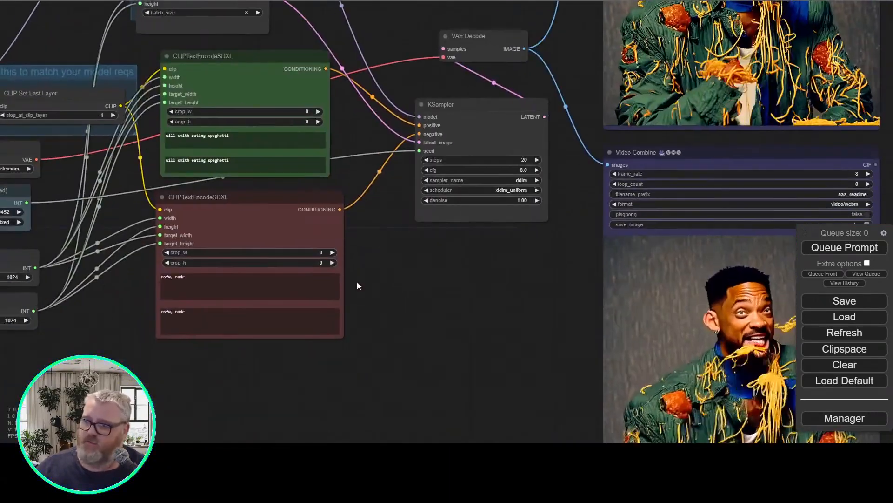
left_click_drag(356, 285, 378, 306)
left_click_drag(136, 324, 324, 331)
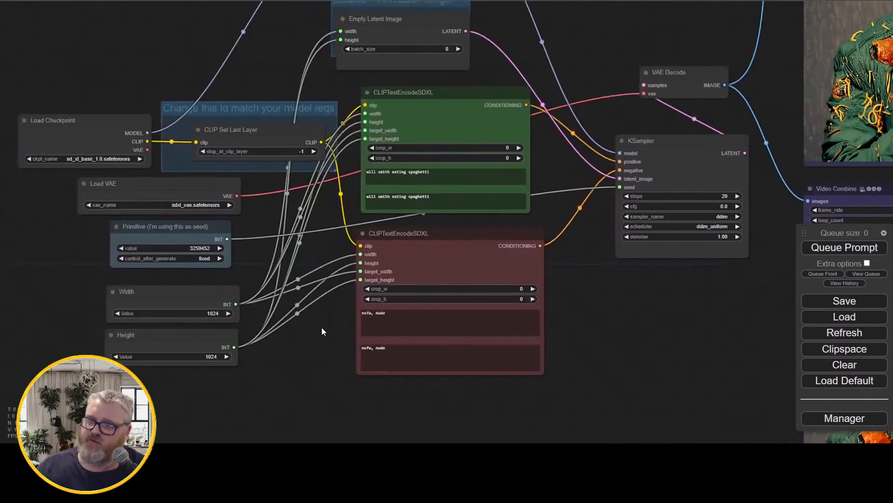
left_click(208, 315)
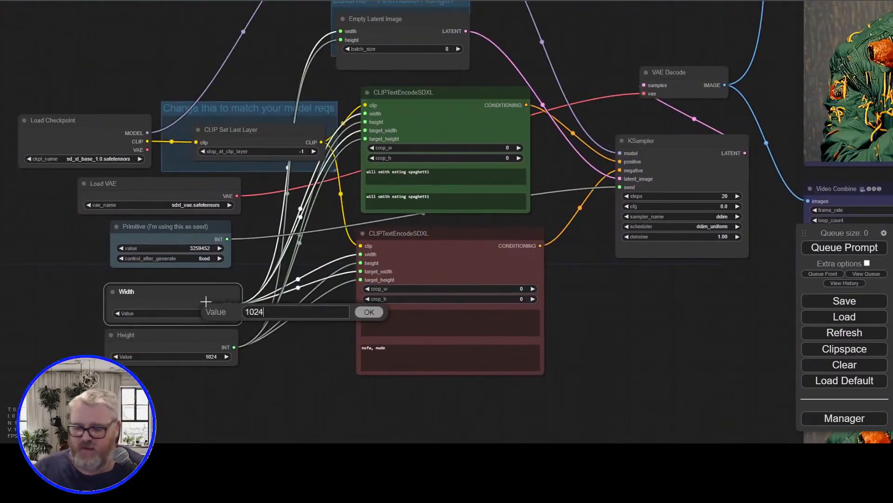
key("BackSpace")
key("BackSpace")
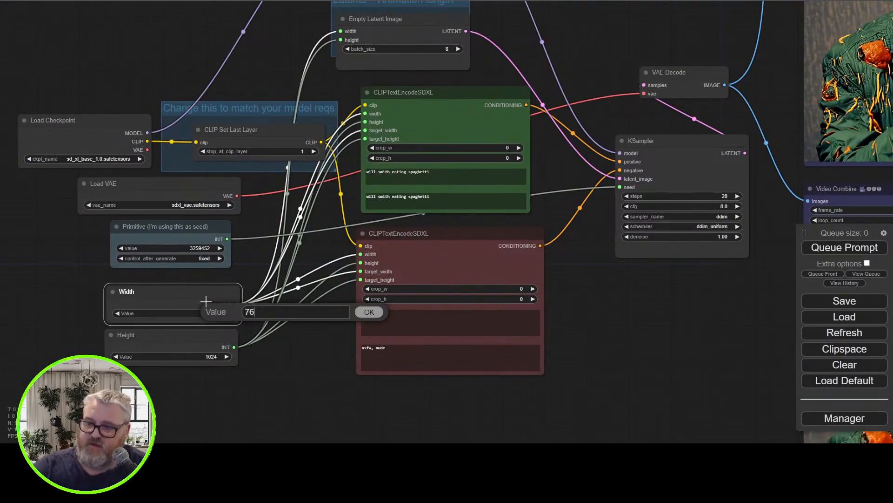
key("Return")
left_click(211, 356)
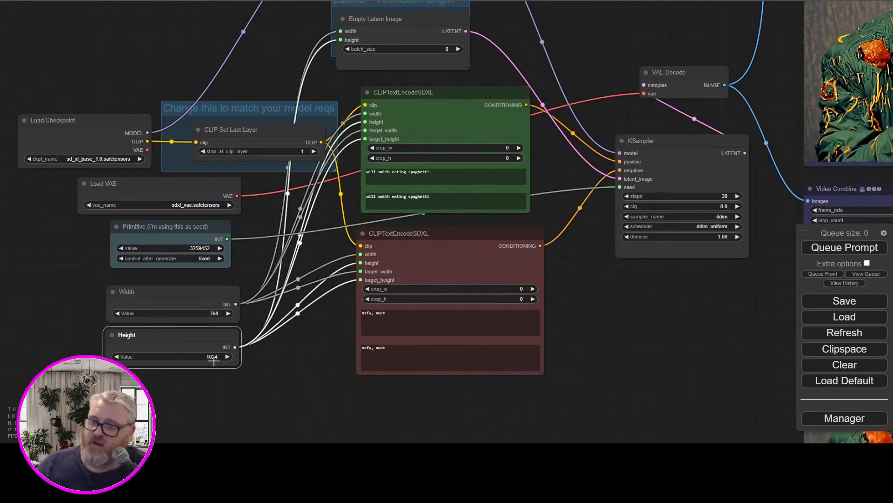
key("ctrl+a")
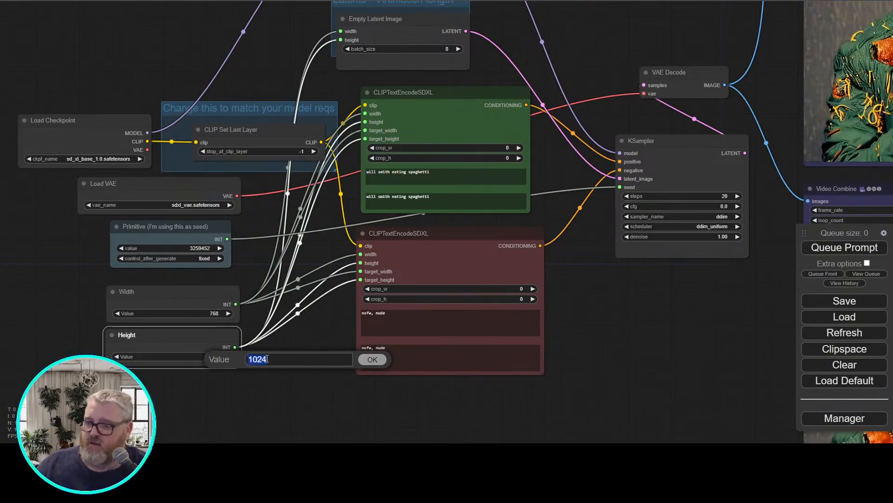
type("512")
left_click(370, 359)
Replace both text prompts in the green CLIPTextEncodeSDXL node with "will spaghetti scarecrow smith".
left_click_drag(599, 335, 315, 452)
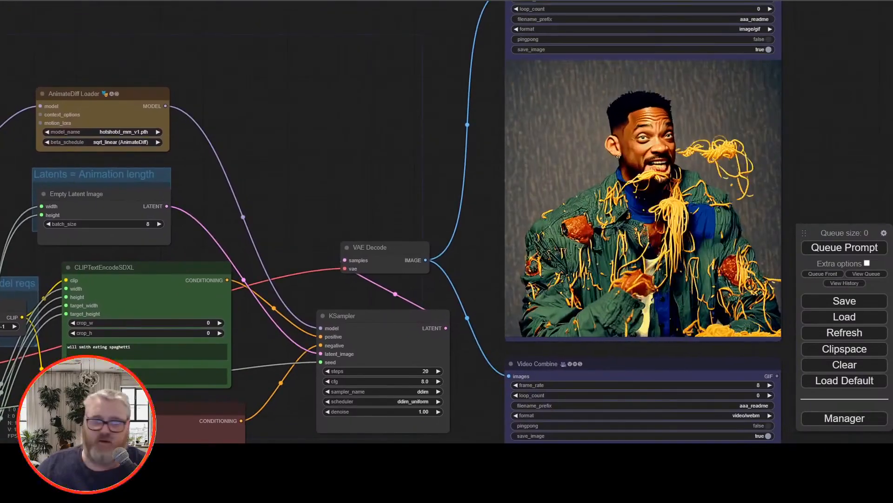
left_click_drag(308, 428, 353, 413)
left_click(214, 339)
key("ctrl+a")
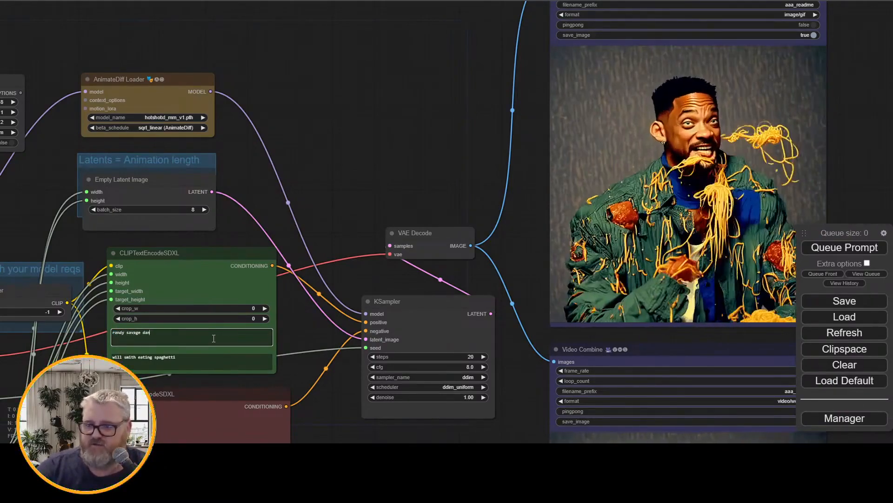
key("Tab")
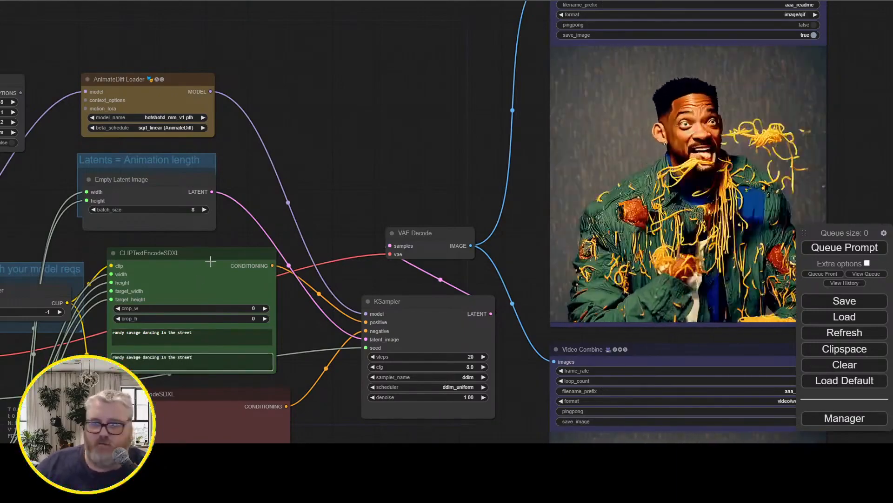
triple_click(201, 359)
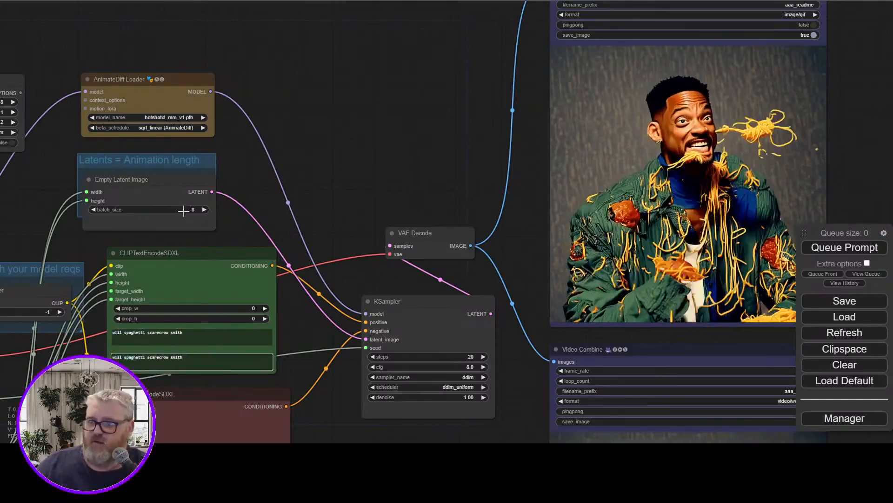
Set the Empty Latent Image node's batch_size to 24 and queue the generation.
left_click(183, 211)
type("24")
key("Return")
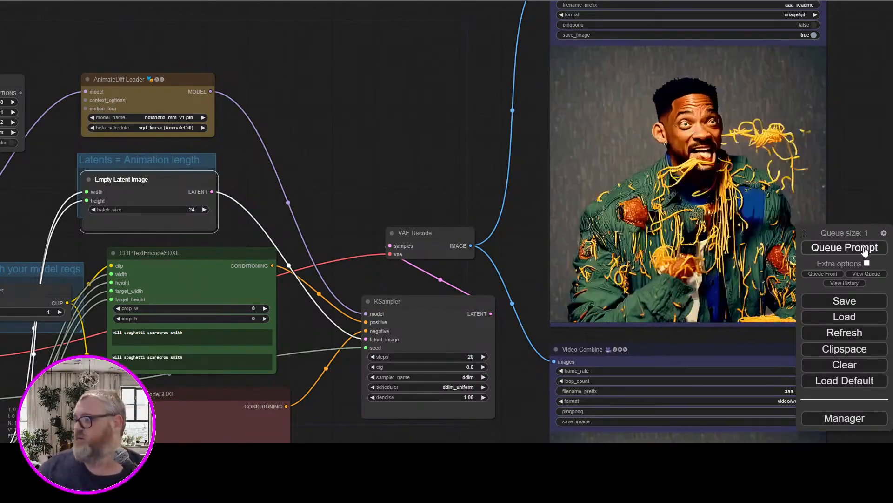
Bring up the command console, check the sampling progress of the 24-frame generation, and return to the node graph.
left_click_drag(422, 105, 380, 108)
mouse_move(182, 452)
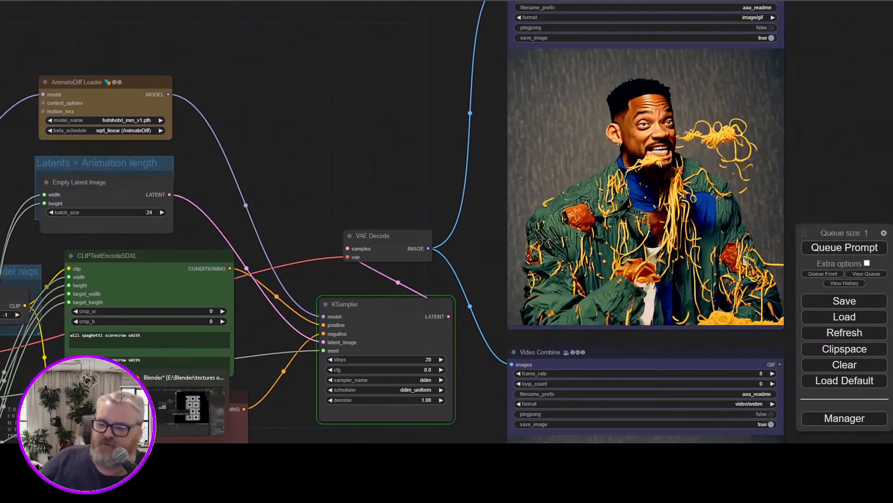
left_click(358, 409)
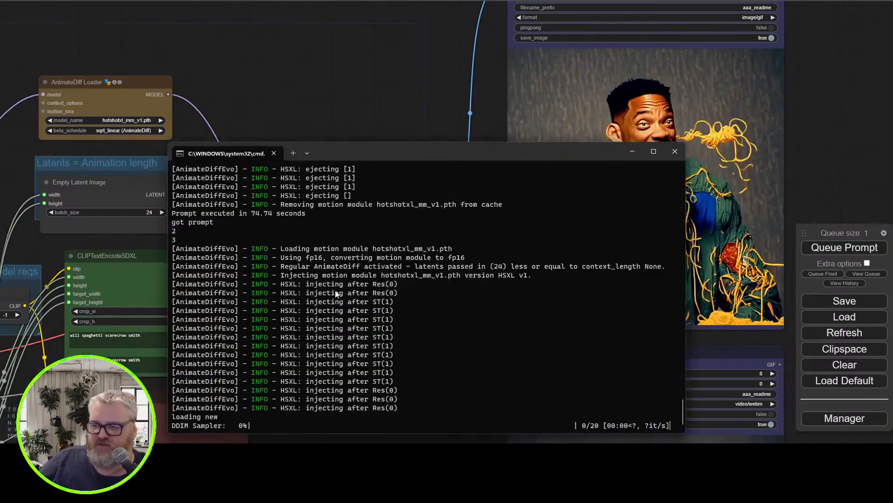
left_click_drag(381, 152, 236, 41)
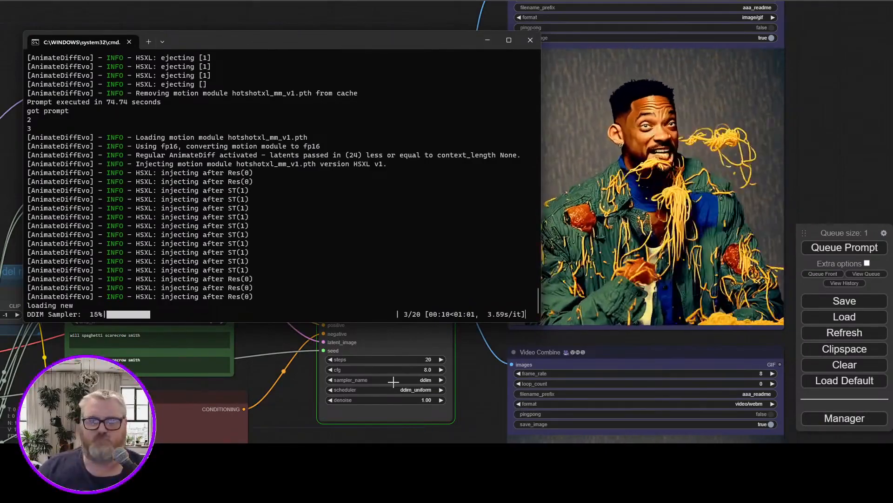
left_click(271, 351)
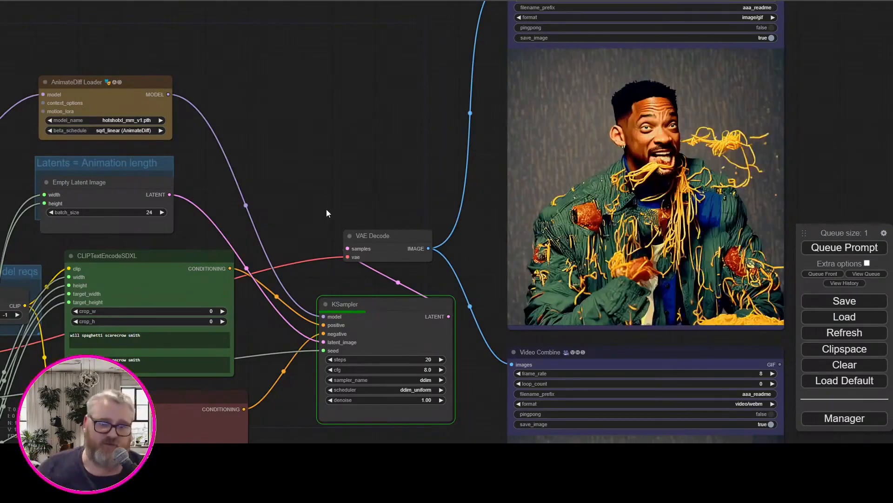
Add an Image Save node fed by the VAE Decode image output and place it beside the image/gif Video Combine node.
left_click_drag(341, 154, 80, 23)
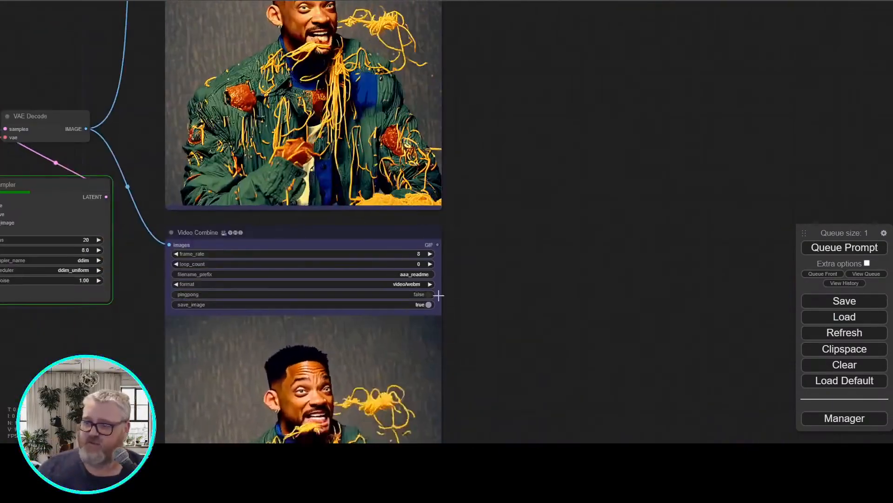
left_click_drag(509, 230, 585, 276)
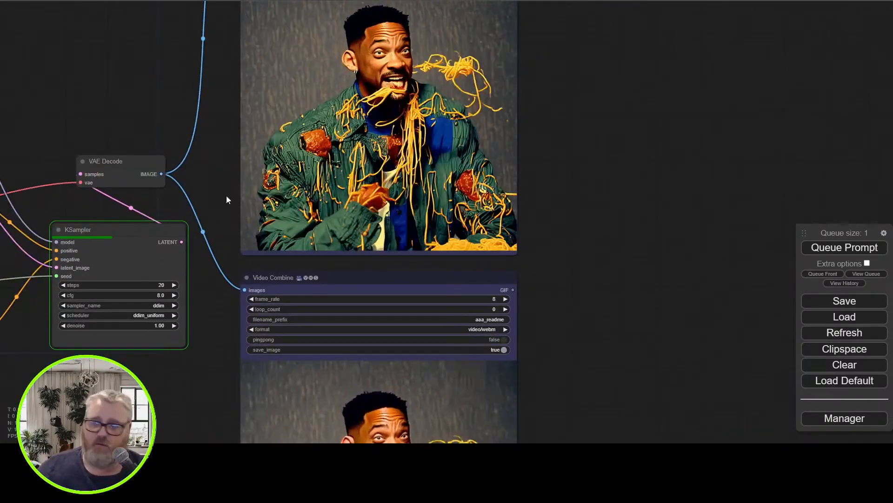
left_click_drag(178, 86, 202, 267)
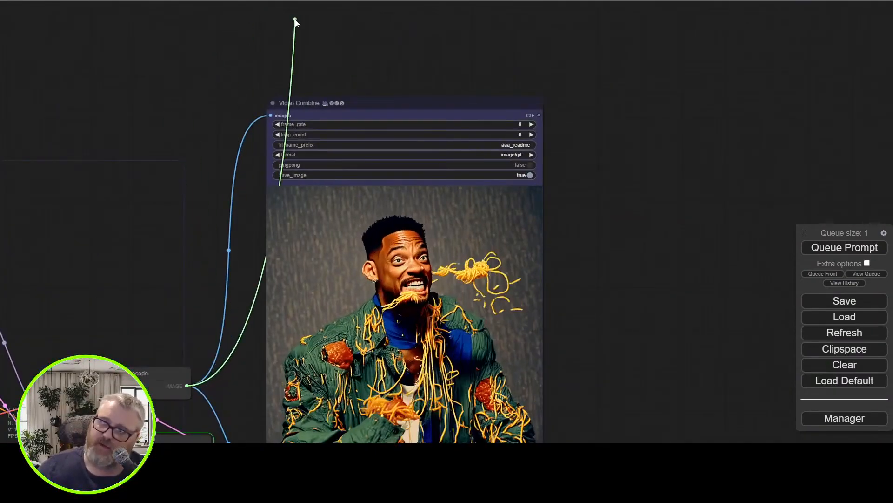
left_click_drag(295, 20, 295, 18)
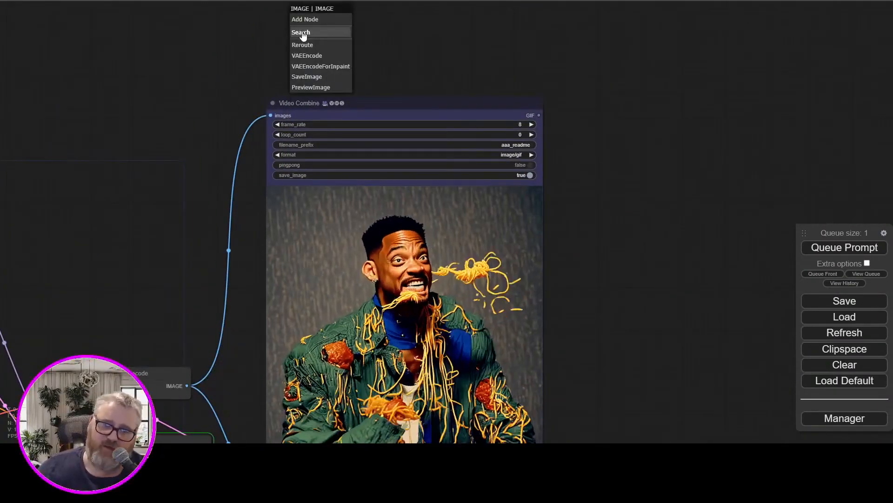
left_click(301, 33)
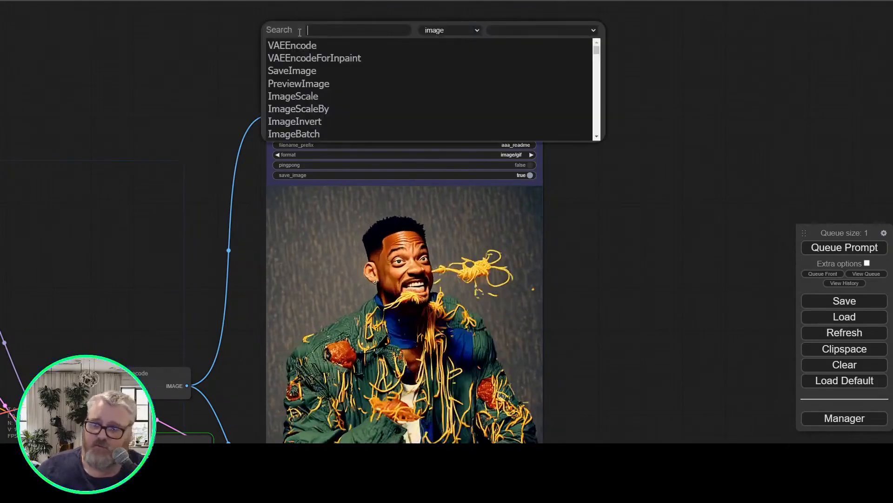
type("save im")
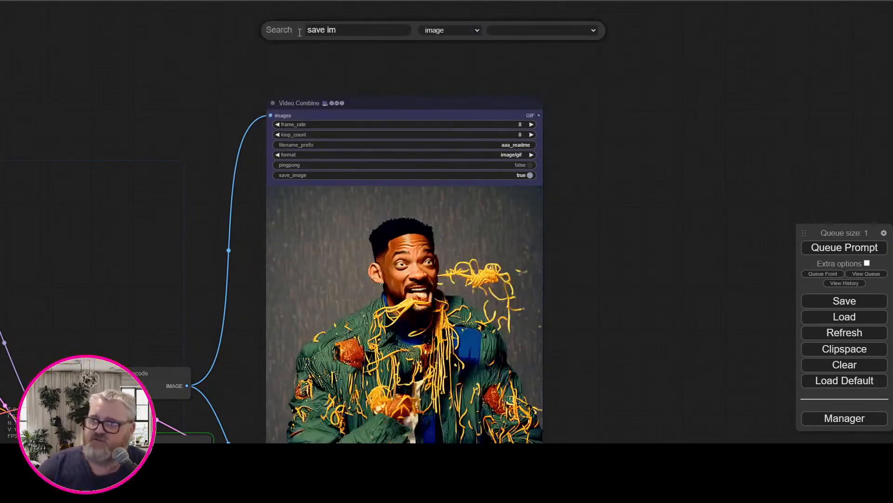
key("ctrl+a")
type("image save")
key("Return")
left_click_drag(219, 54, 228, 142)
left_click_drag(373, 103, 624, 280)
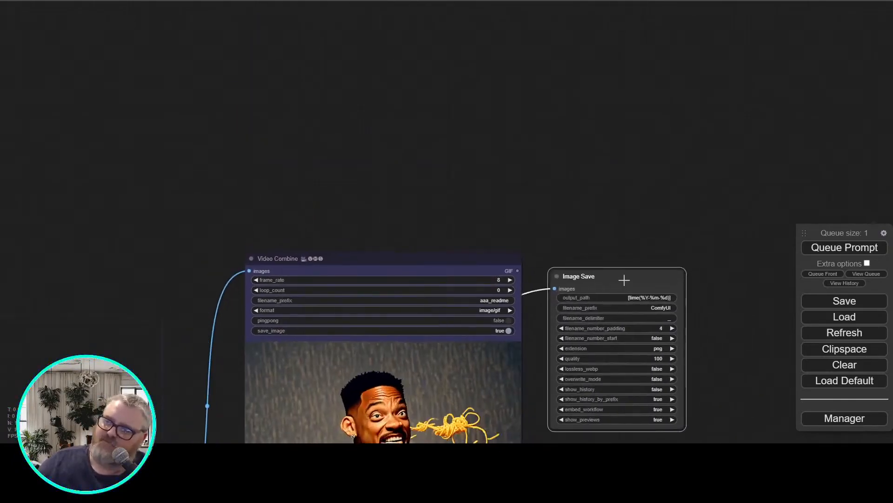
Set the Image Save node's filename_prefix to ComfyUI_HotShot-XL.
left_click_drag(436, 172, 275, 8)
left_click_drag(470, 120, 470, 164)
left_click_drag(548, 190, 363, 140)
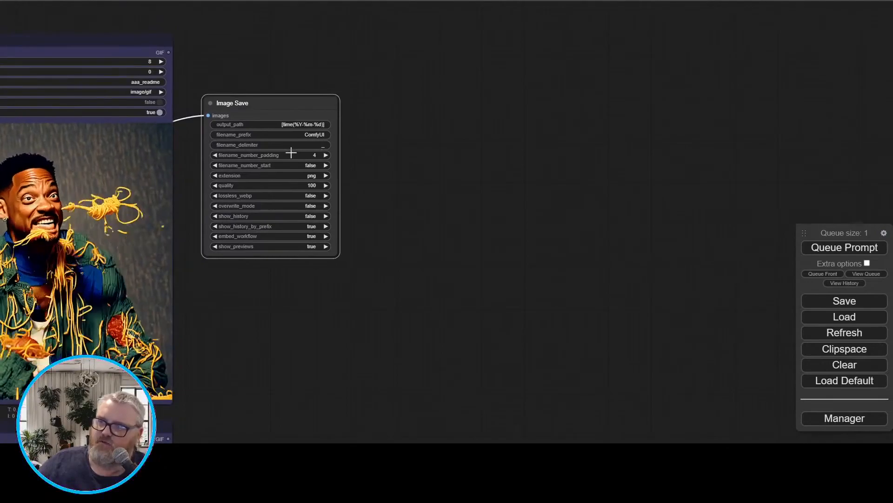
left_click(307, 136)
type("_")
key("Return")
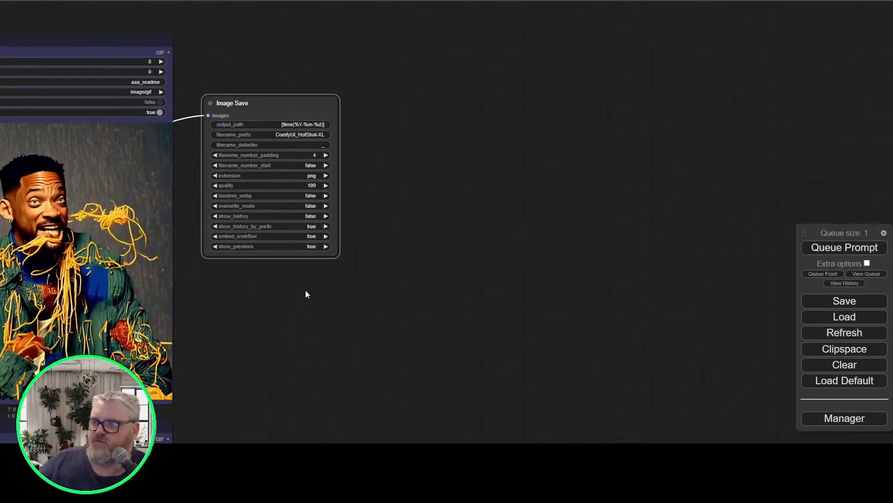
Follow the running generation through the graph and inspect the new output in both Video Combine nodes.
left_click_drag(305, 294, 574, 139)
left_click_drag(500, 245, 582, 159)
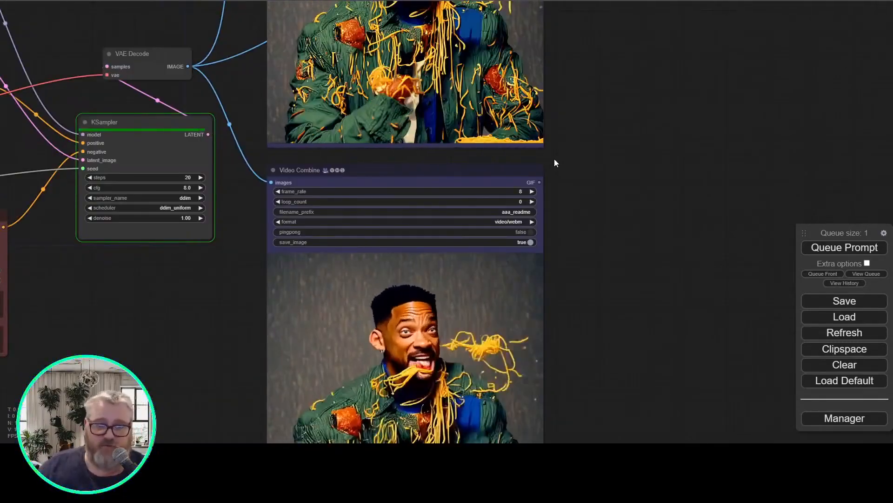
scroll(578, 165, "down", 3)
left_click_drag(258, 254, 300, 417)
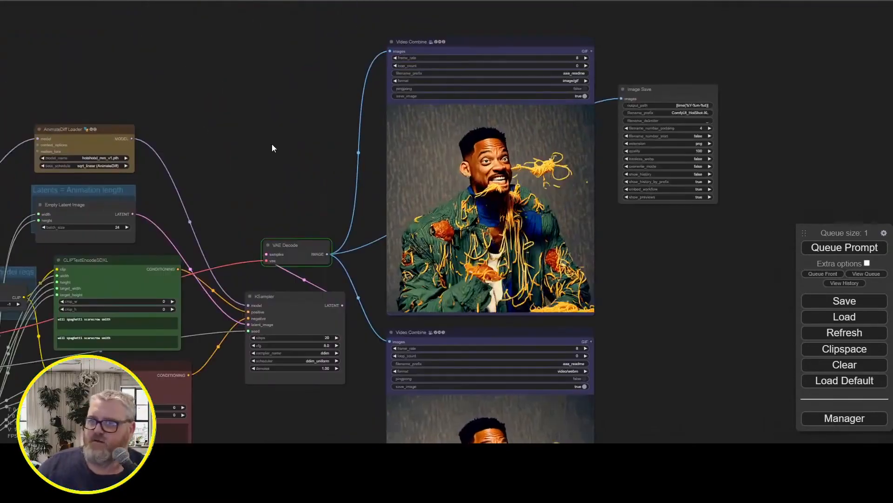
left_click_drag(272, 145, 380, 154)
scroll(372, 155, "up", 4)
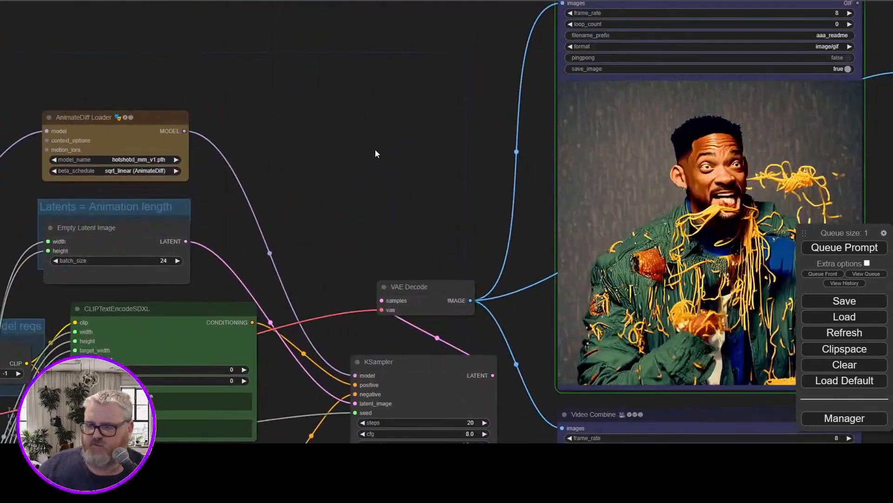
scroll(376, 149, "down", 3)
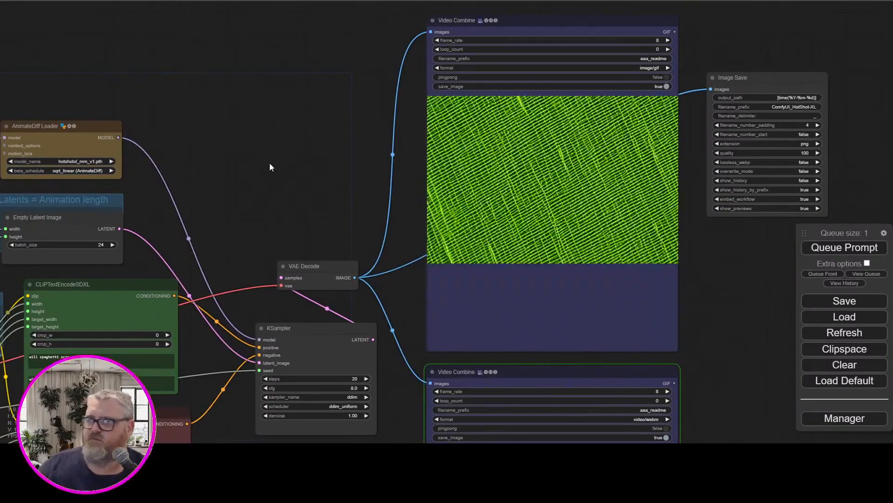
left_click_drag(270, 167, 211, 18)
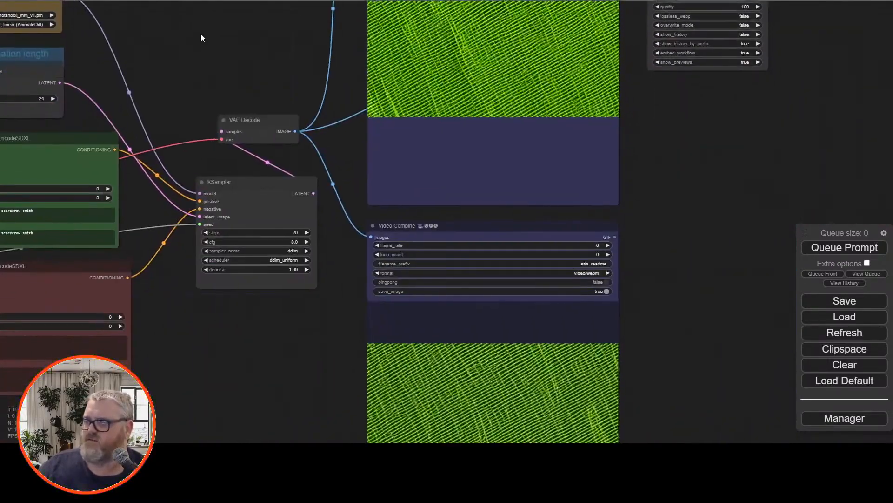
Set the value of the Primitive node used as seed to 3260074.
left_click_drag(153, 67, 561, 152)
scroll(490, 150, "up", 3)
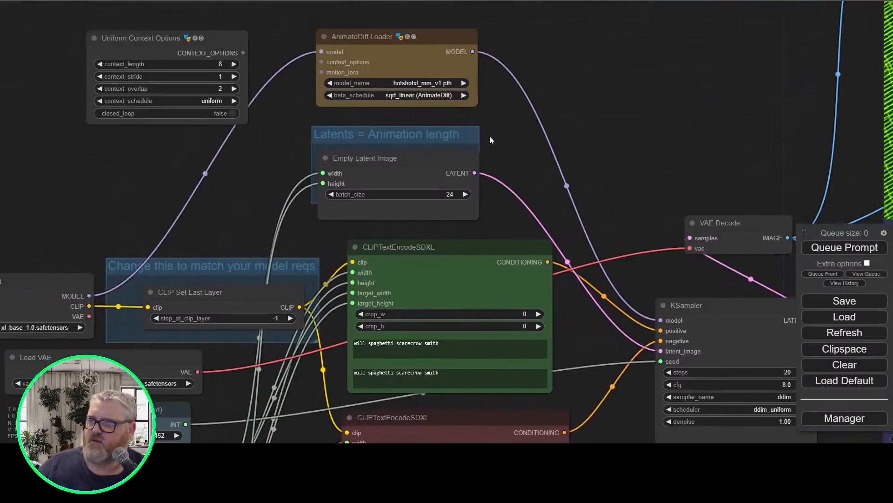
left_click_drag(490, 136, 597, 2)
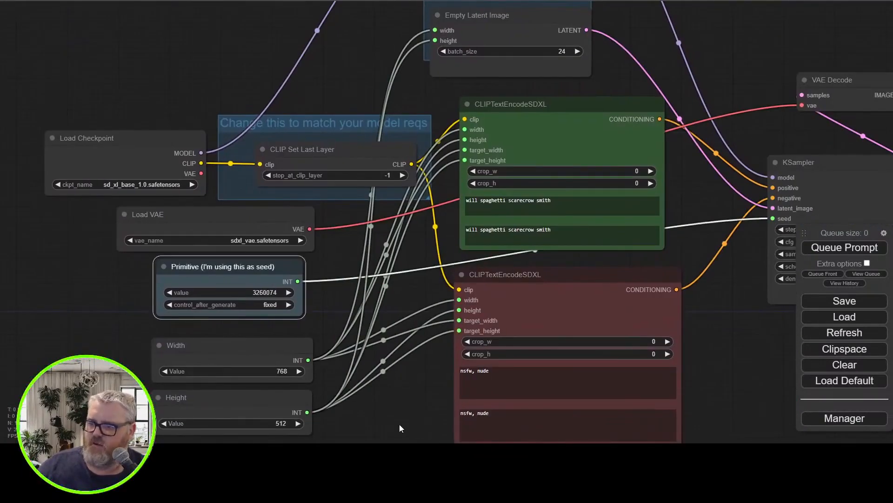
left_click_drag(359, 422, 291, 413)
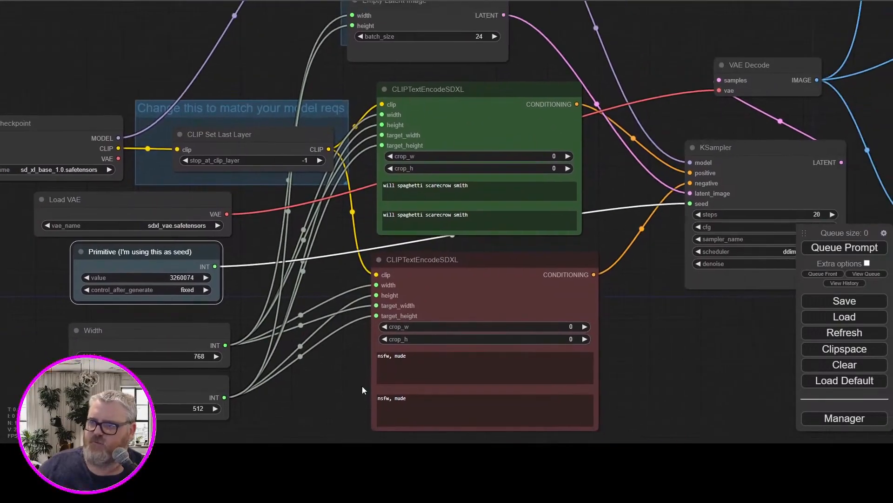
Queue the generation again and check its DDIM sampling progress in the command console.
left_click_drag(627, 355, 448, 381)
left_click_drag(615, 321, 218, 362)
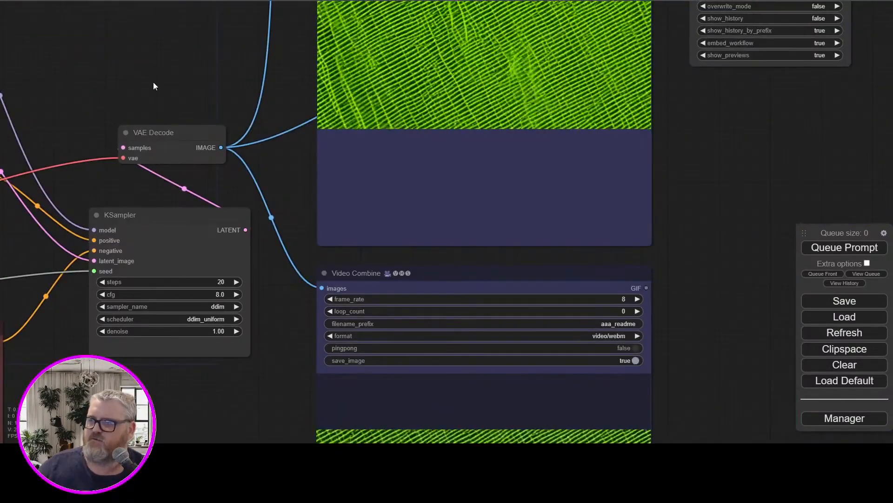
left_click_drag(152, 82, 125, 264)
left_click(845, 247)
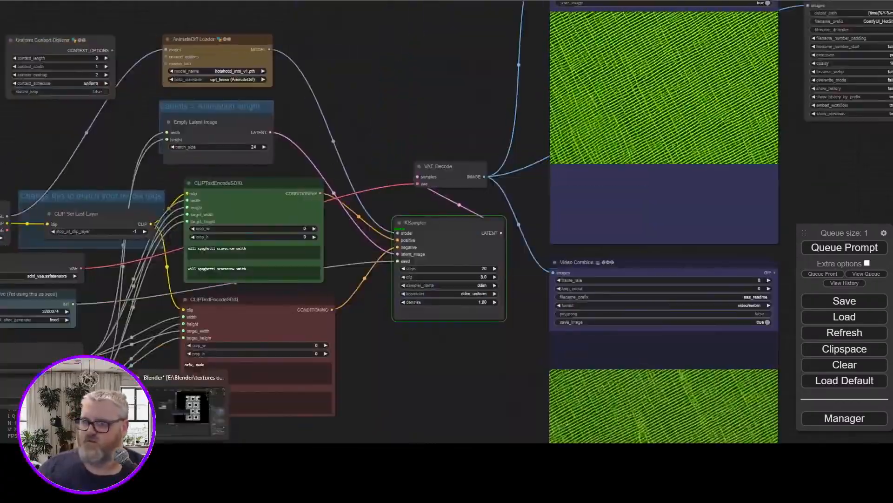
key("alt+Tab")
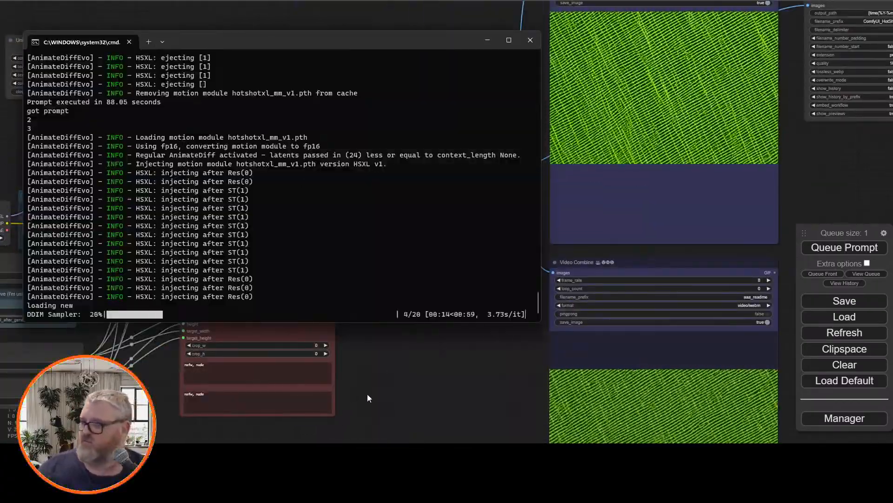
Exit Steam through its background icon so its notifications stop covering the graph.
left_click_drag(419, 325, 391, 377)
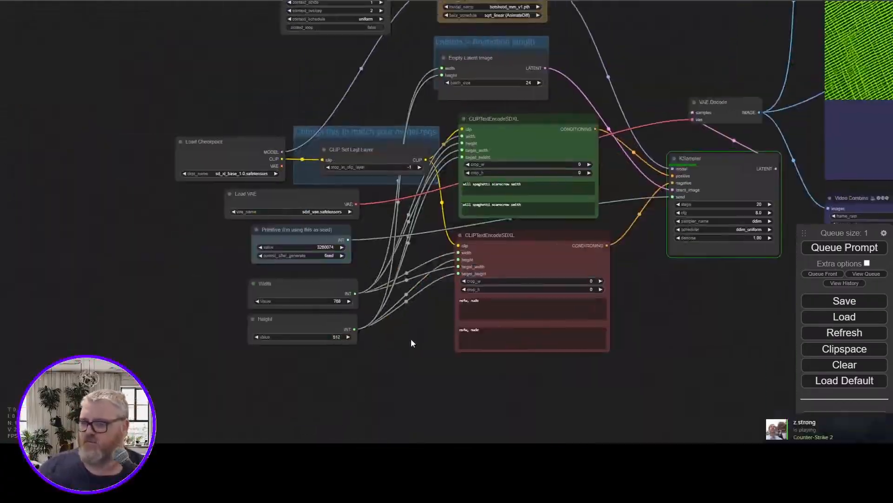
left_click(771, 453)
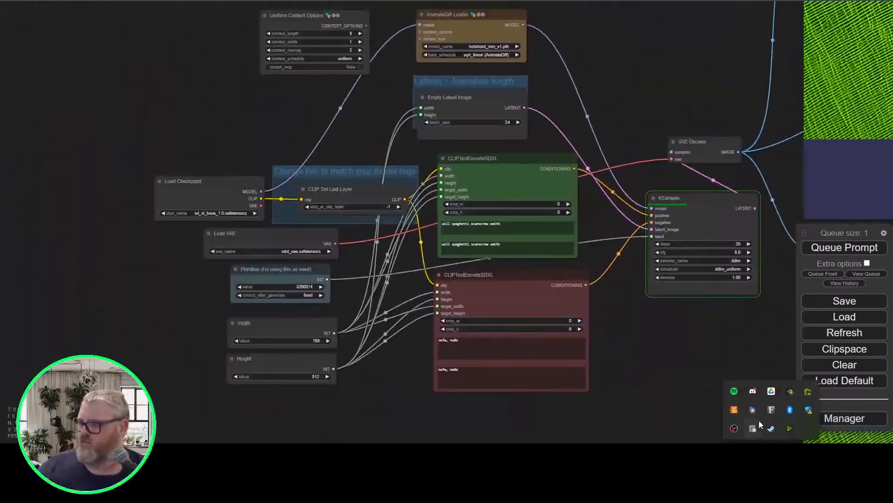
right_click(769, 427)
left_click(765, 419)
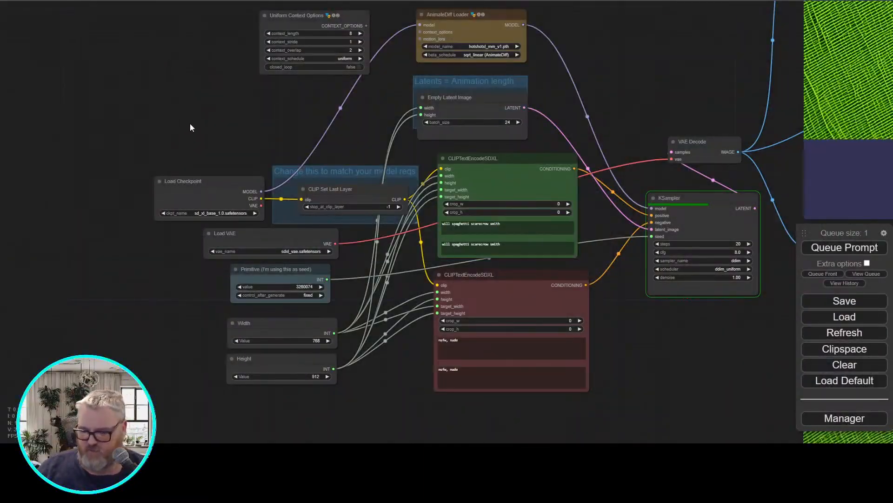
Connect the Uniform Context Options node to the AnimateDiff Loader's context_options input and reposition the node beside the loader.
scroll(672, 64, "up", 8)
left_click_drag(672, 64, 0, 240)
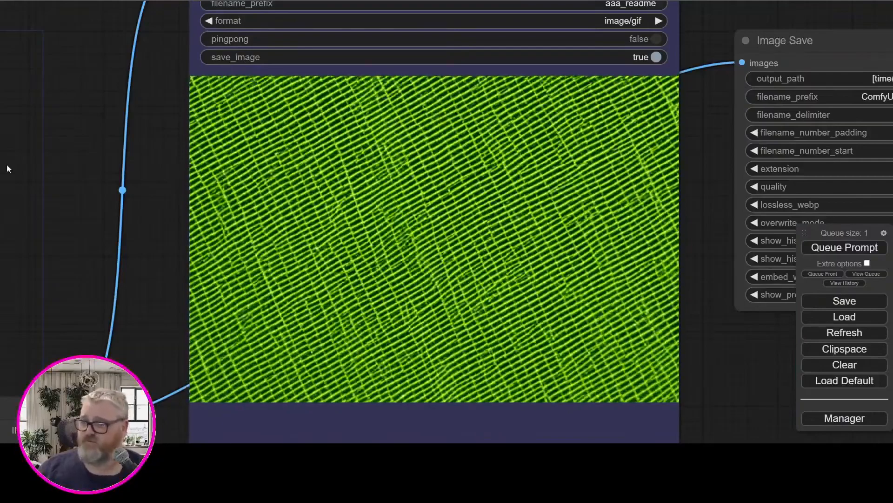
scroll(7, 163, "down", 5)
left_click_drag(50, 199, 759, 199)
scroll(380, 219, "up", 1)
left_click(234, 133)
left_click_drag(234, 133, 194, 114)
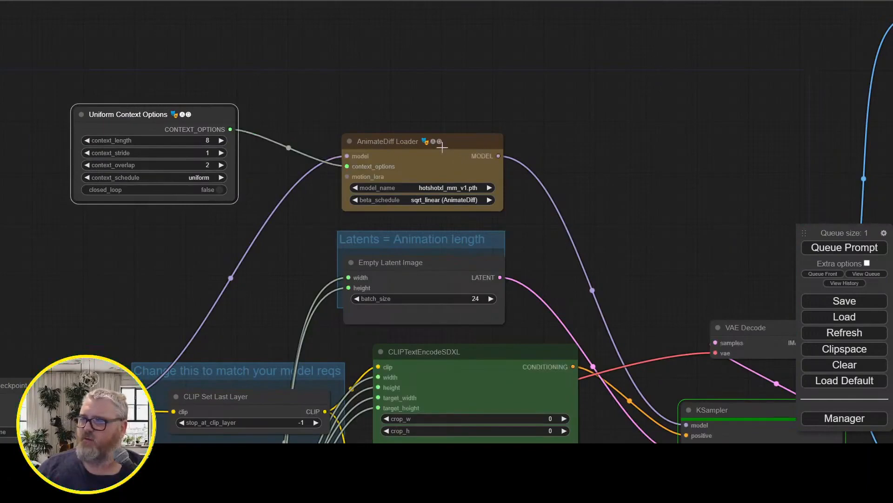
left_click_drag(208, 121, 229, 131)
left_click(347, 111)
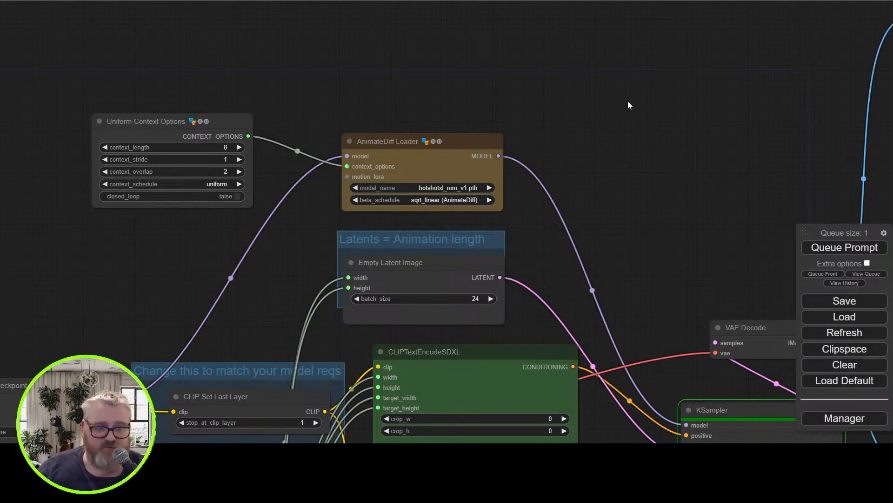
Set the Primitive seed value to 3261113 and the Width node's value to 512.
left_click_drag(714, 116, 203, 90)
scroll(210, 164, "down", 2)
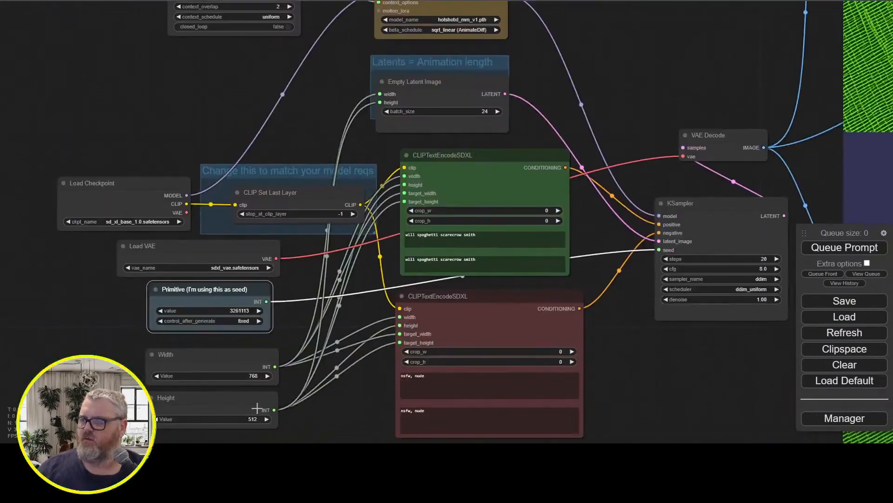
left_click(248, 374)
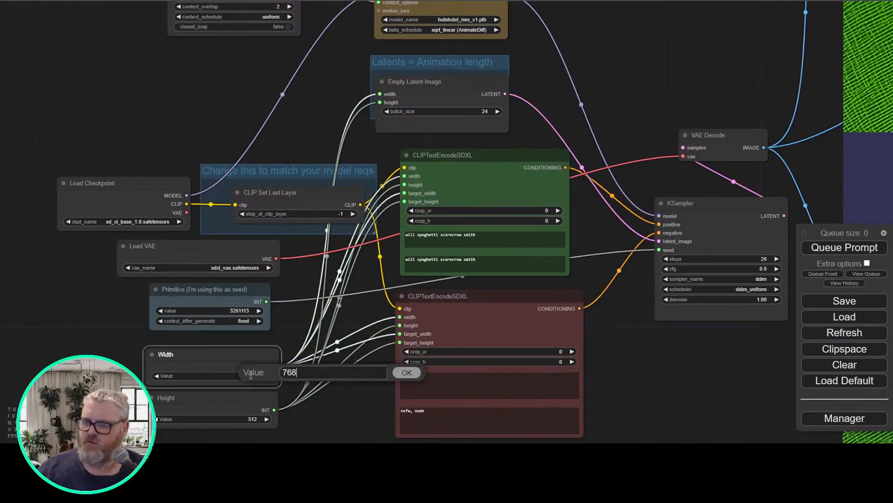
key("BackSpace")
key("BackSpace")
key("BackSpace")
type("512")
key("Return")
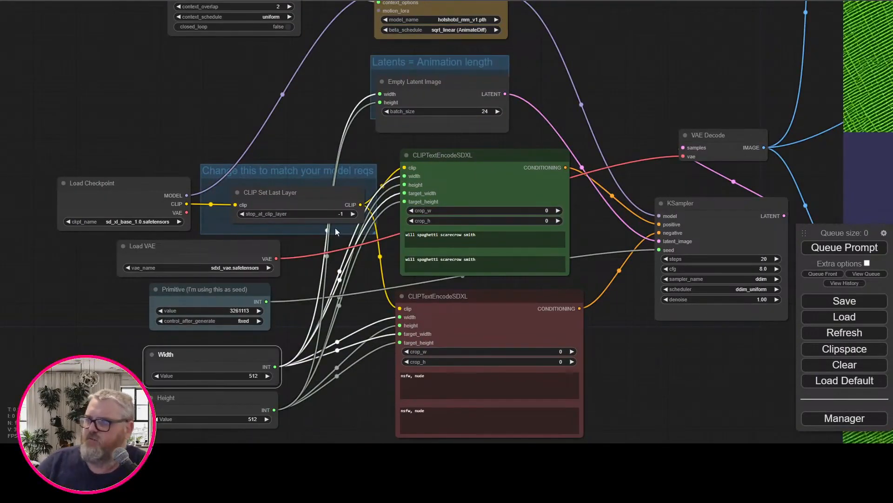
Set the Empty Latent Image batch_size to 8 and generate the scarecrow animation for inspection in Video Combine.
left_click(481, 111)
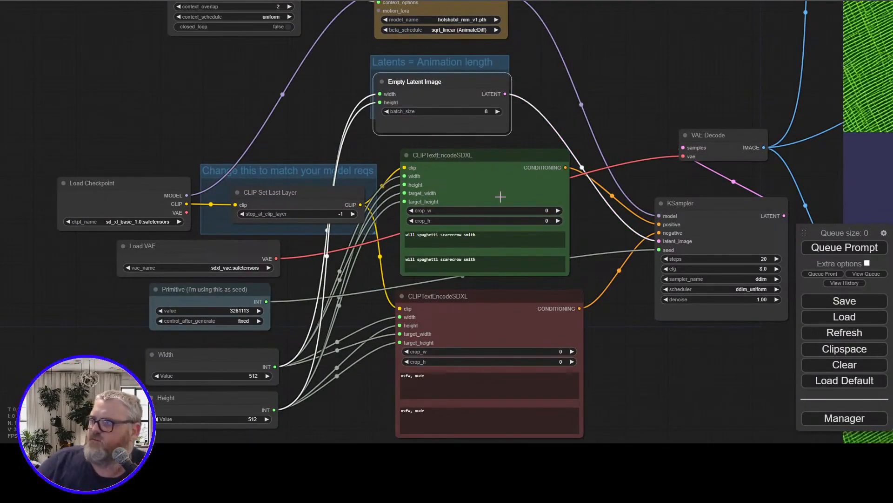
left_click_drag(703, 89, 273, 252)
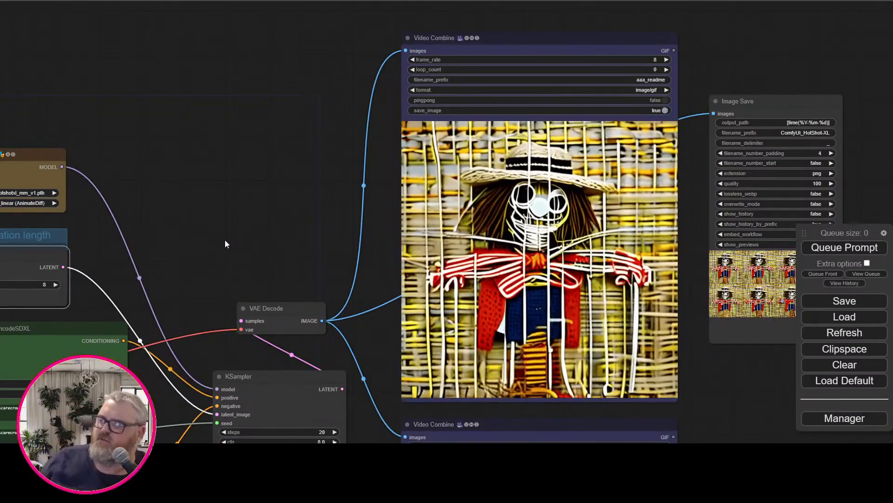
left_click_drag(219, 236, 266, 173)
scroll(261, 170, "down", 4)
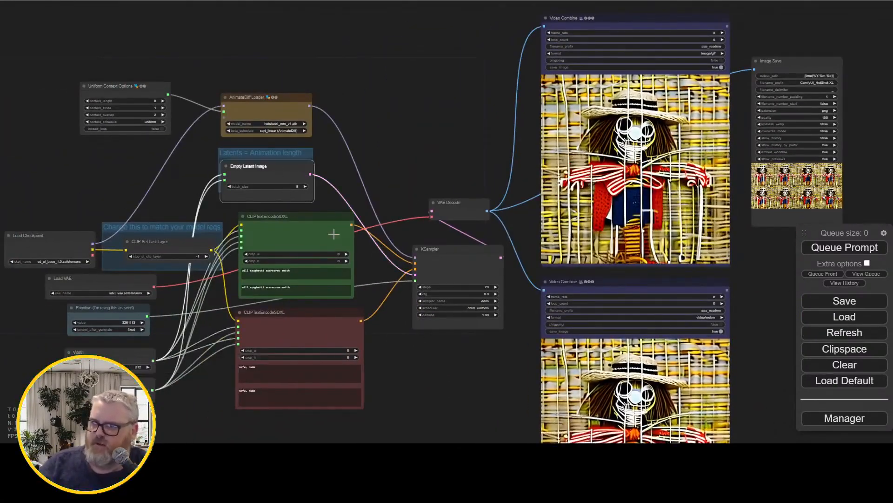
Set the Empty Latent Image batch_size to 16 and queue the generation, examining the new animation in the upper Video Combine node.
left_click_drag(298, 190, 295, 187)
left_click(292, 185)
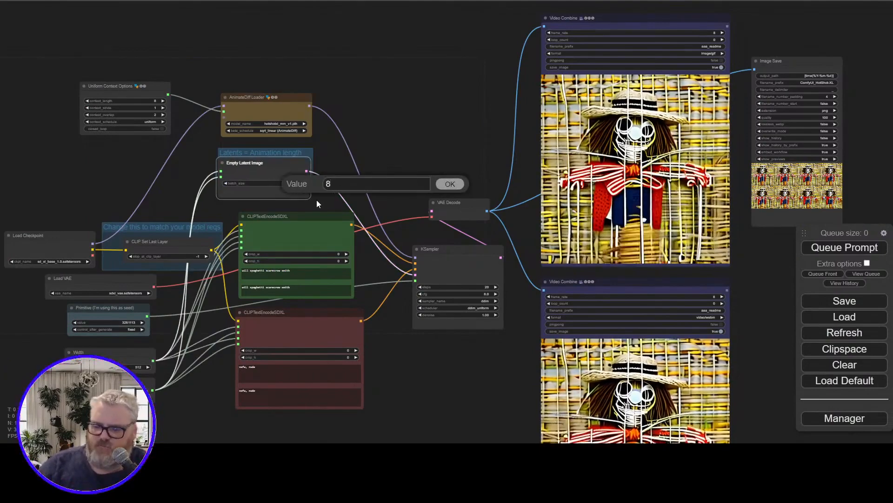
type("16")
key("Return")
key("ctrl+Return")
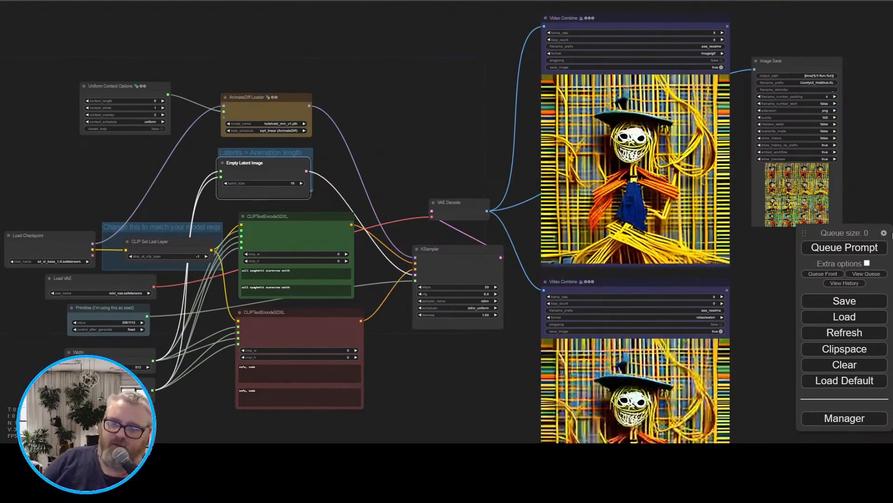
left_click(845, 417)
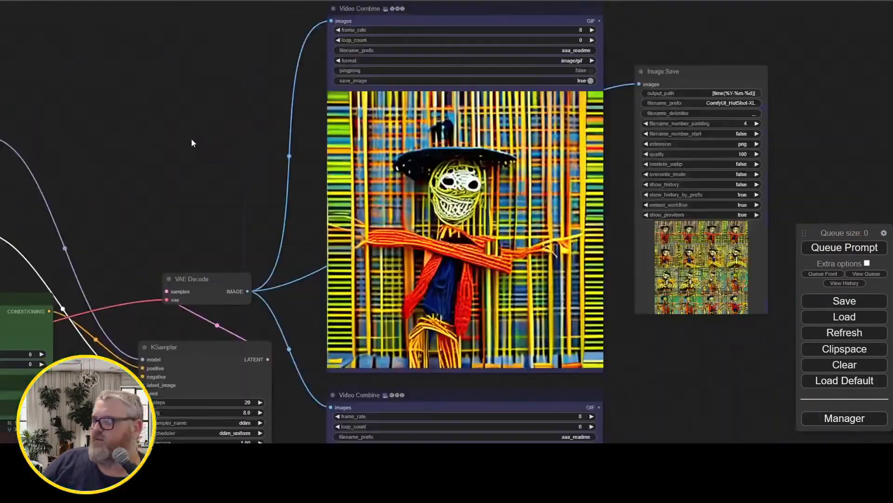
scroll(191, 138, "up", 2)
left_click_drag(192, 138, 155, 124)
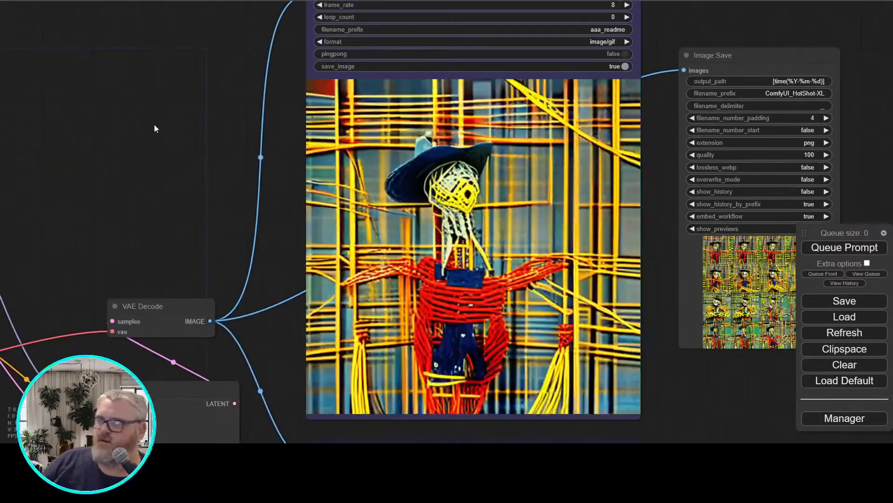
Reword both prompts of the positive CLIPTextEncodeSDXL node to "will smith, spaghetti scarecrow".
left_click_drag(188, 185, 476, 93)
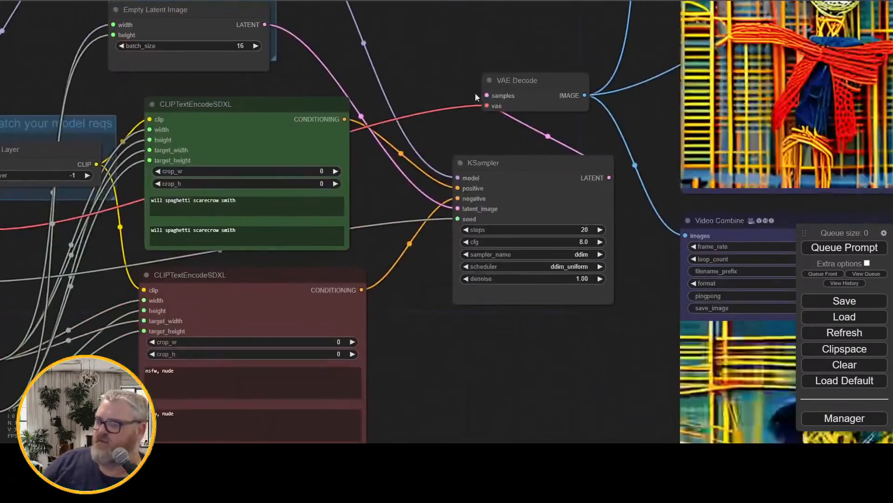
left_click_drag(221, 200, 166, 200)
key("ctrl+x")
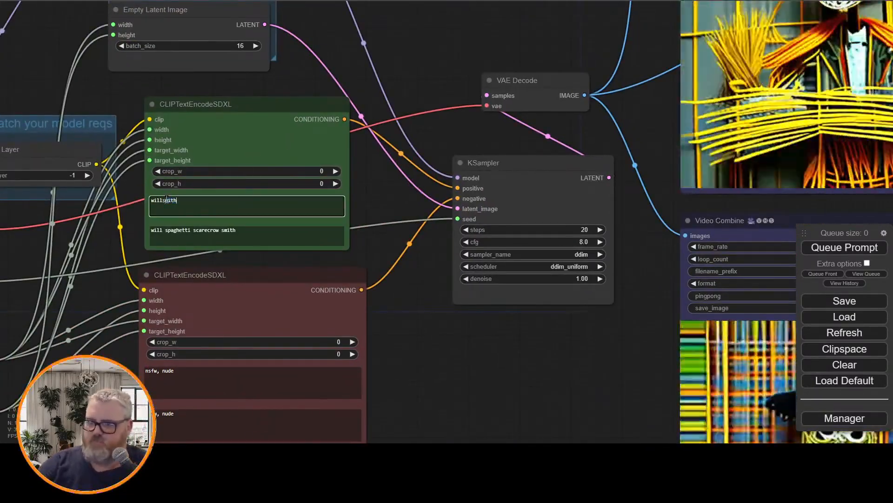
key("End")
type(",")
key("ctrl+v")
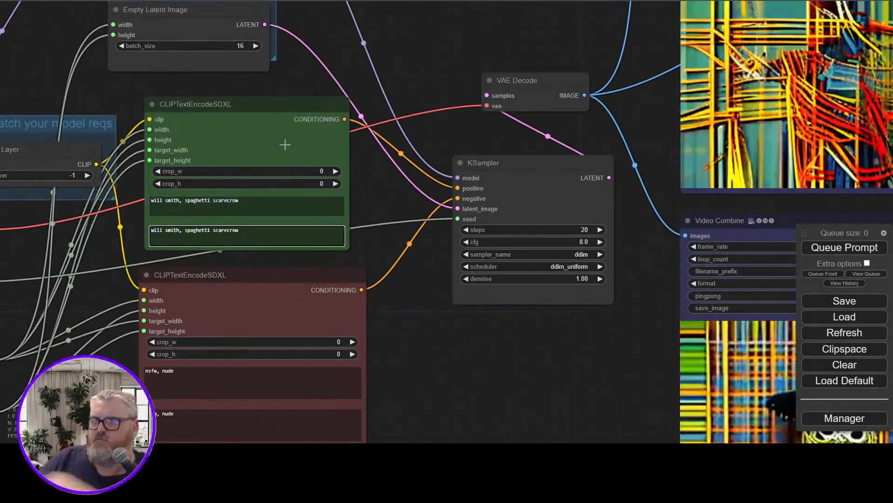
Keep the Empty Latent Image batch_size at 16 and queue the generation with the reworded prompts.
scroll(268, 178, "up", 4)
scroll(269, 230, "down", 6)
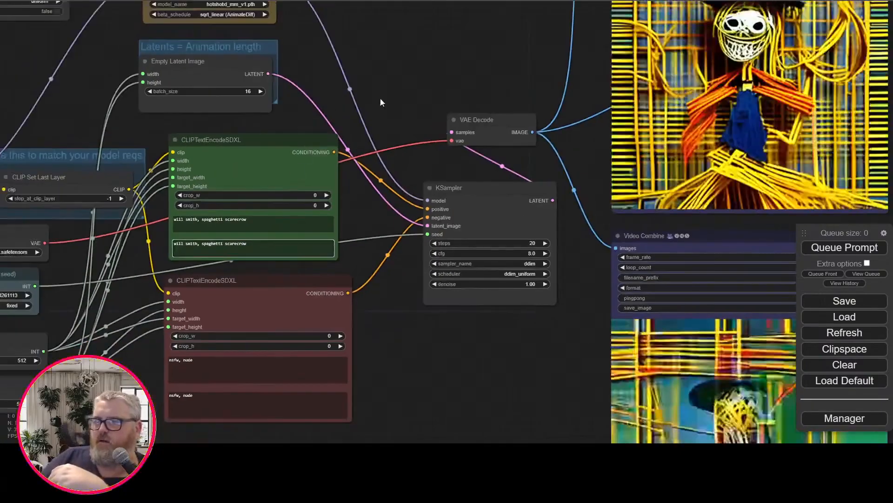
left_click_drag(381, 102, 474, 279)
left_click(332, 271)
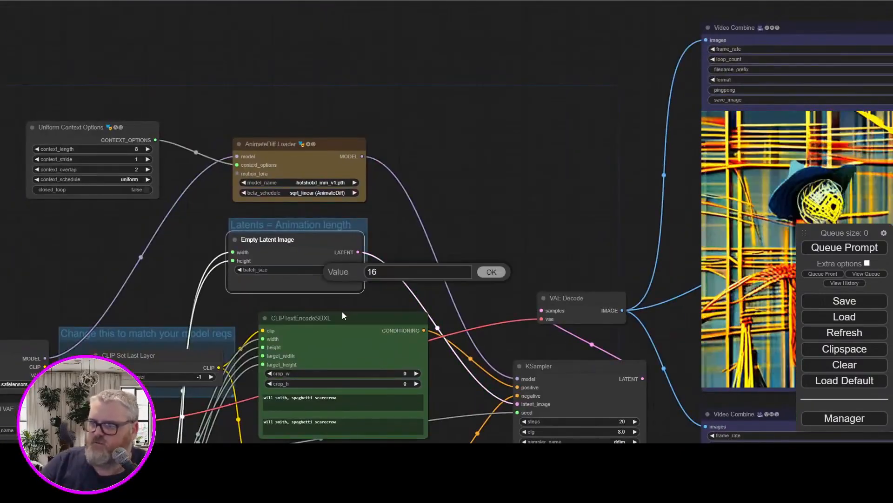
key("Return")
left_click_drag(103, 253, 354, 66)
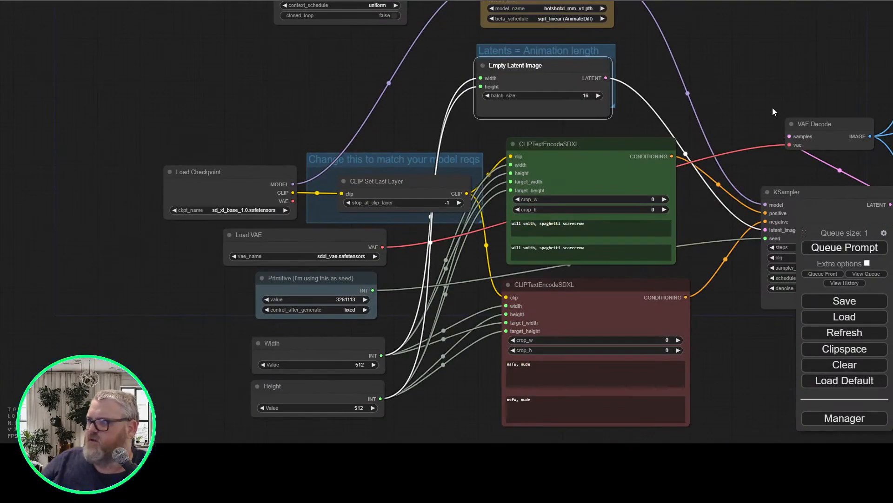
Check the DDIM sampling progress in the command console and inspect the new animation in both Video Combine nodes.
left_click_drag(763, 73, 181, 263)
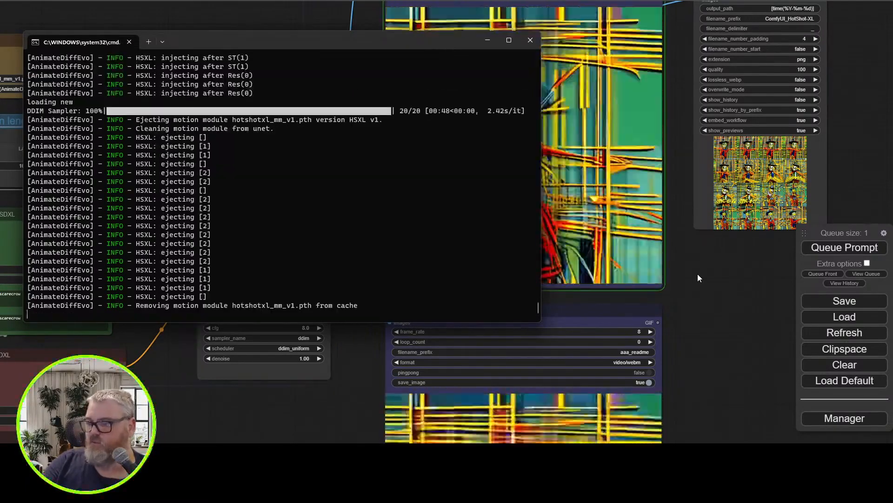
left_click(698, 275)
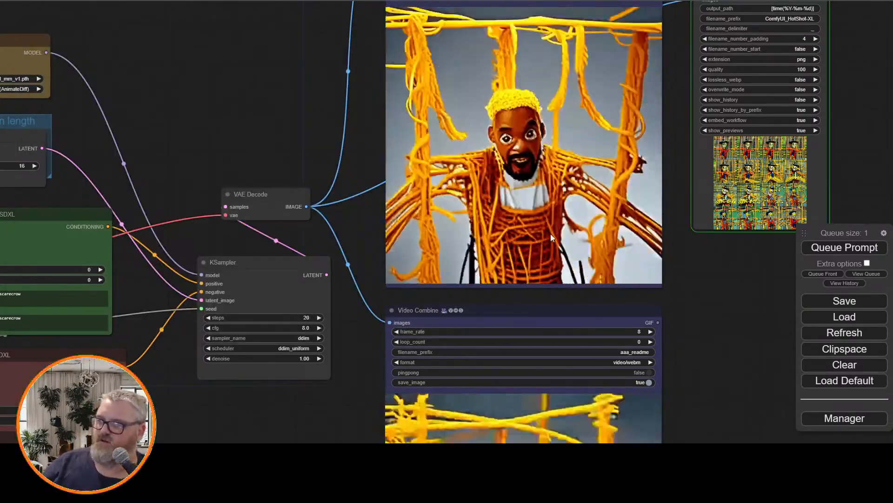
scroll(250, 118, "down", 2)
left_click_drag(250, 119, 375, 142)
scroll(314, 135, "down", 2)
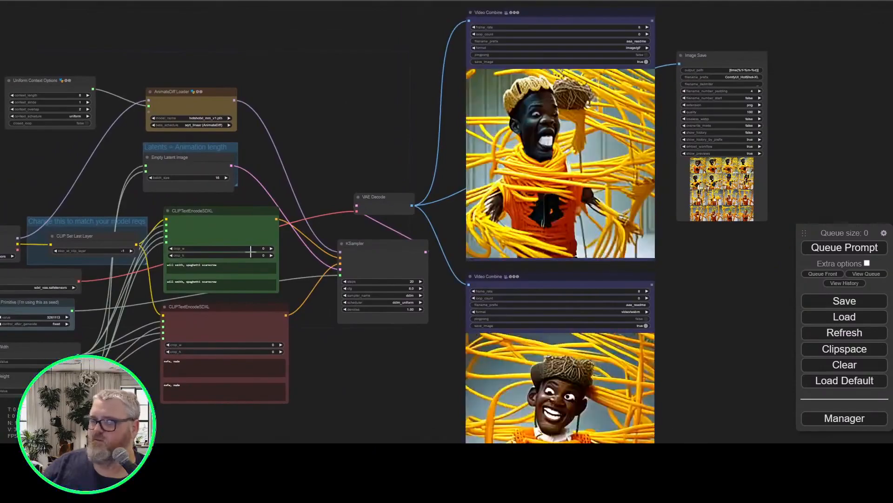
Replace both positive prompts with "thom yorke, tap dancing in the rain" and queue the generation.
triple_click(229, 267)
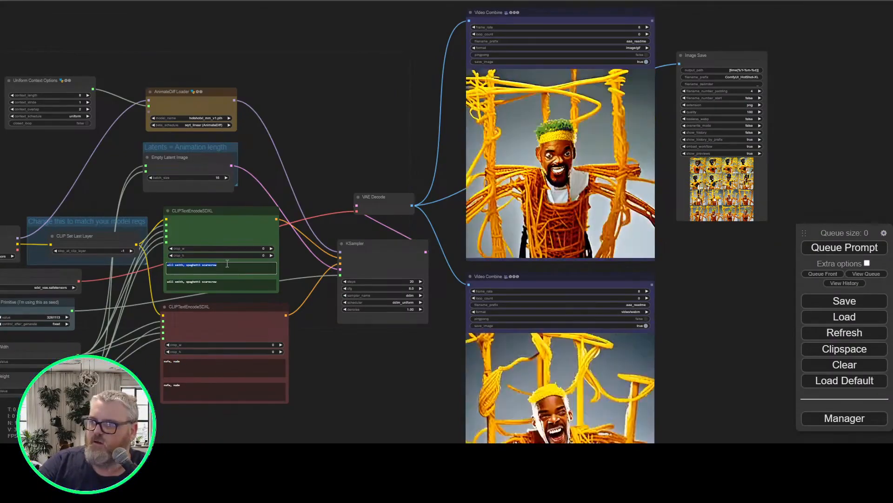
type("thom yorke tapdancing in the rain")
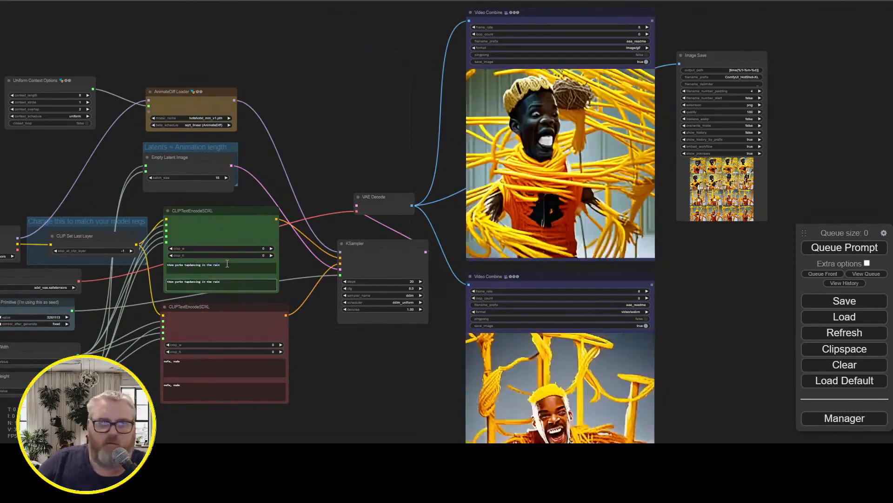
scroll(284, 149, "up", 4)
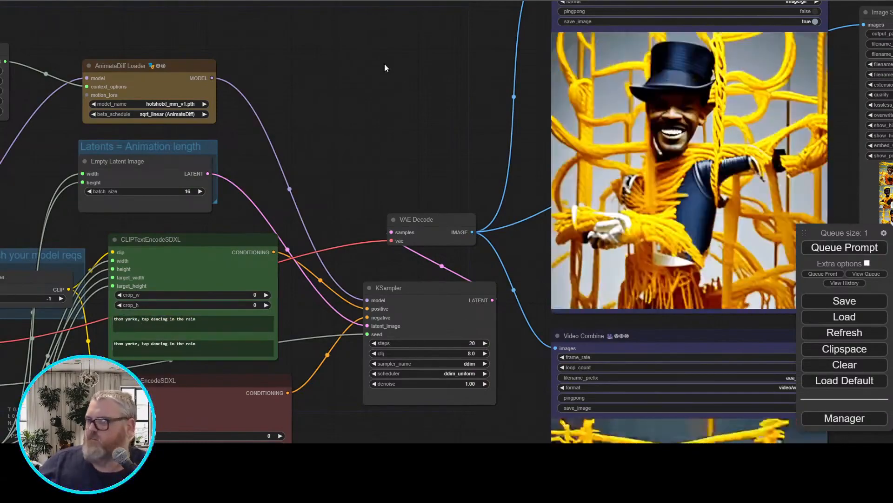
scroll(412, 124, "down", 3)
left_click_drag(412, 124, 302, 136)
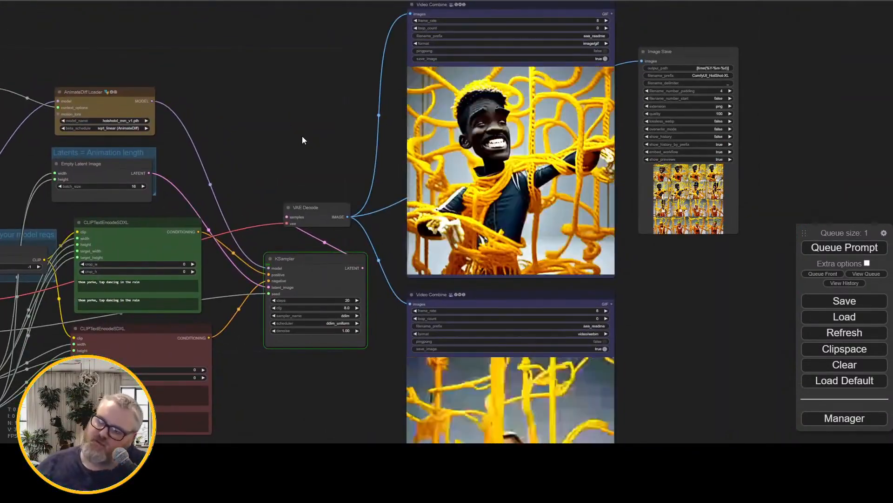
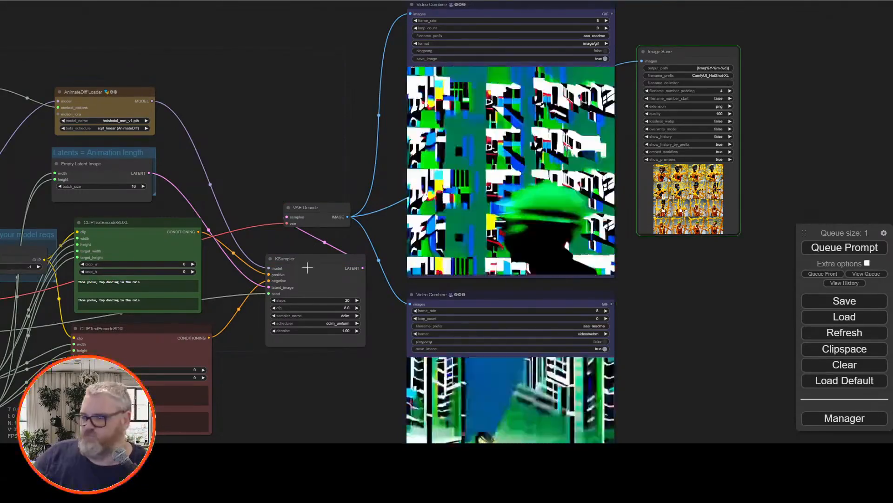
Inspect the tap dancing animation in the upper Video Combine node and its frames in Image Save.
left_click_drag(364, 405, 287, 414)
scroll(287, 414, "up", 2)
left_click_drag(268, 76, 240, 178)
scroll(239, 178, "up", 2)
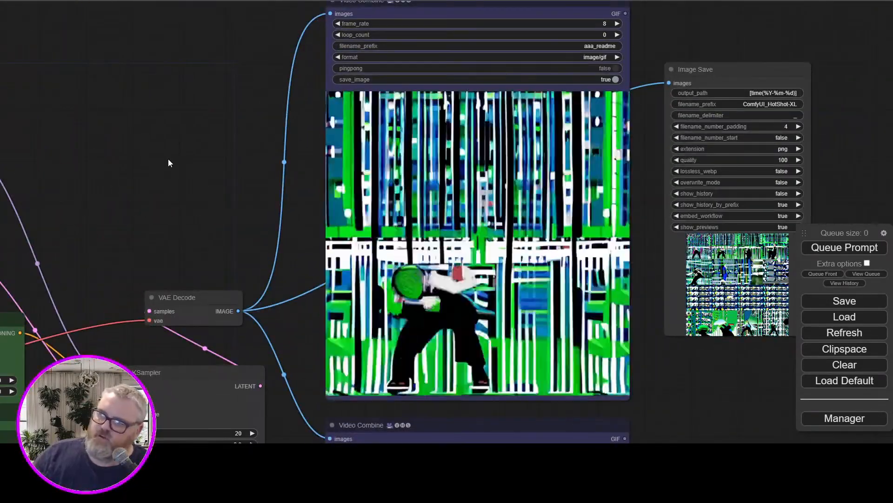
Set the Primitive seed value to 3262275 and re-enter the Width node's value.
scroll(169, 158, "down", 2)
left_click_drag(169, 157, 429, 65)
scroll(295, 133, "up", 2)
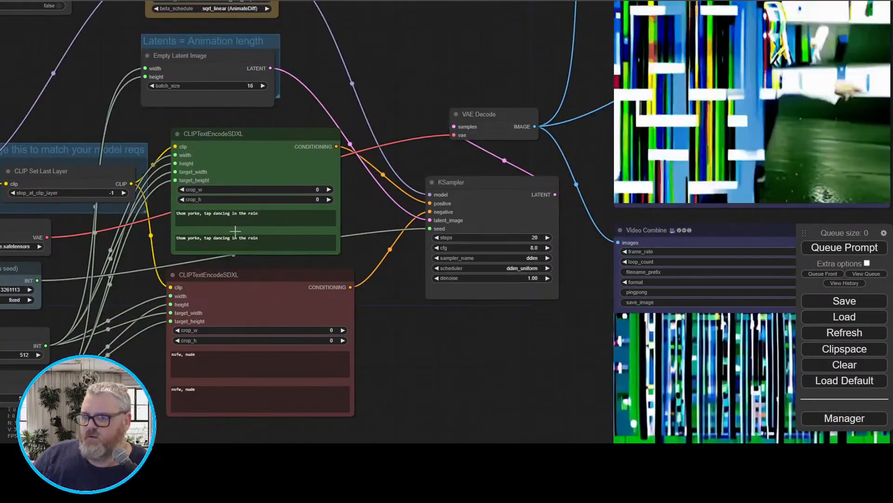
left_click_drag(20, 349, 302, 329)
left_click_drag(292, 268, 698, 268)
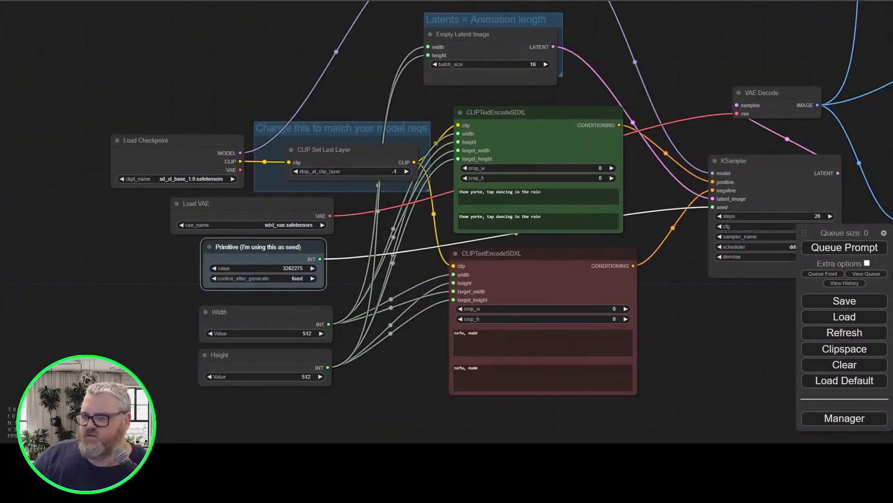
left_click(301, 331)
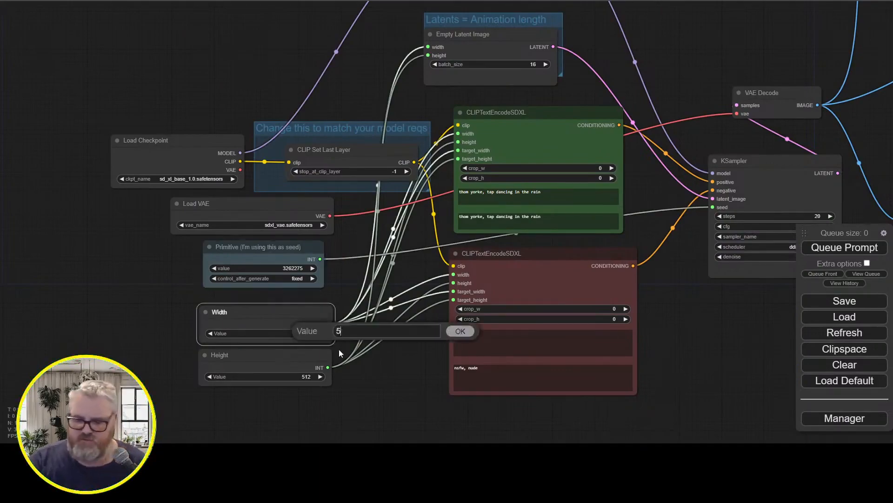
key("Return")
Replace both positive prompts with "adorable teddy bear playing acoustic guitar in the forest" and queue the generation.
left_click_drag(658, 77, 203, 265)
left_click_drag(266, 224, 275, 218)
triple_click(125, 378)
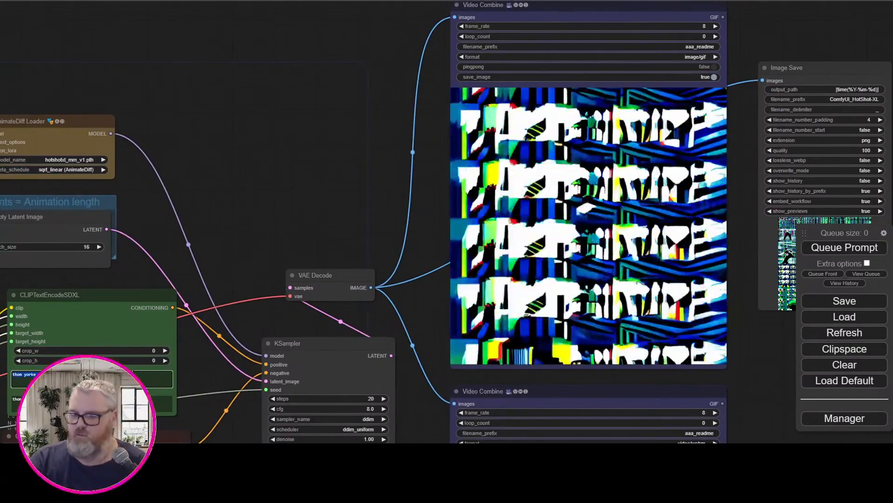
type("adorable te")
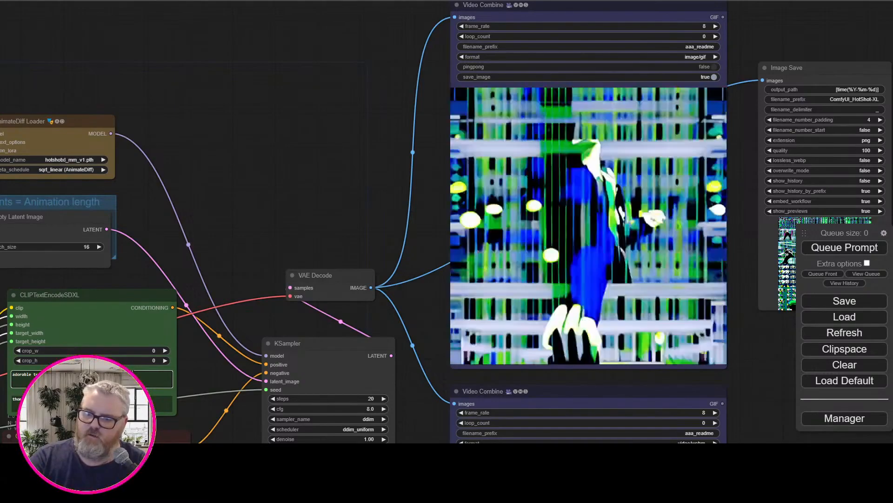
type("rest")
key("ctrl+a")
key("ctrl+c")
left_click(92, 403)
key("ctrl+a")
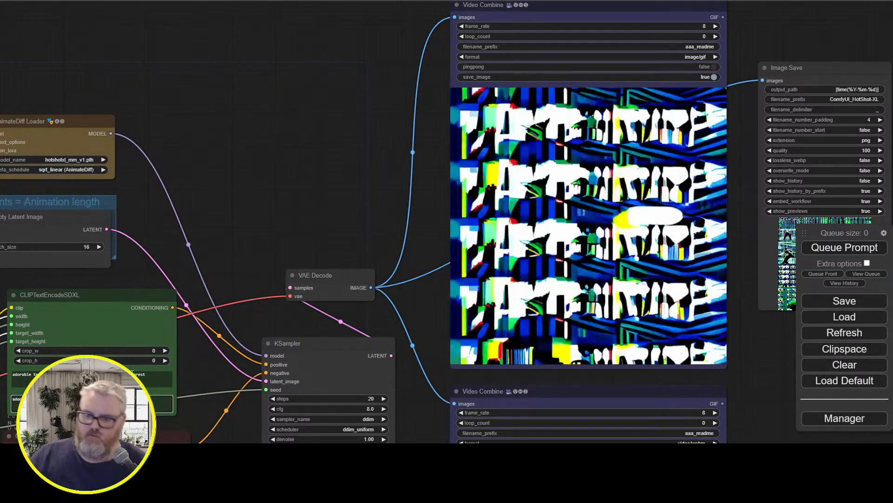
key("ctrl+v")
left_click(836, 247)
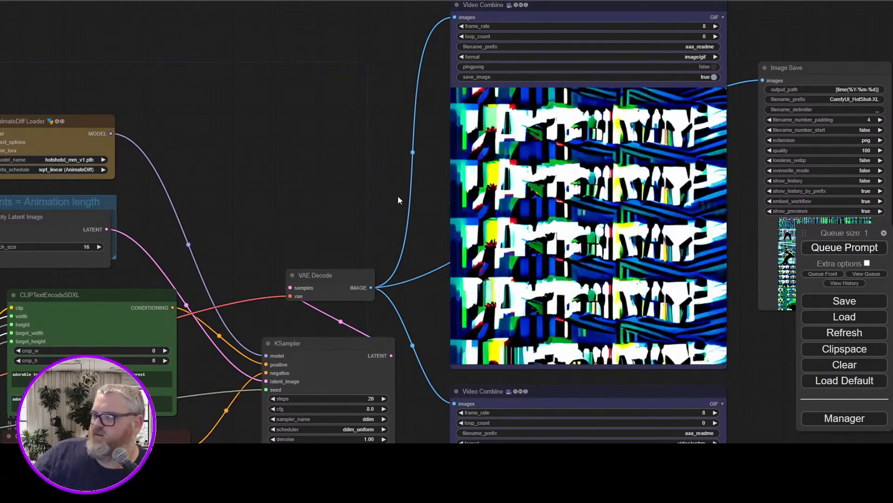
Examine the previous tap dancing frames in the Image Save preview grid.
left_click_drag(395, 196, 421, 158)
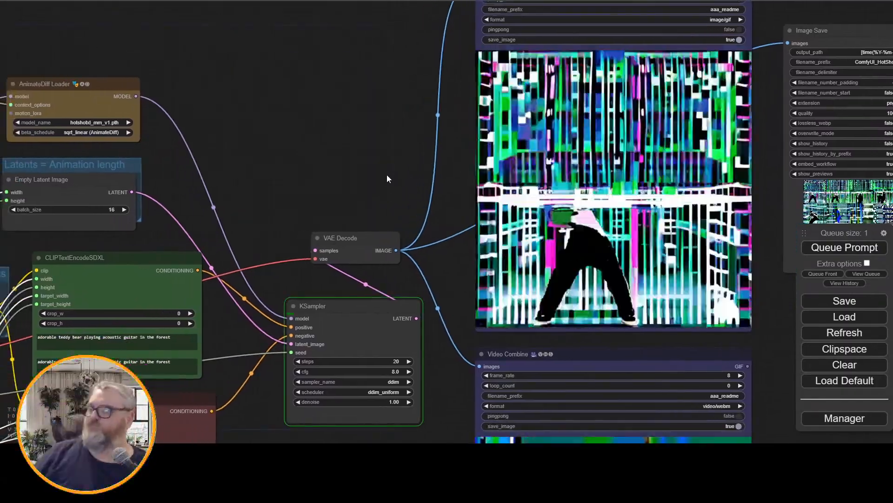
scroll(420, 216, "up", 10)
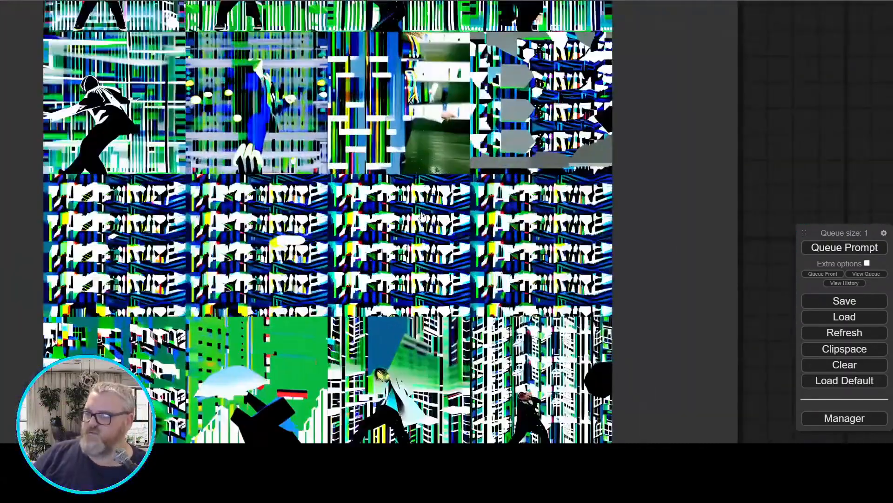
scroll(421, 216, "up", 5)
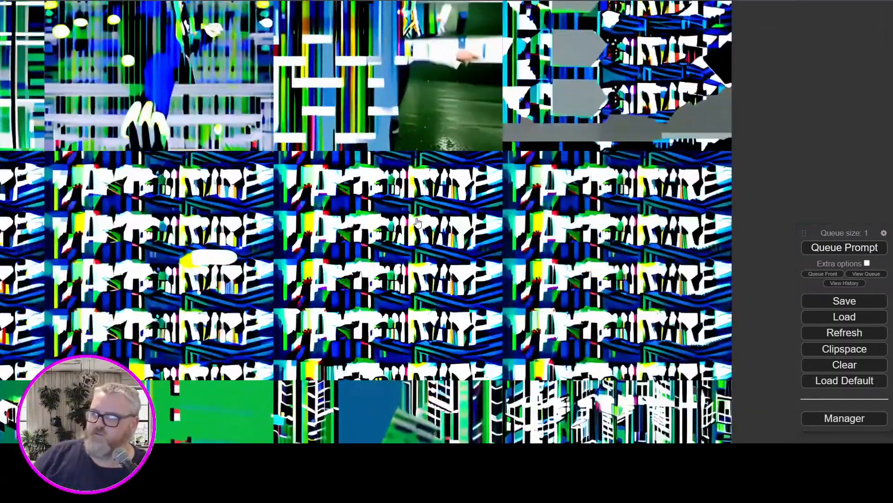
scroll(419, 224, "down", 8)
left_click_drag(715, 149, 726, 189)
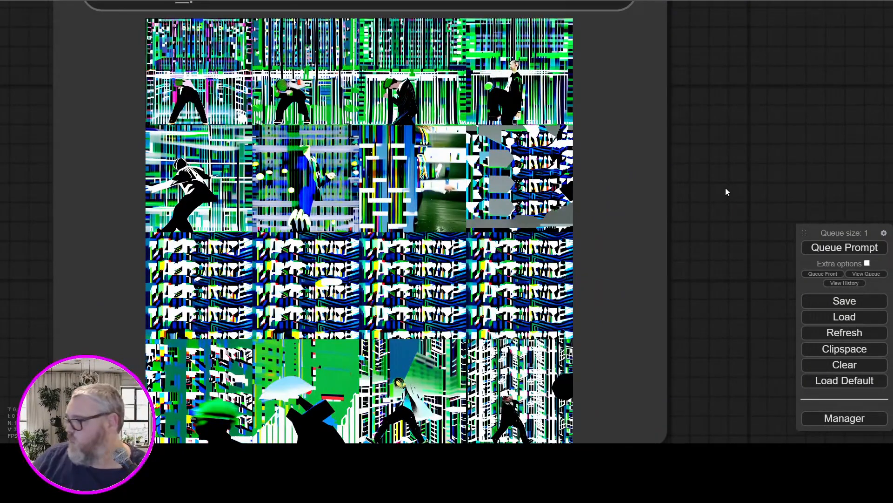
scroll(652, 233, "down", 18)
Browse the node categories and search the node list for "film" and "interp" to find an interpolation node.
scroll(352, 100, "up", 3)
left_click_drag(95, 239, 277, 207)
scroll(368, 89, "down", 5)
scroll(277, 208, "up", 5)
right_click(295, 138)
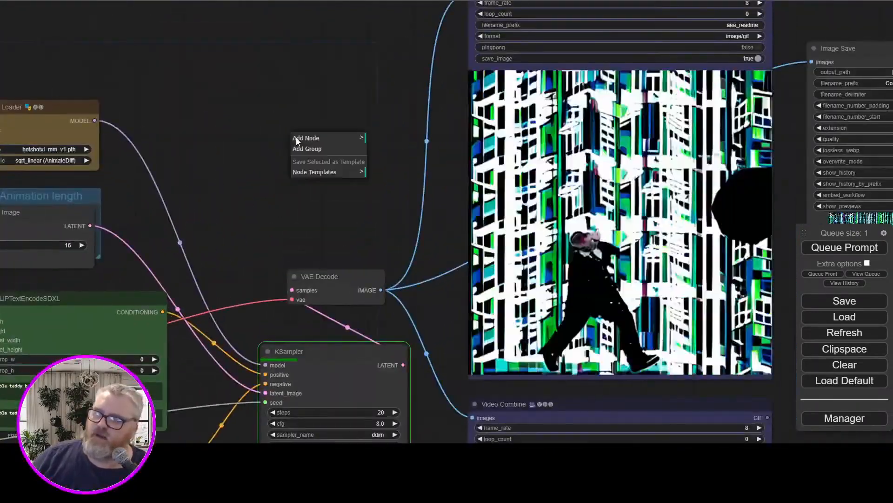
left_click(307, 137)
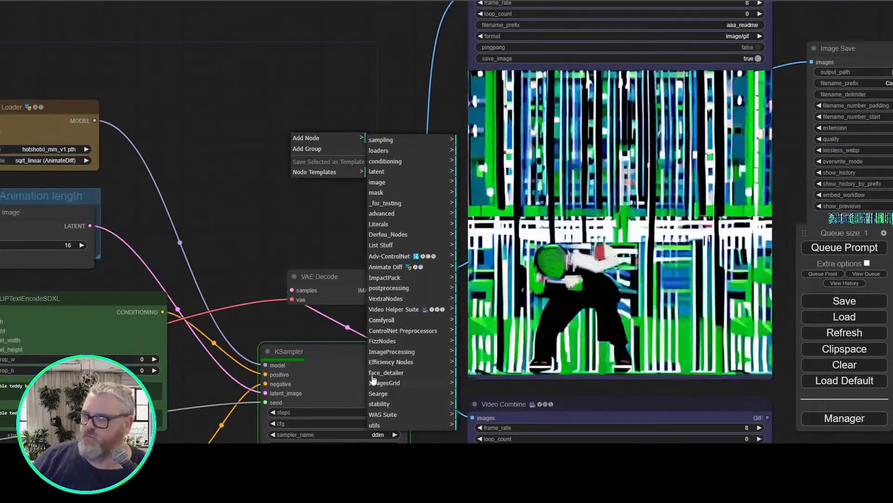
double_click(255, 206)
type("film")
key("BackSpace")
key("BackSpace")
key("BackSpace")
key("BackSpace")
type("interp")
key("Escape")
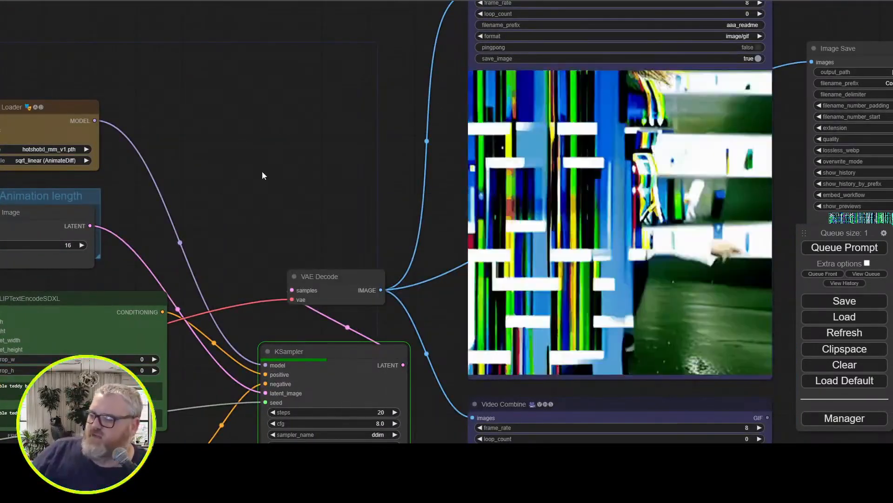
Search the installable custom nodes for "interp" and install MTB Nodes.
scroll(321, 168, "down", 5)
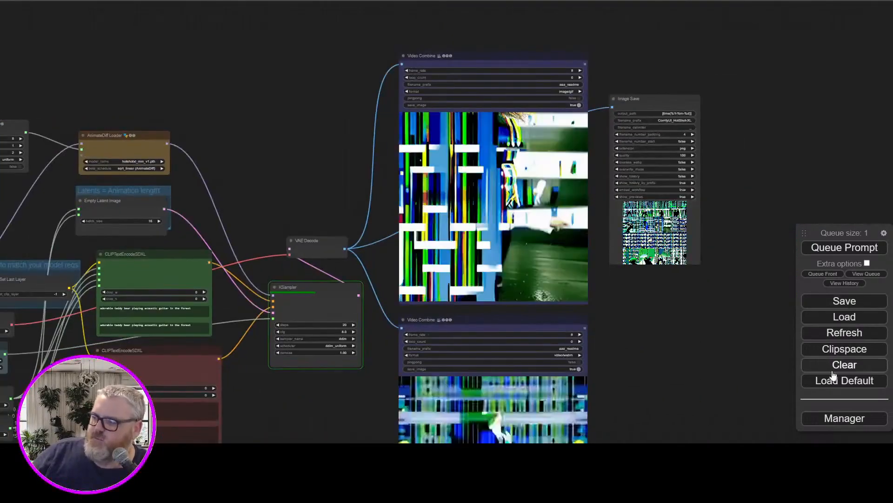
left_click(844, 417)
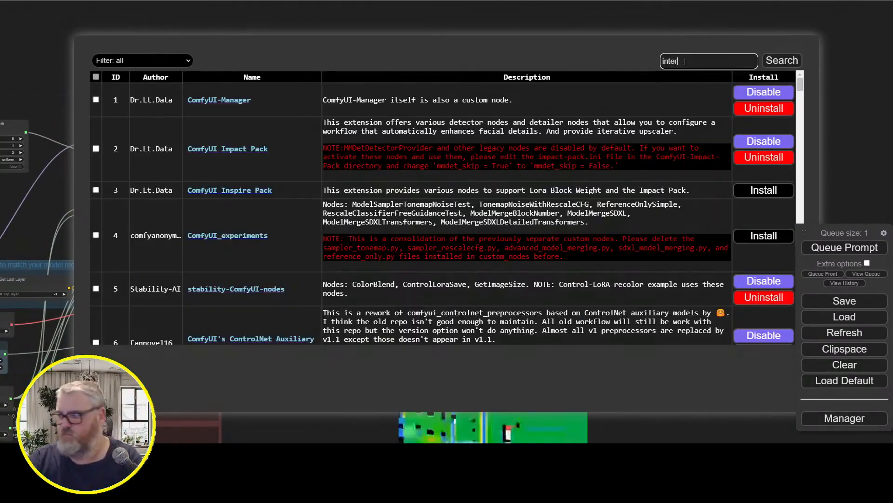
type("p")
key("Return")
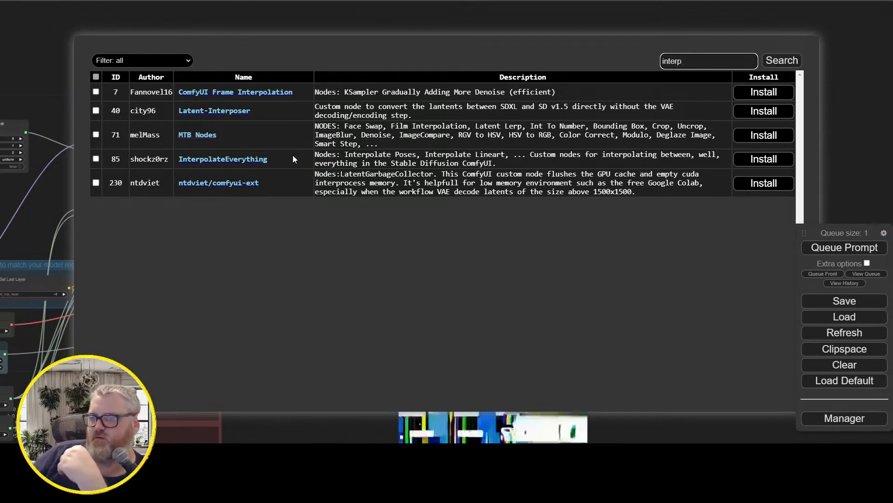
left_click(763, 134)
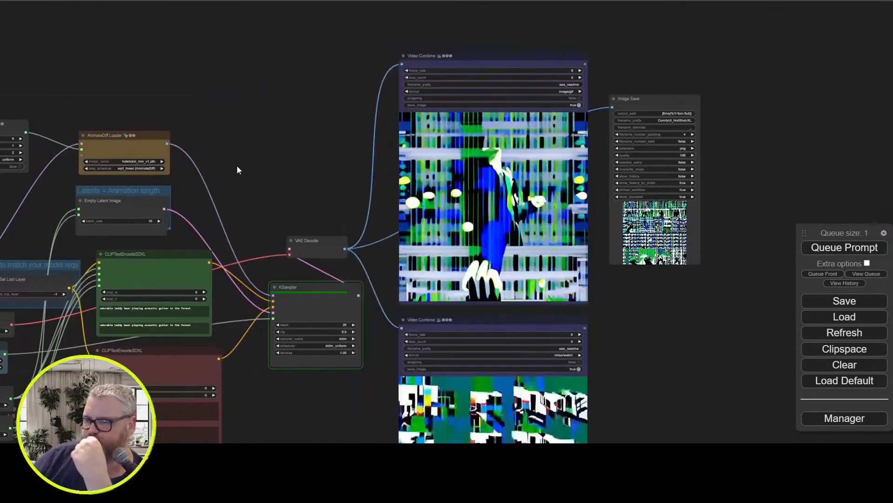
Inspect the teddy bear animation in the upper Video Combine node.
scroll(237, 166, "up", 2)
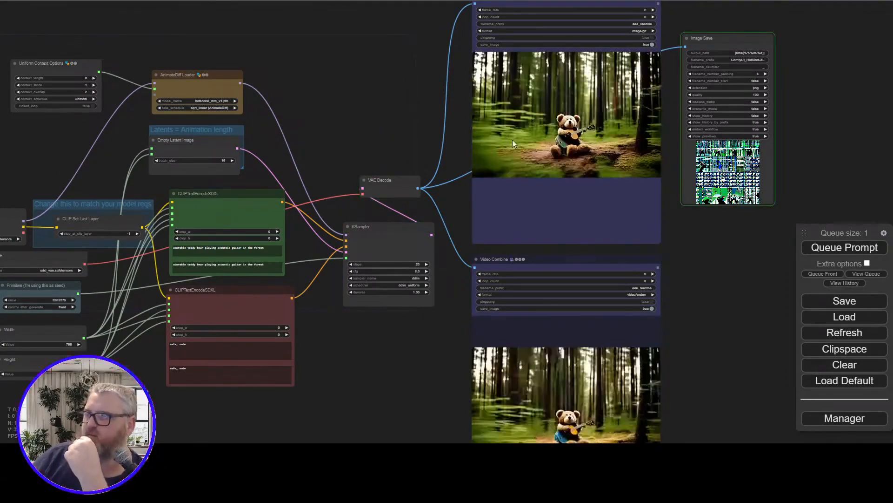
scroll(373, 80, "up", 4)
left_click_drag(486, 107, 166, 202)
scroll(335, 218, "up", 5)
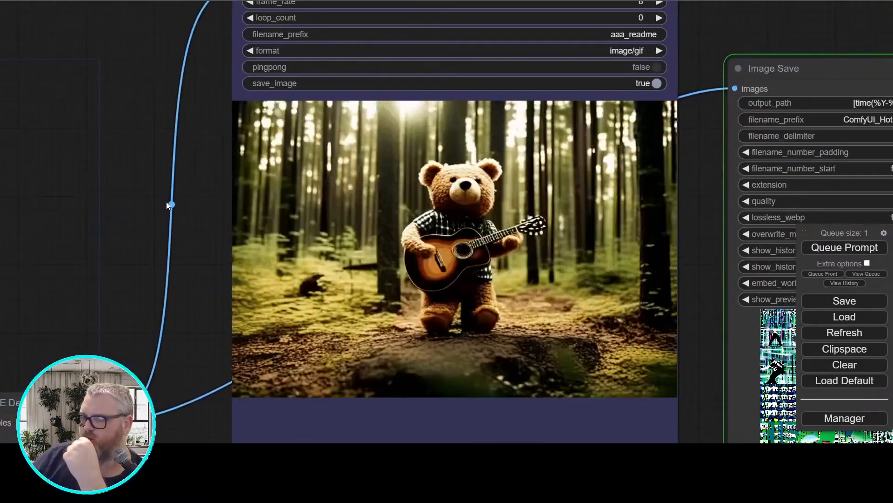
Set the lower Video Combine node's format to video/h264-mp4.
left_click_drag(149, 326, 128, 17)
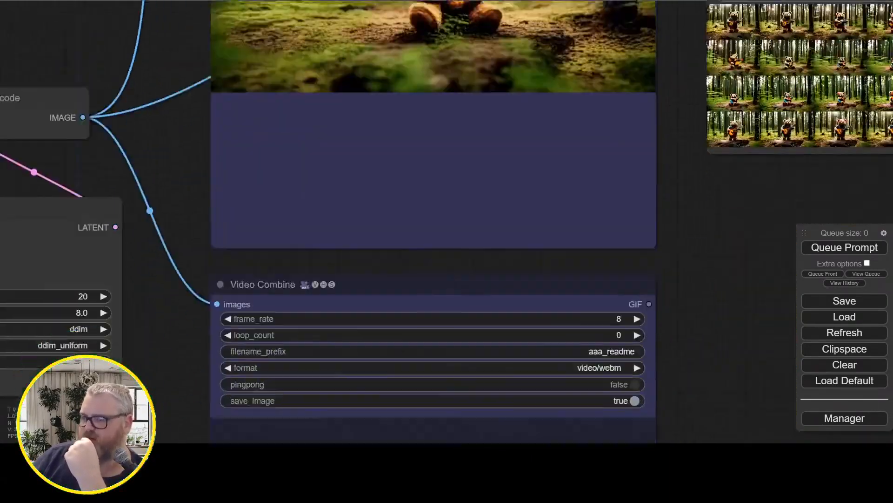
left_click_drag(171, 391, 227, 14)
left_click_drag(227, 92, 210, 279)
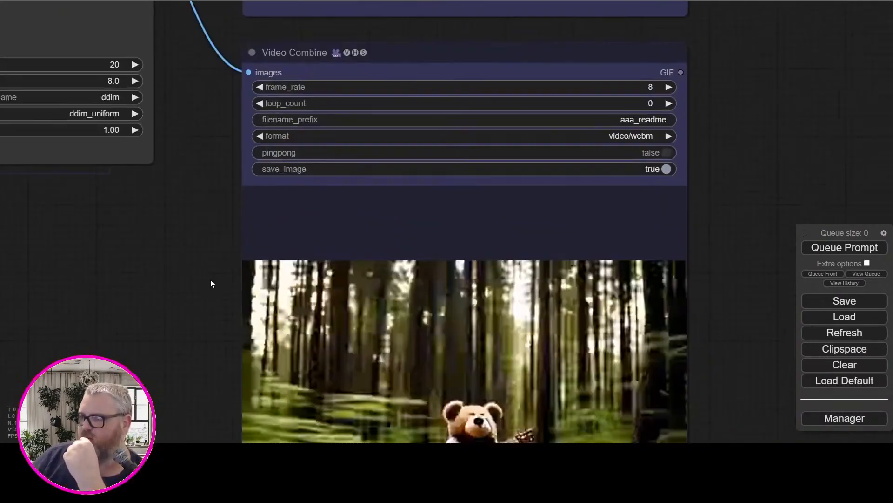
left_click(645, 136)
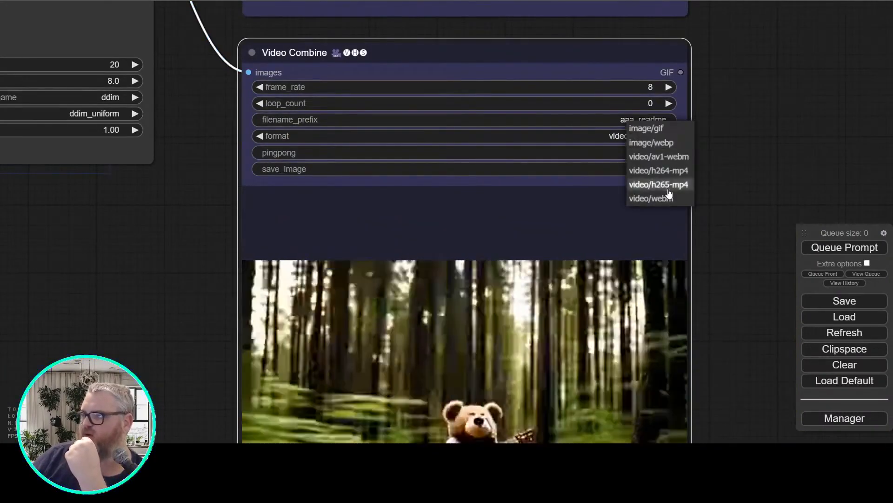
left_click(663, 171)
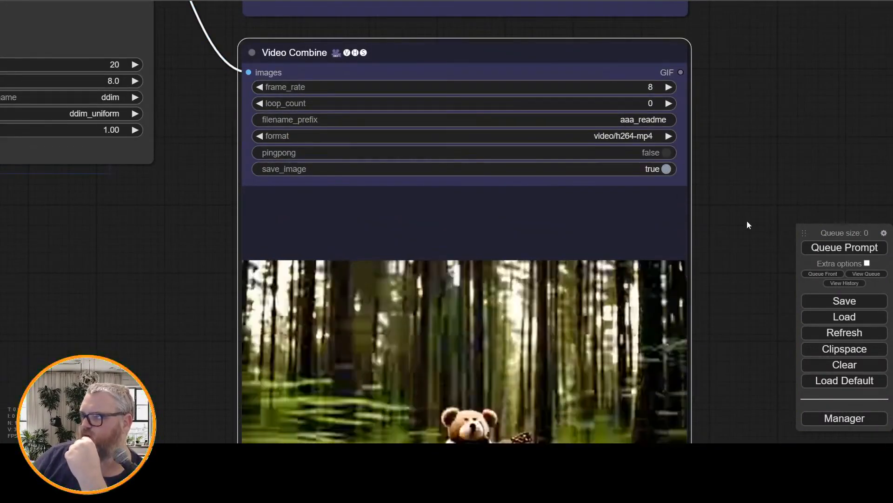
Examine the teddy bear frames in the Image Save preview grid and the upper animation's detail up close.
left_click_drag(747, 222, 641, 254)
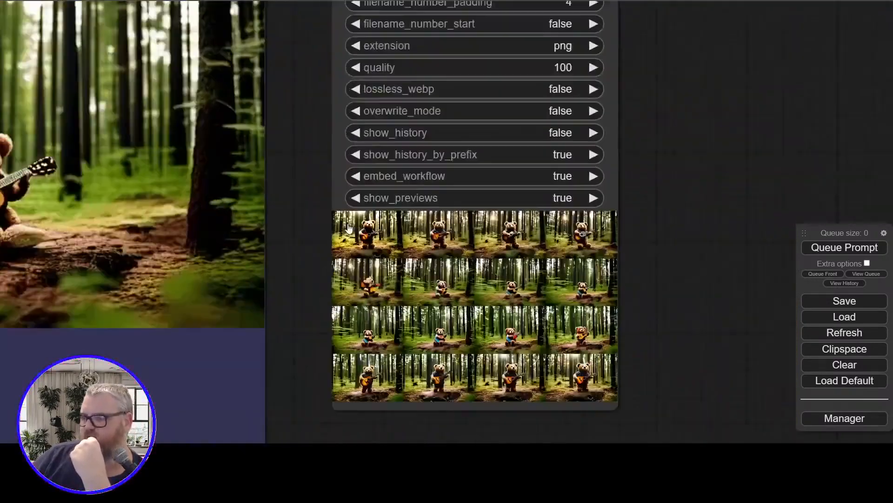
scroll(349, 228, "up", 15)
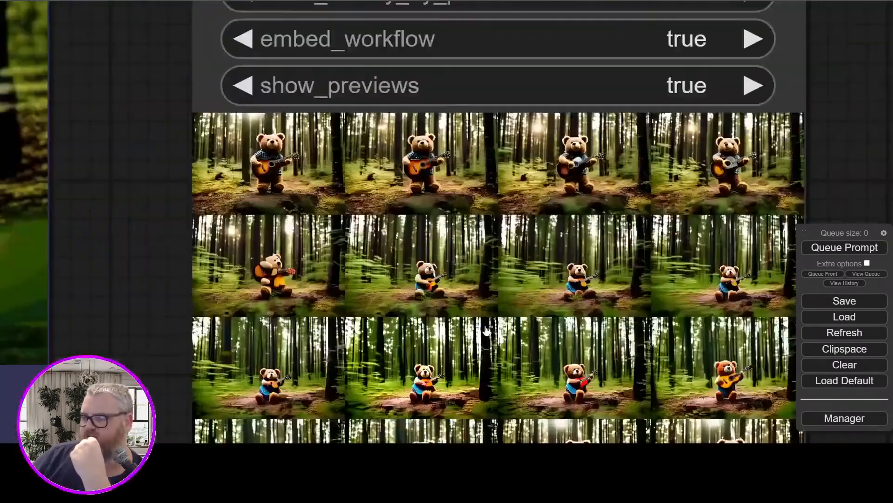
scroll(350, 203, "down", 10)
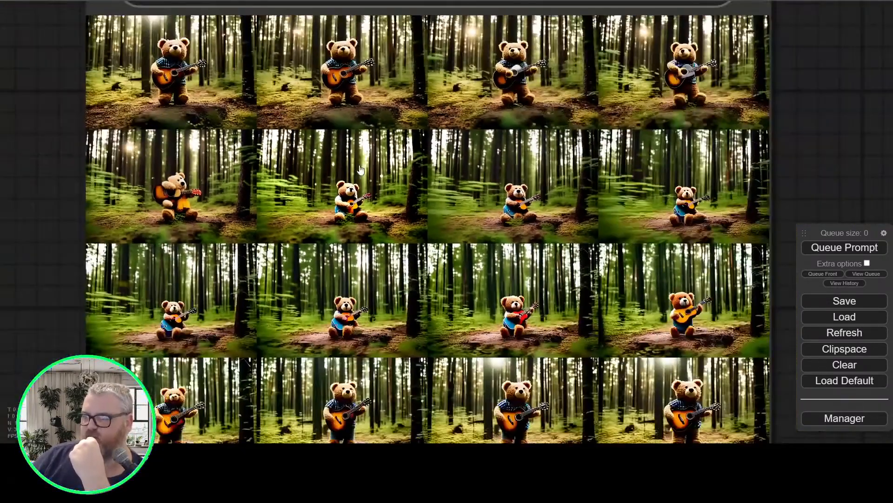
scroll(293, 213, "up", 15)
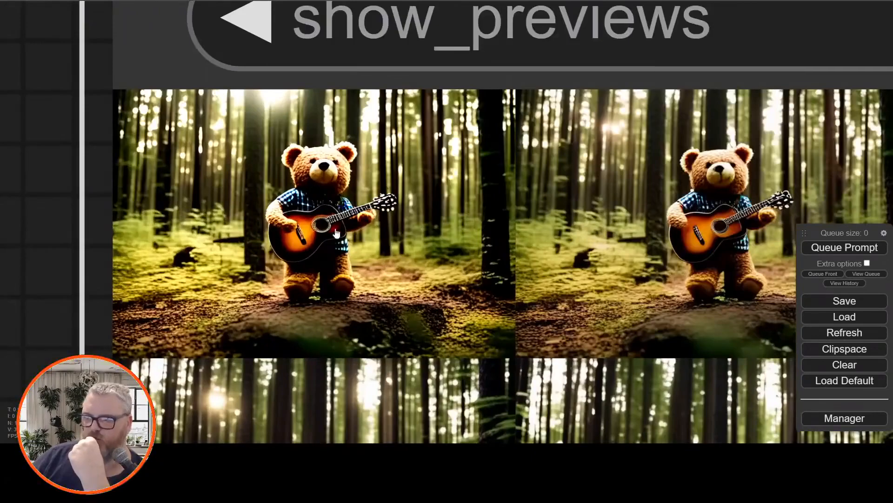
scroll(419, 270, "up", 10)
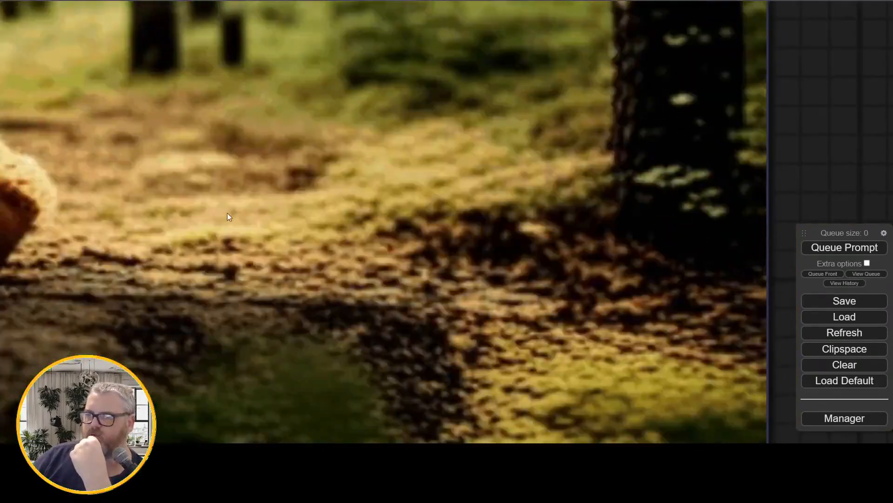
scroll(772, 229, "down", 20)
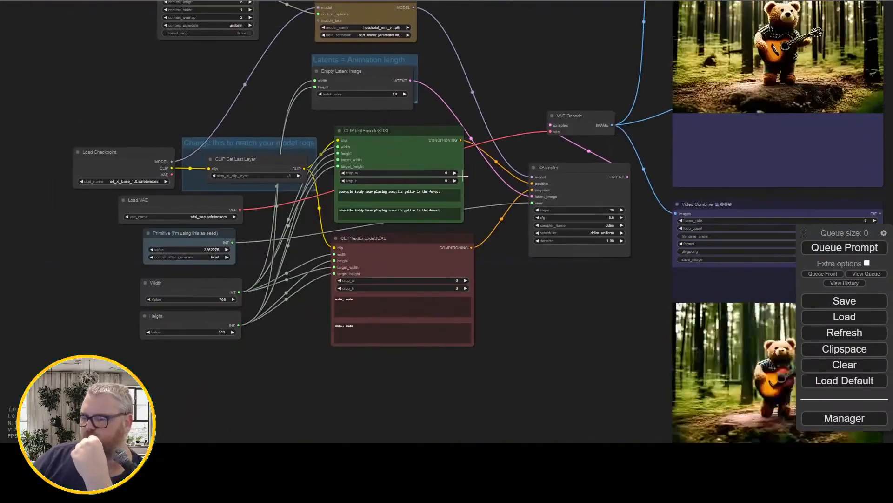
Stop the running ComfyUI server in the command console and confirm terminating the batch job.
scroll(437, 144, "up", 5)
triple_click(462, 229)
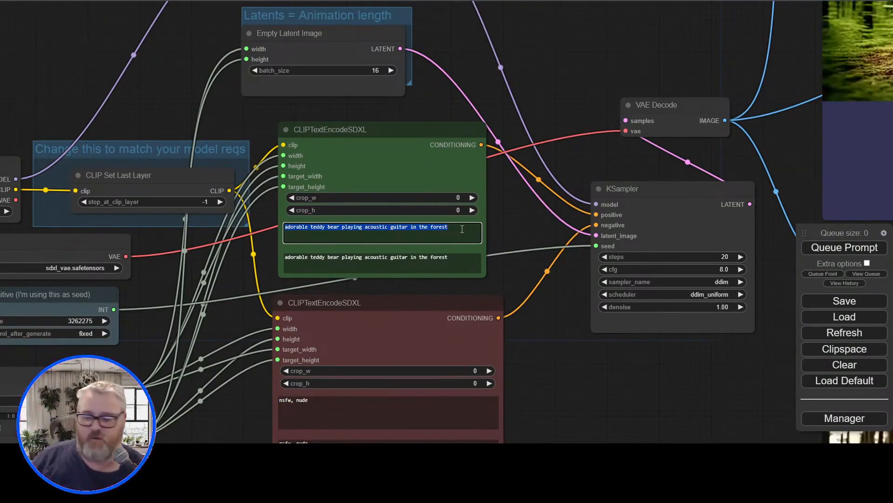
left_click(376, 454)
key("ctrl+c")
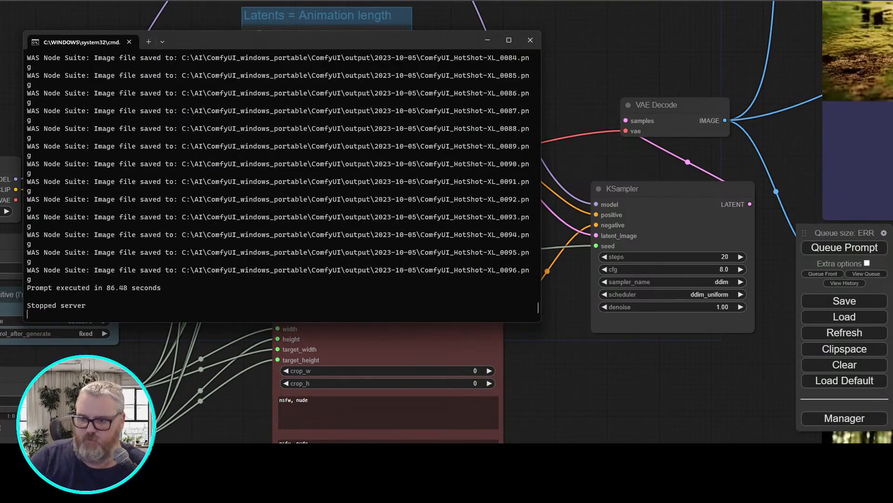
type("y")
key("Return")
Relaunch the ComfyUI server from a previous entry in the Windows Run dialog.
key("super+r")
type("c")
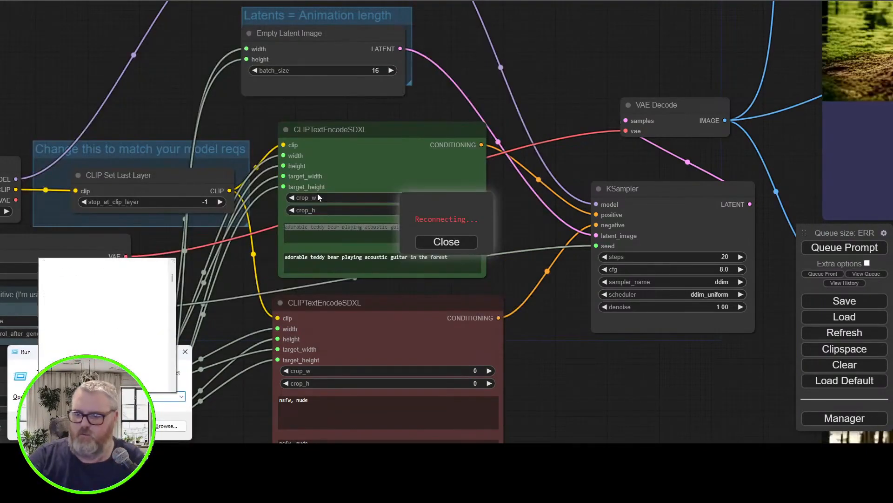
key("Down")
key("Down")
key("Down")
key("Down")
key("Down")
key("Down")
key("Return")
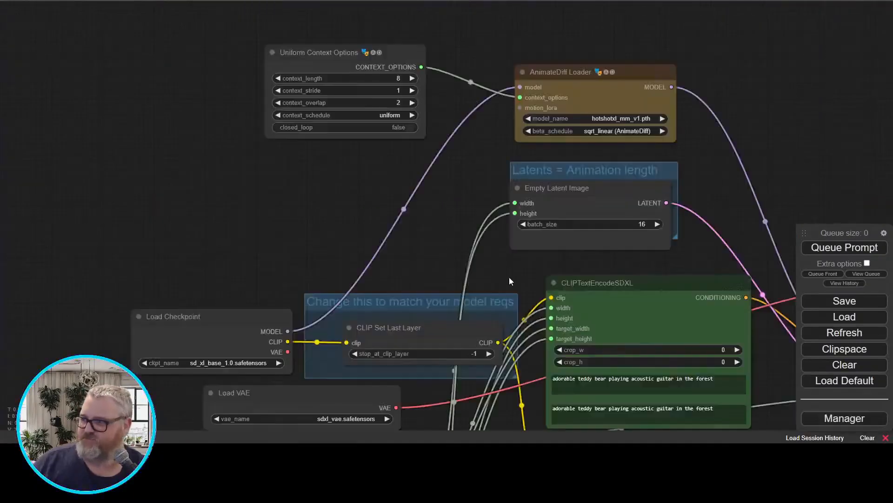
Search the node list for "film" and "interp", try out the Interpolate Clip Sequential (mtb) node and delete it.
double_click(459, 225)
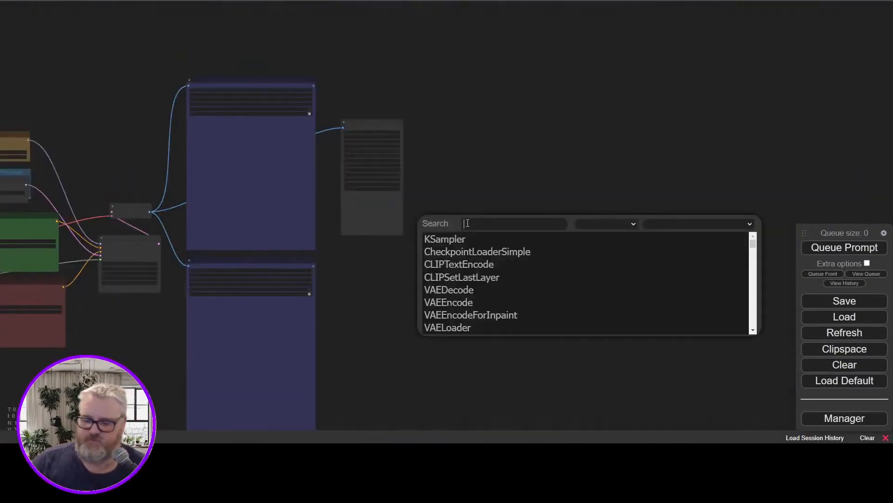
type("film")
key("BackSpace")
key("BackSpace")
key("BackSpace")
key("BackSpace")
type("interp")
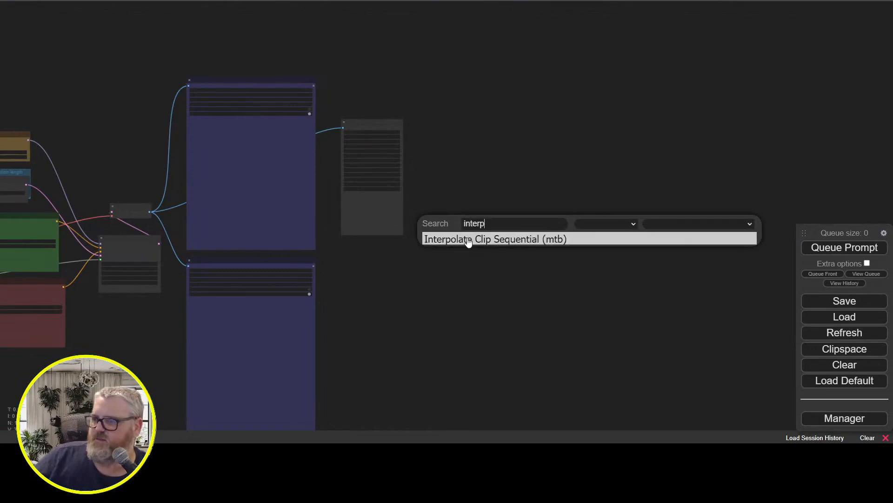
left_click(468, 240)
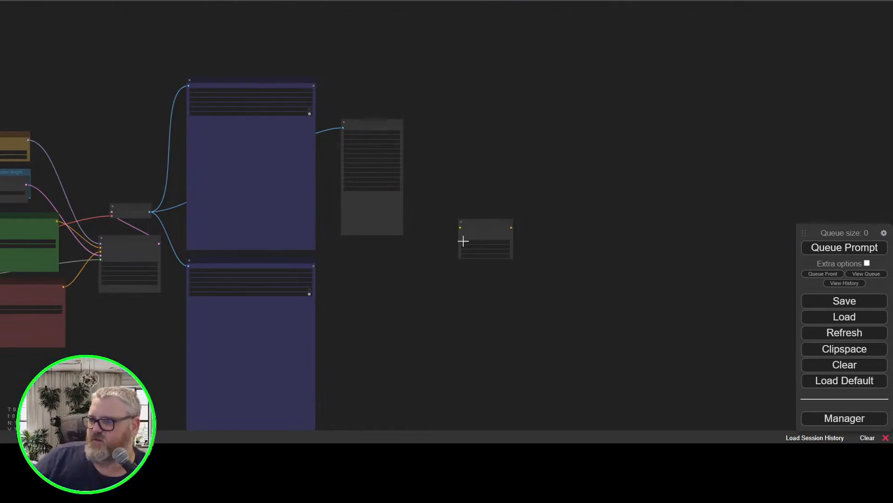
scroll(496, 212, "up", 10)
key("Delete")
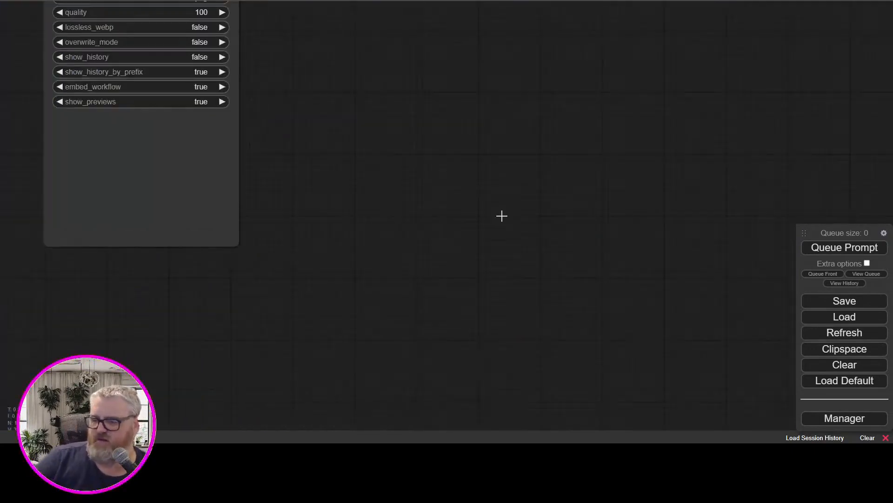
Look through the mtb node categories, such as animation, conditioning, image and transform, for a frame interpolation node.
right_click(464, 229)
left_click(480, 229)
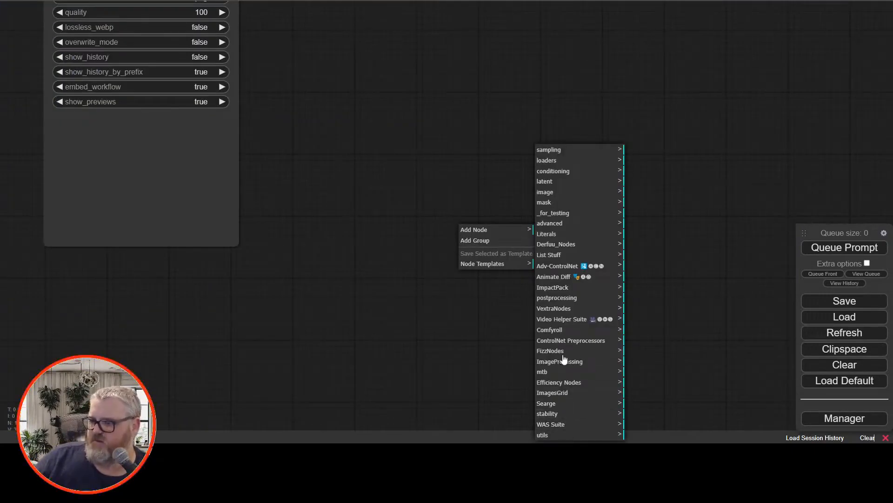
left_click(569, 374)
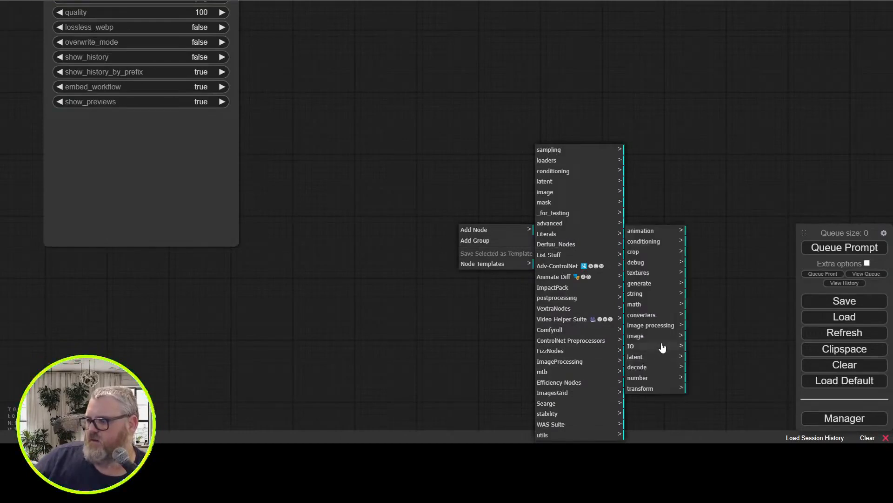
left_click(659, 231)
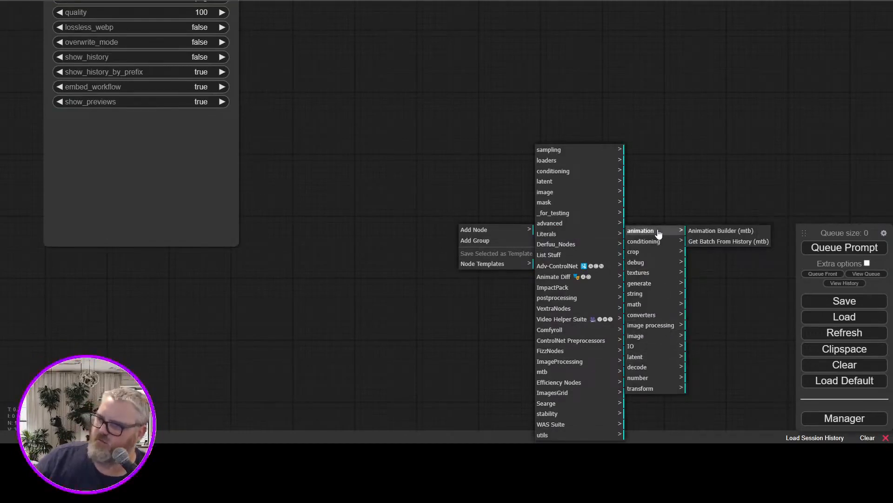
left_click(652, 251)
left_click(644, 241)
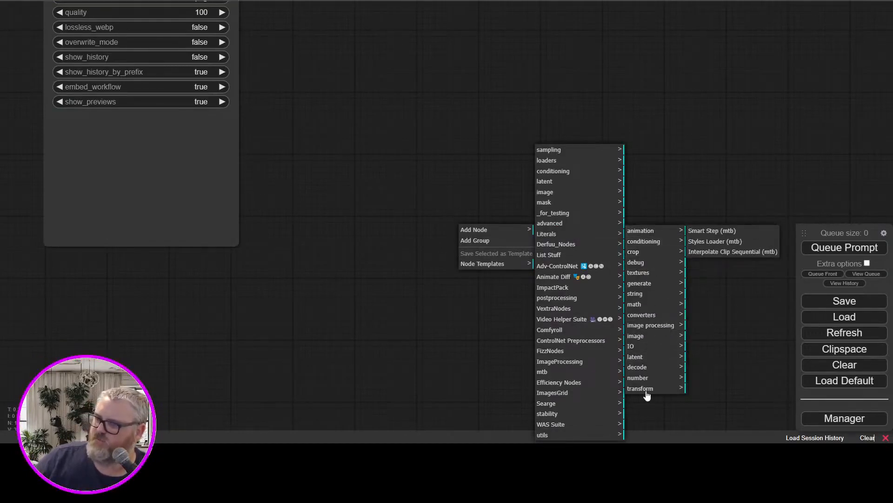
left_click(653, 337)
left_click(655, 326)
left_click(654, 315)
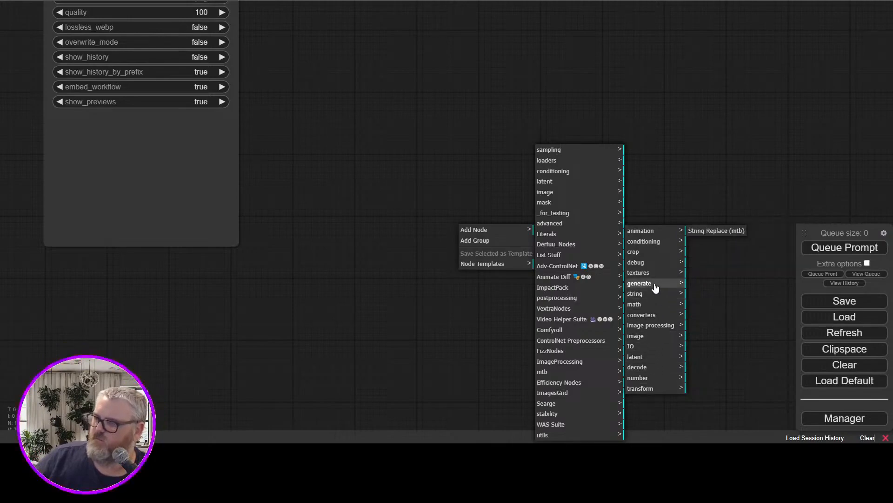
left_click(656, 284)
left_click(654, 272)
left_click(653, 262)
left_click(653, 246)
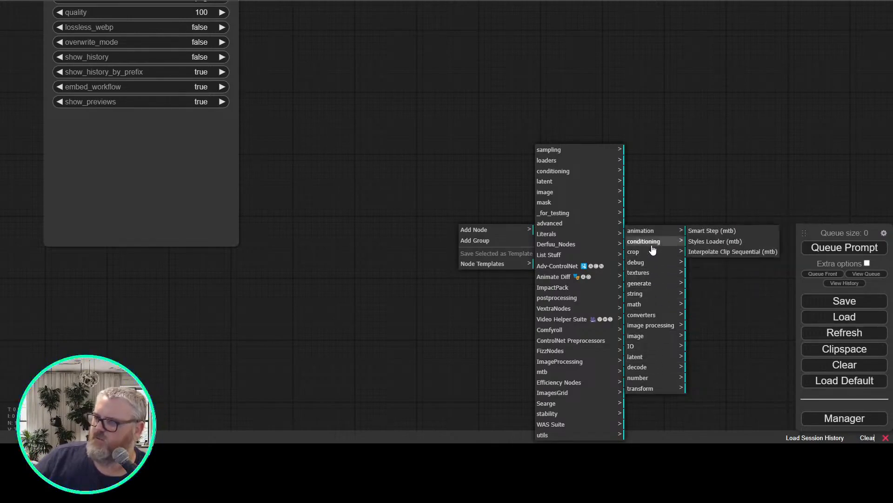
left_click(651, 346)
left_click(650, 378)
left_click(652, 388)
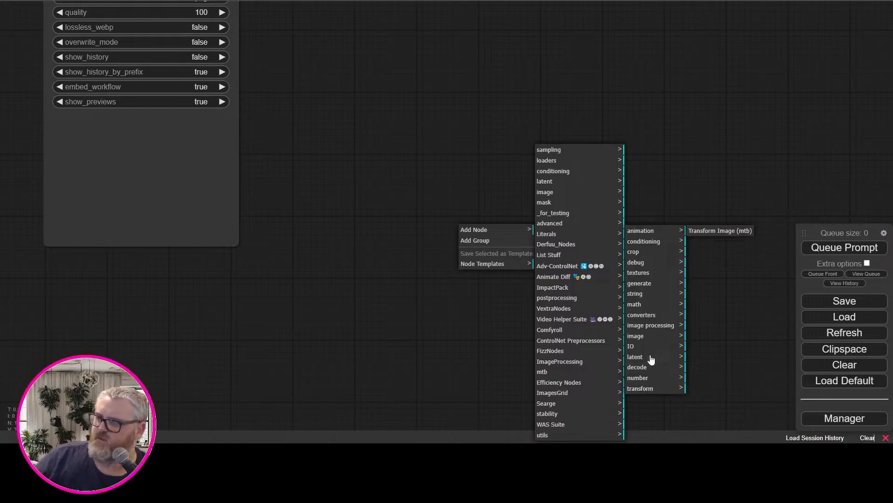
left_click(651, 294)
left_click(649, 282)
left_click(650, 274)
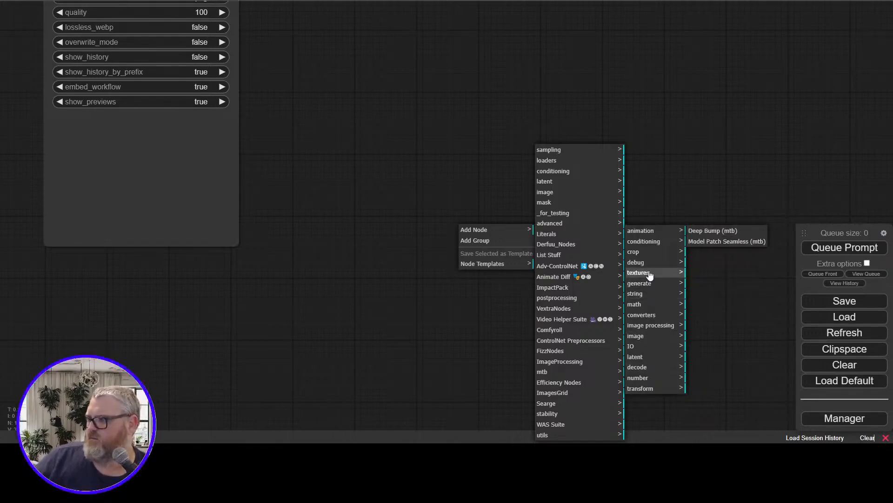
left_click(651, 263)
left_click(652, 242)
left_click(651, 233)
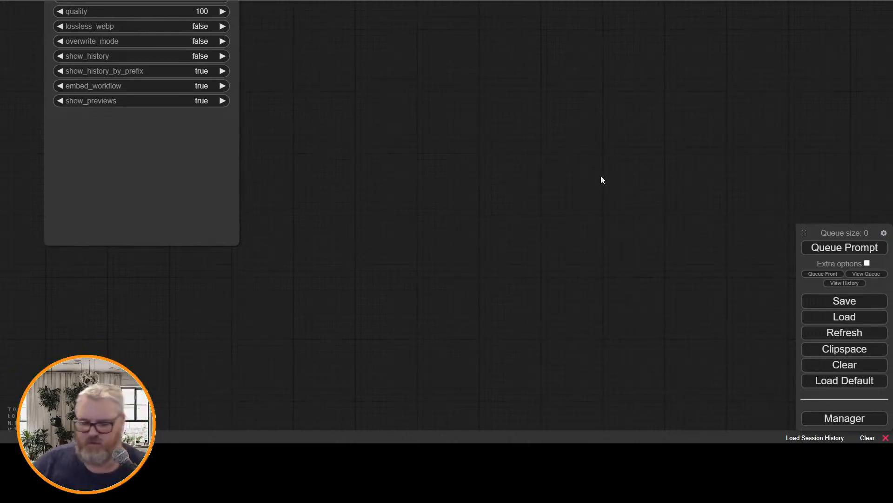
Search the web for "mtb nodes comfy", open the melMass/comfy_mtb GitHub page and read its image interpolation section.
key("ctrl+t")
type("mtb nodes comfy")
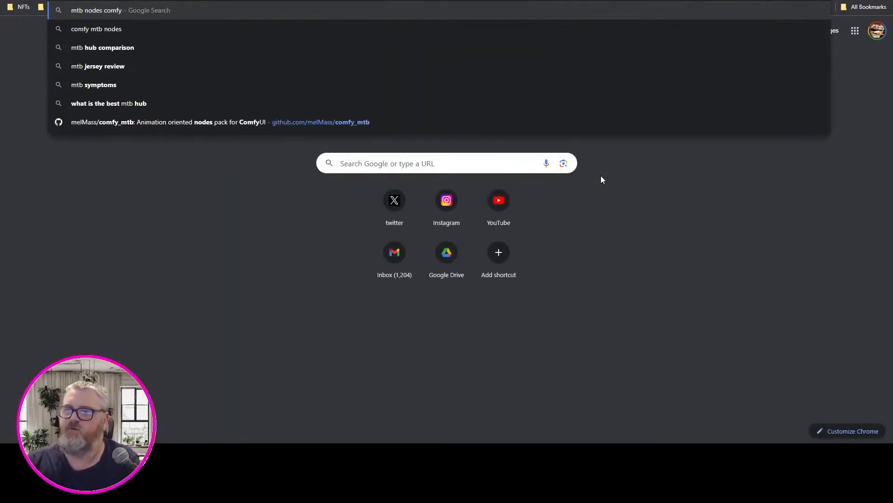
left_click(275, 122)
scroll(261, 154, "down", 15)
left_click(252, 165)
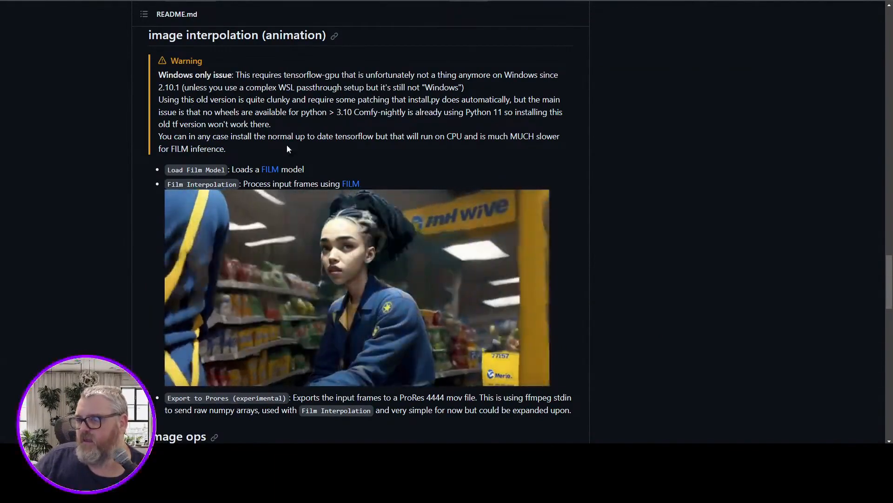
scroll(241, 177, "down", 4)
scroll(240, 177, "down", 1)
scroll(240, 177, "up", 1)
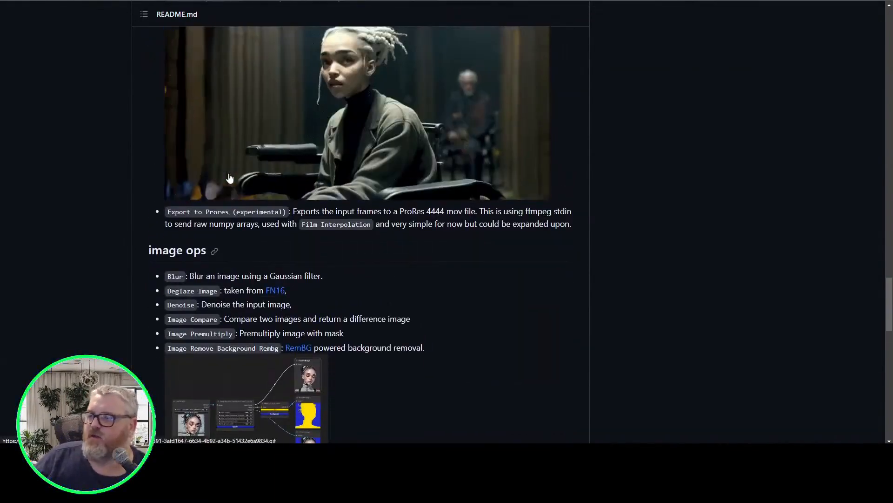
scroll(229, 178, "up", 6)
scroll(230, 178, "down", 1)
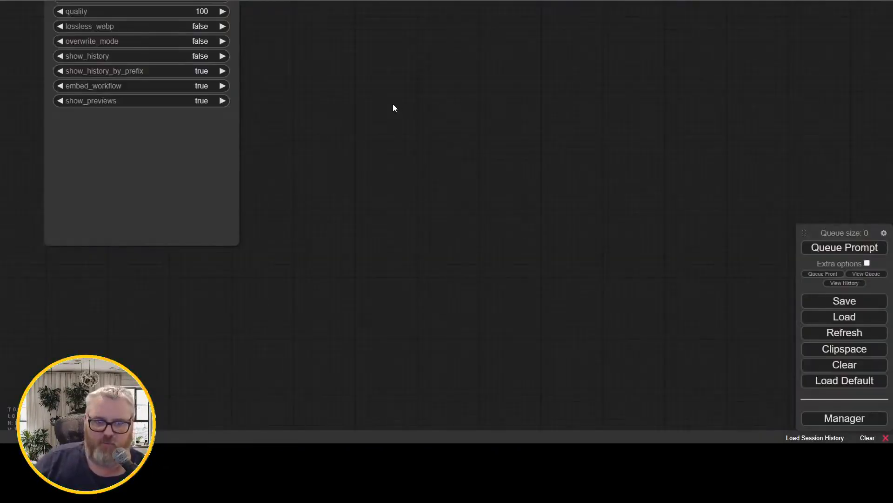
Return to the ComfyUI workflow and change the seed primitive's value to 3264597.
left_click_drag(393, 108, 500, 335)
scroll(337, 157, "down", 5)
left_click_drag(337, 158, 619, 111)
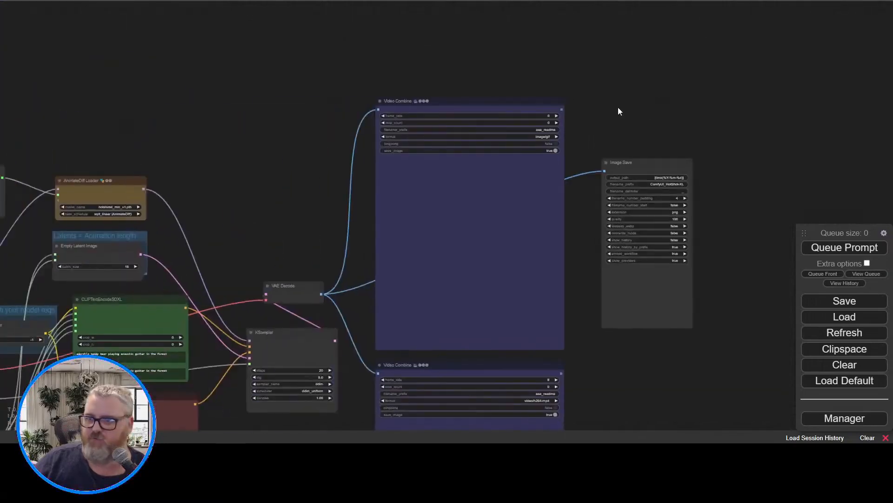
scroll(224, 91, "up", 5)
left_click_drag(247, 144, 512, 51)
left_click_drag(42, 298, 232, 54)
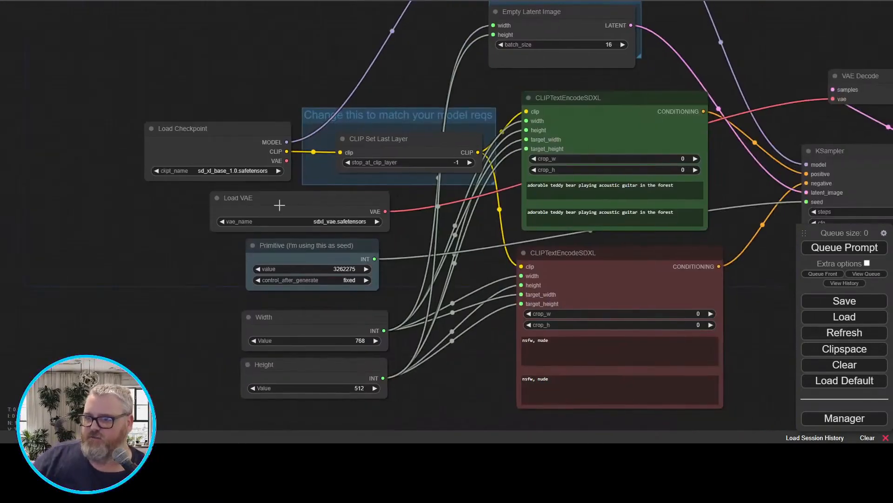
left_click_drag(170, 293, 97, 283)
left_click_drag(267, 259, 386, 266)
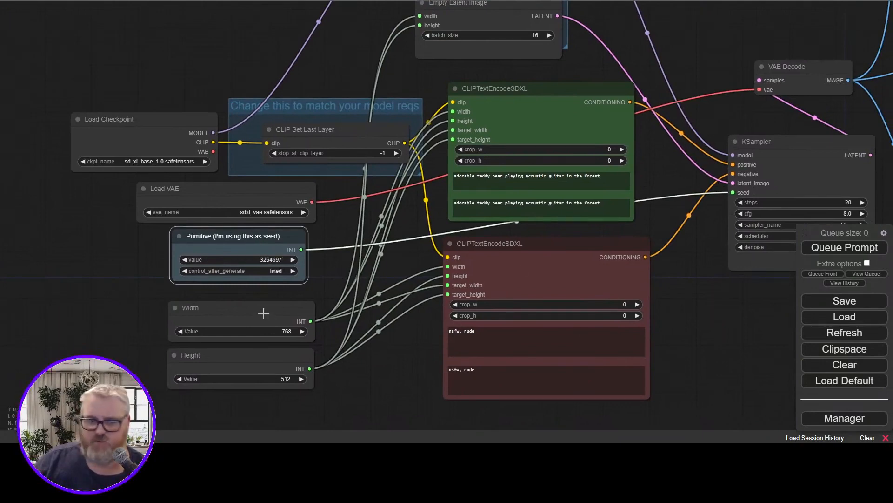
left_click(285, 334)
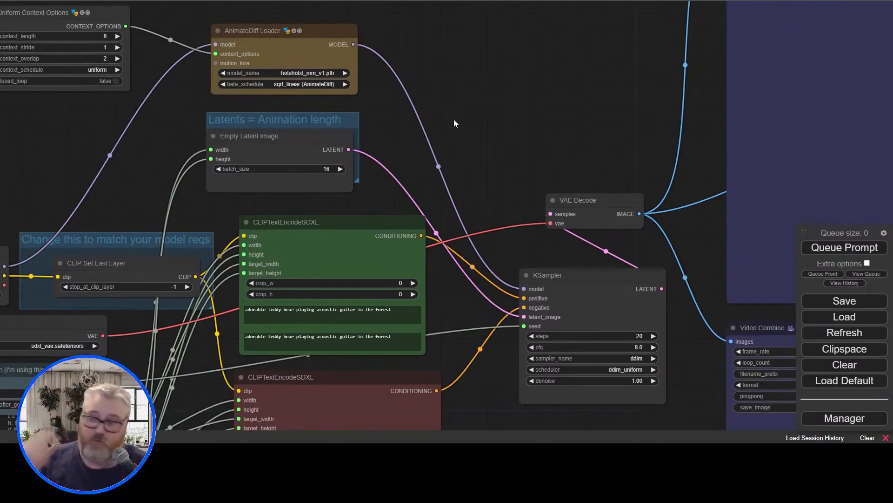
Set the filename prefix of the image/gif Video Combine node to hotshot-gif.
left_click_drag(464, 102, 309, 46)
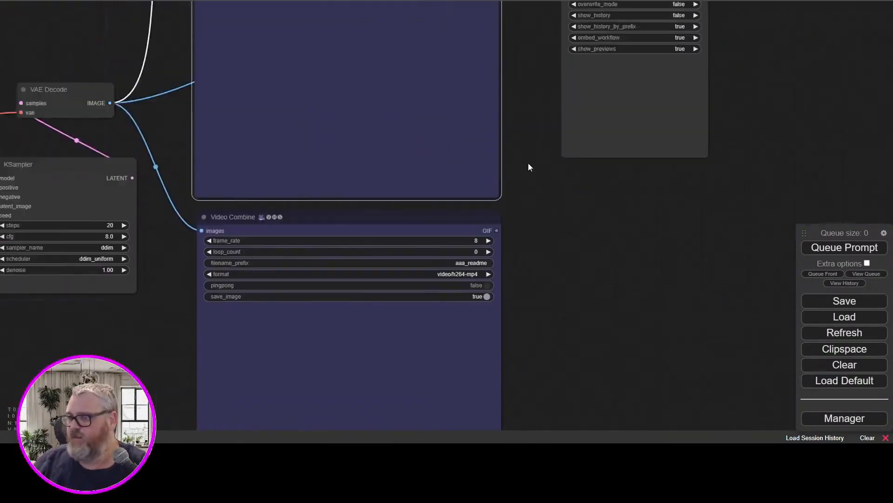
left_click_drag(529, 163, 587, 382)
left_click(663, 121)
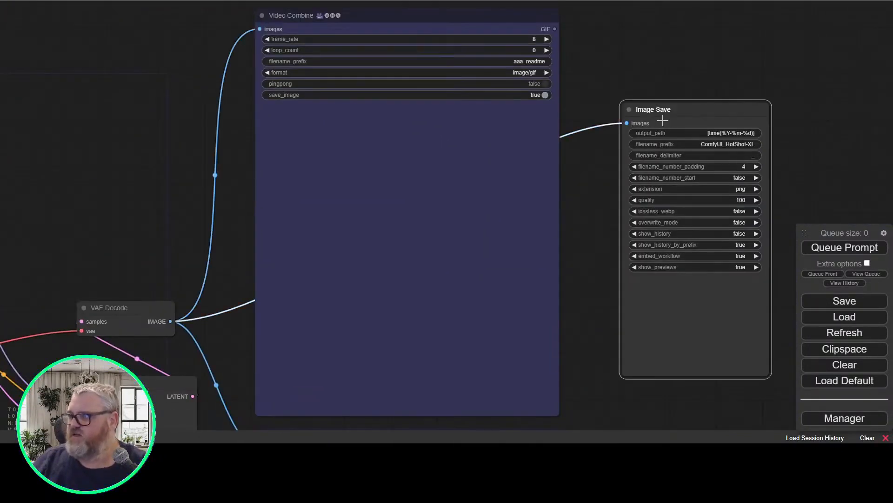
left_click(538, 65)
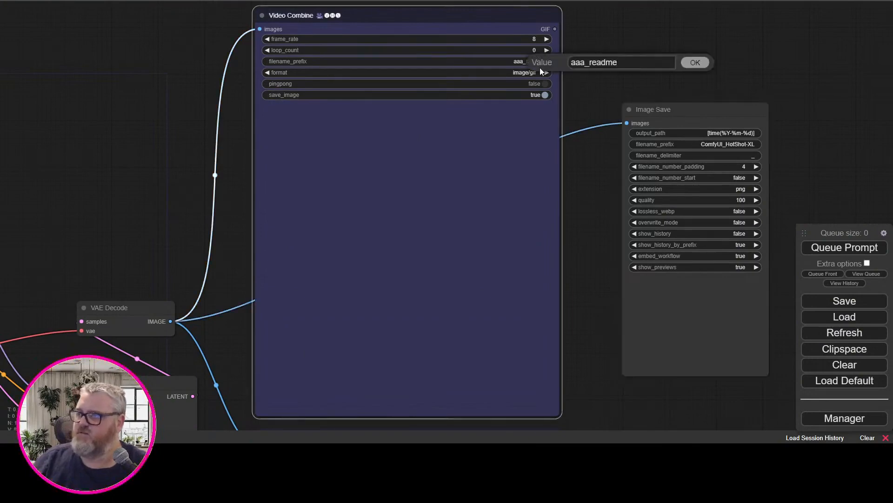
key("ctrl+a")
type("hotsh")
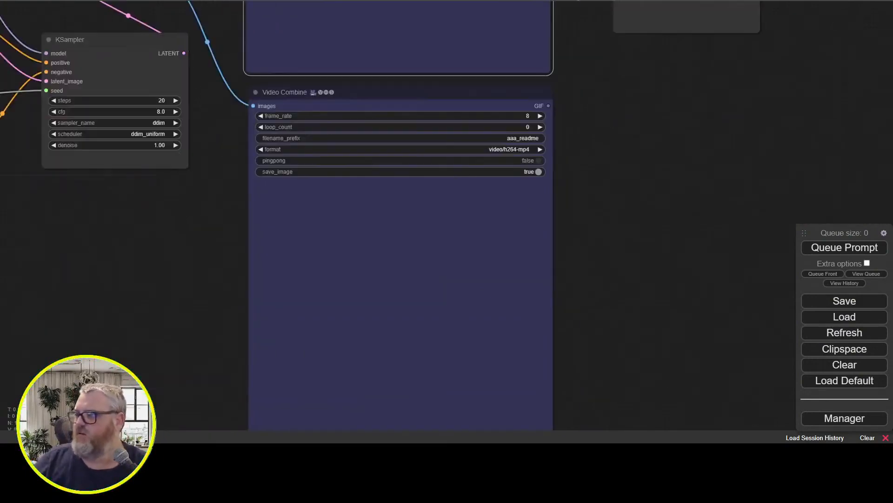
Set the filename prefix of the video/h264-mp4 Video Combine node to hotshot-mp4.
left_click(522, 138)
key("ctrl+a")
type("h")
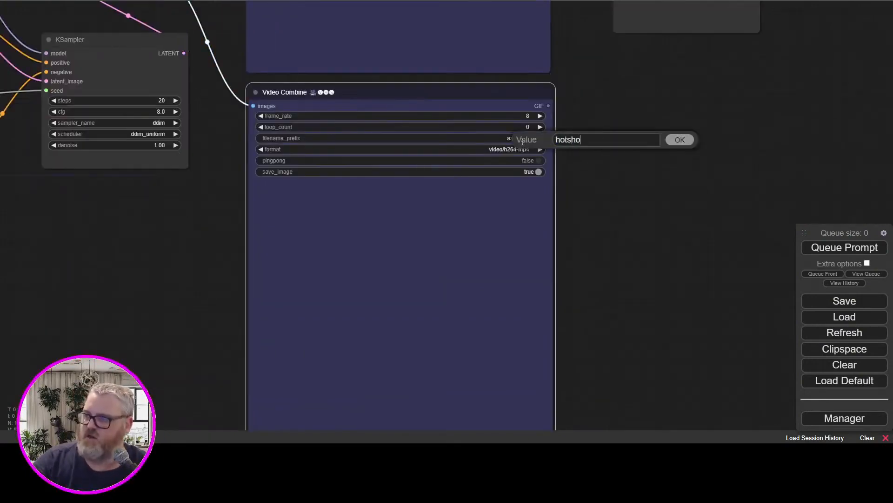
type("otshot-mp4")
key("Return")
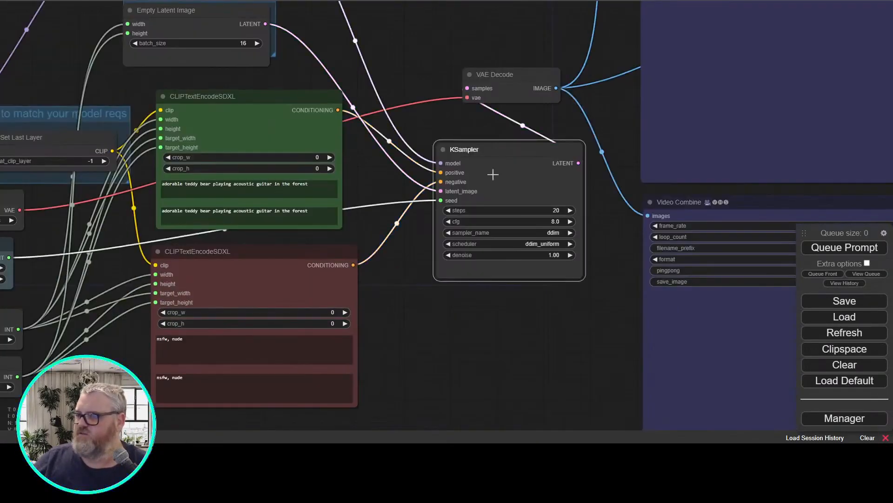
Replace both text prompts in the green CLIPTextEncodeSDXL node with "martha stewart baking some concrete muffins".
left_click(282, 186)
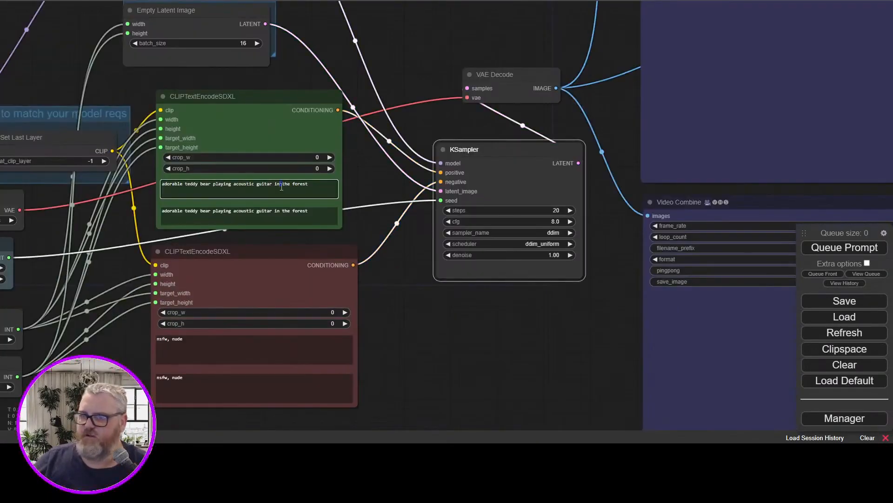
triple_click(282, 186)
right_click(281, 188)
left_click(281, 186)
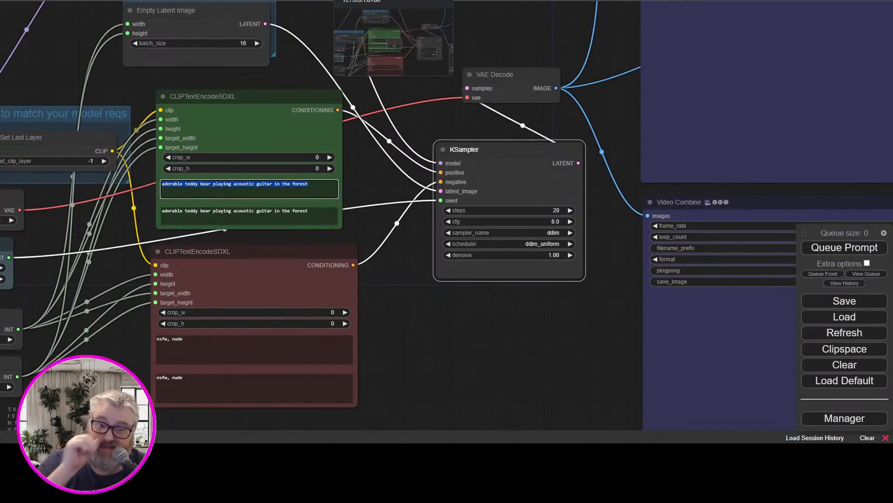
type("a")
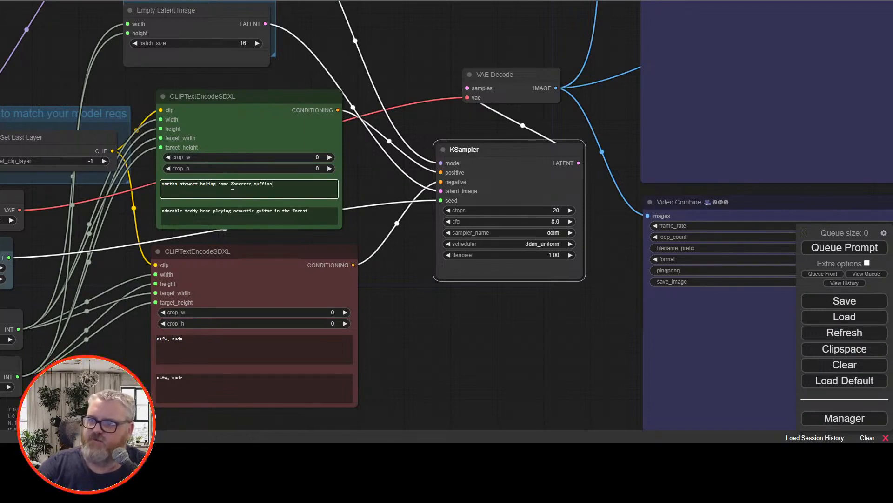
left_click(235, 212)
key("ctrl+a")
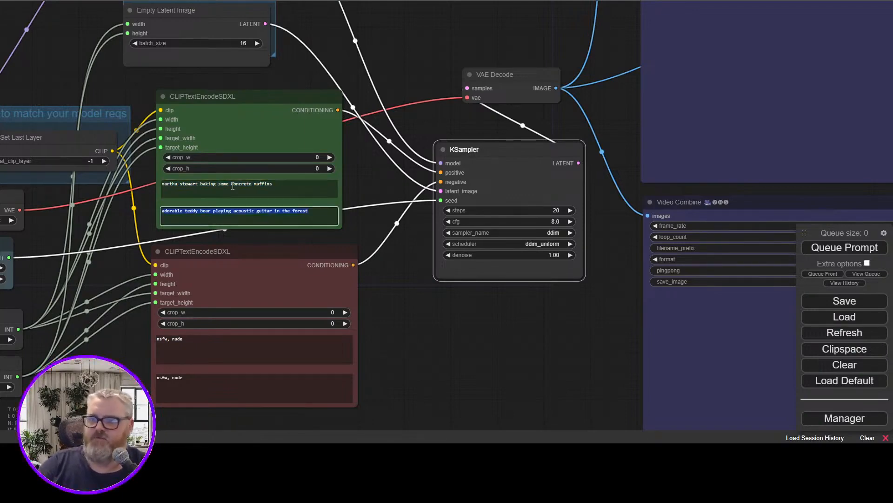
type("martha stewart baking some concrete muffins")
Set the Empty Latent Image batch size to 24 and queue the prompt.
left_click(240, 43)
type("24")
key("Return")
left_click_drag(390, 370, 544, 342)
left_click(145, 312)
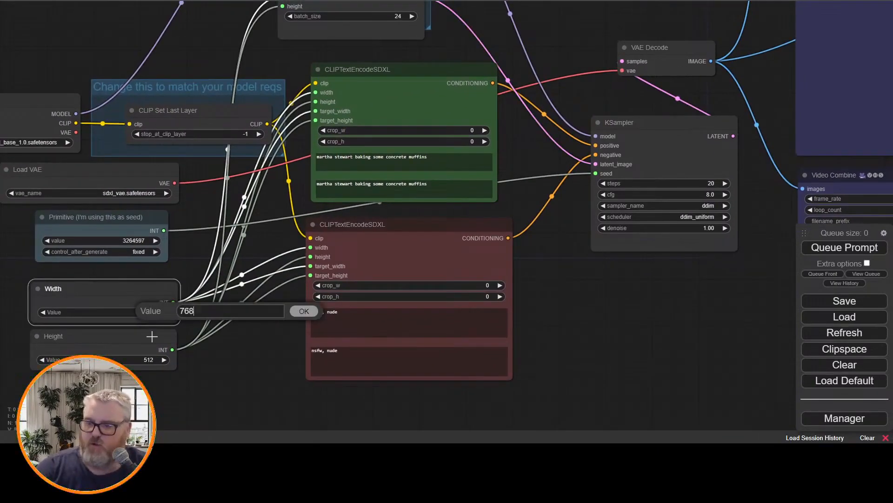
key("Return")
left_click(845, 247)
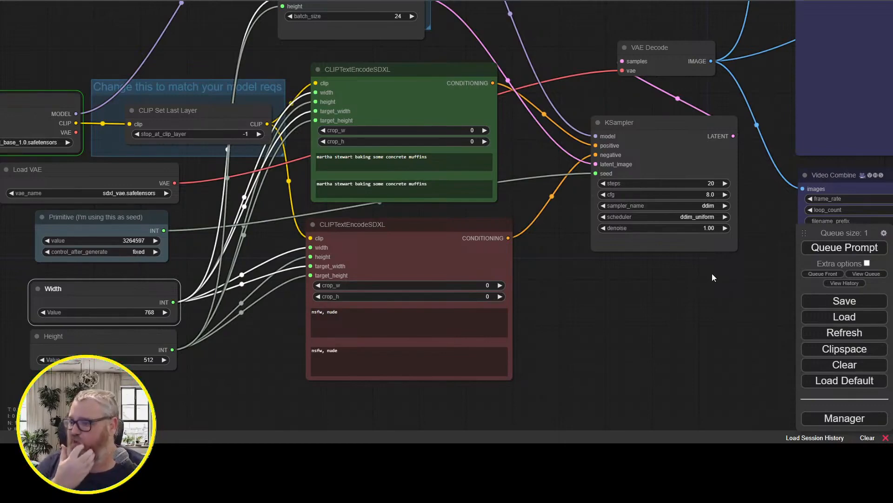
Switch to the command console and check the DDIM sampler's progress on the queued generation.
left_click_drag(106, 49, 188, 156)
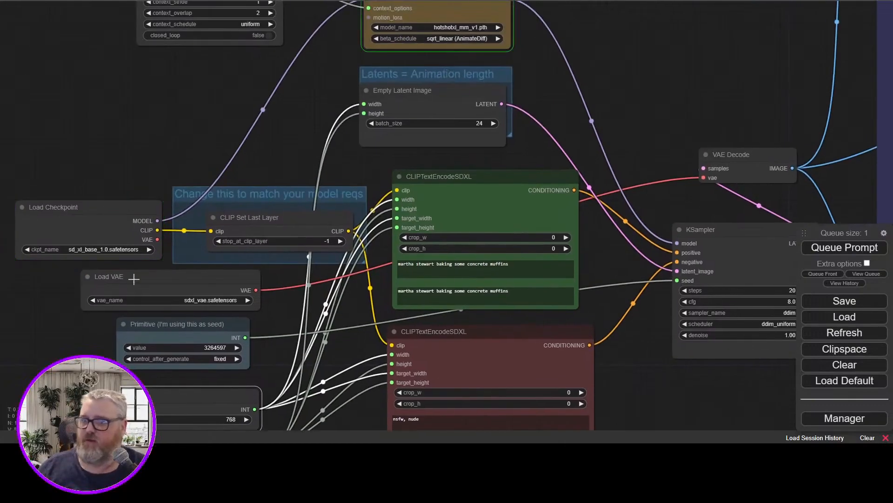
key("alt+Tab")
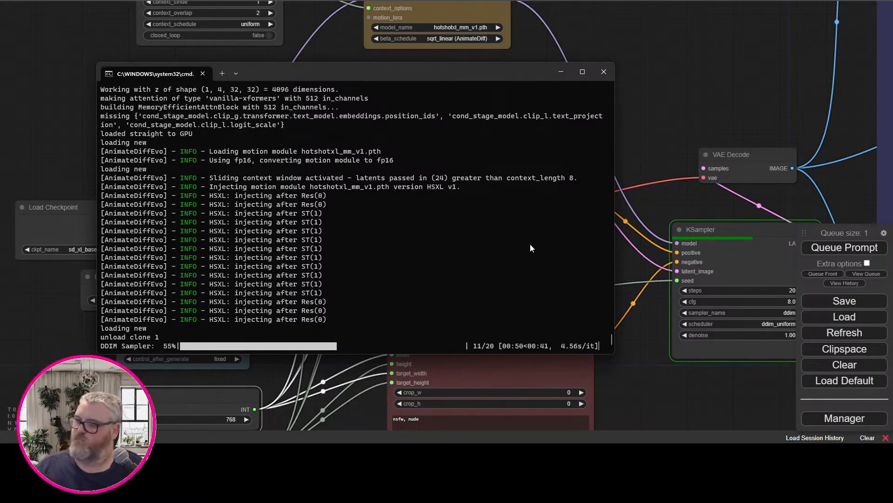
mouse_move(160, 454)
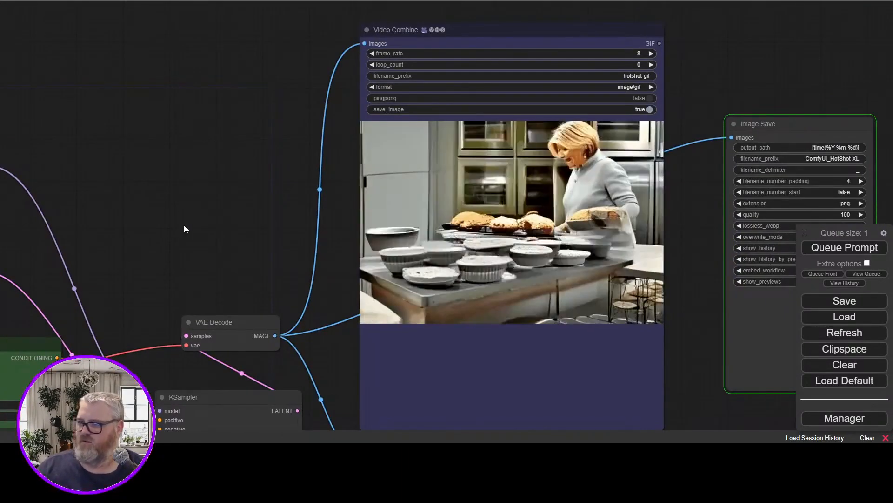
Examine the generated baking animation and view one of its saved frames enlarged.
scroll(184, 229, "down", 2)
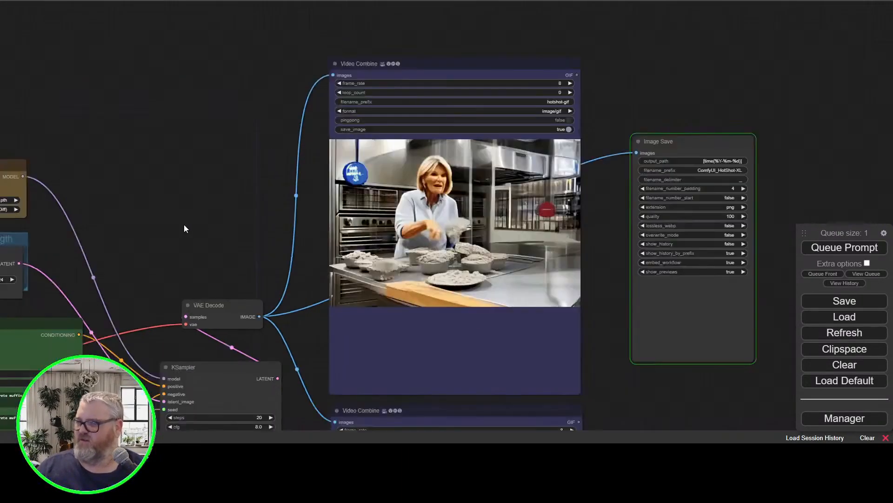
scroll(184, 224, "up", 5)
left_click_drag(183, 225, 33, 222)
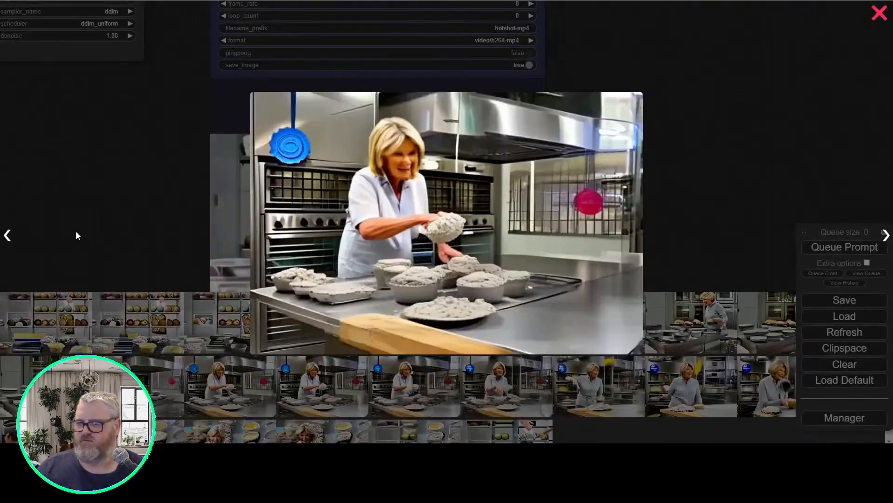
left_click(163, 234)
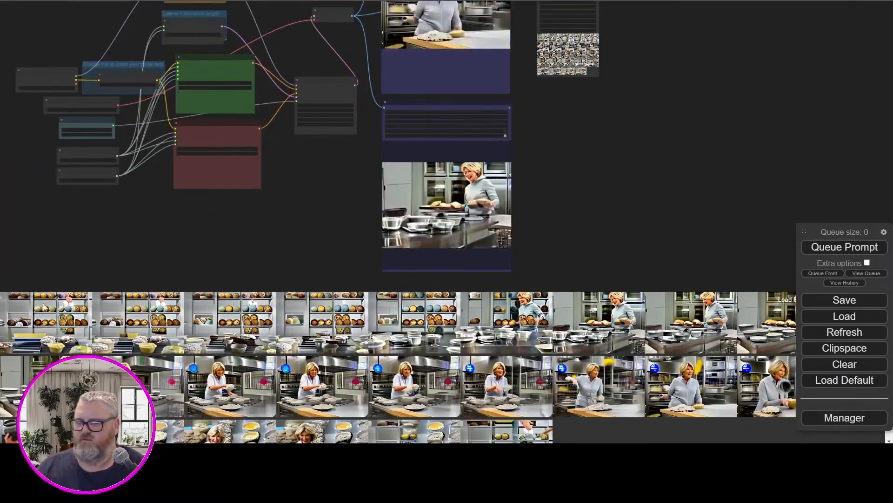
Page back and forth through the enlarged saved frames of the baking animation, comparing the scenes, and close the enlarged view.
left_click(46, 322)
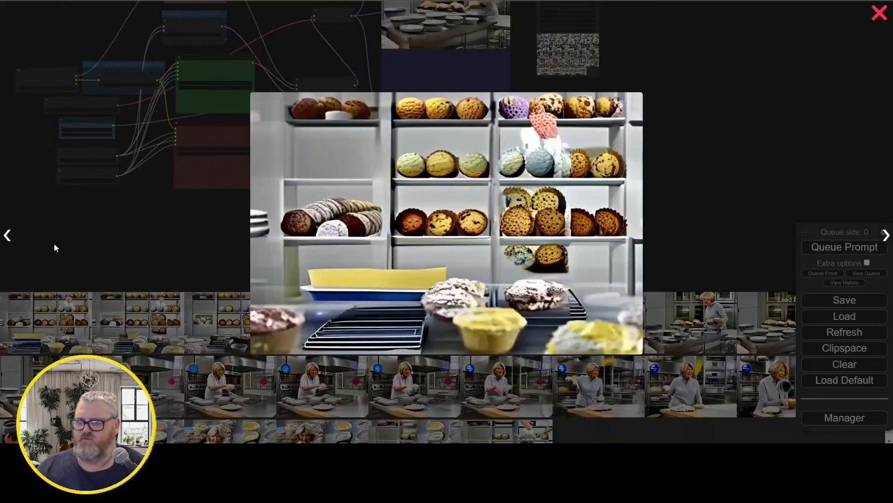
left_click(886, 237)
left_click(886, 237)
left_click(886, 238)
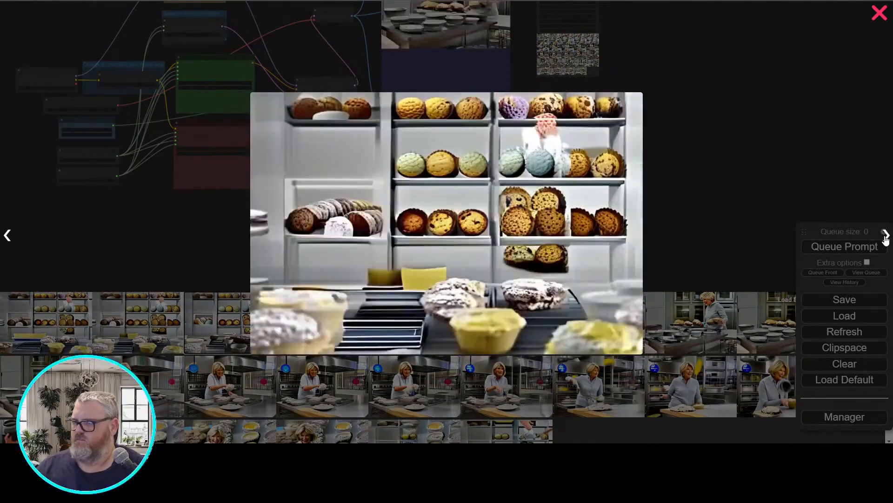
left_click(885, 237)
left_click(10, 236)
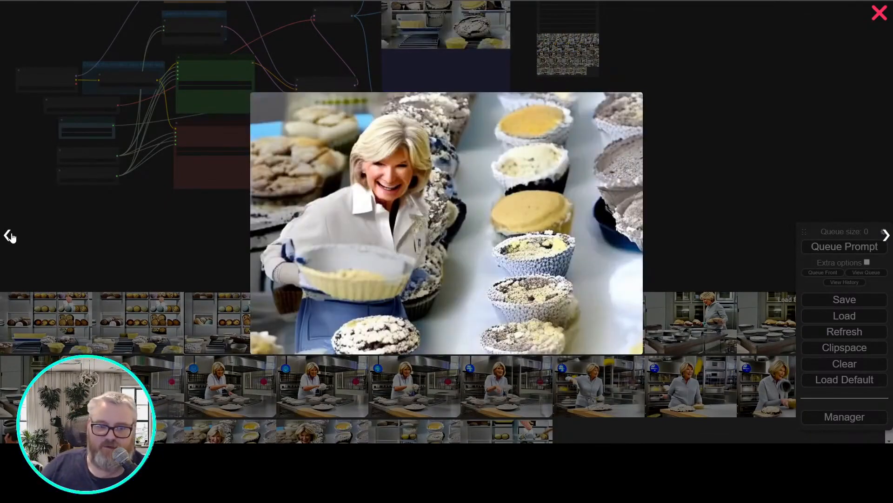
left_click(9, 235)
left_click(9, 236)
left_click(9, 235)
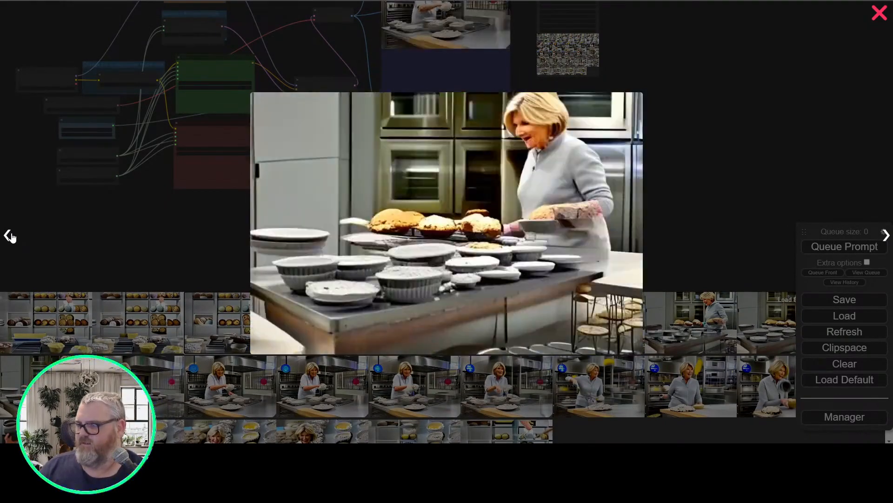
left_click(9, 235)
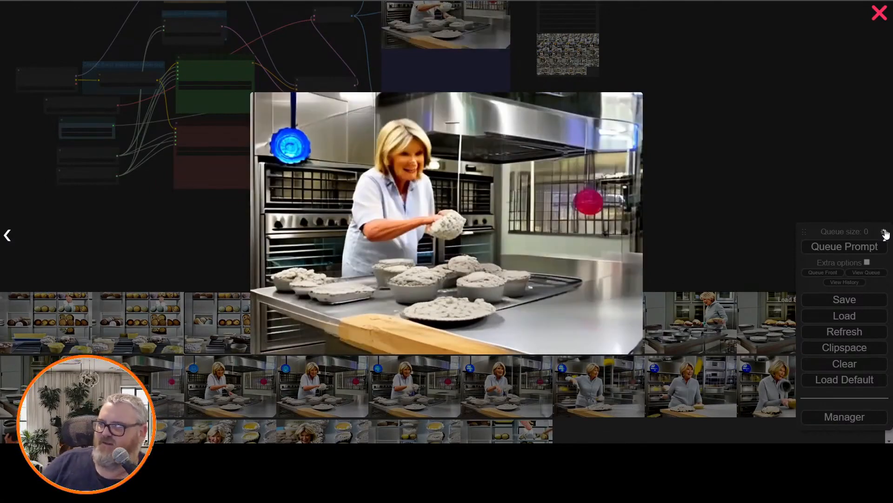
left_click(885, 234)
left_click(885, 234)
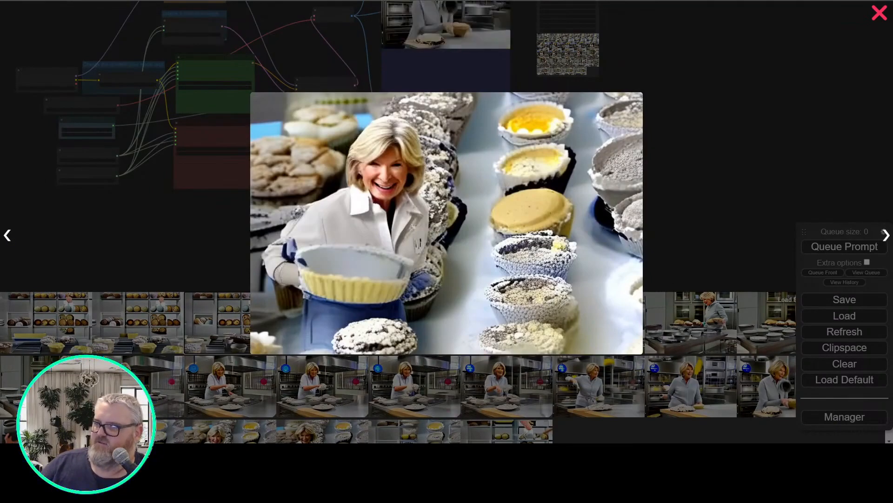
left_click(879, 13)
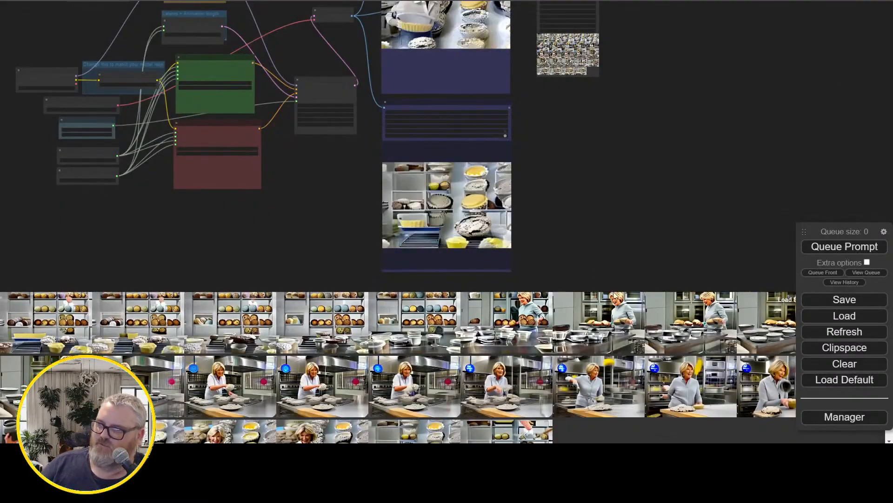
Close the image feed covering the workflow graph, moving the queue control panel out of its way and back.
left_click(598, 322)
left_click(887, 62)
scroll(576, 152, "up", 10)
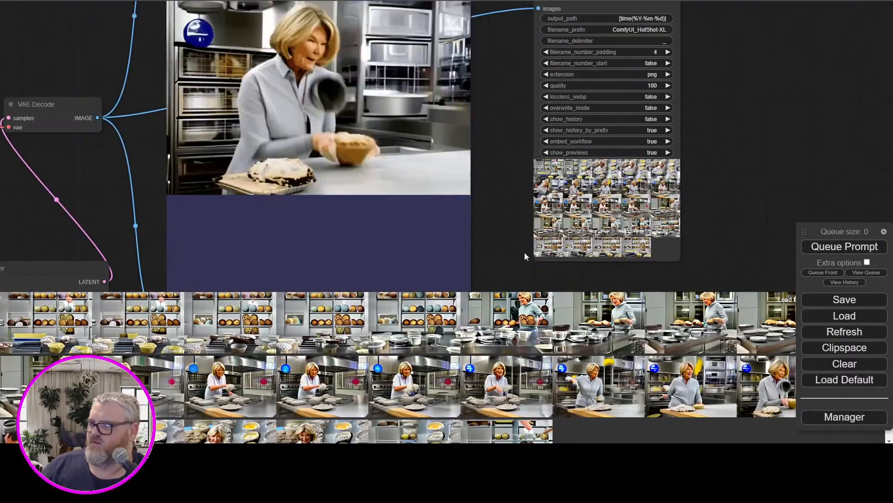
left_click_drag(804, 232, 743, 94)
left_click(877, 300)
left_click_drag(723, 52, 803, 239)
Queue the current prompt again and show the list of running and pending jobs.
left_click(836, 255)
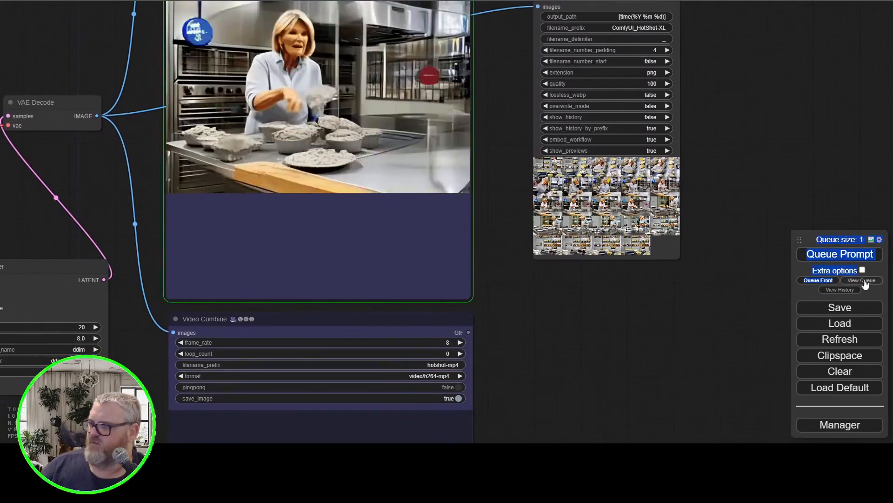
left_click(862, 280)
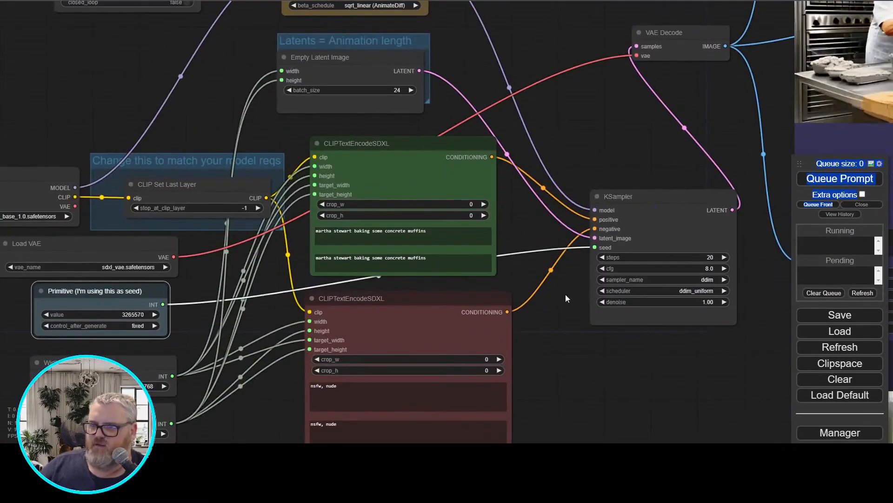
Replace both positive text prompts with "grilled cheese sandwich basking in the sun, beside a swimming pool" and queue the prompt.
triple_click(386, 240)
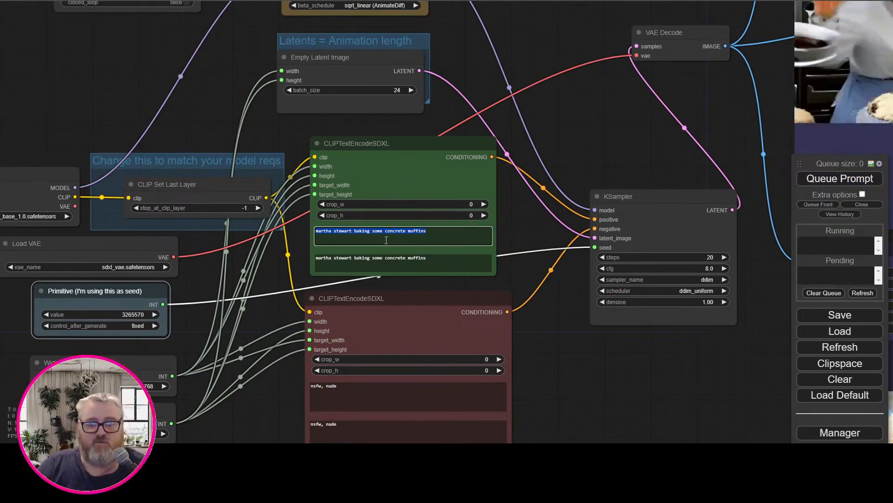
type("grilled ch")
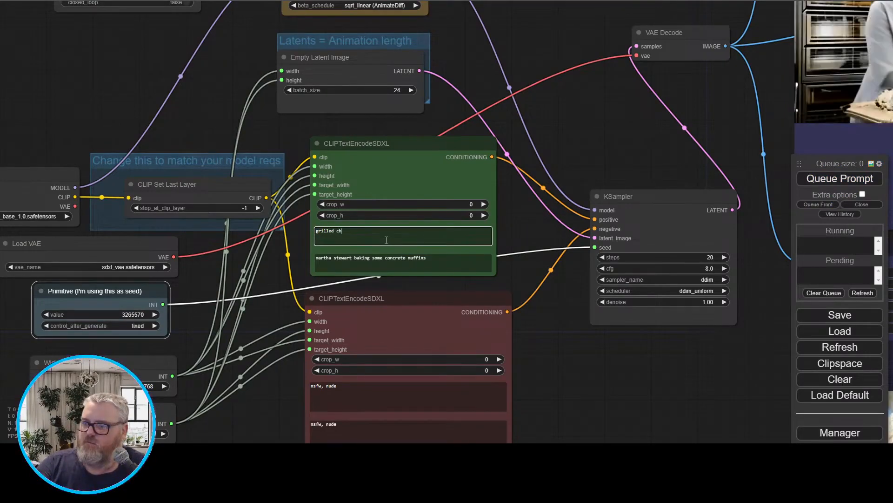
type("eese sandwich b")
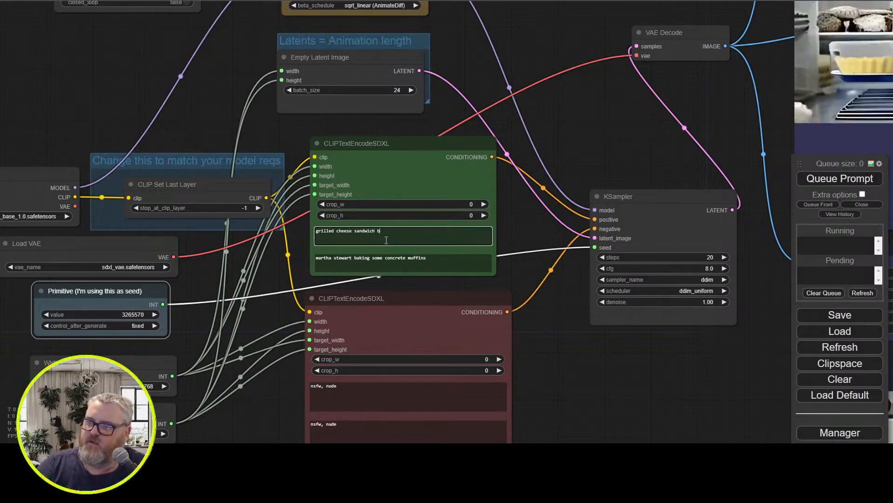
type("asking in the sun")
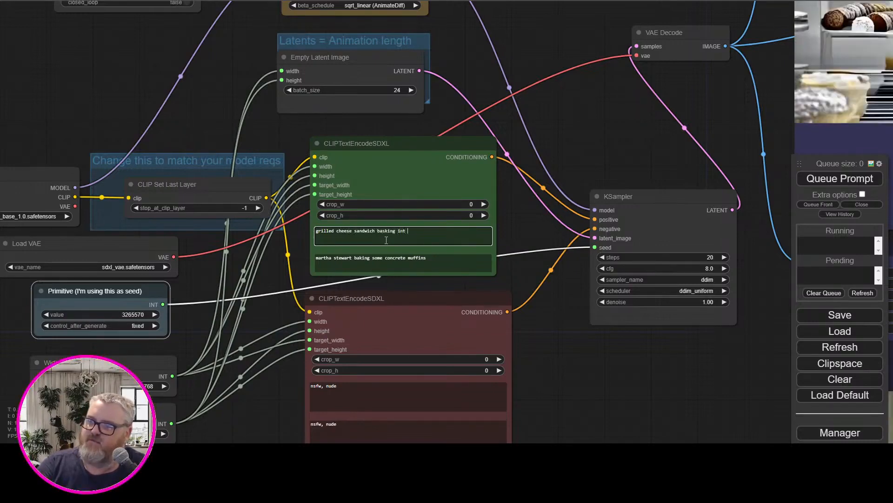
type(", beside a")
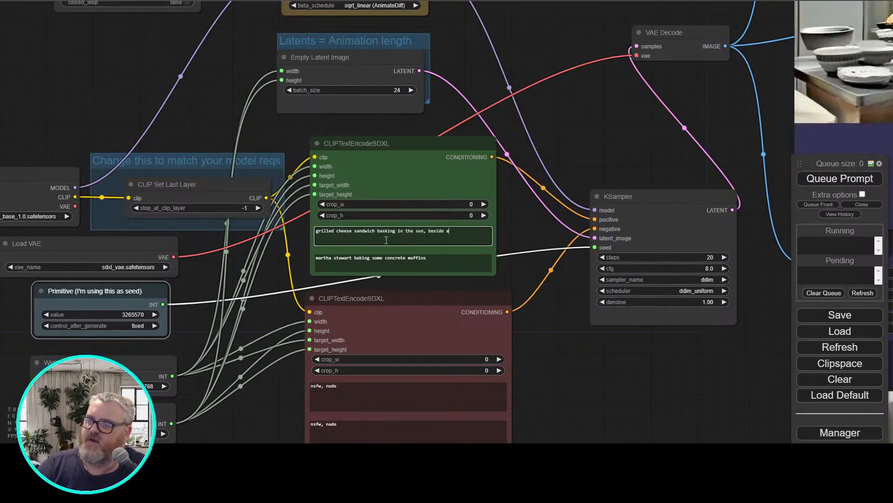
type(" swimming pool")
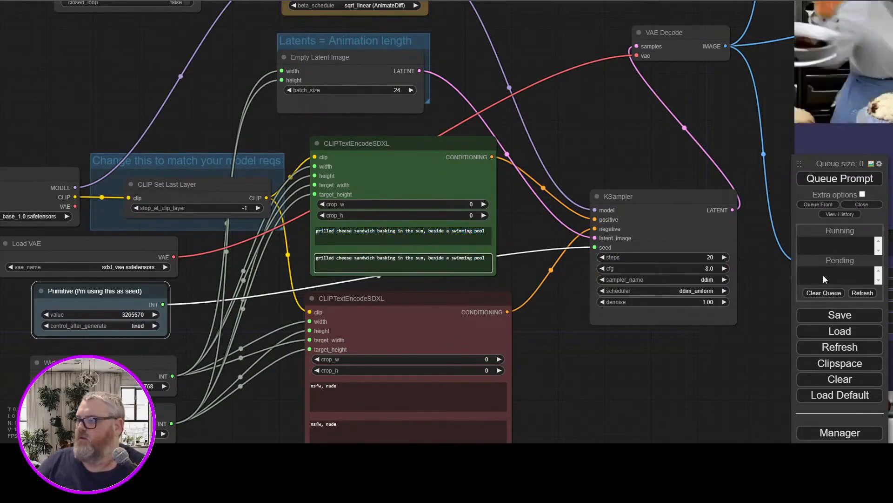
key("ctrl+Return")
left_click_drag(617, 134, 185, 170)
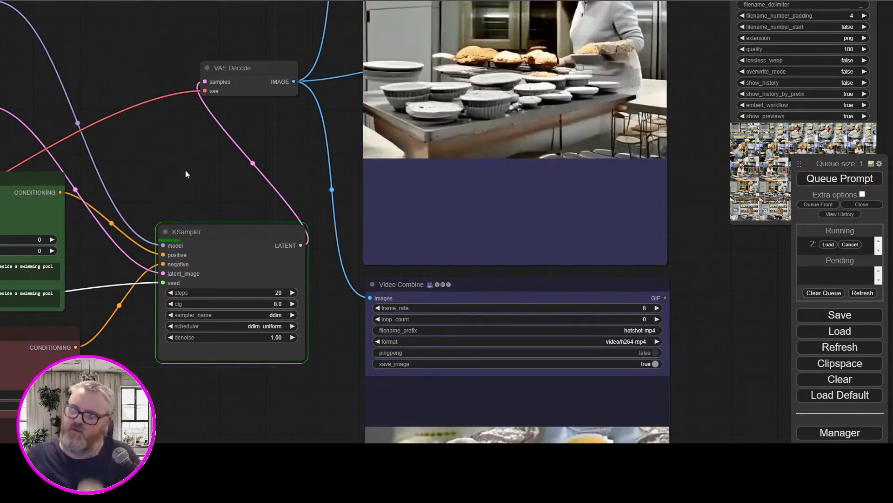
Switch to Civitai and add SDXL 1.0 to the base model filters of the LoRA listing.
key("ctrl+Tab")
left_click(797, 75)
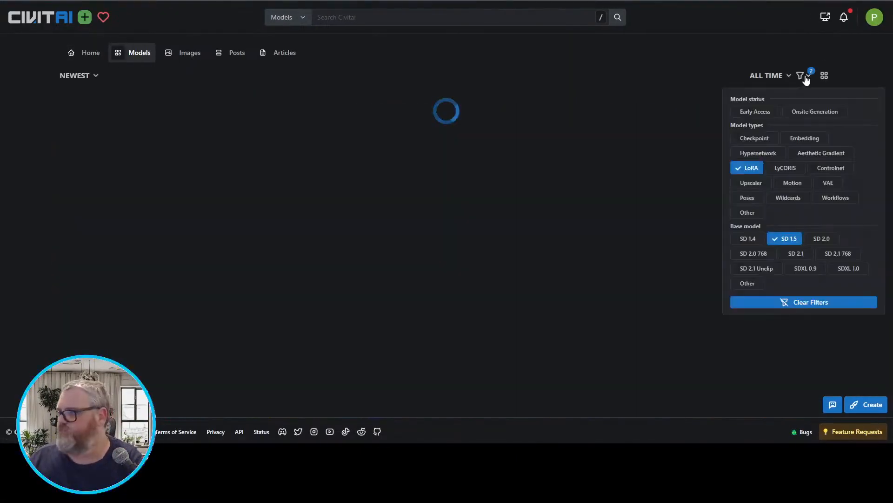
left_click(840, 269)
left_click(548, 66)
Browse the filtered LoRA models across the background, style, celebrity, objects and assets categories.
scroll(450, 143, "down", 20)
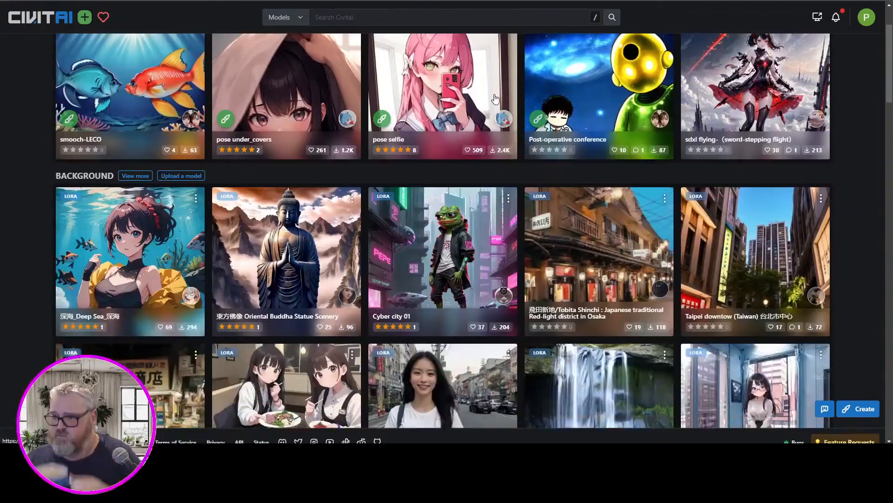
scroll(450, 143, "down", 20)
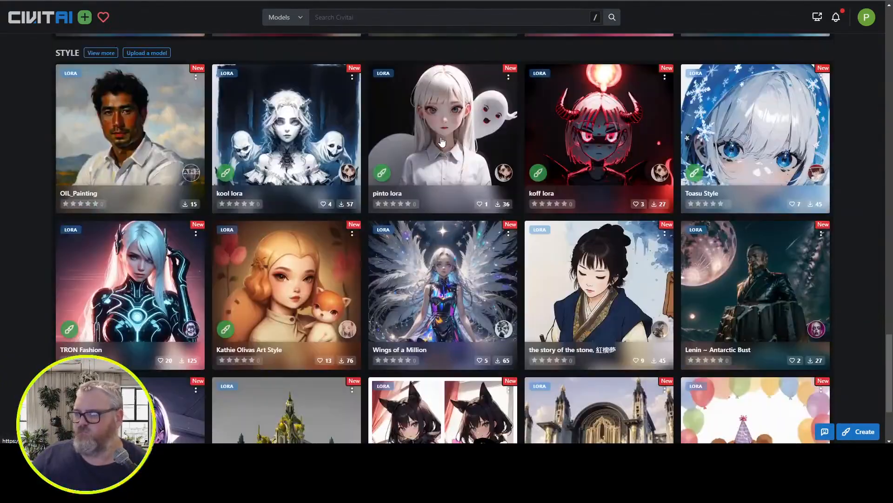
scroll(403, 183, "down", 12)
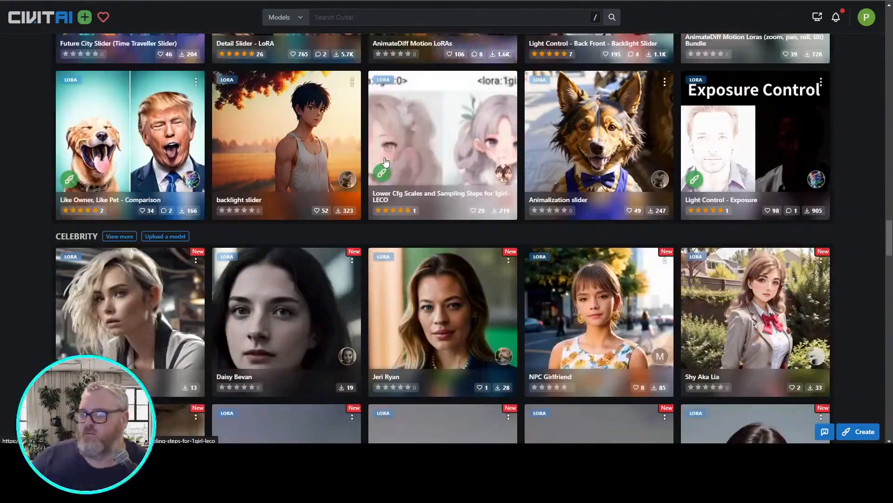
scroll(373, 162, "down", 4)
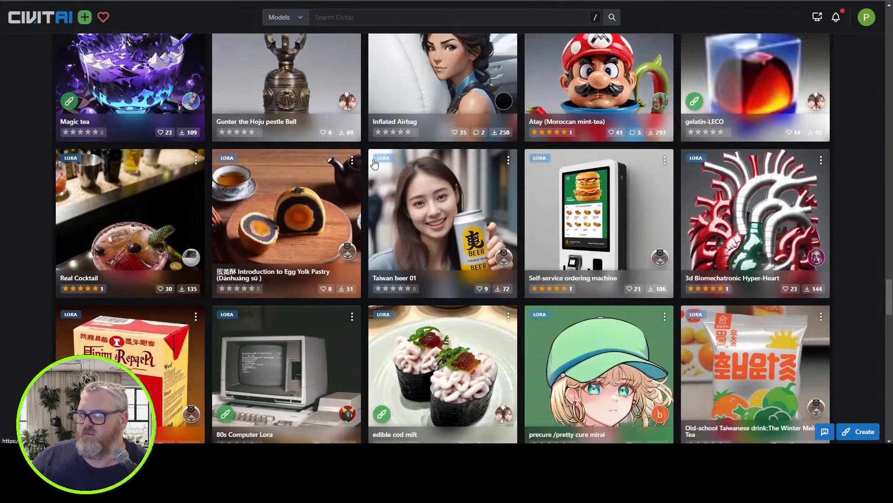
scroll(374, 163, "down", 6)
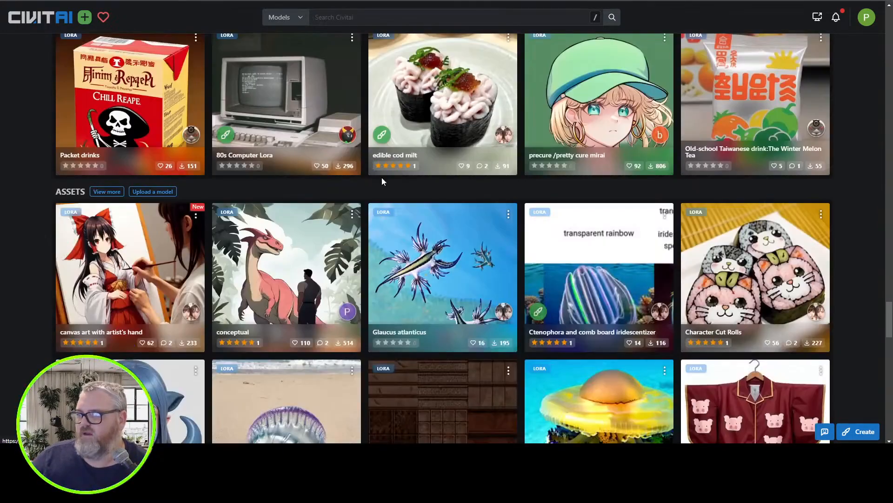
Open the 80s Computer Lora page, view its sample images, and download the SafeTensor model file.
scroll(374, 178, "up", 1)
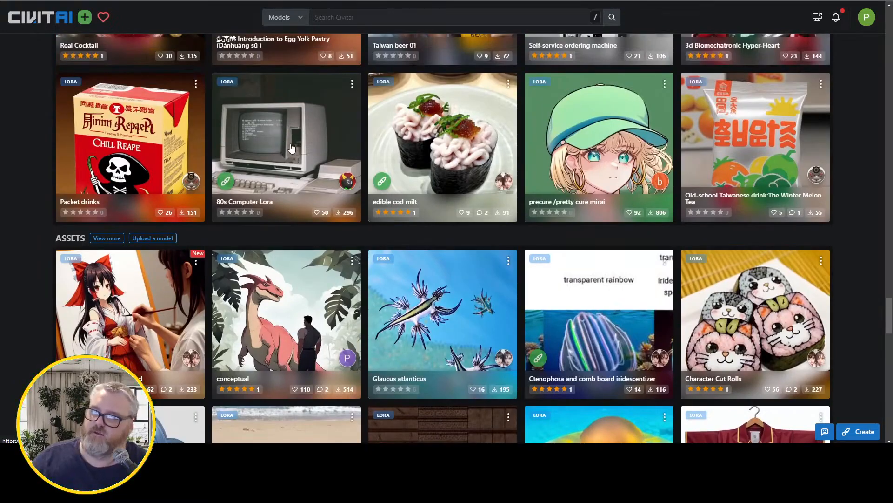
left_click(292, 148)
left_click(522, 174)
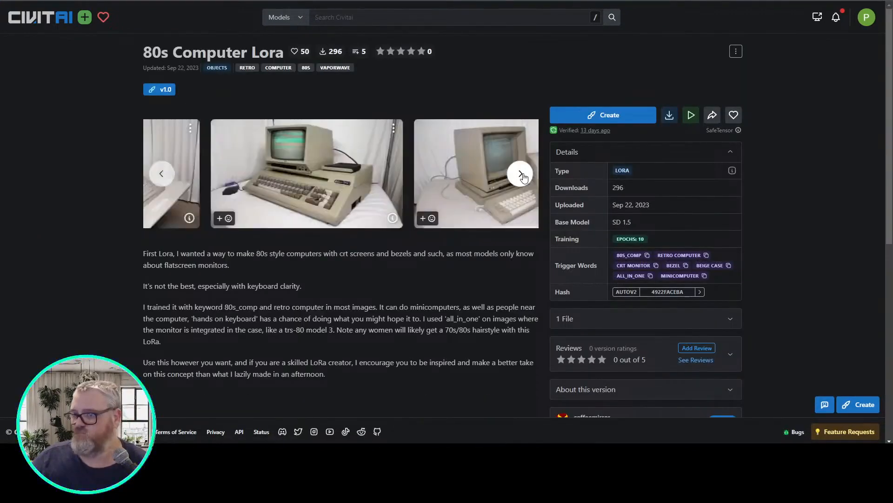
left_click(521, 174)
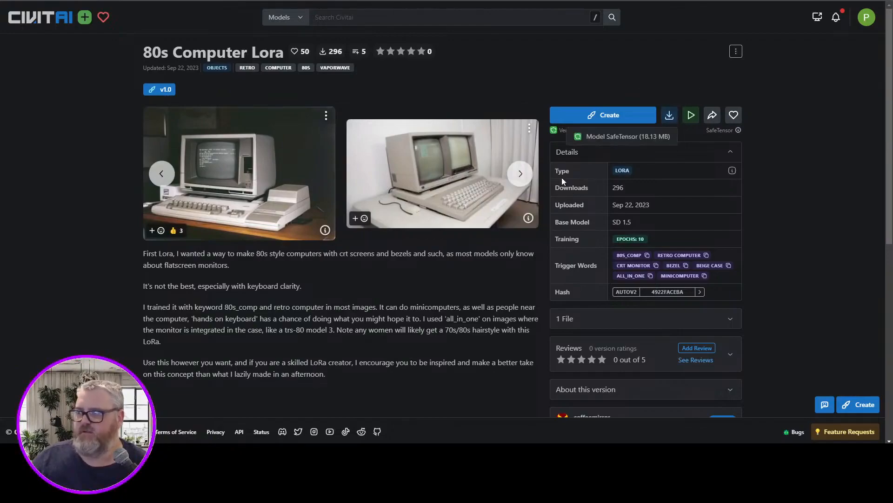
Browse the LoRA listings across the model categories and reopen the 80s Computer Lora page.
key("alt+Left")
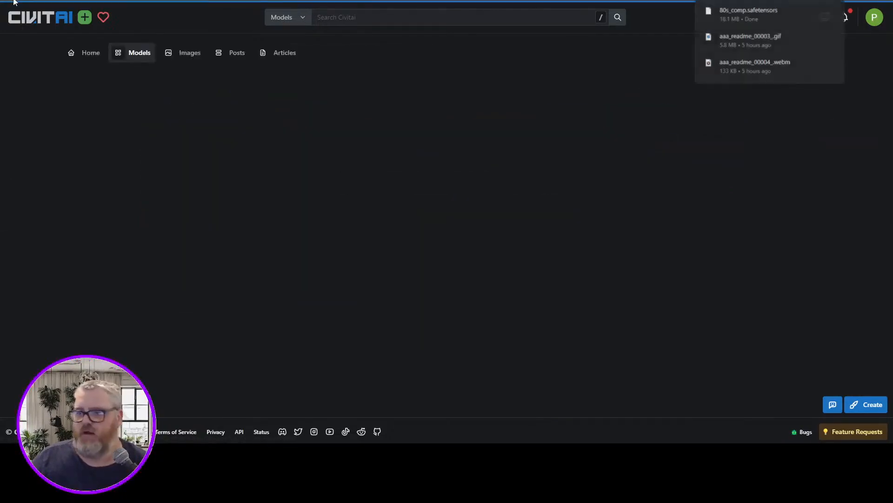
scroll(242, 270, "down", 3)
scroll(242, 269, "down", 20)
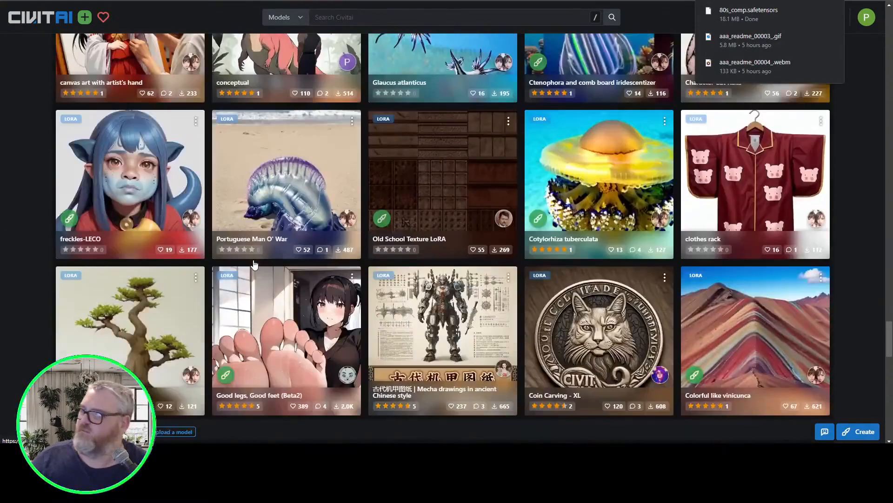
scroll(252, 266, "down", 12)
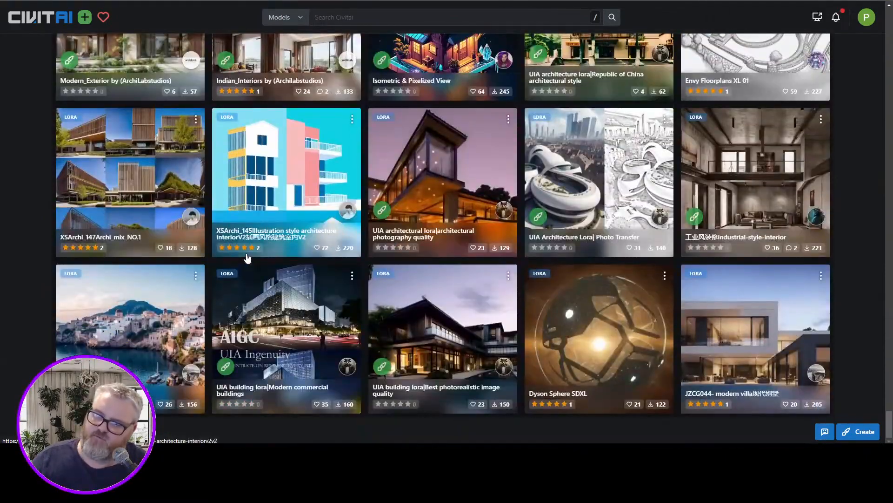
scroll(247, 258, "up", 8)
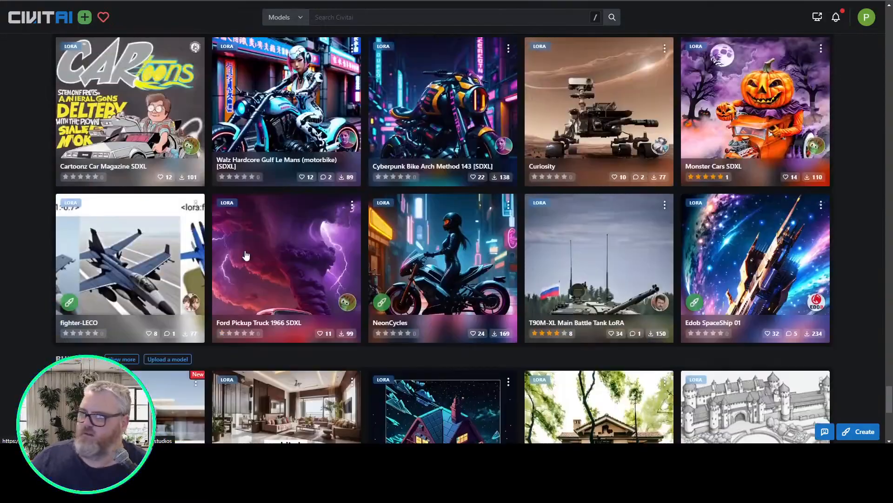
scroll(246, 255, "up", 1)
scroll(246, 256, "down", 3)
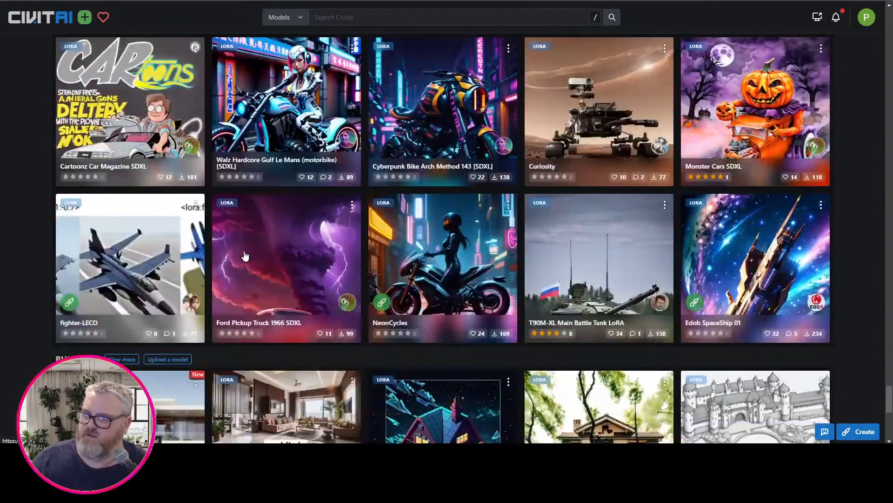
scroll(245, 255, "up", 20)
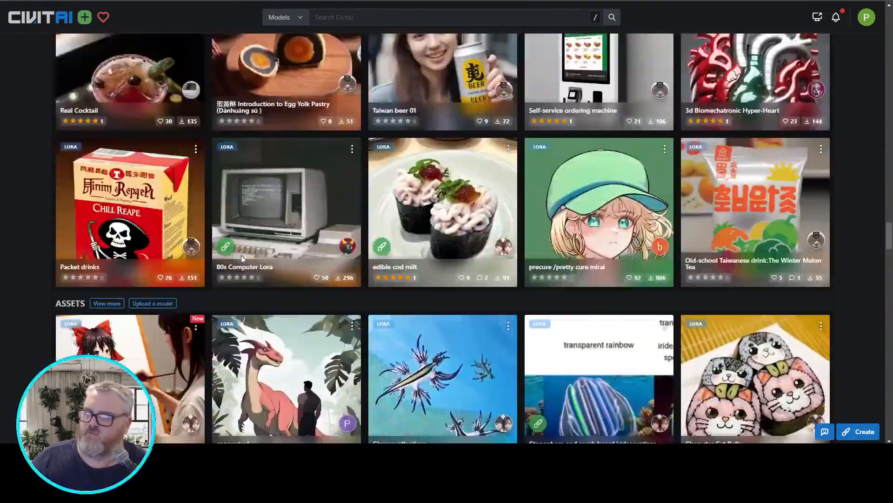
scroll(241, 255, "up", 15)
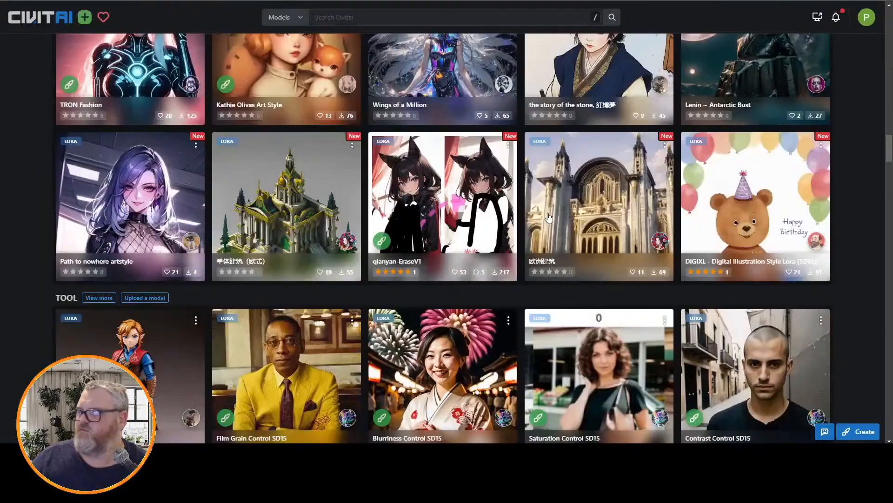
scroll(549, 218, "down", 15)
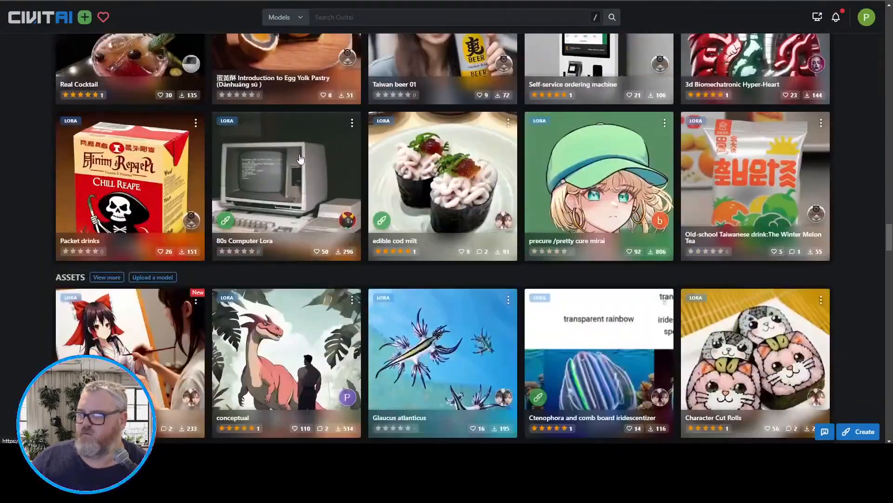
left_click(300, 159)
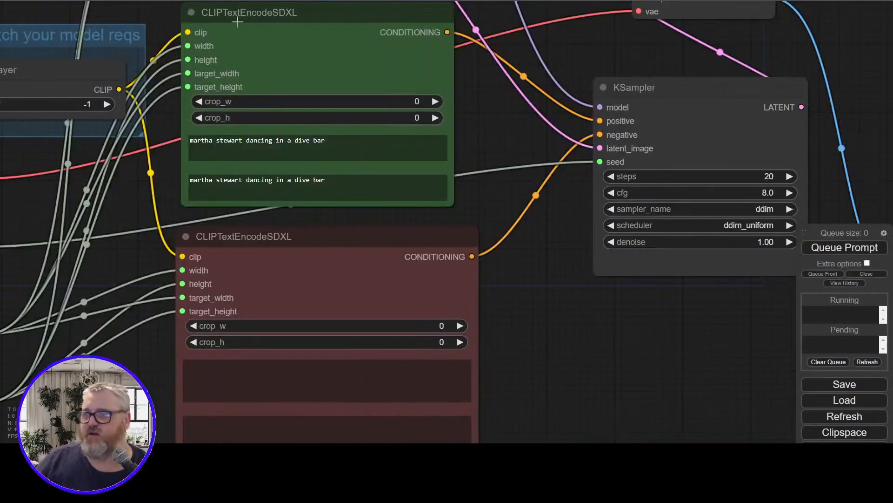
Switch to ComfyUI and examine the SDXL animation workflow's prompts, sampler, video outputs and checkpoint loader.
left_click_drag(556, 336, 602, 337)
scroll(585, 342, "down", 4)
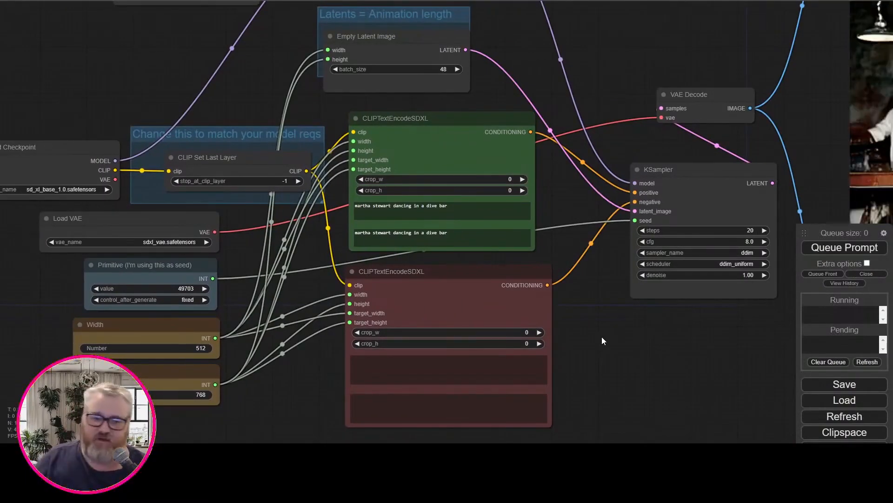
left_click_drag(631, 347, 349, 357)
scroll(462, 363, "down", 2)
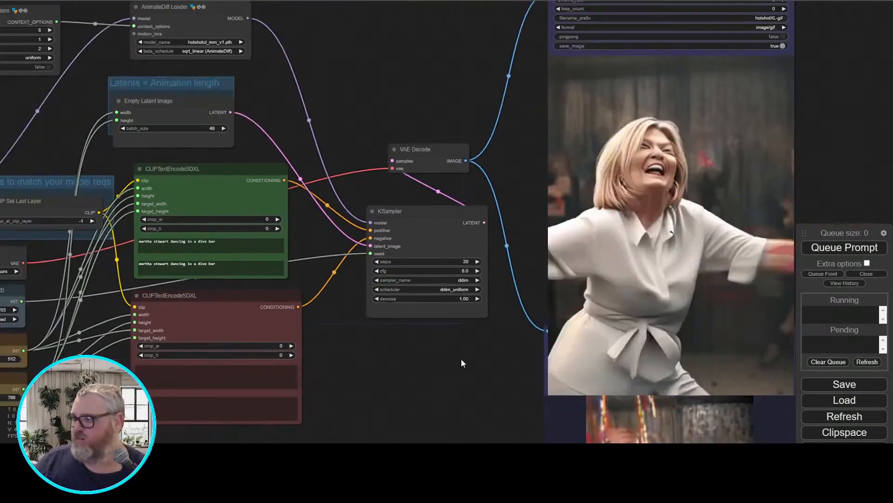
left_click_drag(461, 359, 367, 360)
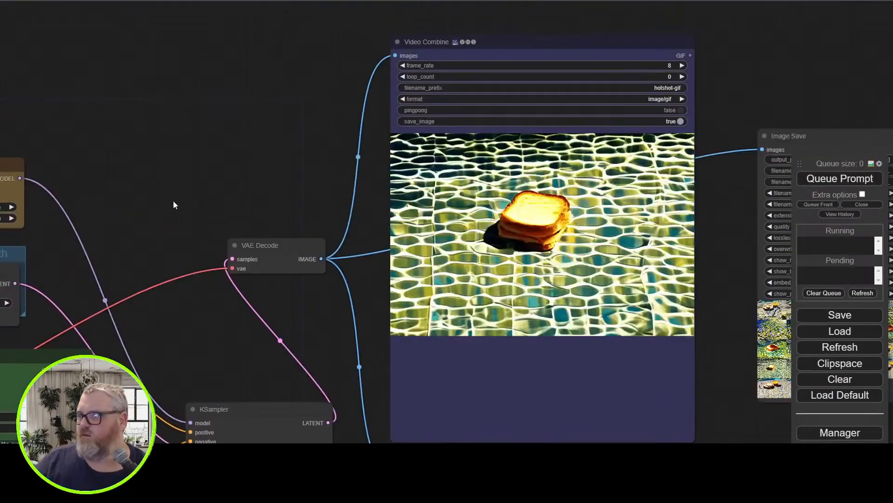
scroll(174, 199, "down", 1)
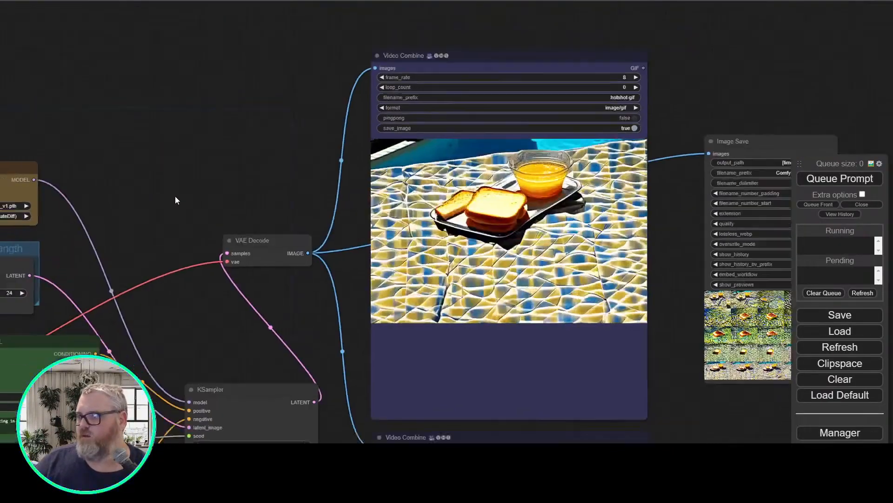
scroll(175, 200, "down", 1)
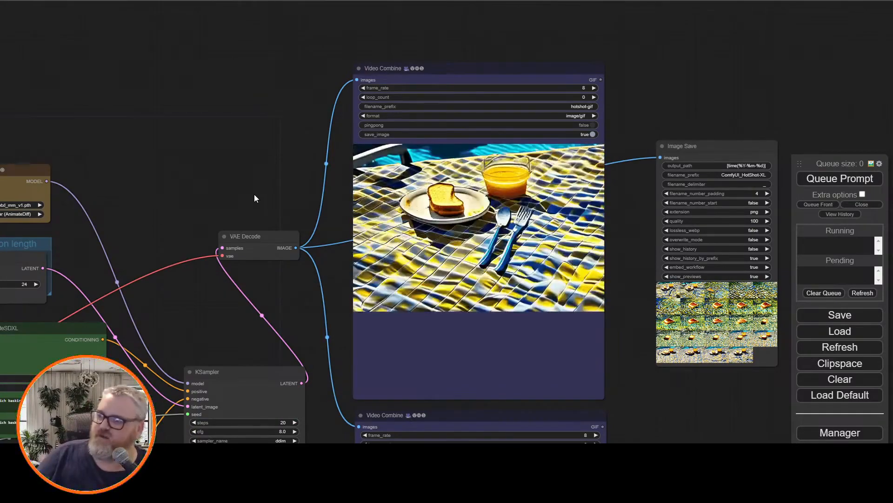
scroll(213, 180, "down", 2)
left_click_drag(226, 182, 404, 45)
scroll(395, 63, "up", 7)
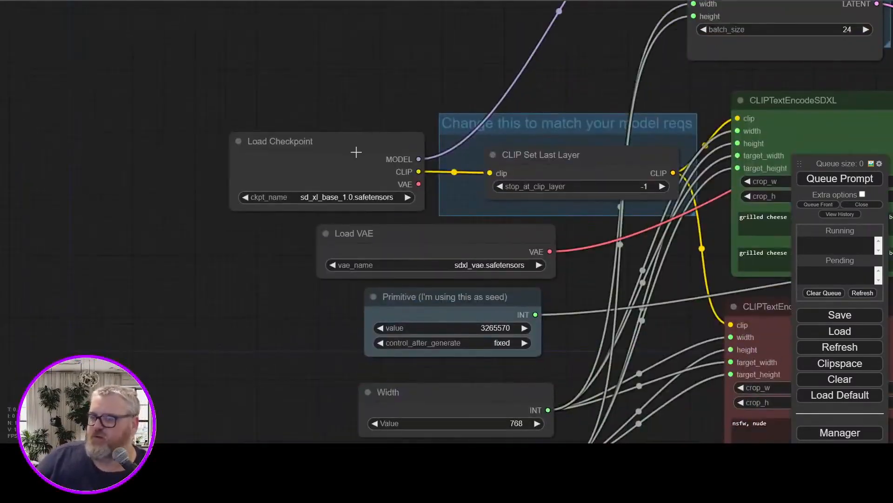
left_click_drag(357, 152, 185, 147)
left_click(251, 74)
left_click_drag(261, 73, 326, 220)
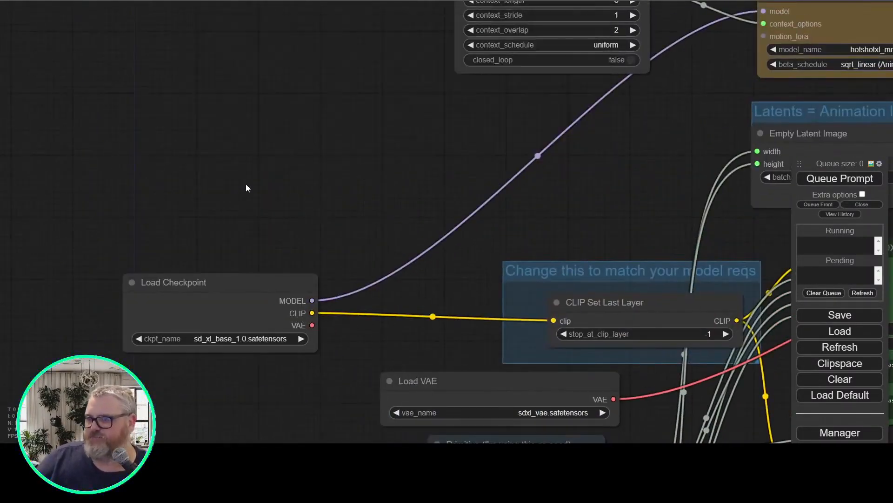
Cut 80s_comp.safetensors from the Downloads folder and open C:\AI\ComfyUI_windows_portable\ComfyUI\models.
key("Return")
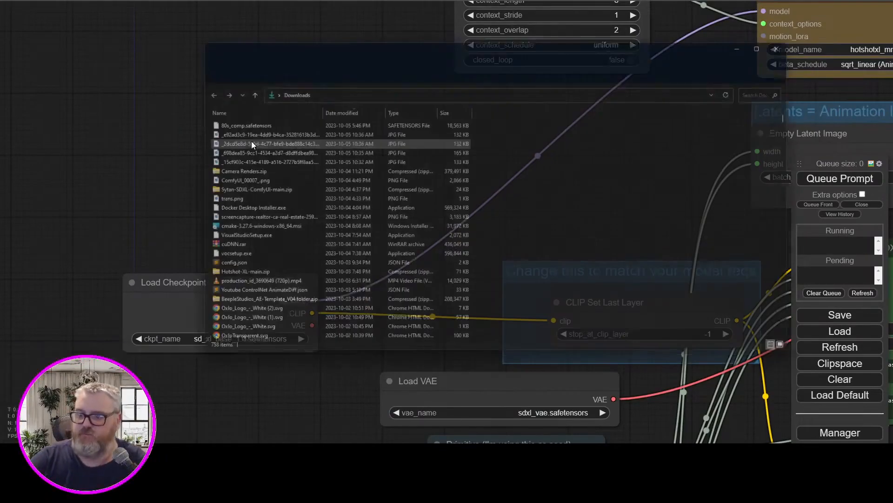
key("super+r")
type("c")
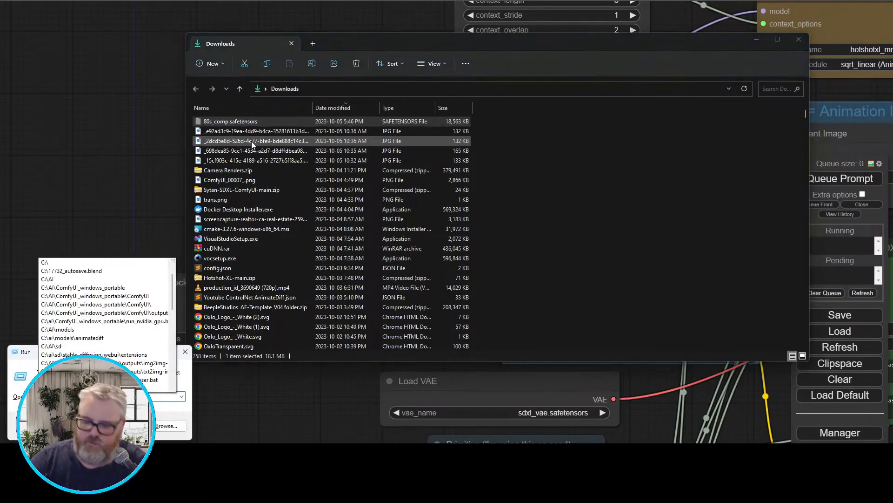
type("\\c")
key("Return")
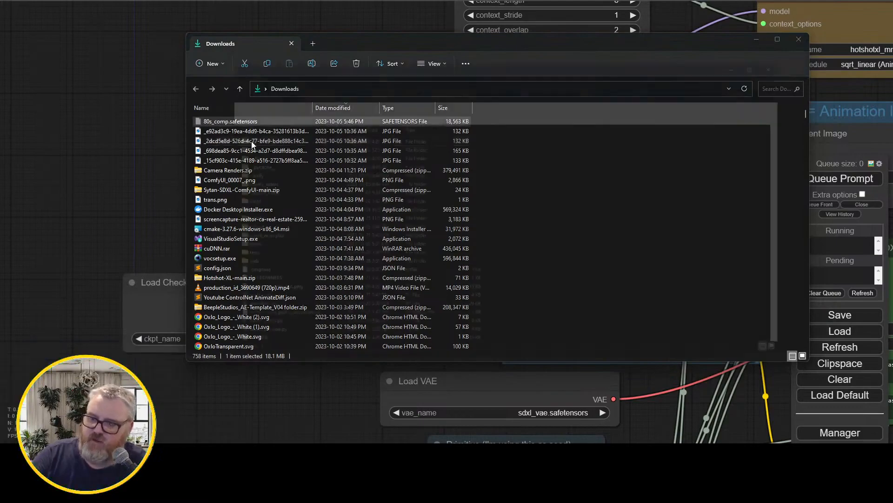
Paste the downloaded LoRA file into the loras folder and close both folder windows.
key("Down")
key("Down")
key("Down")
key("Down")
key("Down")
key("Down")
key("Down")
key("Down")
key("Down")
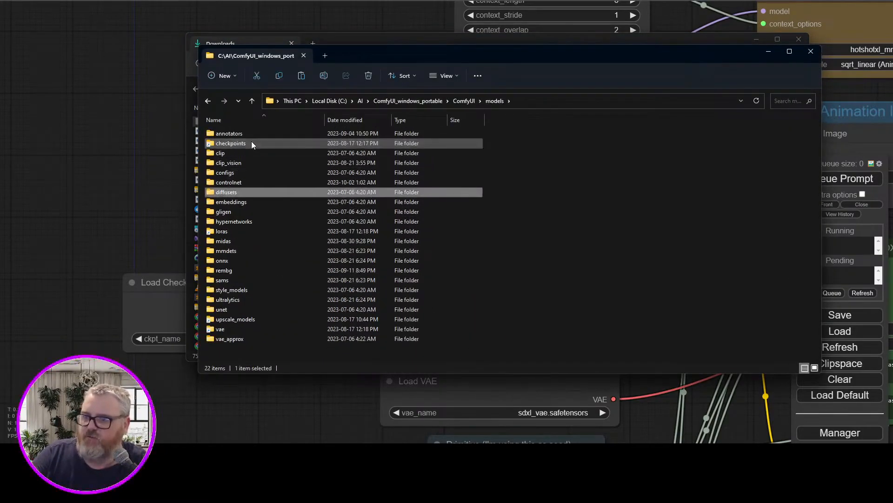
key("Return")
key("ctrl+v")
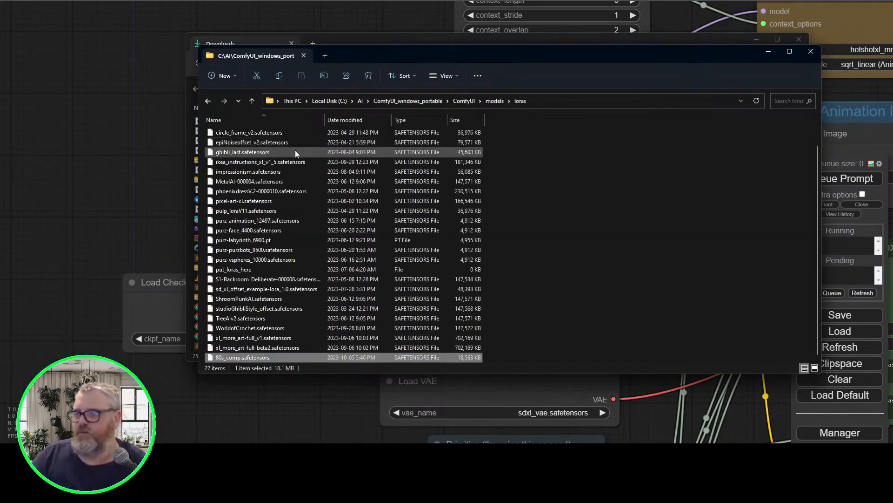
key("ctrl+w")
key("ctrl+w")
Search the nodes for "lora" and place a LoraLoader node above Load Checkpoint.
double_click(236, 148)
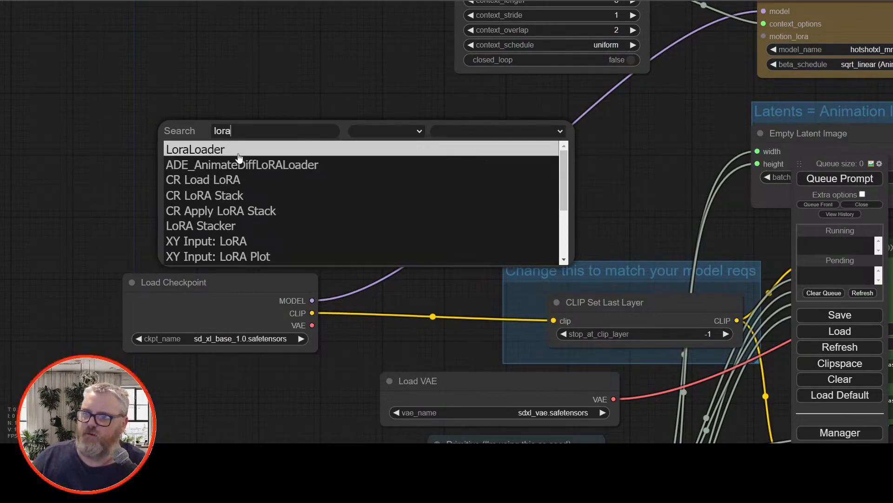
left_click(239, 157)
left_click_drag(203, 152, 216, 150)
Refresh the available LoRAs and set the Load LoRA node's lora_name to 80s_comp.safetensors.
left_click(242, 173)
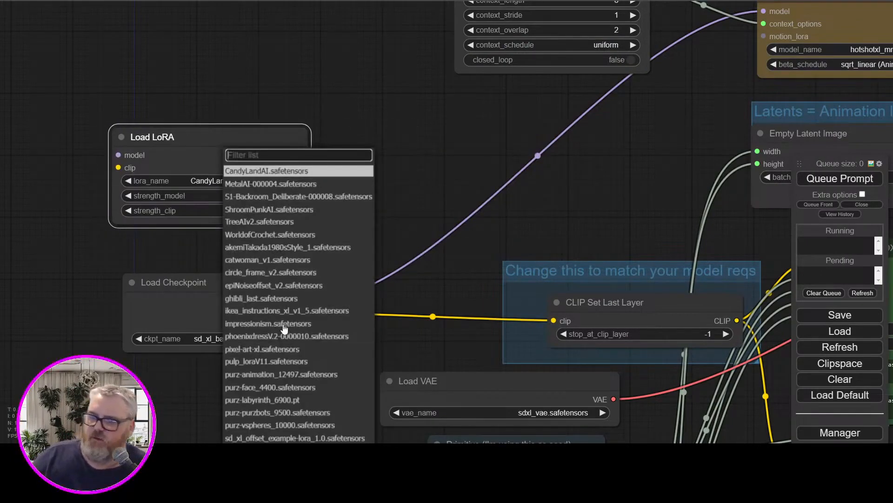
scroll(303, 275, "down", 4)
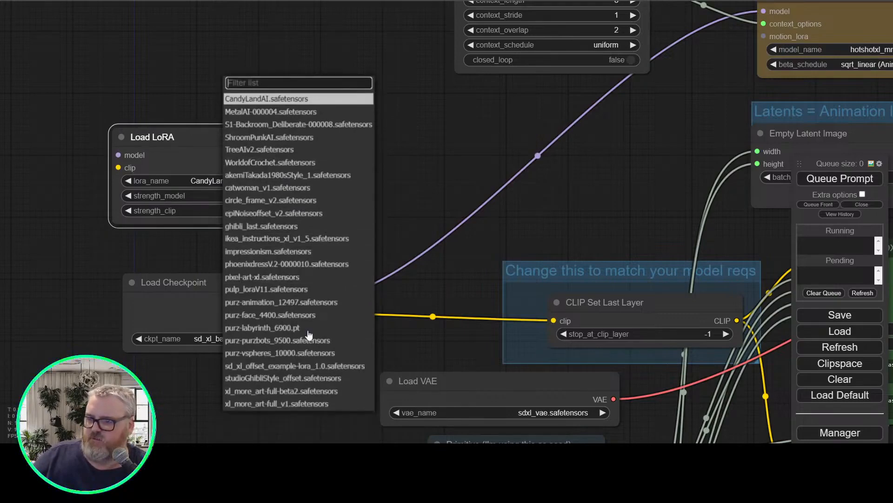
left_click(265, 182)
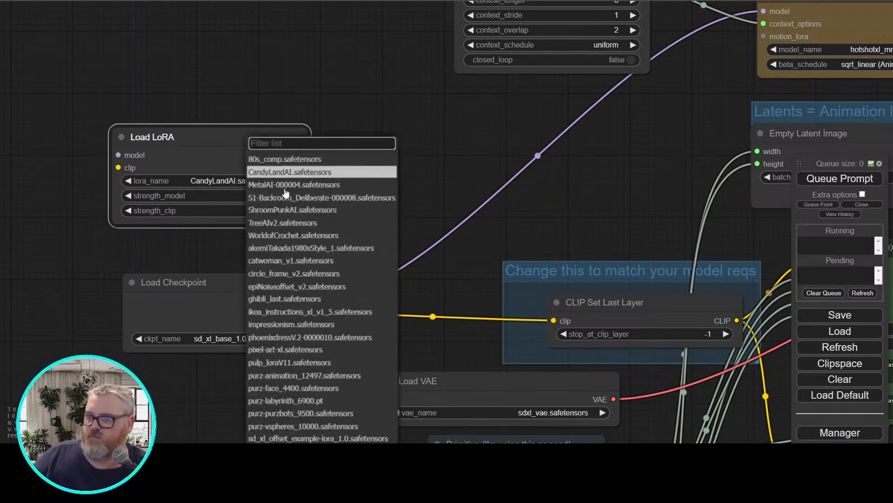
left_click(317, 159)
left_click(347, 156)
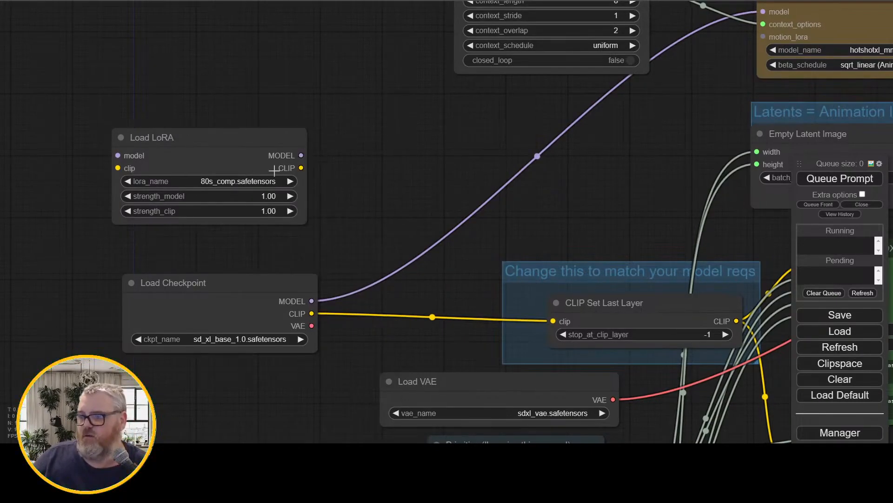
Reposition the Load LoRA node and route the model connection from Load Checkpoint through it to the AnimateDiff loader.
left_click_drag(275, 170, 386, 164)
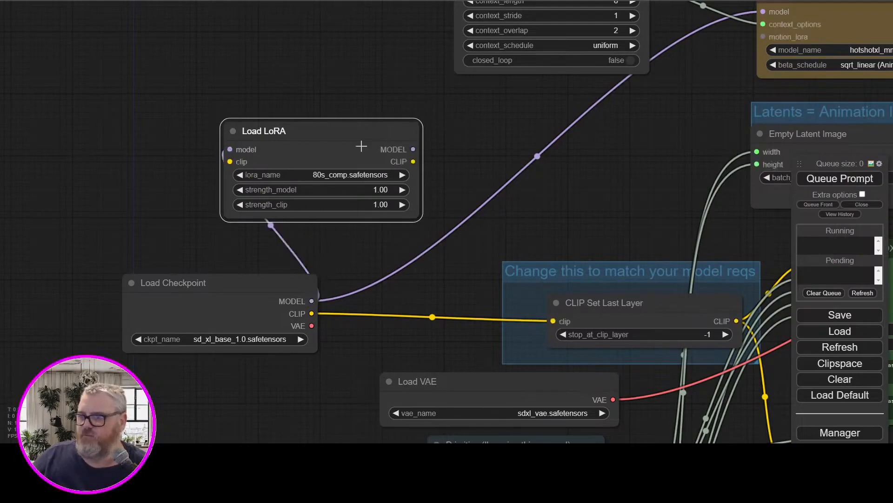
left_click_drag(445, 155, 489, 96)
left_click_drag(113, 215, 339, 216)
Replace both texts in the green positive CLIPTextEncodeSDXL node with "80s_comp, crt monitor".
left_click_drag(110, 193, 118, 57)
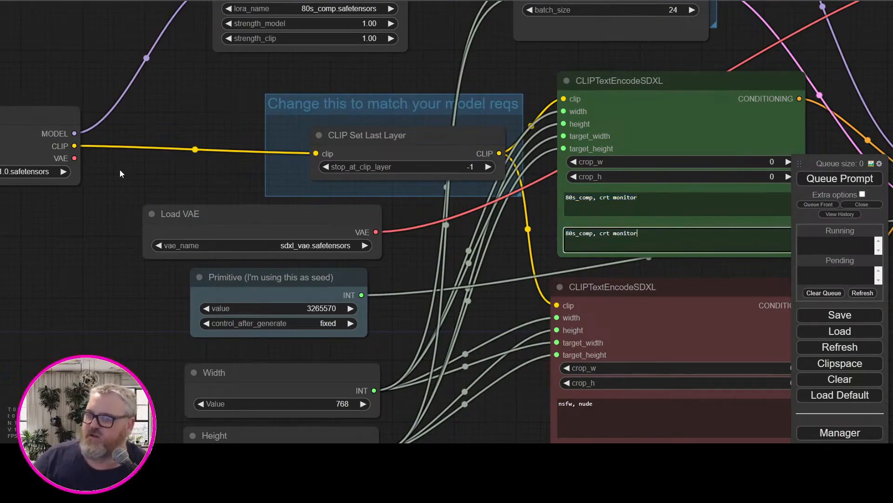
left_click_drag(156, 131, 55, 283)
left_click_drag(346, 181, 85, 131)
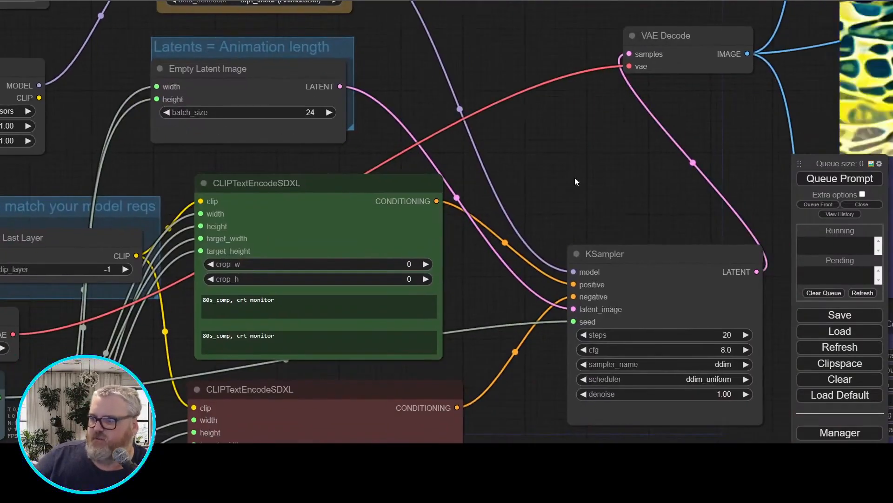
Set the Empty Latent Image batch_size to 8 and queue the prompt.
left_click_drag(575, 181, 612, 235)
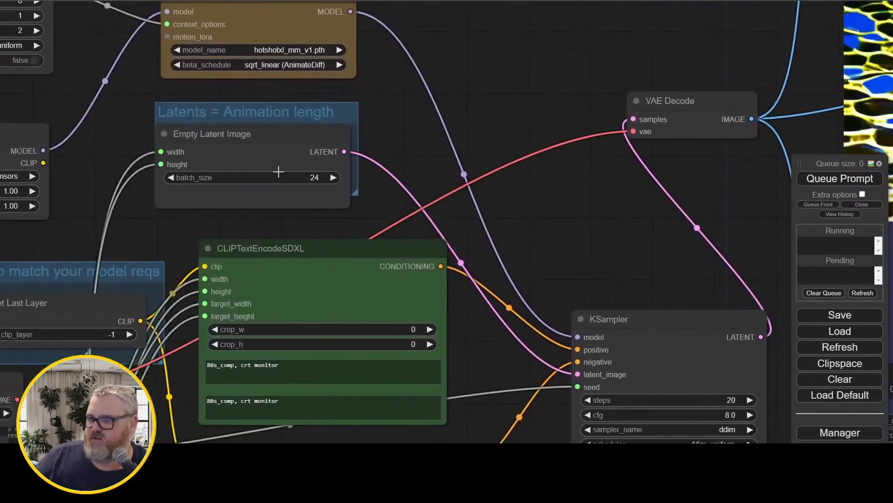
left_click(279, 174)
key("BackSpace")
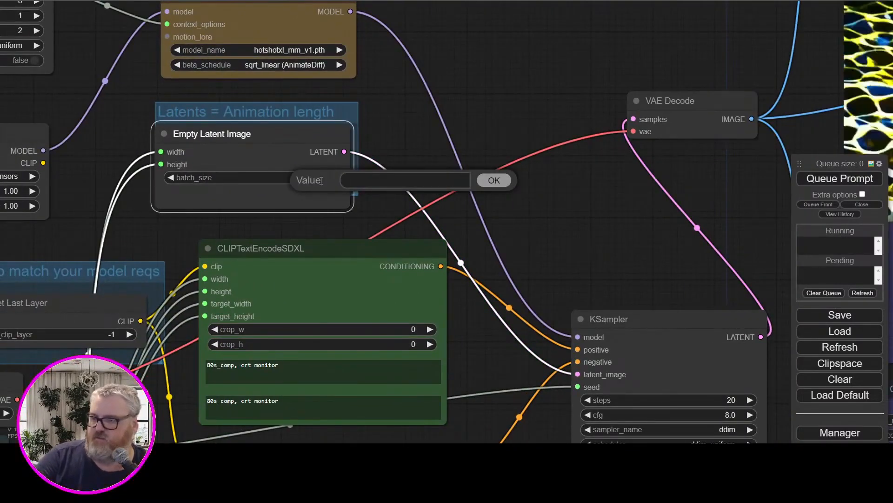
key("Return")
left_click(840, 179)
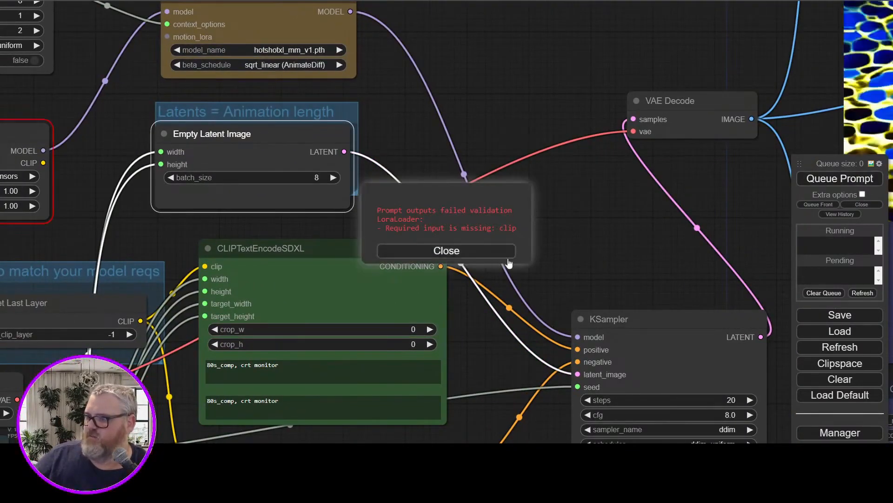
Dismiss the validation error and route Load Checkpoint's CLIP connection through Load LoRA to CLIP Set Last Layer.
left_click(468, 251)
left_click_drag(43, 197, 519, 182)
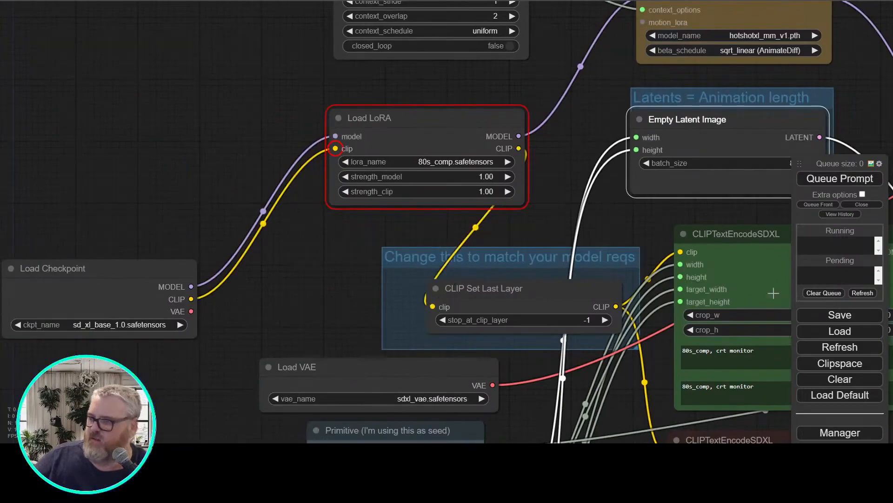
Queue the prompt and place the Load LoRA and Load Checkpoint nodes side by side before CLIP Set Last Layer.
left_click_drag(444, 140, 294, 163)
left_click_drag(186, 268, 0, 241)
left_click_drag(262, 142, 247, 257)
left_click_drag(88, 186, 351, 171)
left_click_drag(201, 224, 355, 239)
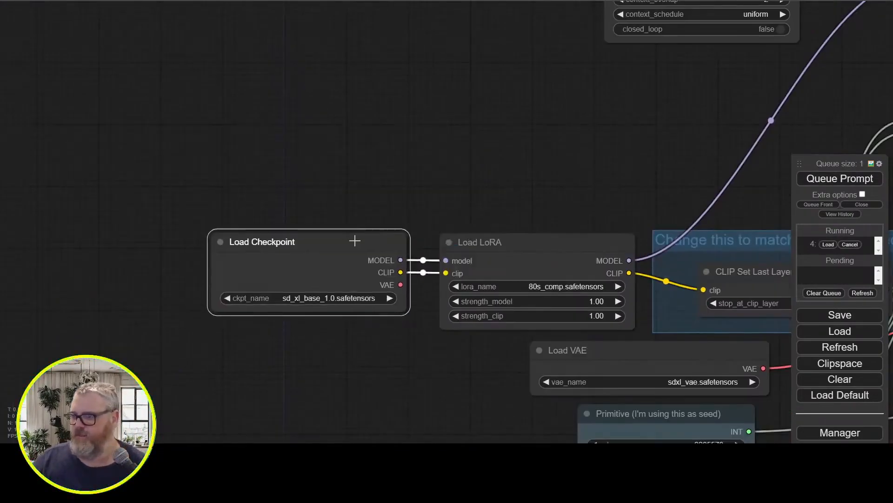
left_click_drag(651, 103, 340, 64)
scroll(340, 64, "down", 2)
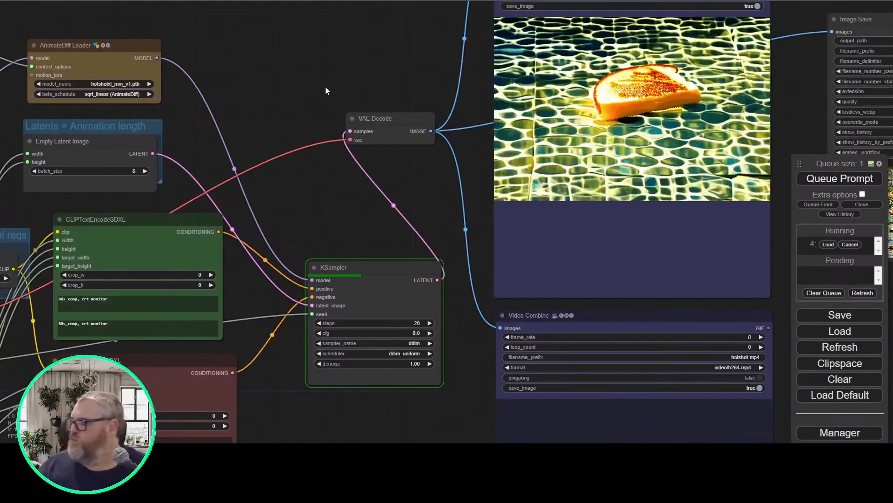
left_click_drag(280, 61, 381, 91)
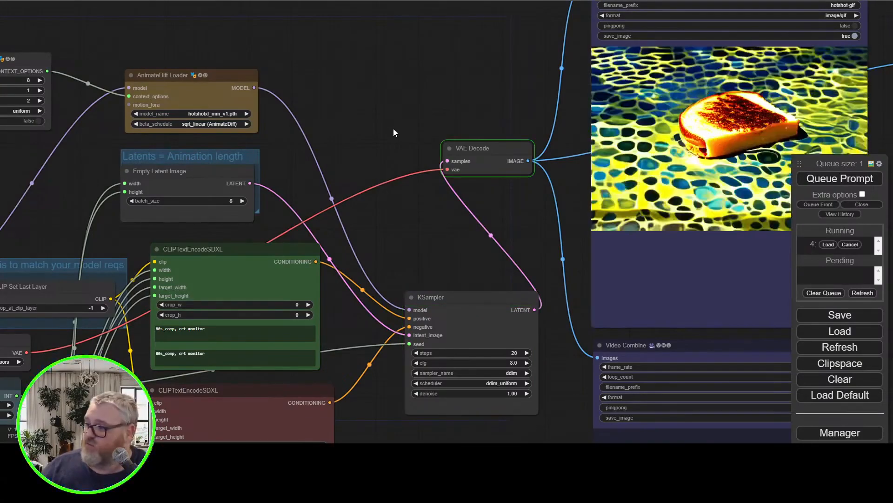
left_click_drag(441, 88, 354, 110)
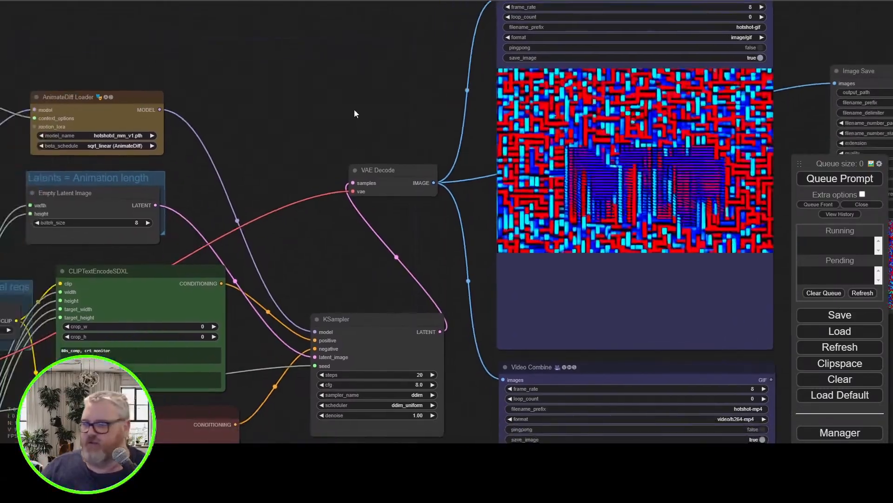
Shift the Load Checkpoint, Load VAE and Load LoRA nodes slightly to space them out.
left_click_drag(430, 110, 111, 156)
scroll(271, 151, "up", 3)
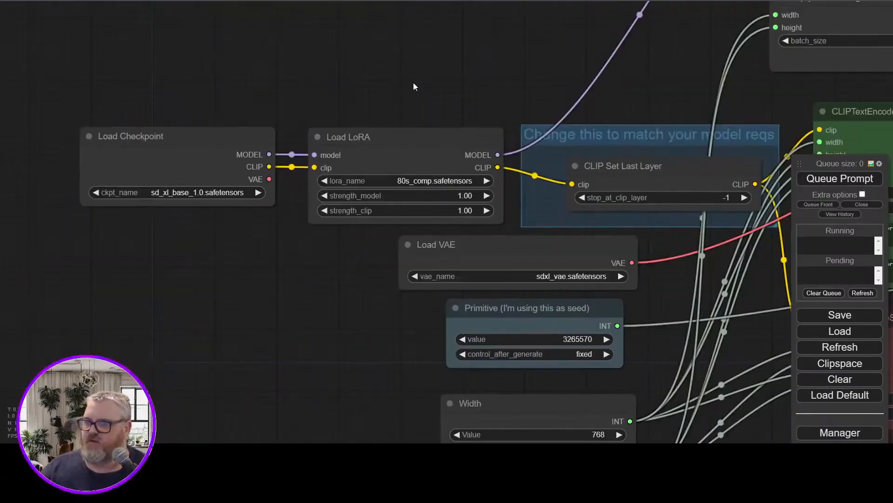
left_click_drag(414, 83, 352, 77)
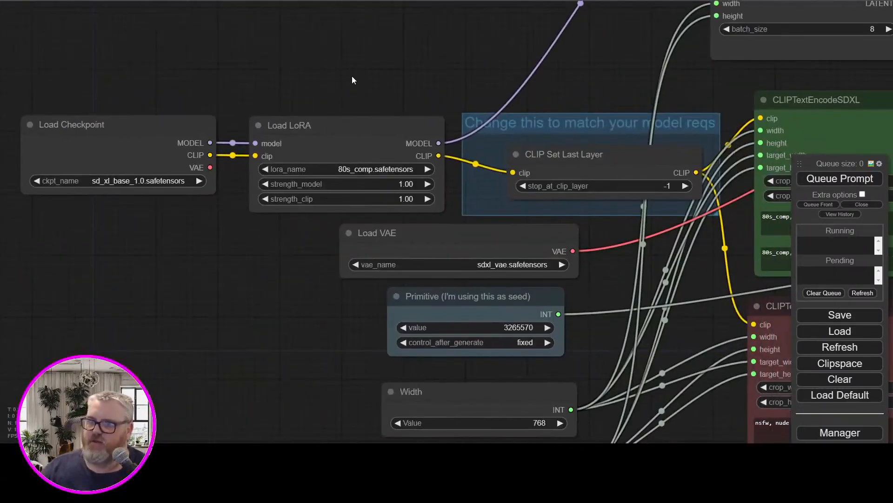
left_click_drag(177, 143, 138, 143)
left_click_drag(416, 247, 399, 247)
left_click_drag(384, 139, 370, 132)
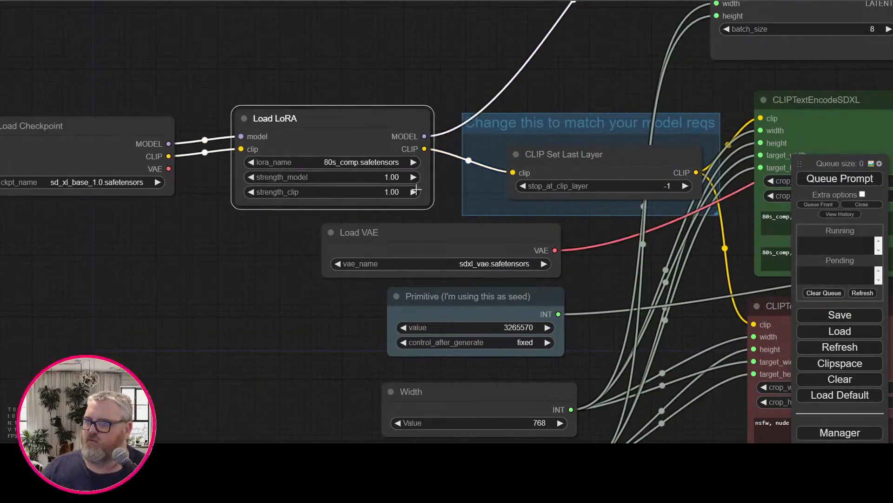
Bypass Load LoRA by wiring Load Checkpoint directly to AnimateDiff Loader and CLIP Set Last Layer, and queue the prompt.
left_click_drag(442, 217, 262, 285)
left_click_drag(230, 94, 307, 248)
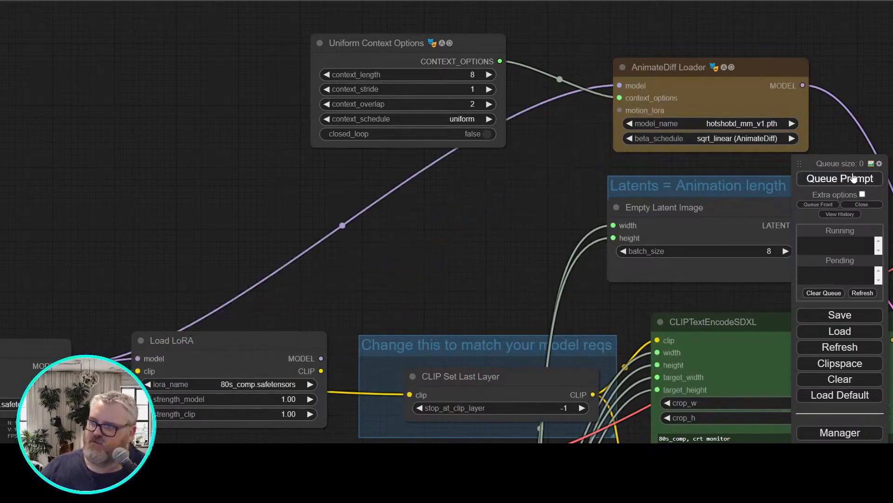
left_click_drag(247, 365, 165, 165)
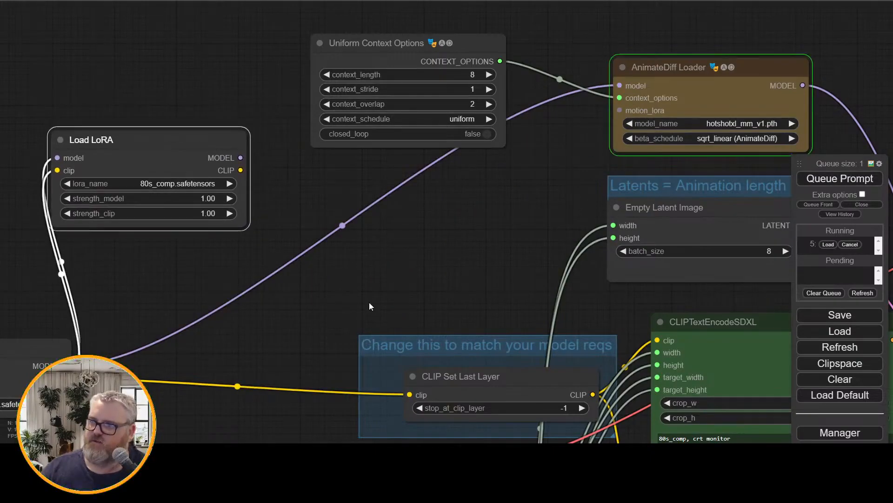
scroll(371, 307, "down", 3)
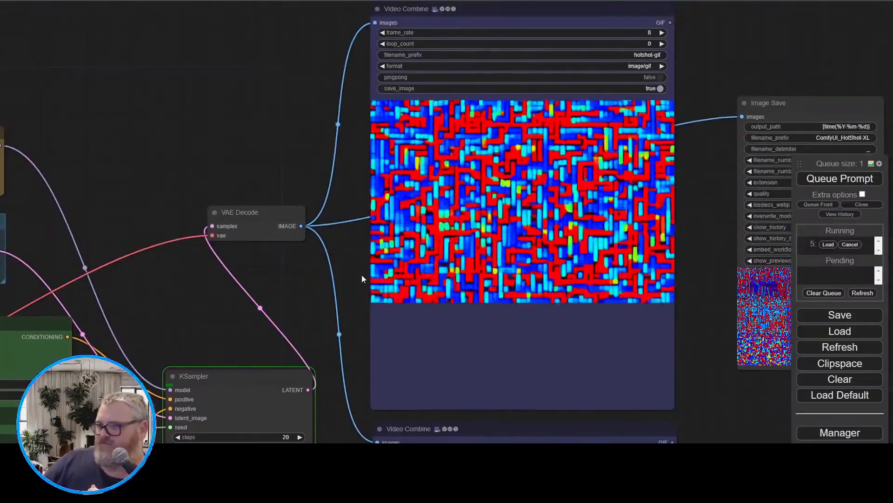
scroll(362, 275, "up", 3)
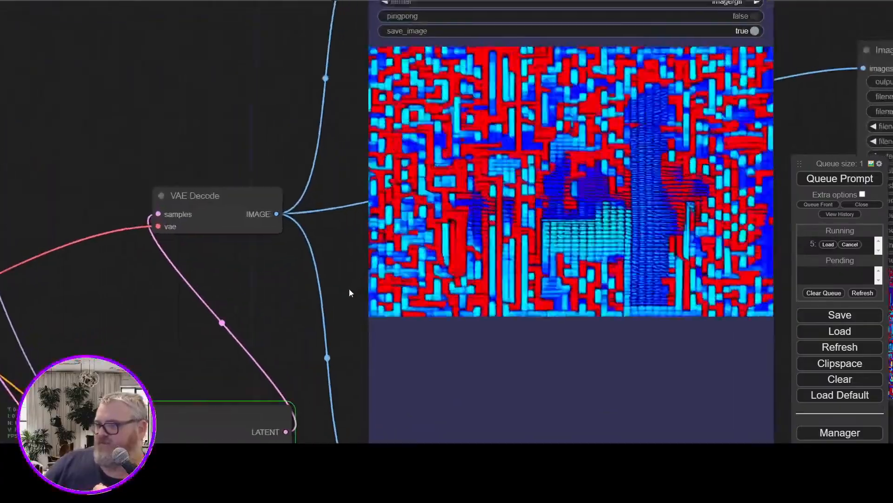
left_click_drag(349, 289, 321, 324)
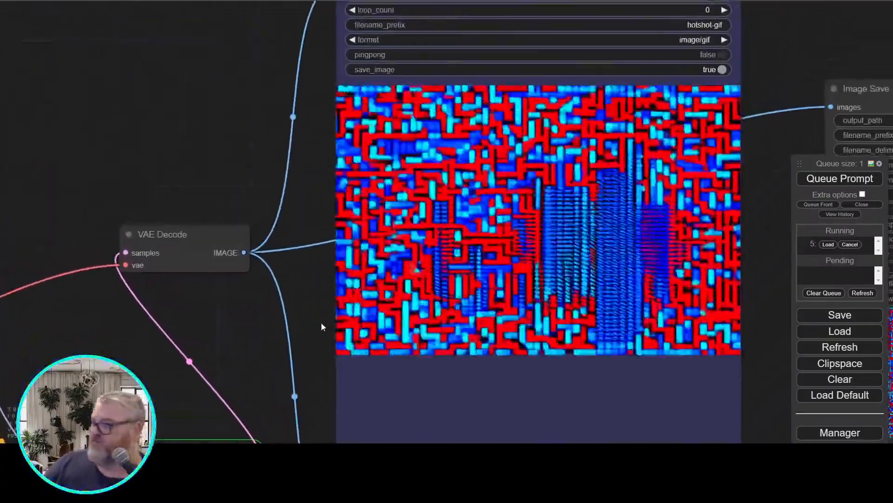
scroll(321, 322, "down", 3)
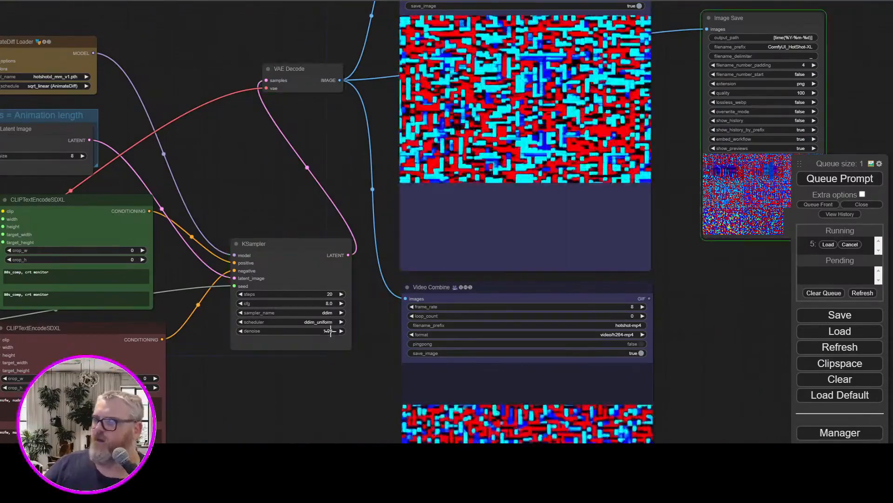
Move the bypassed Load LoRA node further up and change the value of the seed Primitive.
left_click_drag(275, 216, 605, 163)
left_click_drag(196, 172, 425, 210)
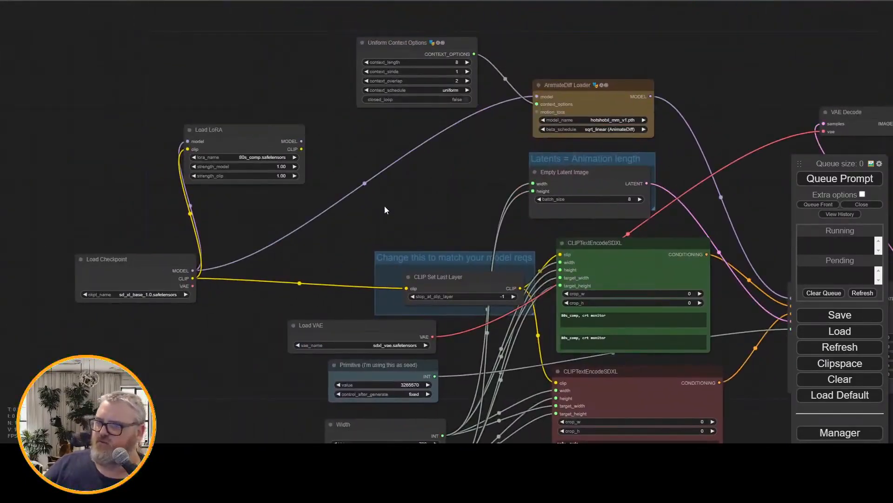
left_click_drag(262, 141, 260, 102)
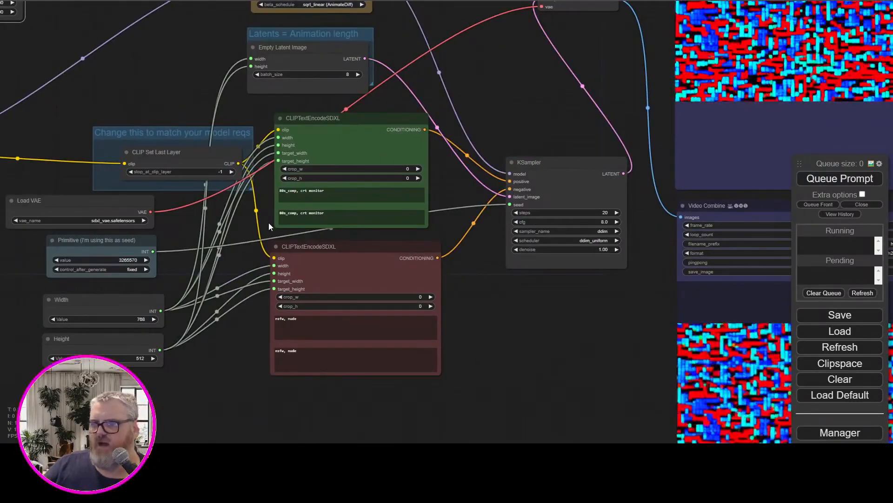
left_click_drag(100, 260, 116, 202)
Replace both texts in the positive CLIPTextEncodeSDXL node with "vintage computer, commodore 64" and queue the prompt.
type("vintage computer")
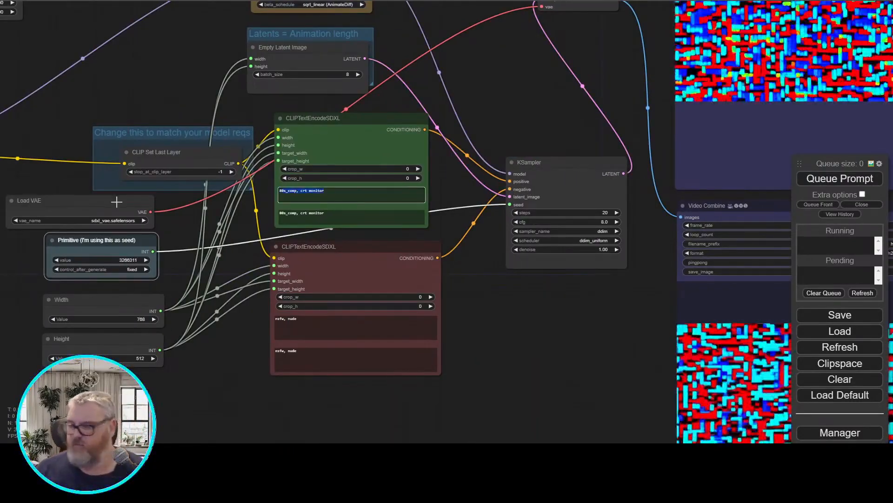
type("vintage computer, commodore 64")
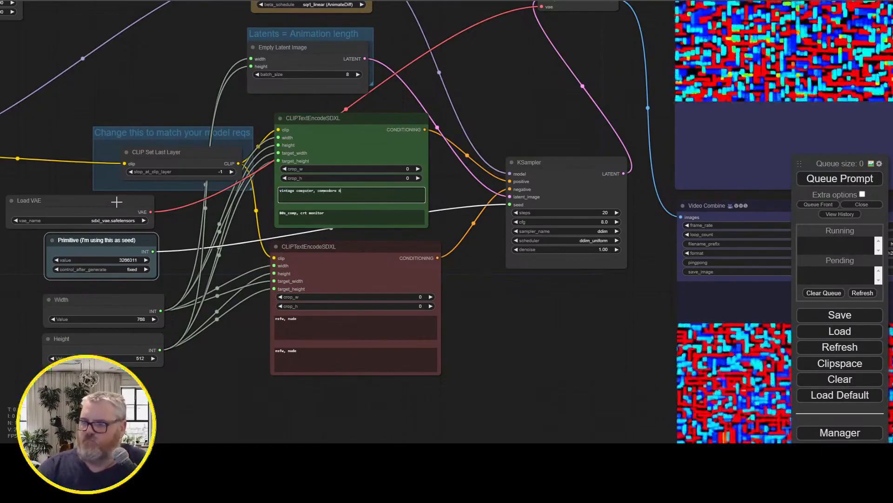
key("Tab")
key("ctrl+a")
type("vintage computer, commodore 64")
left_click_drag(564, 102, 262, 342)
left_click(834, 178)
Follow the KSampler's progress and examine the generated animation in the Video Combine previews.
left_click_drag(736, 118, 644, 66)
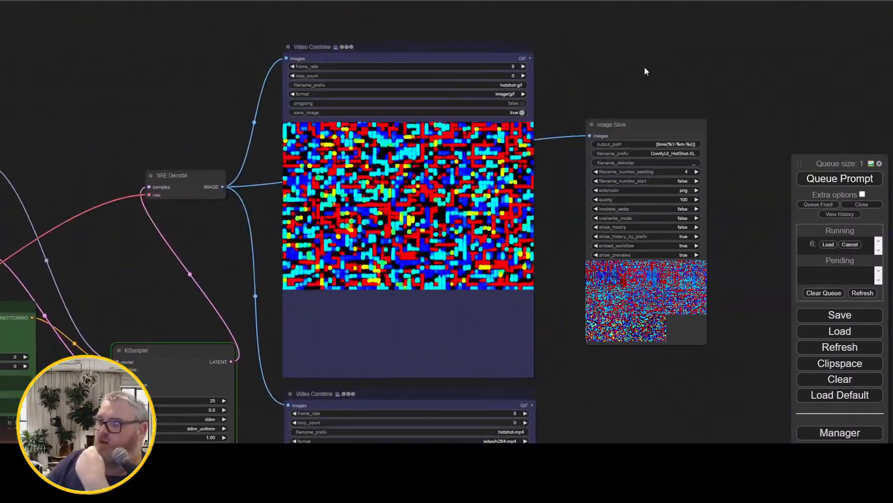
scroll(644, 68, "down", 5)
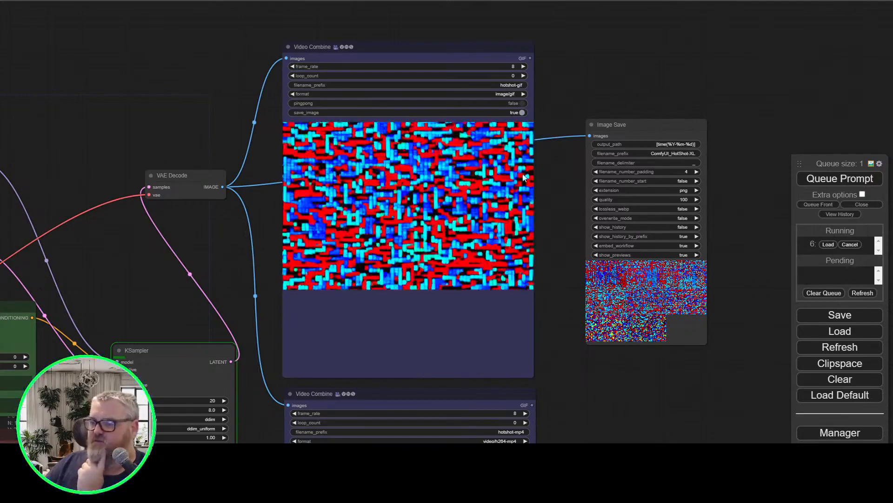
scroll(485, 199, "up", 12)
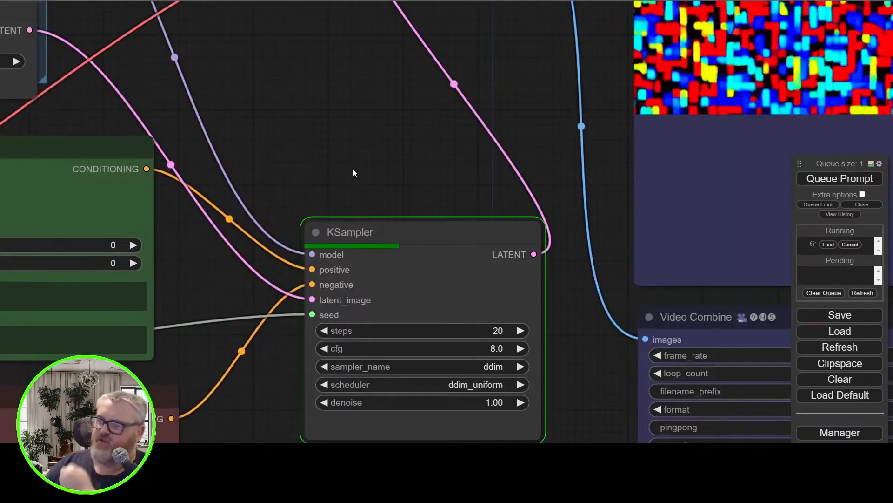
scroll(359, 165, "down", 3)
left_click_drag(361, 164, 255, 344)
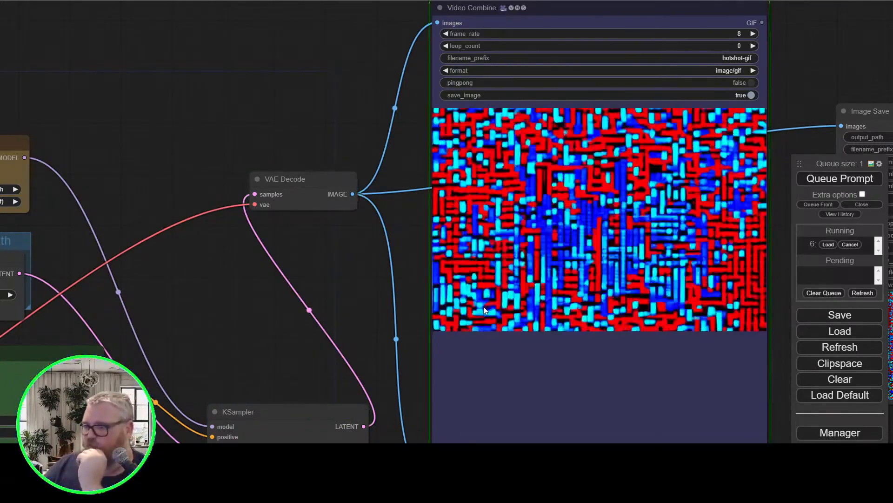
scroll(368, 265, "down", 7)
left_click_drag(363, 270, 491, 148)
scroll(437, 186, "up", 3)
Reconnect Load LoRA between Load Checkpoint and both AnimateDiff Loader and CLIP Set Last Layer, and queue the prompt.
left_click_drag(432, 138, 776, 148)
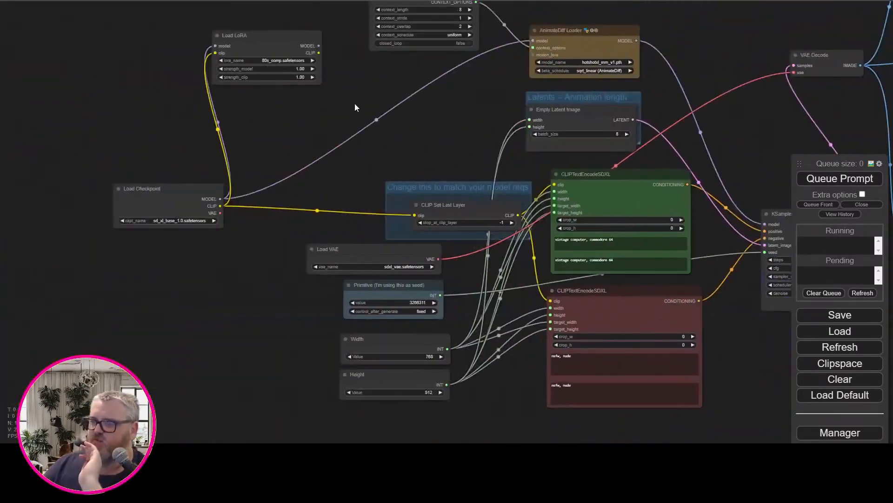
left_click_drag(354, 107, 442, 140)
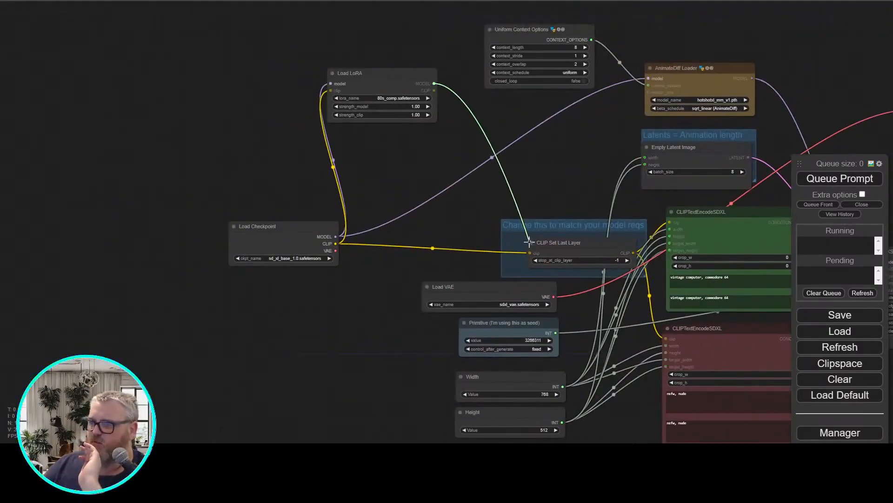
left_click_drag(372, 77, 412, 161)
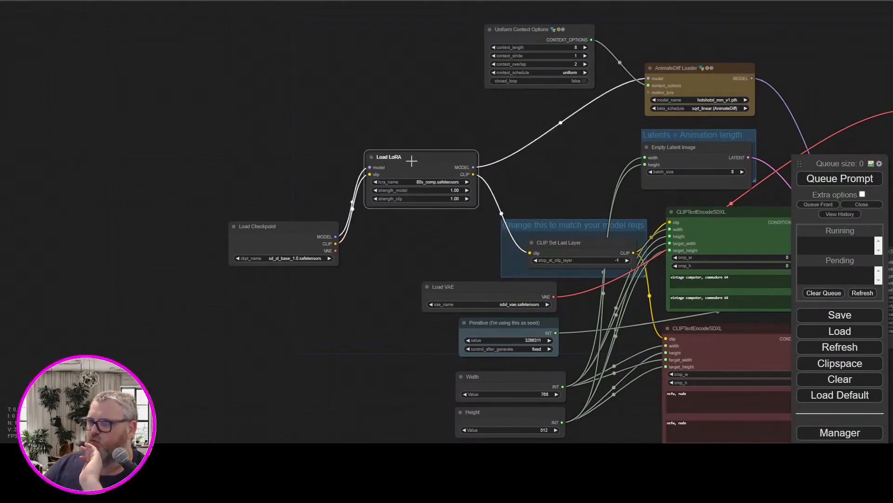
left_click(840, 177)
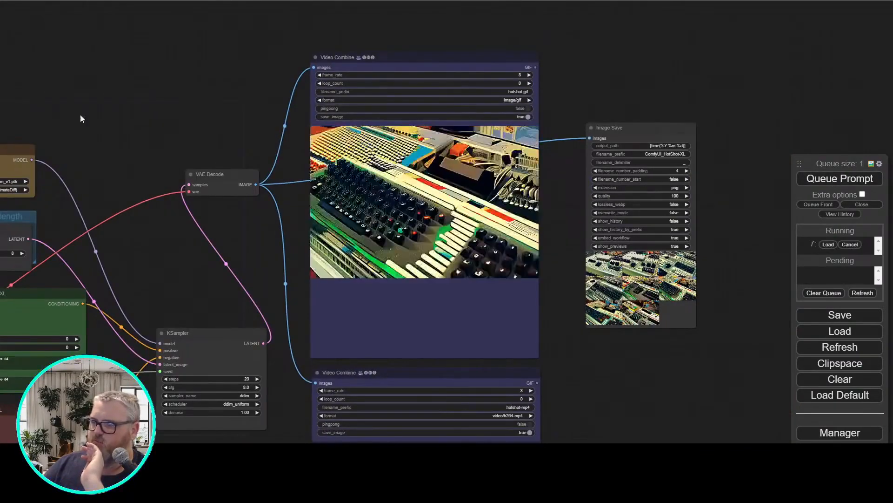
left_click_drag(80, 116, 228, 82)
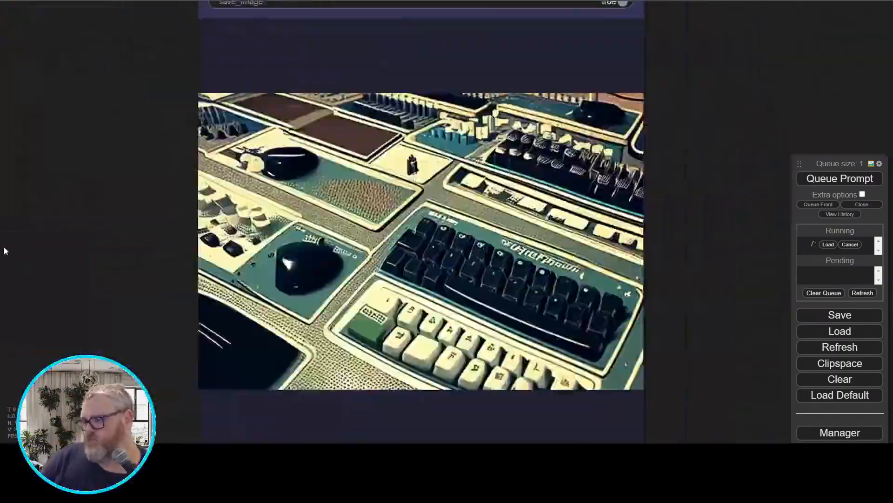
scroll(28, 241, "down", 8)
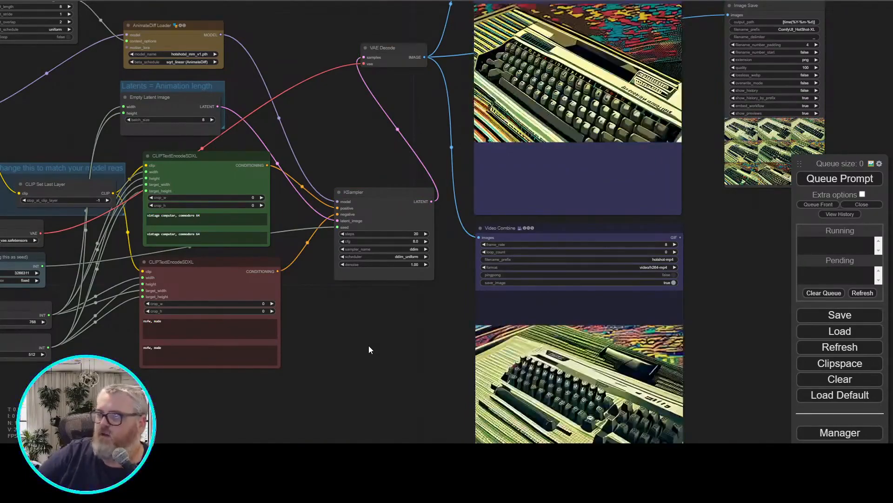
Append "80s_comp" to both positive prompt texts, change the seed and width values, and queue the prompt.
left_click_drag(328, 128, 331, 253)
left_click_drag(278, 170, 395, 102)
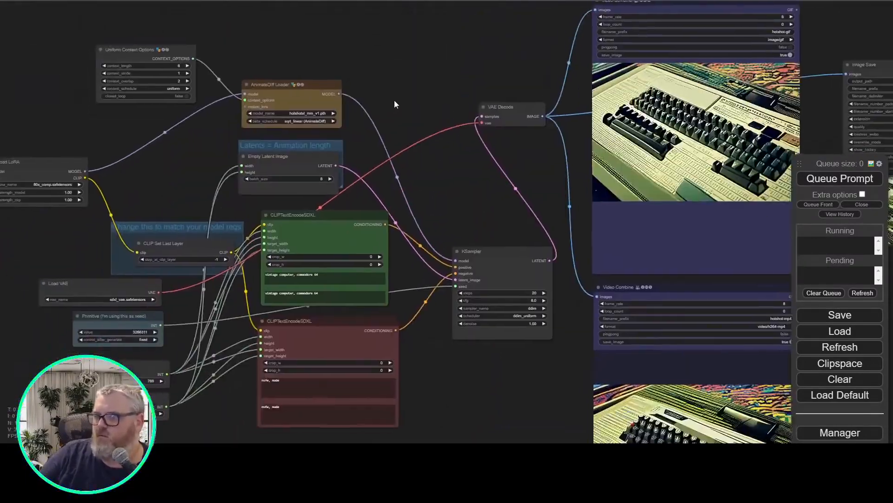
scroll(365, 279, "up", 1)
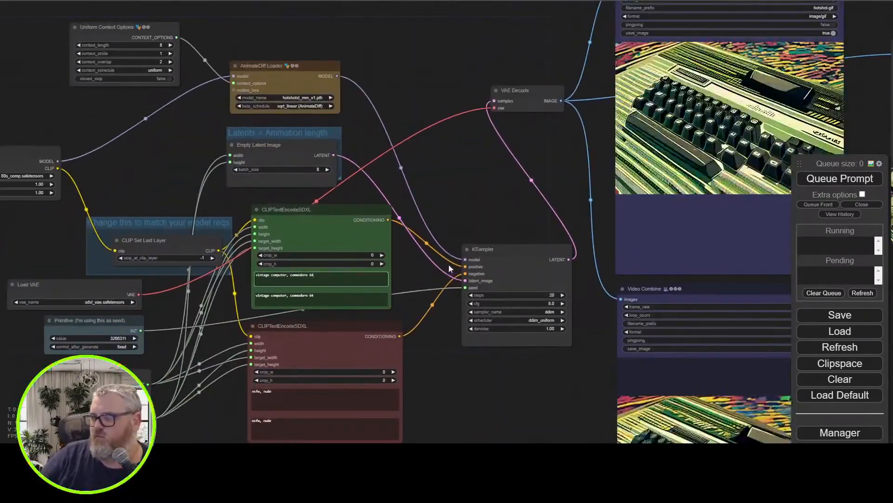
left_click(647, 256)
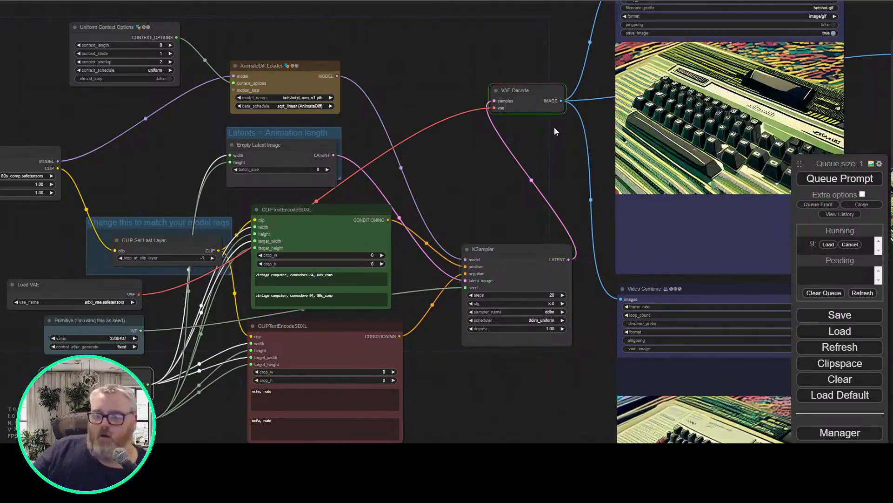
Check the run's log in the command window and examine the new animation in the Video Combine preview.
key("alt+Tab")
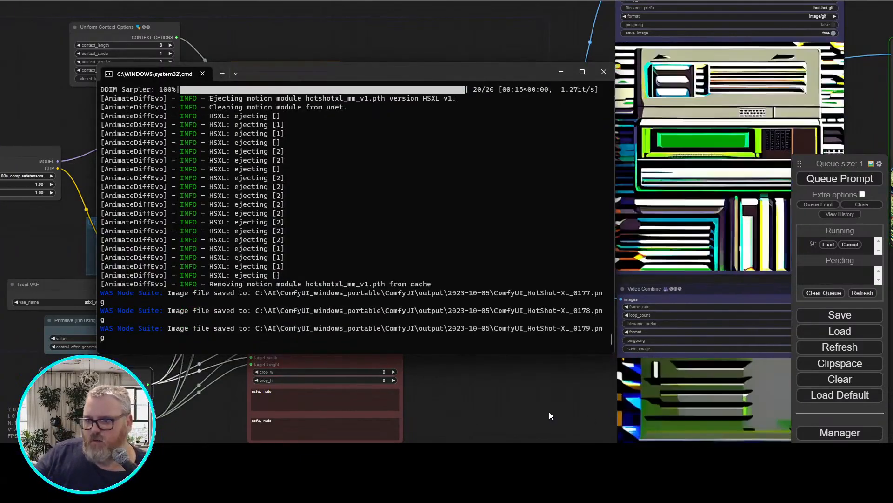
left_click(549, 411)
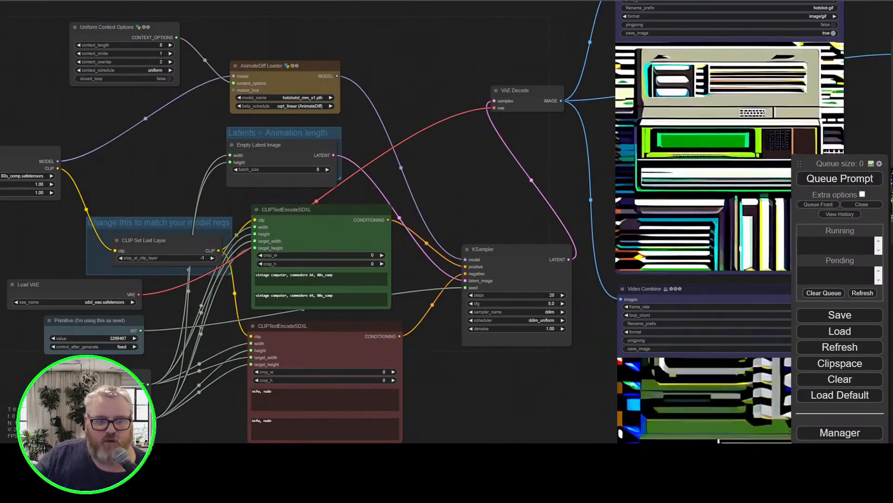
left_click_drag(533, 167, 270, 163)
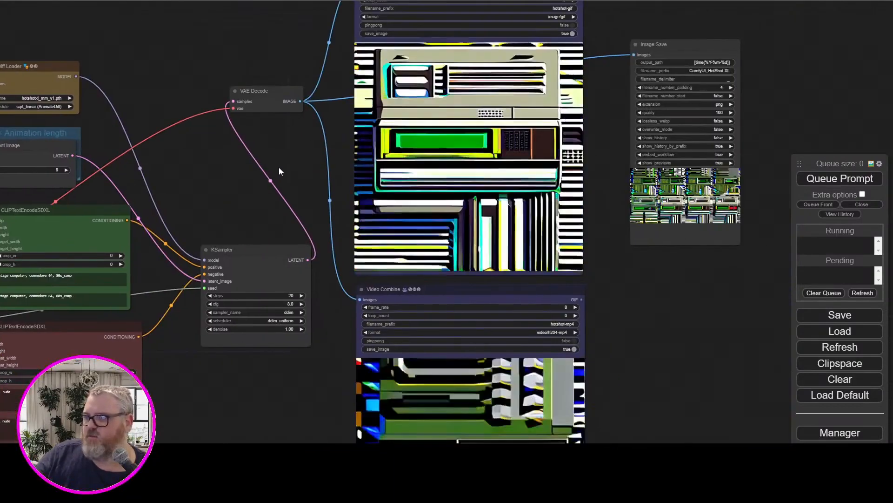
scroll(284, 166, "up", 1)
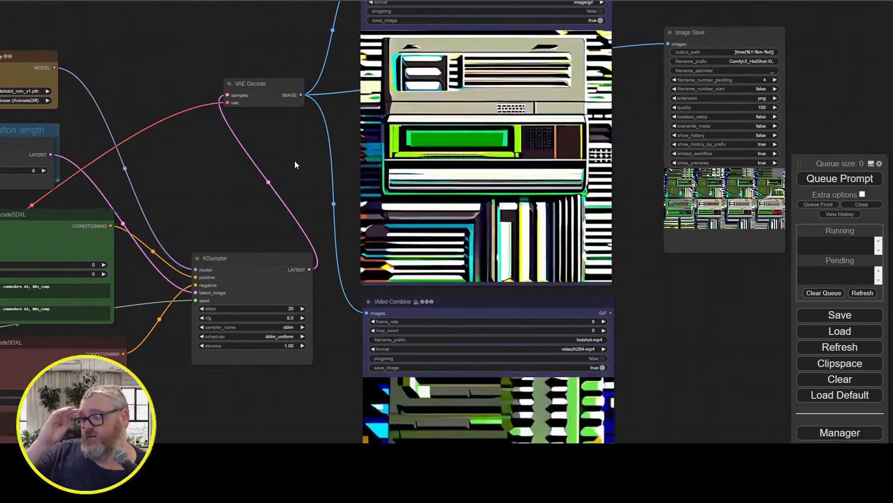
Set the Empty Latent Image batch_size to 48, queue the prompt and check the sampler's progress in the command window.
left_click_drag(189, 218, 244, 38)
scroll(297, 253, "up", 2)
scroll(342, 163, "down", 5)
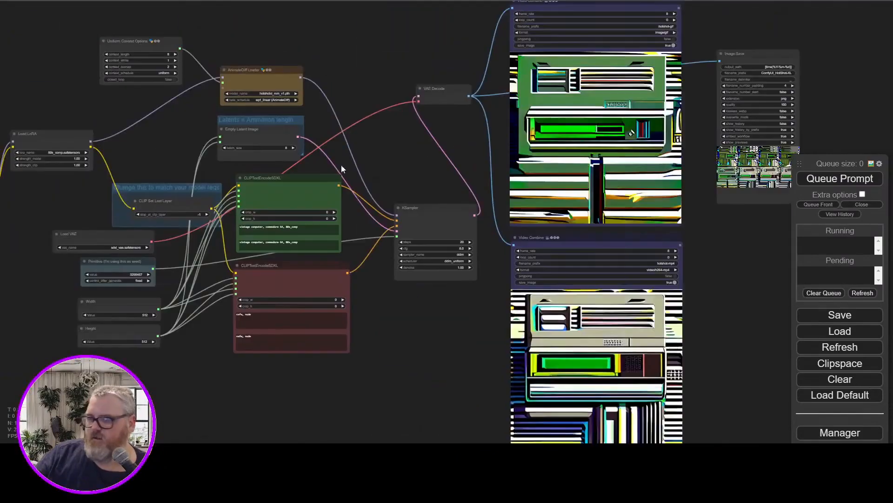
scroll(380, 128, "up", 5)
left_click(223, 140)
type("48")
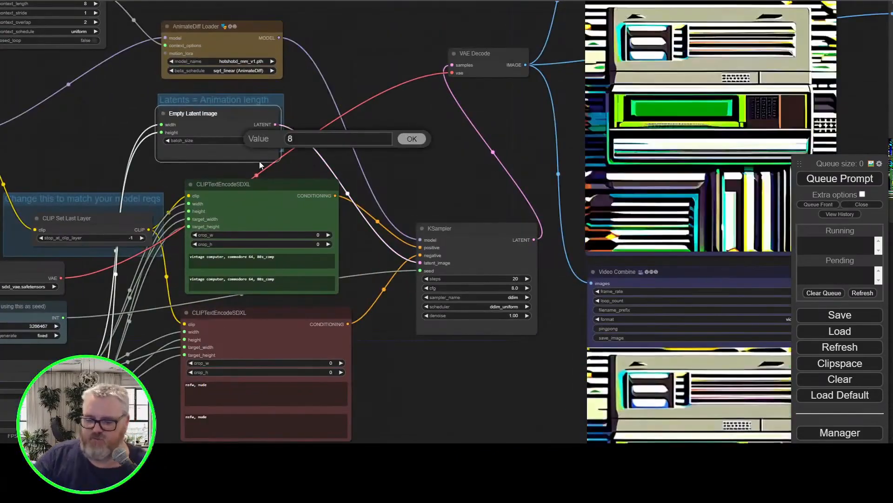
key("Return")
key("ctrl+Return")
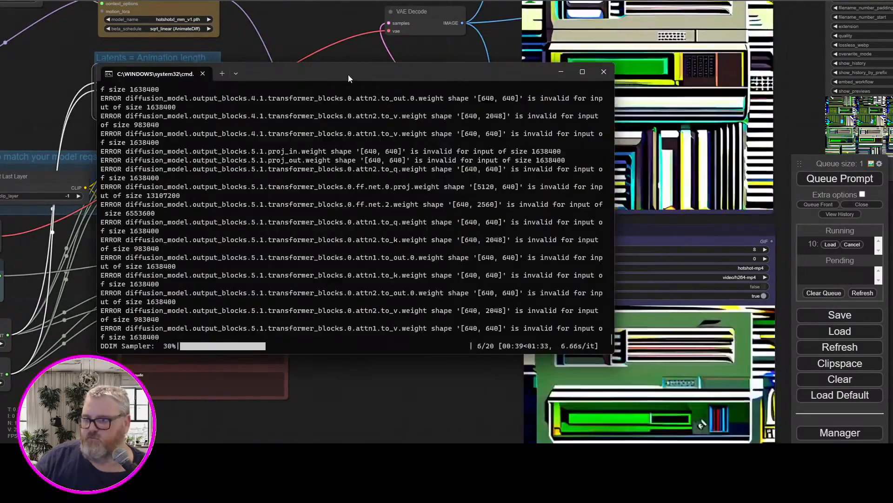
left_click_drag(348, 75, 274, 42)
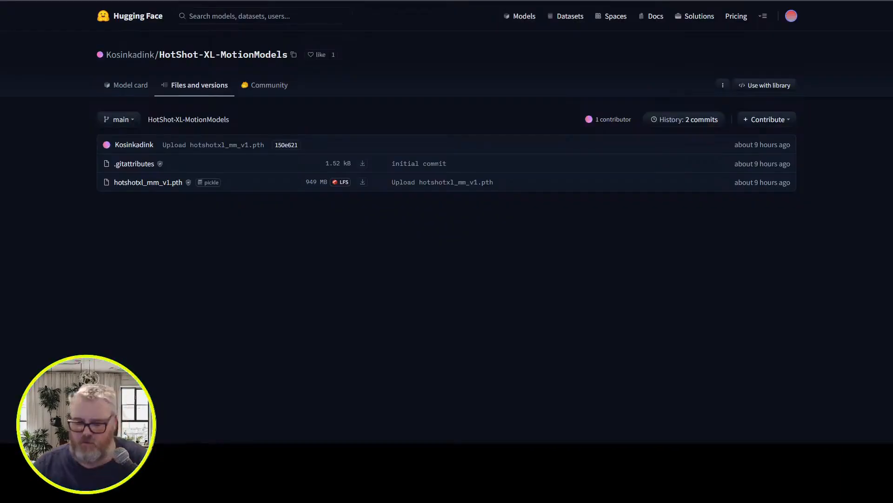
Open the Hotshot-XL GitHub repository through a web search and examine its README notes on aspect ratios, frame rates and lengths.
key("ctrl+l")
type("hot")
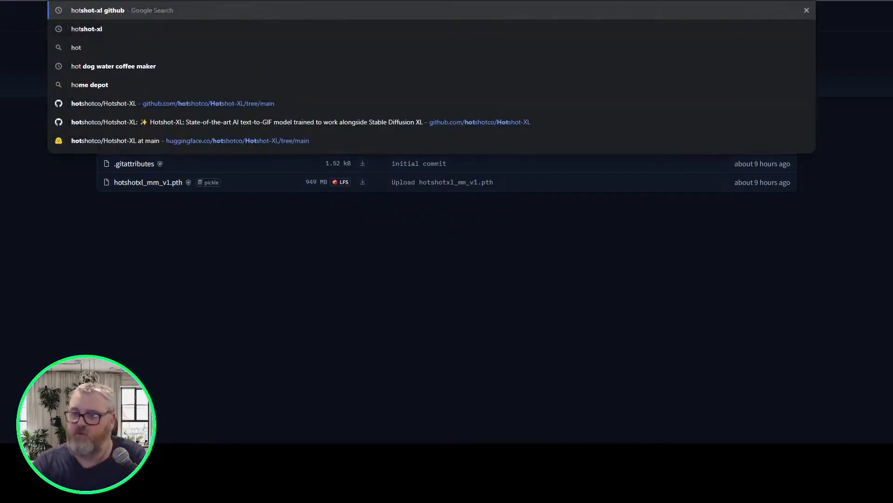
key("Return")
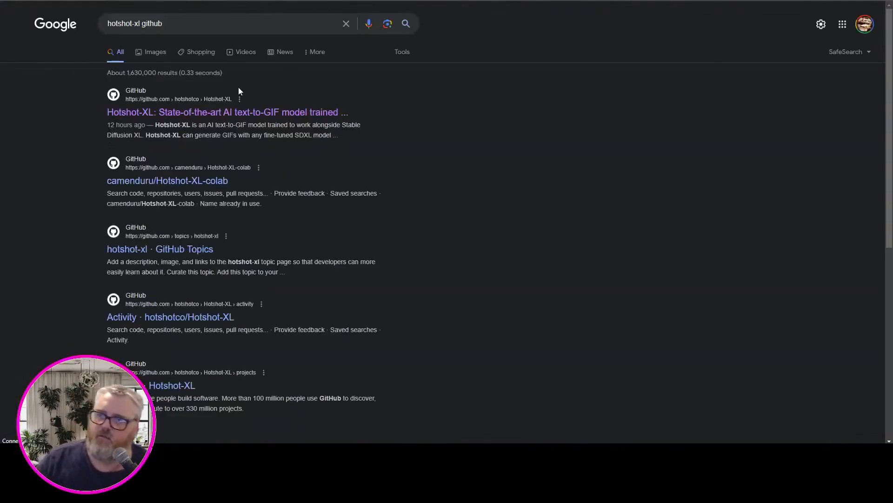
left_click(233, 114)
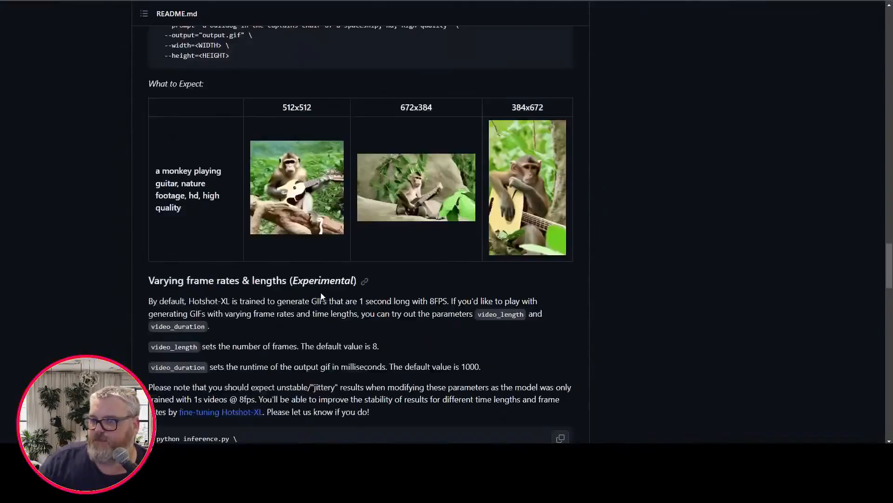
scroll(305, 280, "down", 15)
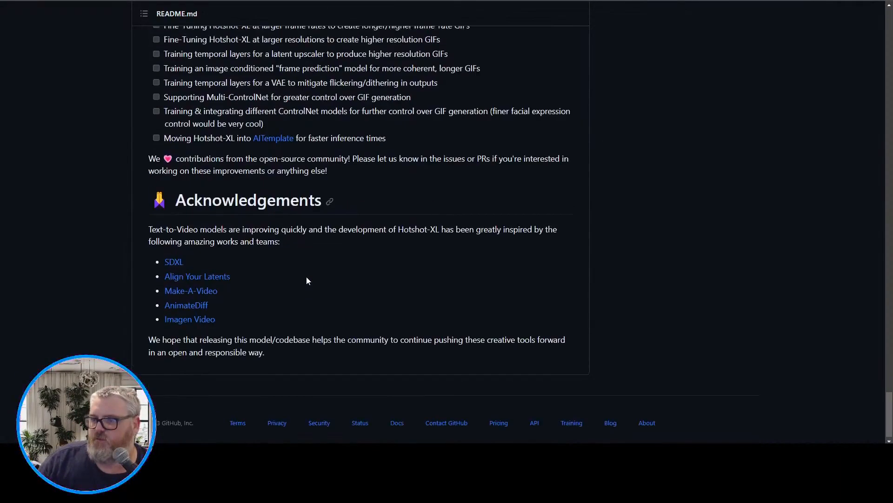
scroll(305, 279, "up", 10)
scroll(303, 282, "up", 15)
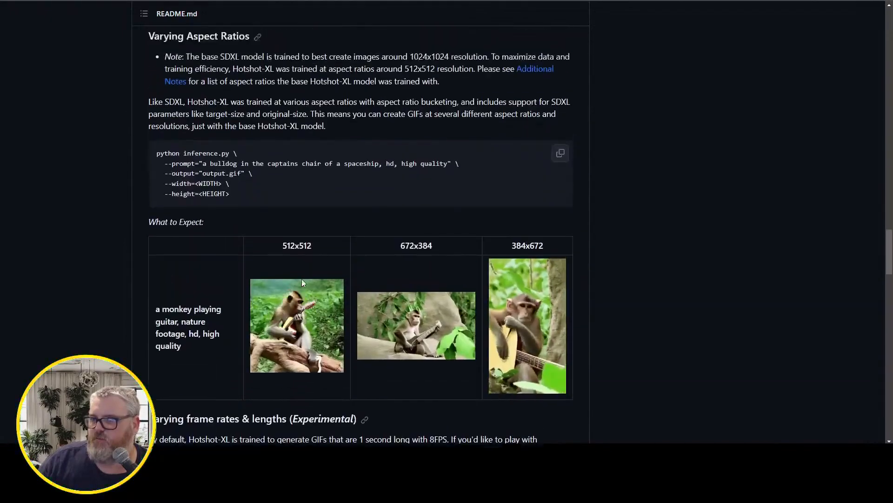
scroll(301, 282, "up", 2)
scroll(301, 282, "down", 15)
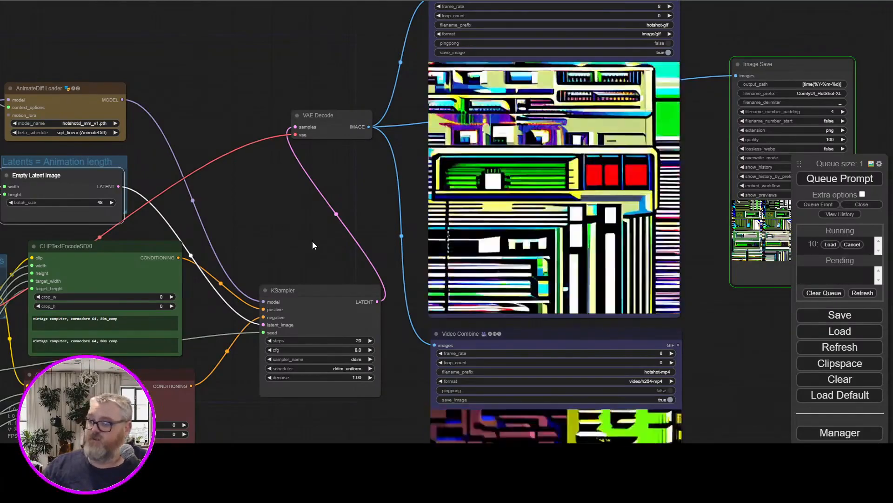
Examine the 48-frame animation in both Video Combine previews.
left_click_drag(313, 256, 252, 3)
scroll(276, 185, "up", 3)
left_click_drag(276, 188, 154, 110)
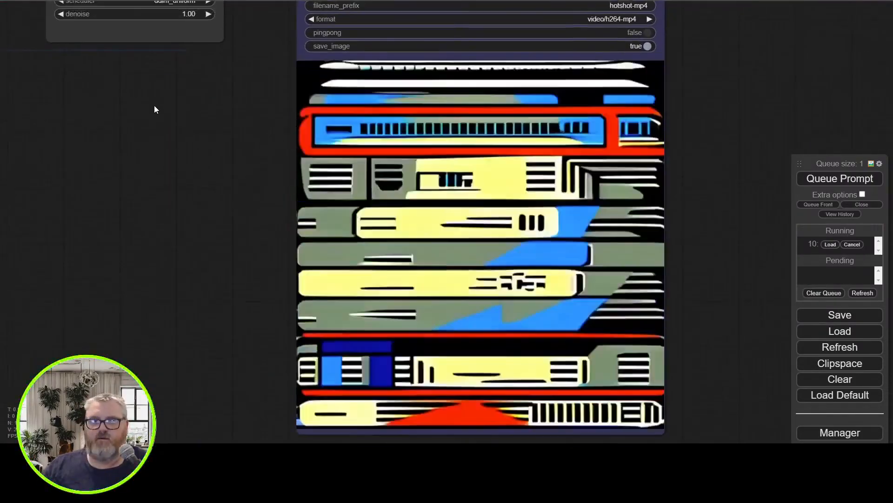
scroll(172, 181, "down", 5)
left_click_drag(171, 181, 460, 413)
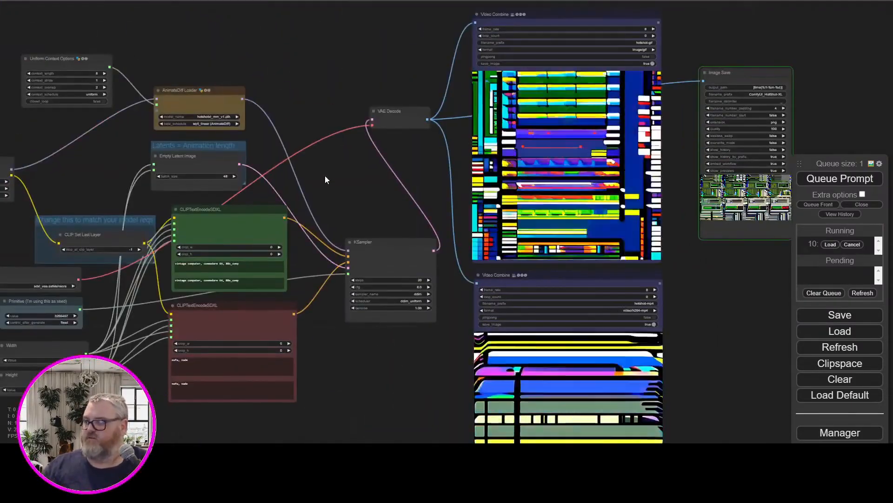
Connect Load Checkpoint's model output to AnimateDiff Loader and its CLIP output to CLIP Set Last Layer, and delete the Load LoRA node.
left_click_drag(291, 68, 489, 81)
scroll(388, 138, "up", 8)
left_click_drag(274, 320, 637, 284)
left_click_drag(177, 249, 249, 231)
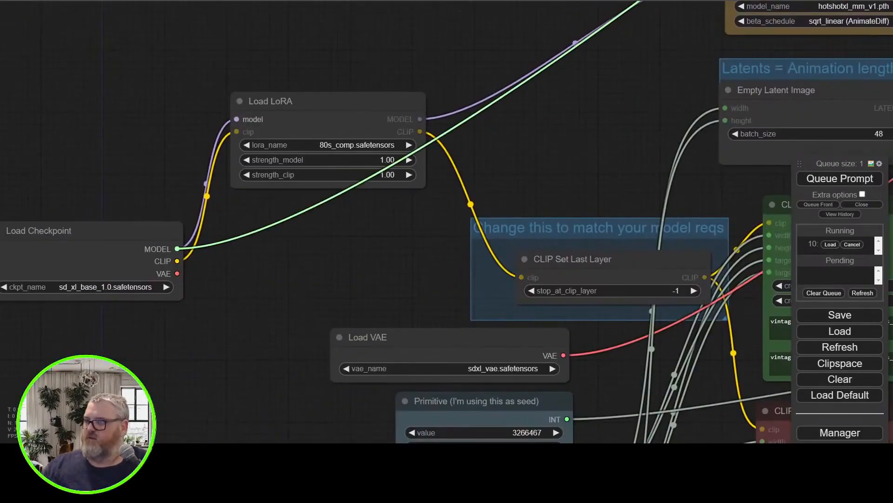
scroll(699, 105, "up", 3)
left_click_drag(659, 62, 718, 20)
scroll(699, 106, "down", 8)
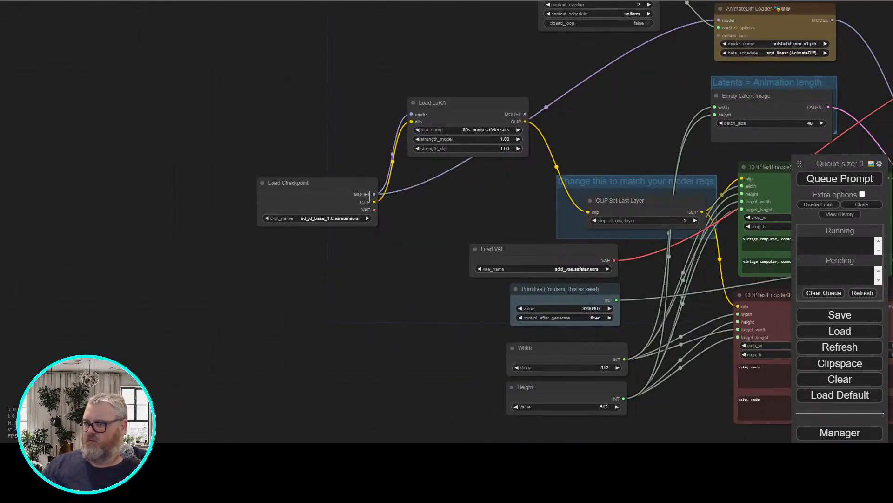
left_click_drag(374, 202, 587, 212)
left_click(480, 113)
key("Delete")
Set the Empty Latent Image batch_size to 8.
left_click_drag(630, 143, 125, 172)
left_click_drag(304, 151, 286, 151)
left_click_drag(217, 216, 439, 143)
Replace both positive prompt texts with "macho man randy savage eaching nachos" and queue the prompt.
left_click(554, 203)
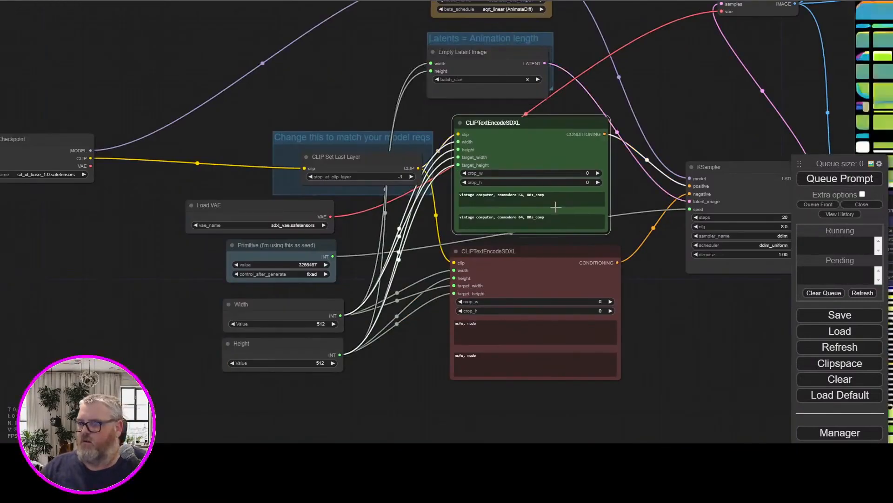
key("ctrl+a")
type("macho man randy sa")
left_click(557, 218)
key("ctrl+a")
key("ctrl+v")
key("ctrl+Return")
Look up the supported aspect ratios in the Hotshot-XL README and examine the new animation in the Video Combine previews.
left_click_drag(674, 111, 308, 223)
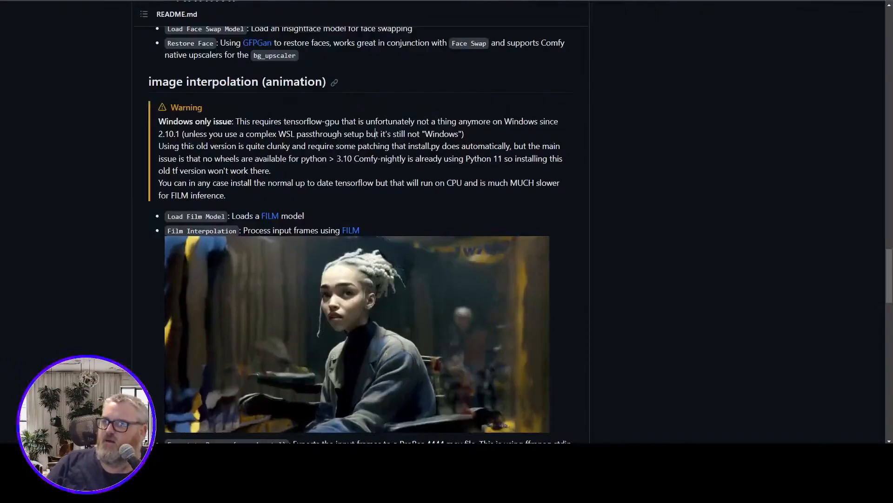
scroll(219, 235, "down", 1)
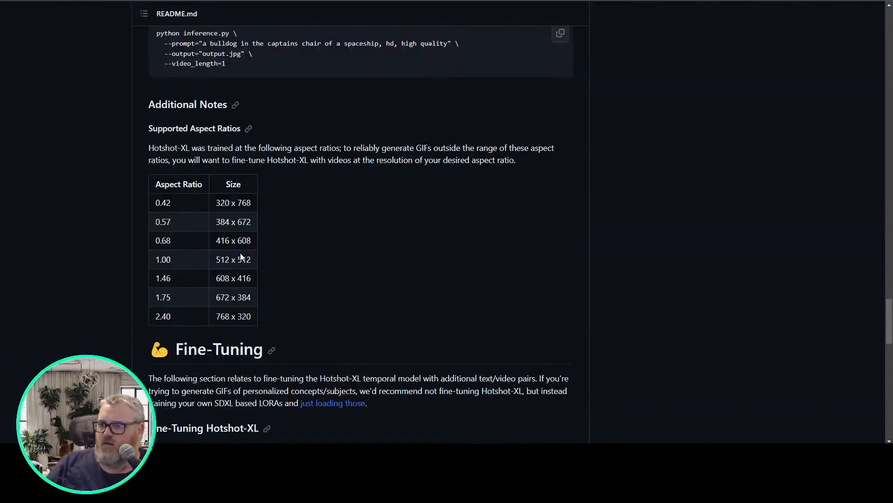
scroll(216, 219, "down", 1)
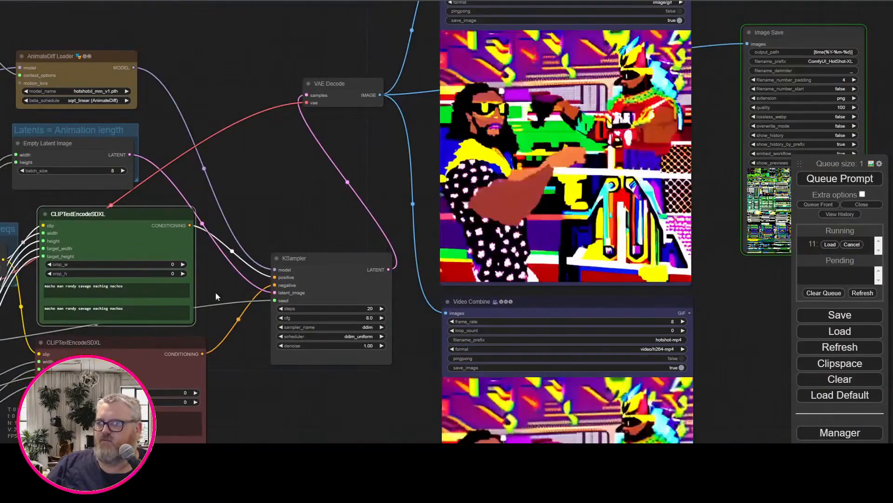
left_click_drag(265, 395, 223, 388)
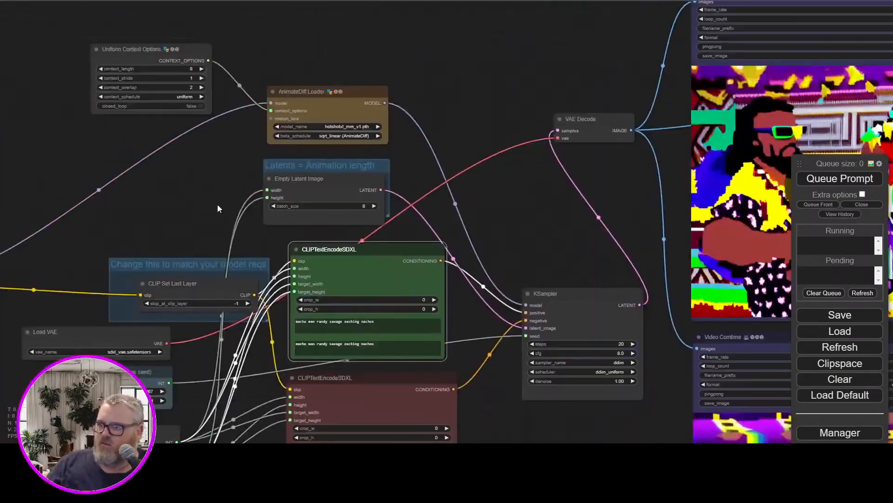
Set the width to 416, the height to 608 and the seed to 3267529, and queue the prompt.
left_click_drag(217, 205, 300, 52)
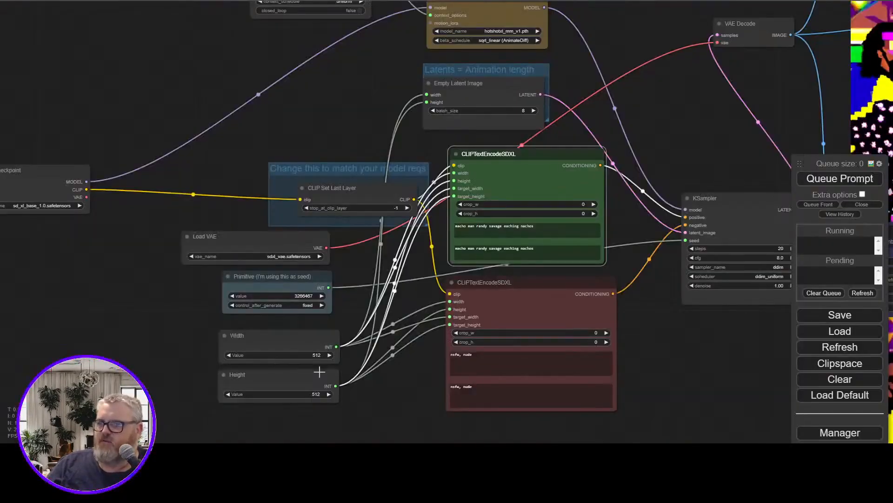
double_click(316, 355)
type("416")
key("Return")
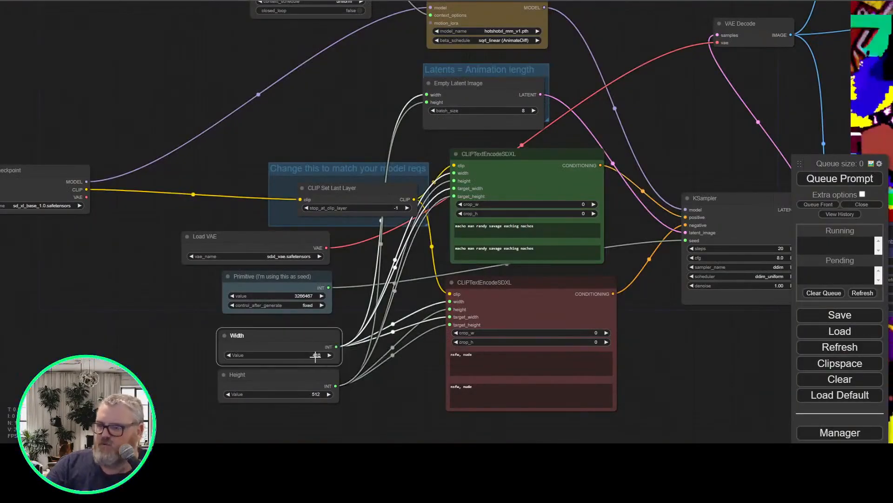
double_click(322, 394)
key("BackSpace")
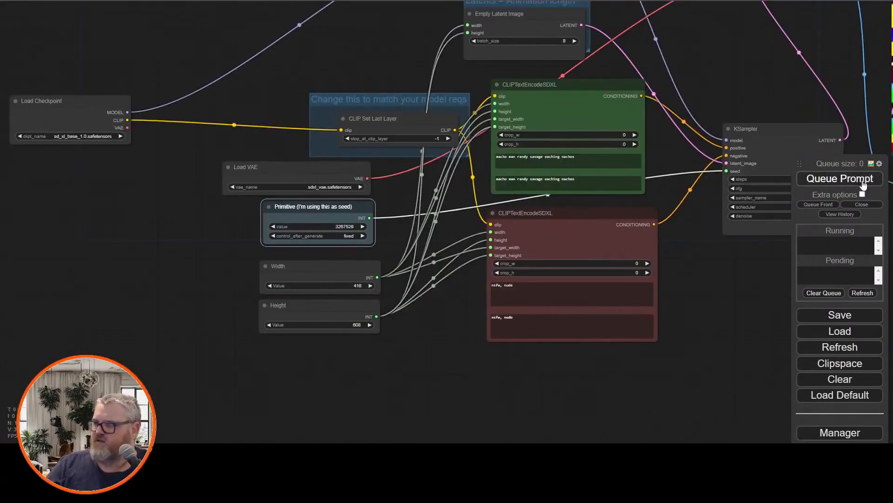
left_click(863, 181)
Set the seed Primitive's control_after_generate to randomize.
left_click(348, 236)
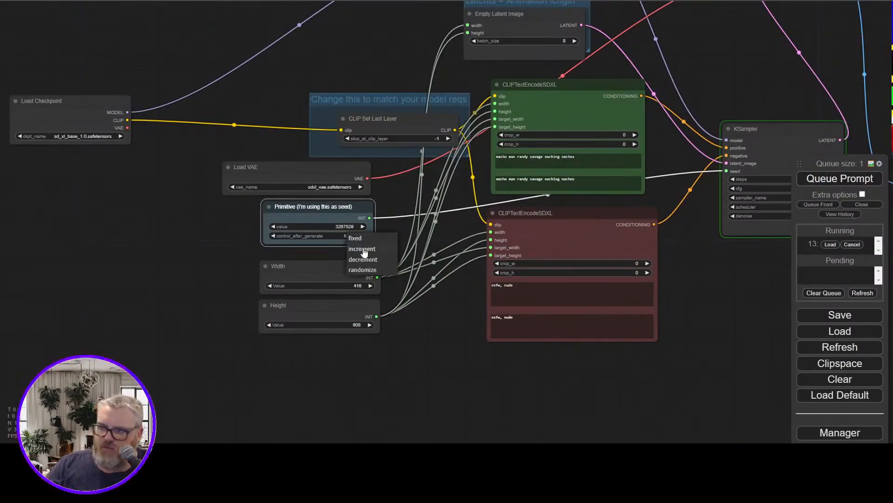
left_click(363, 270)
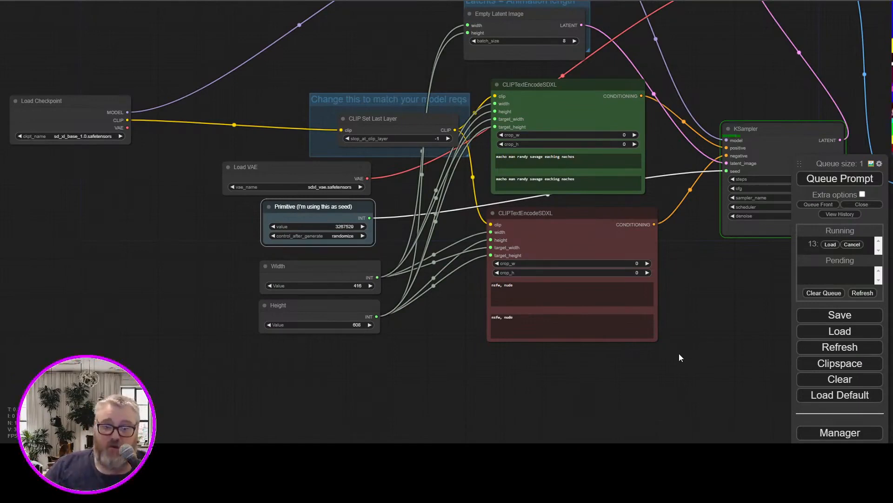
left_click_drag(337, 214, 341, 218)
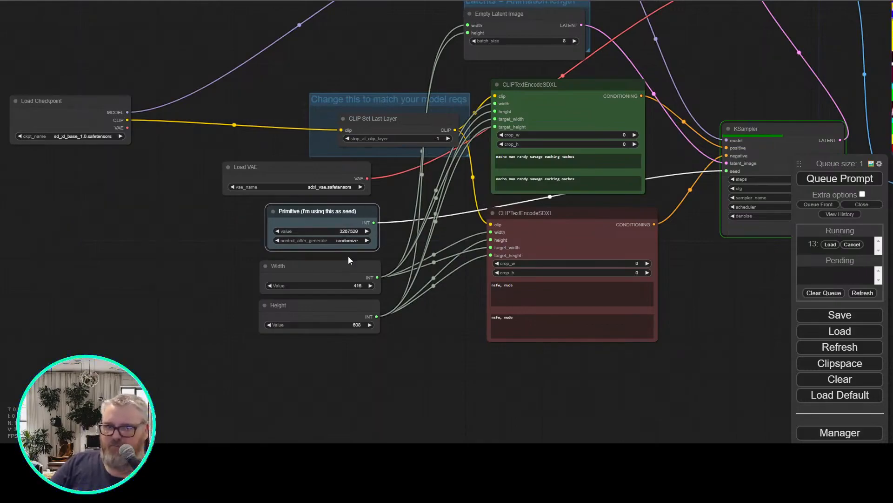
Follow the KSampler's progress and examine the 416 x 608 animation in the Video Combine previews.
left_click_drag(528, 424, 110, 418)
left_click_drag(374, 317, 214, 388)
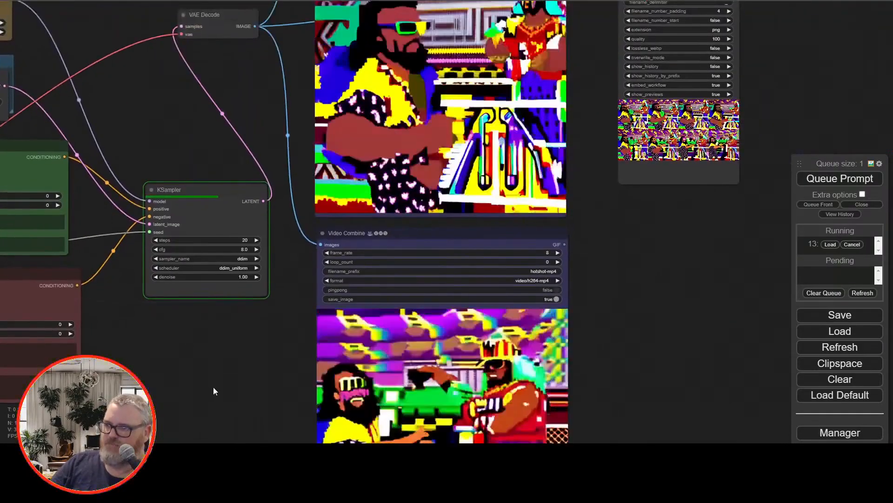
left_click_drag(213, 351, 221, 393)
left_click_drag(194, 164, 263, 215)
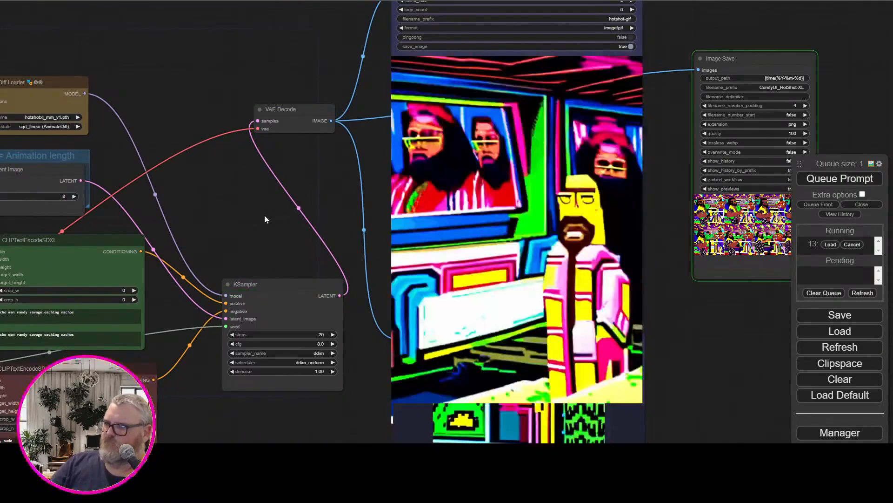
scroll(243, 223, "down", 2)
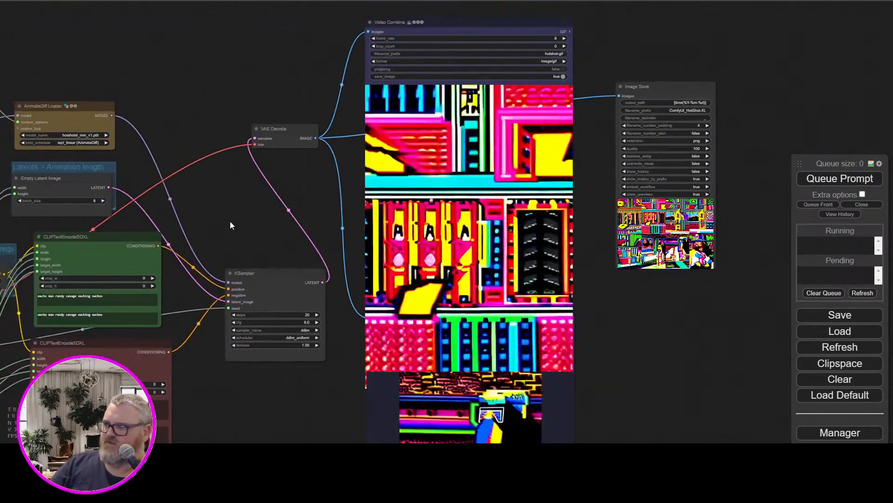
Set both the Width and Height node values to 1024.
left_click_drag(232, 223, 390, 87)
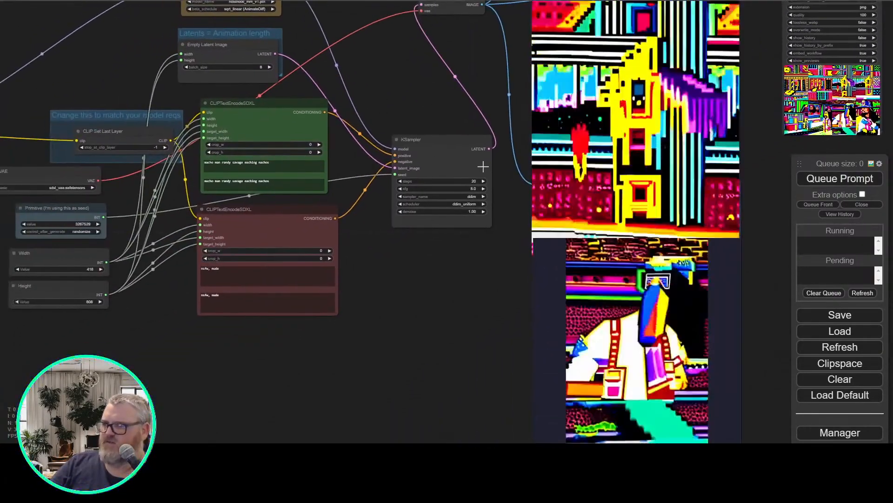
scroll(48, 222, "up", 4)
left_click_drag(190, 347, 392, 344)
left_click(296, 279)
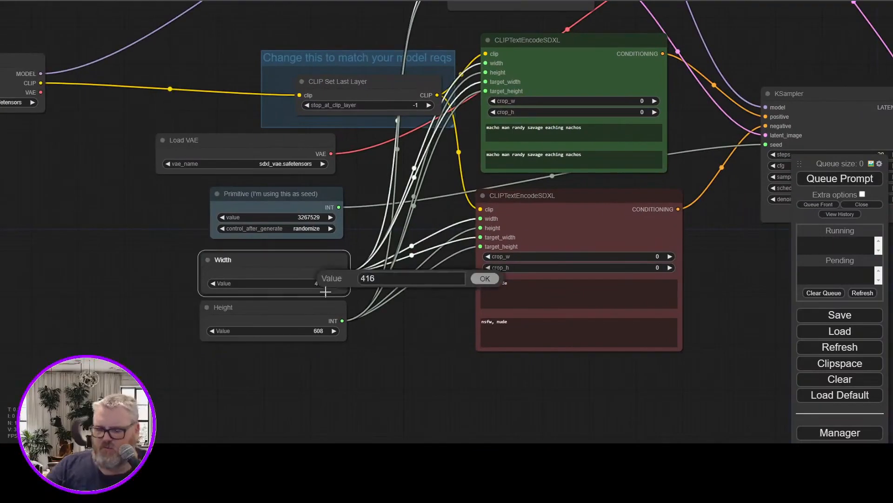
type("1024")
key("Return")
left_click(323, 329)
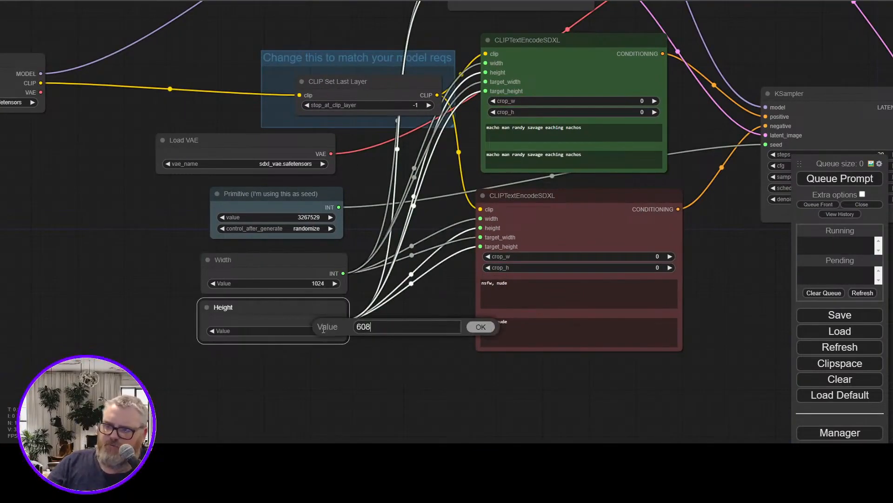
type("1024")
key("Return")
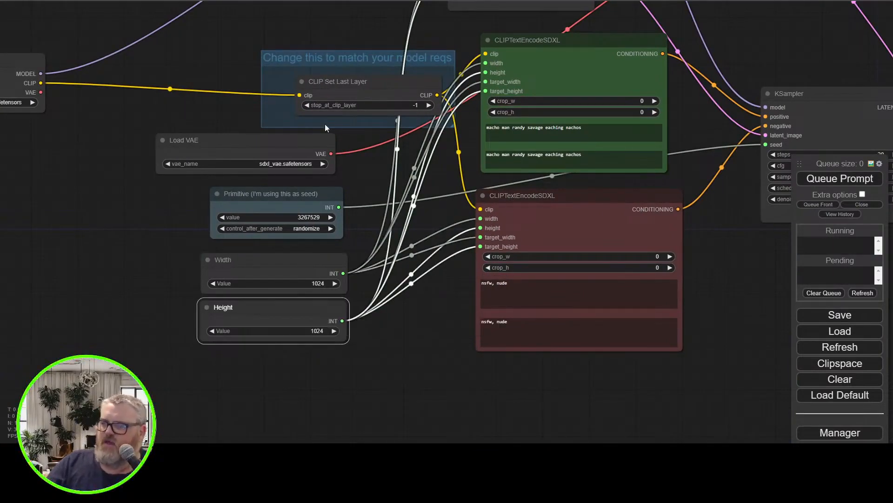
Review the Uniform Context Options, AnimateDiff Loader and Empty Latent Image settings along with the whole node layout.
left_click_drag(147, 124, 376, 221)
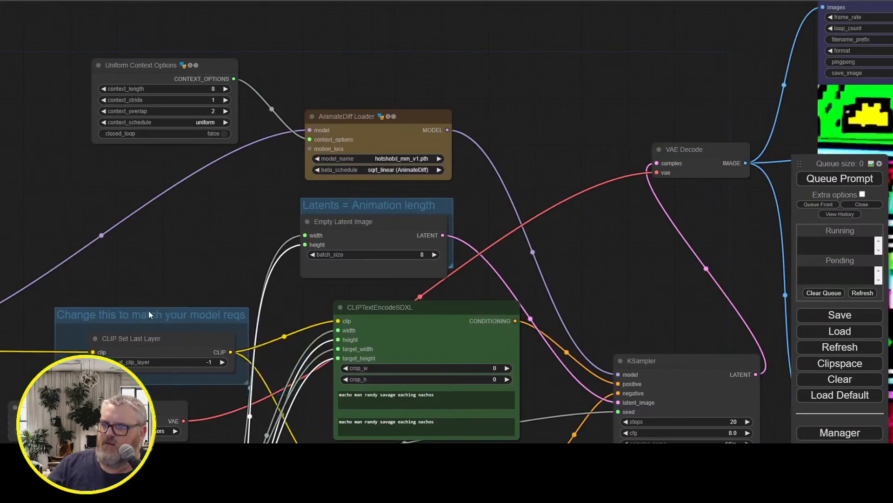
left_click_drag(149, 311, 138, 295)
left_click_drag(195, 264, 182, 297)
left_click_drag(339, 250, 343, 250)
left_click_drag(235, 220, 231, 248)
left_click_drag(186, 139, 175, 140)
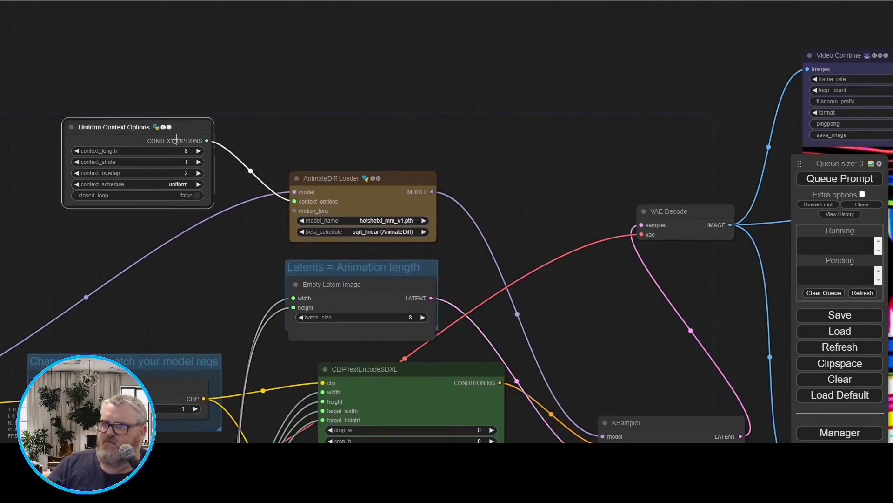
left_click_drag(533, 132, 226, 68)
left_click_drag(413, 292, 370, 249)
scroll(128, 244, "down", 3)
scroll(130, 244, "down", 2)
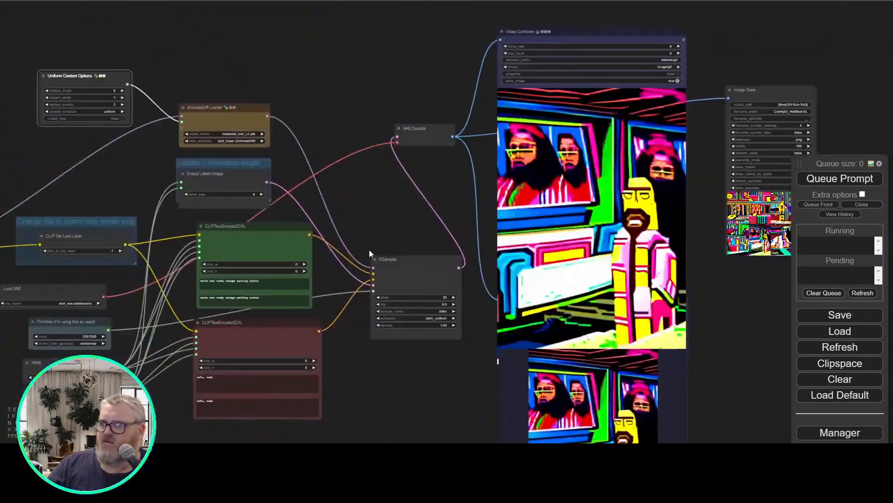
Queue the 1024 x 1024 generation and check the sampler's progress in the command console.
key("ctrl+Return")
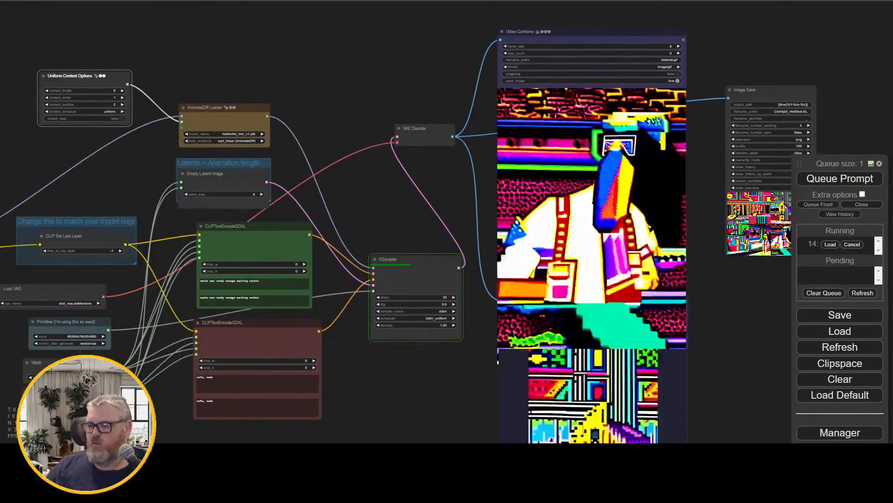
key("alt+Tab")
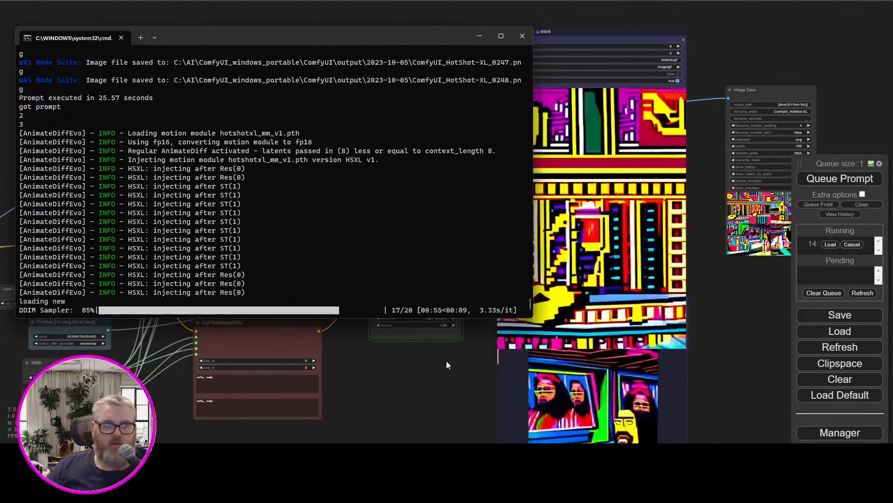
left_click(443, 356)
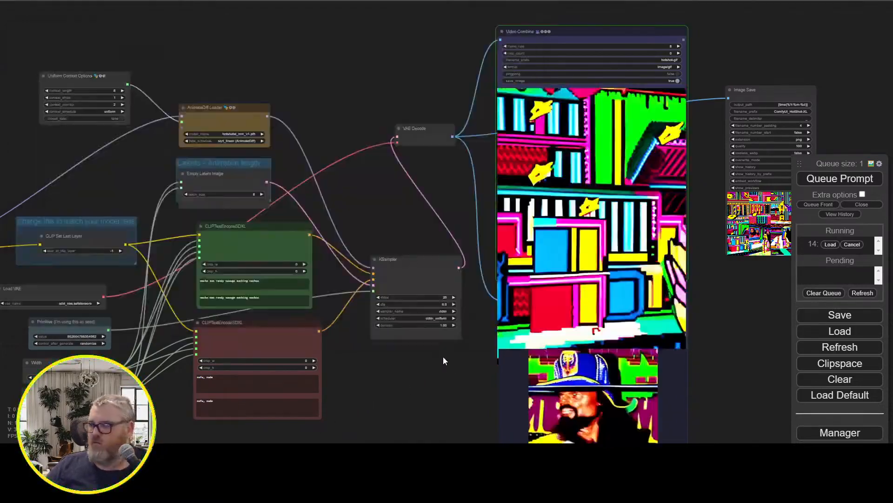
Disconnect the negative CLIPTextEncodeSDXL's target_width and target_height inputs, and duplicate the Width and Height nodes below the originals.
scroll(585, 110, "up", 8)
left_click_drag(356, 419, 270, 172)
left_click_drag(54, 219, 655, 379)
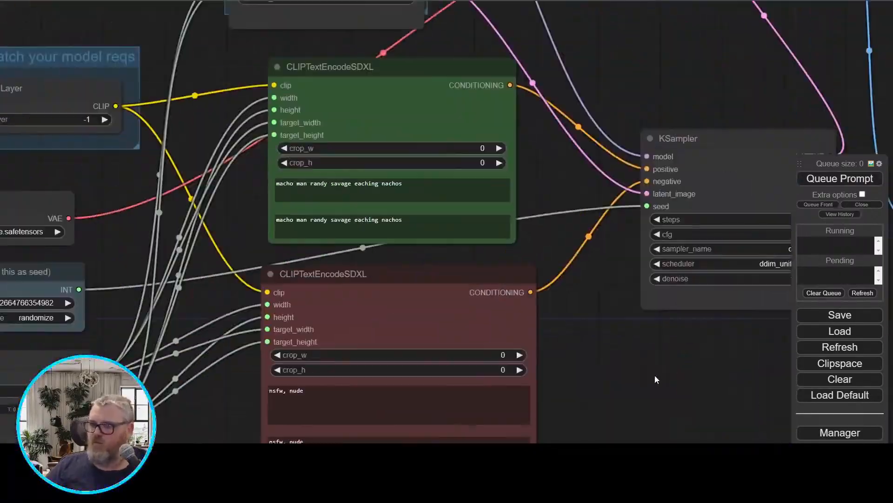
left_click_drag(210, 421, 425, 277)
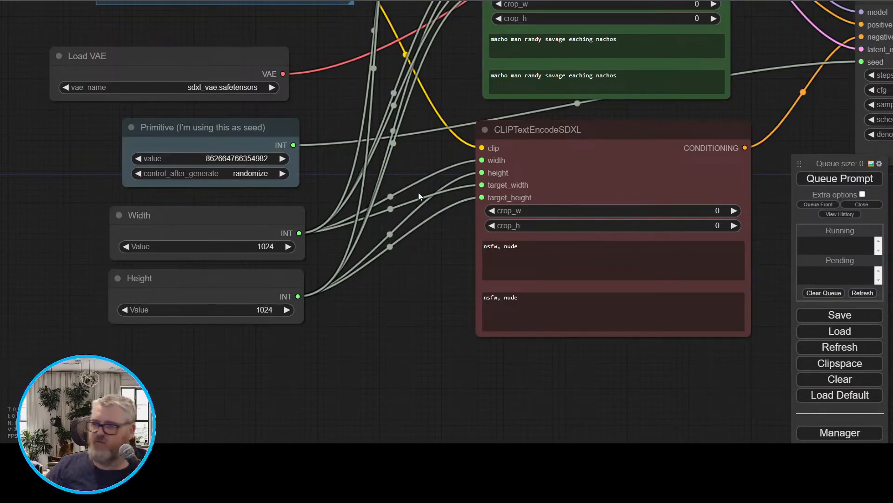
left_click_drag(397, 279, 398, 350)
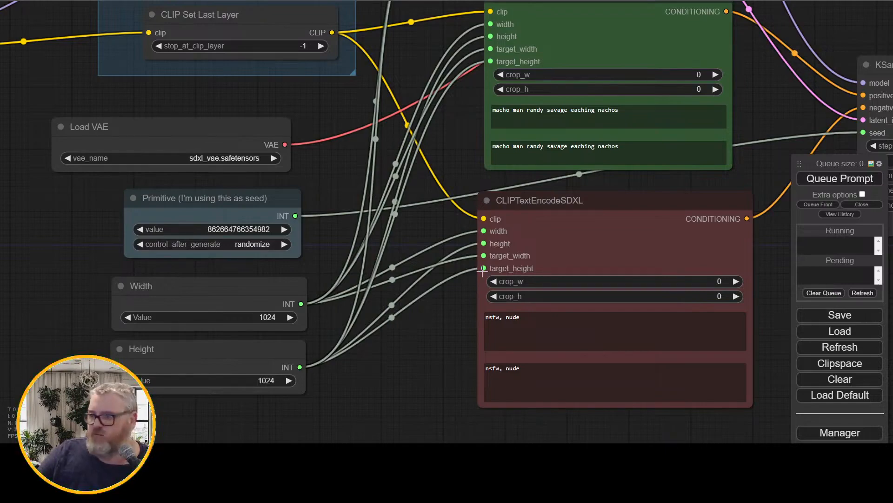
left_click_drag(482, 272, 345, 339)
right_click(370, 36)
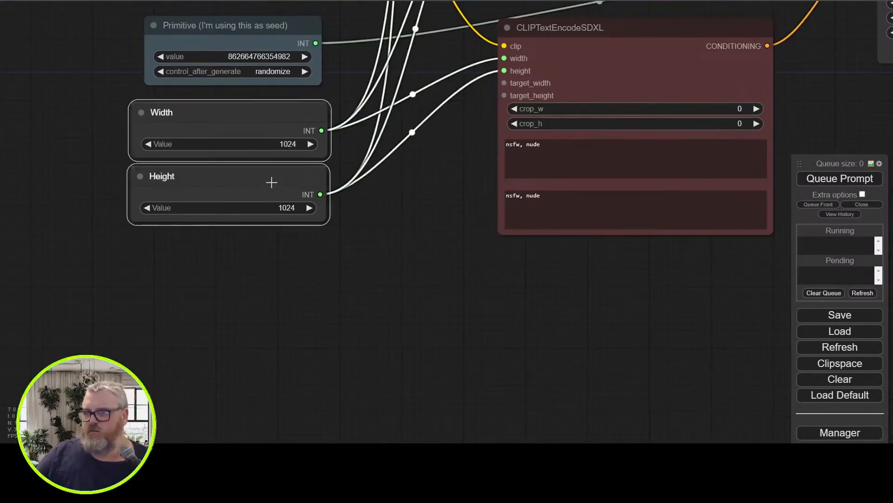
key("ctrl+v")
left_click_drag(372, 277, 244, 321)
Set the duplicated Width and Height node values to 512.
left_click(272, 285)
type("512")
key("Return")
left_click(263, 345)
type("512")
key("Return")
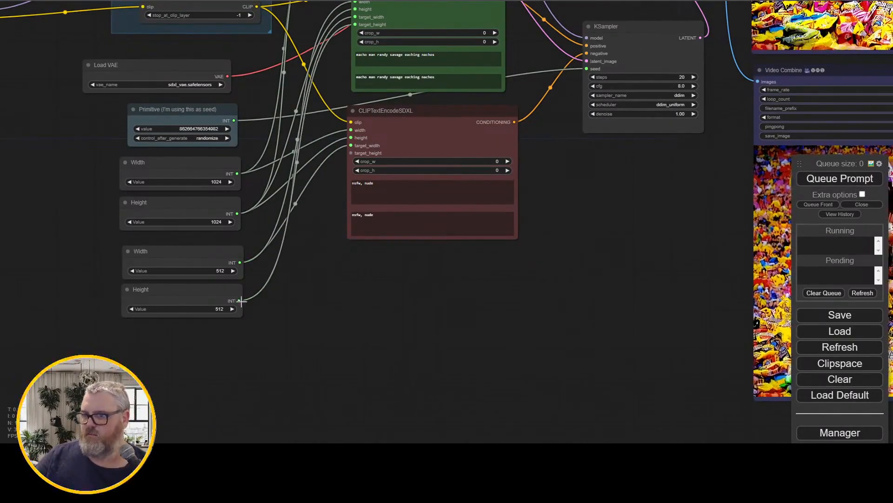
Connect the 512 Width and Height nodes to both encoders' target_width and target_height inputs and line up the four size nodes.
left_click_drag(203, 299, 96, 333)
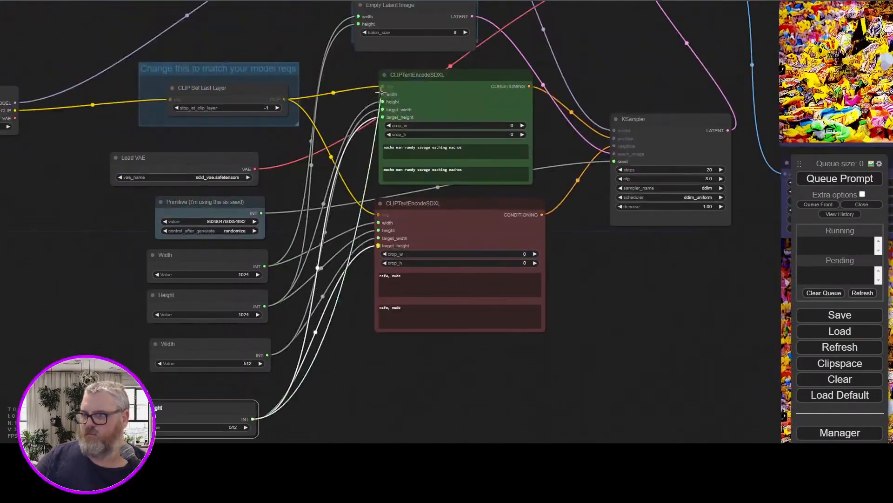
left_click_drag(223, 417, 225, 393)
left_click(218, 261)
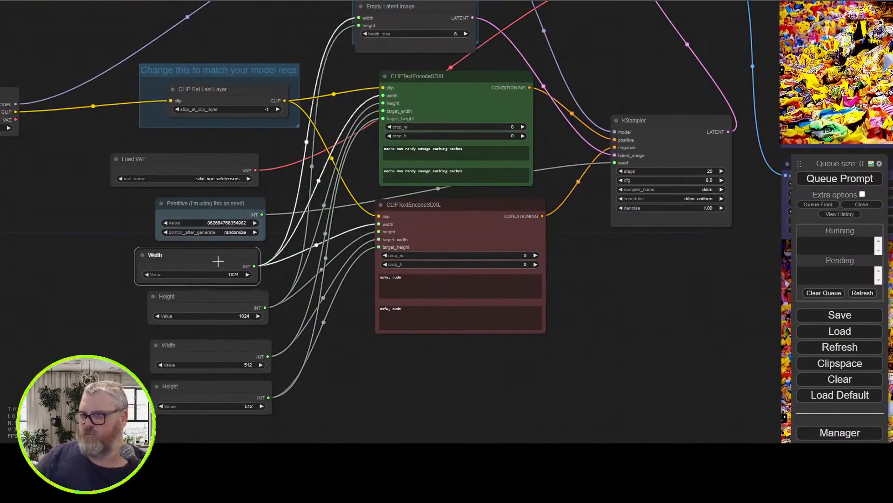
left_click_drag(218, 261, 225, 264)
left_click_drag(230, 299, 233, 300)
left_click_drag(238, 348, 234, 345)
left_click_drag(235, 390, 239, 396)
Examine the animation generated with the 512 target sizes in the Video Combine previews.
scroll(396, 362, "up", 3)
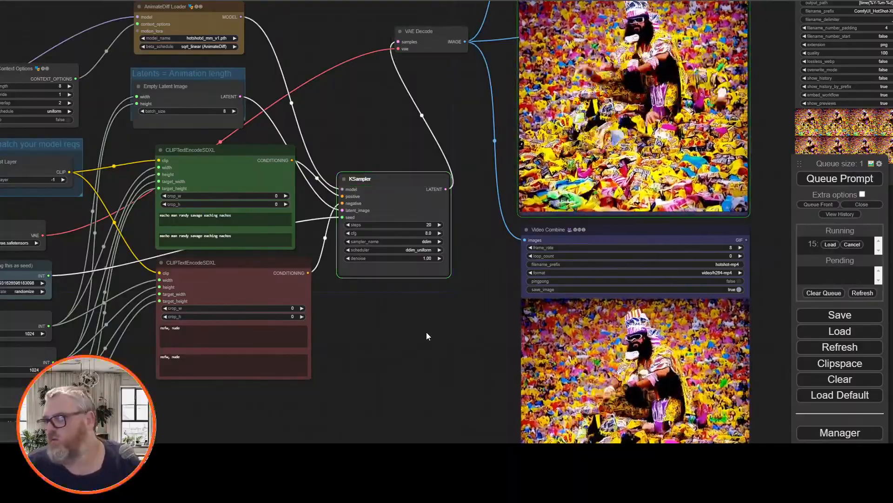
scroll(183, 285, "up", 6)
left_click_drag(496, 95, 564, 142)
scroll(183, 285, "down", 4)
Disconnect both CLIPTextEncodeSDXL nodes' size inputs and connect the 1024 Width and Height nodes to their target_width and target_height.
left_click_drag(371, 209, 580, 116)
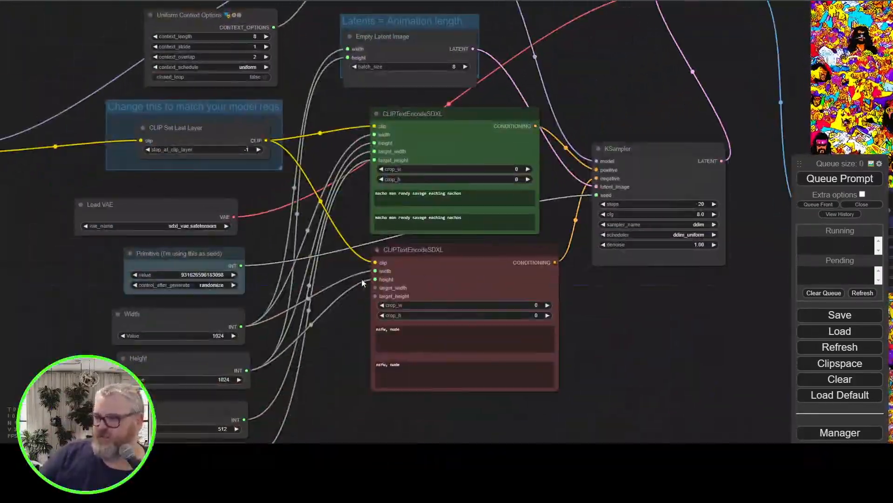
left_click_drag(375, 279, 364, 154)
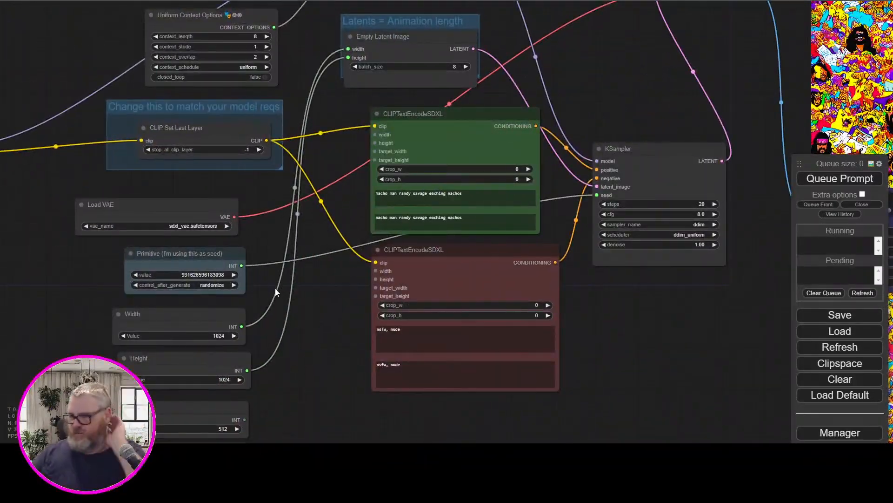
left_click_drag(241, 326, 376, 151)
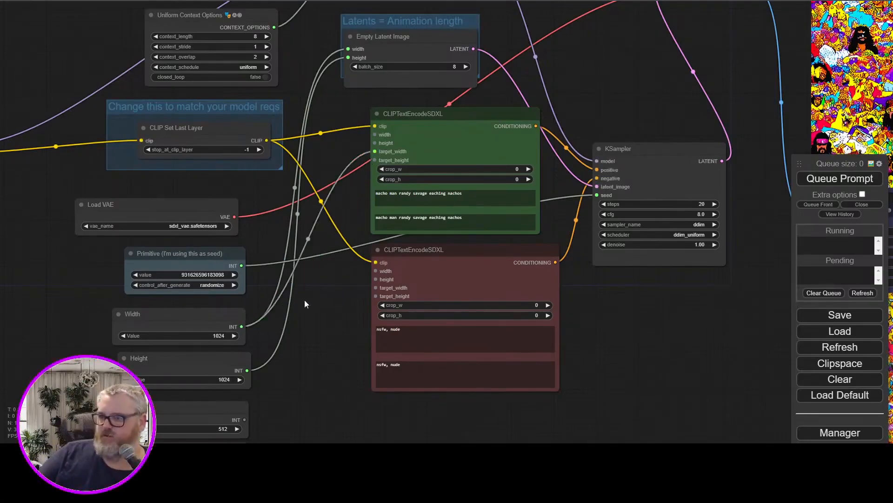
left_click_drag(372, 289, 375, 287)
left_click_drag(242, 326, 317, 297)
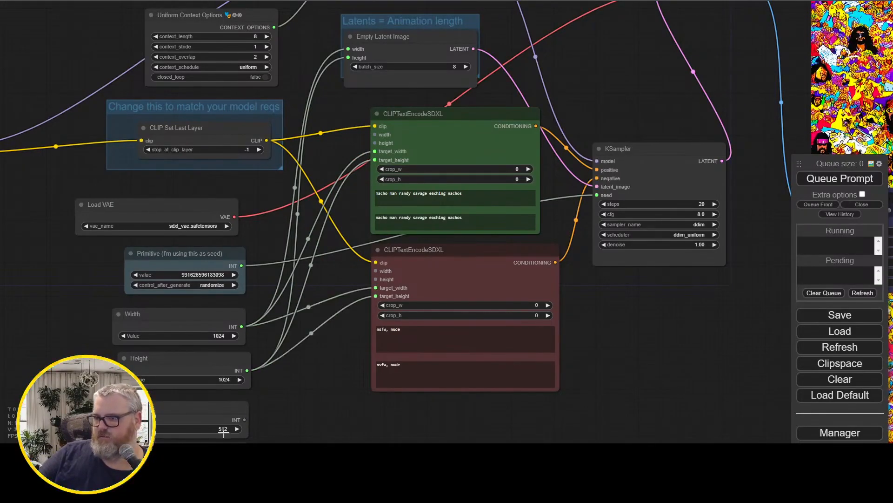
Connect the 512 Width and Height nodes to the width and height inputs of both CLIPTextEncodeSDXL nodes.
left_click_drag(340, 218, 375, 135)
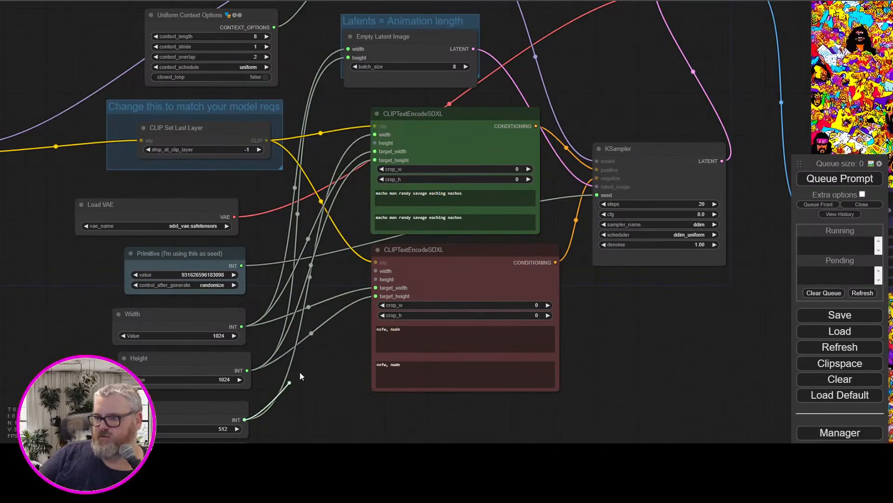
left_click_drag(300, 372, 376, 270)
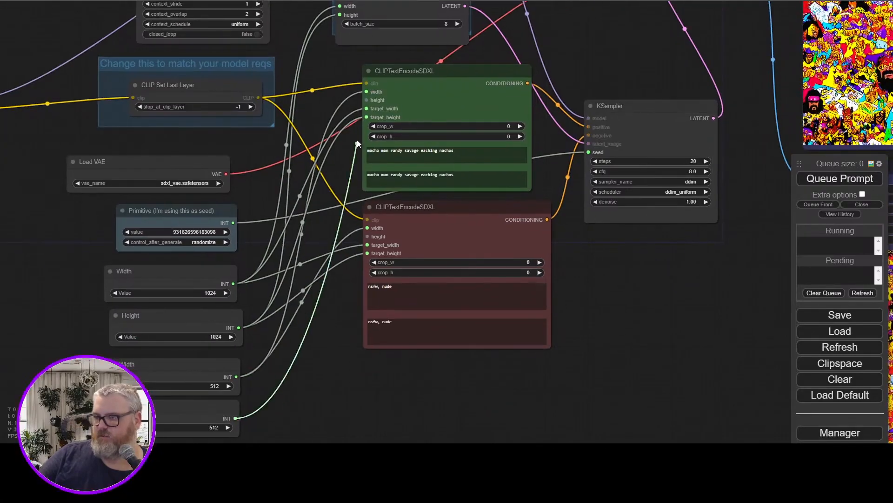
left_click_drag(358, 144, 366, 100)
left_click_drag(235, 417, 353, 196)
key("ctrl+z")
left_click_drag(406, 95, 406, 91)
left_click_drag(186, 275, 193, 269)
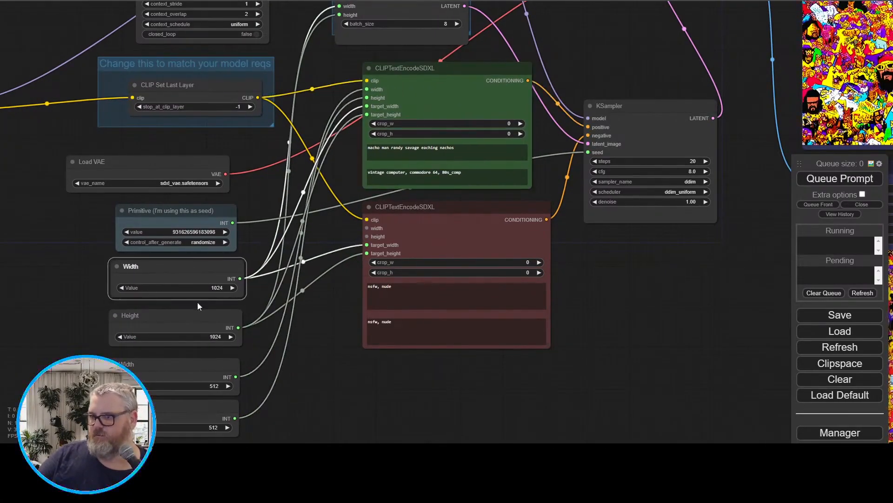
Queue the generation with the swapped size connections and review the previous animation in the Video Combine preview.
key("ctrl+Return")
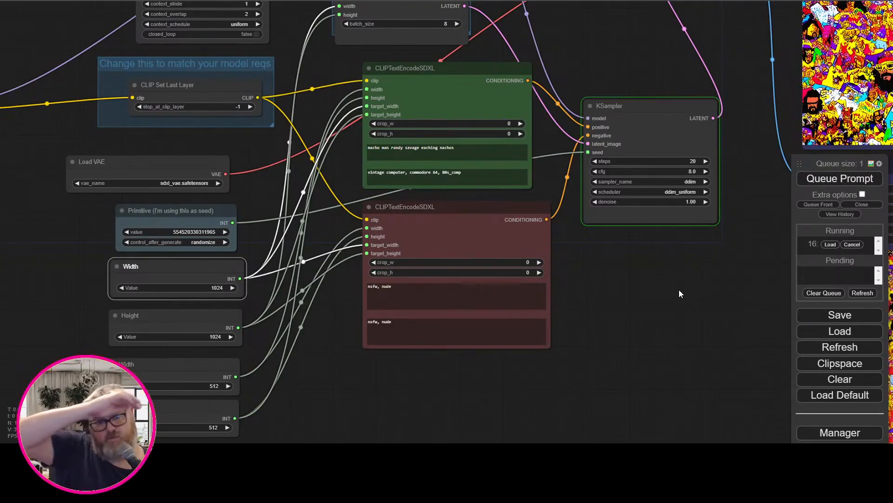
left_click_drag(709, 265, 251, 438)
scroll(276, 232, "up", 2)
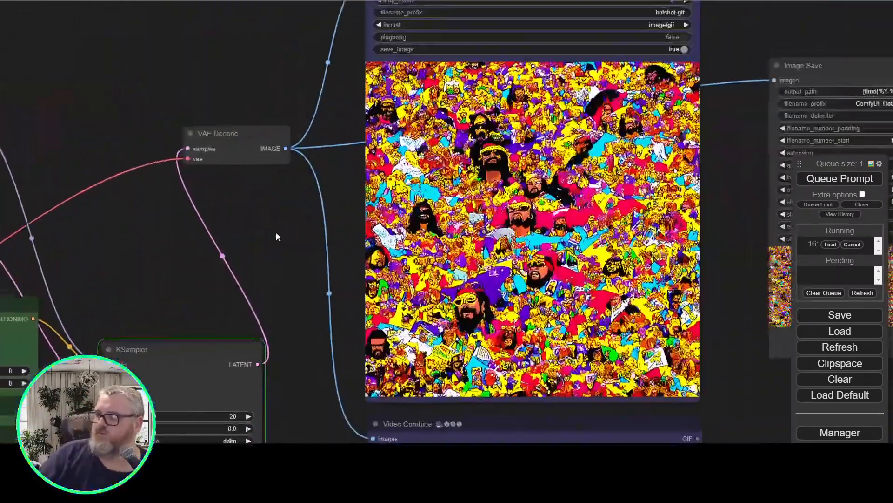
scroll(249, 239, "up", 2)
left_click_drag(276, 236, 183, 250)
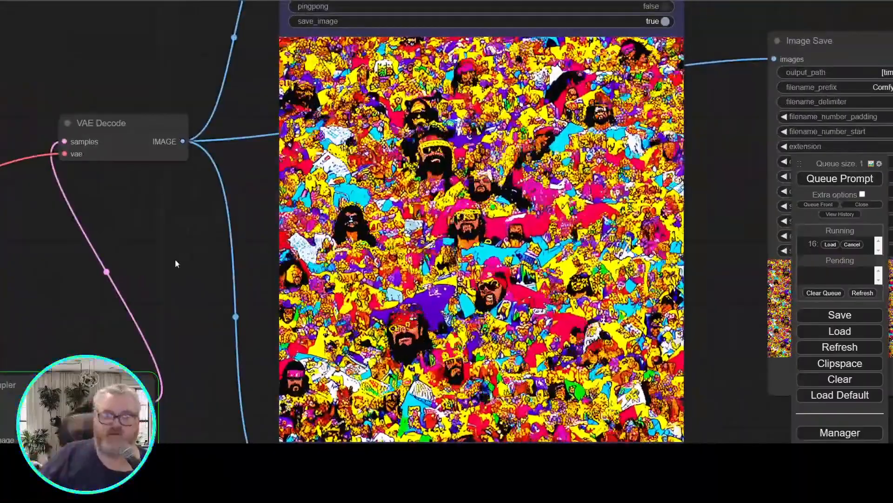
left_click_drag(168, 314, 188, 201)
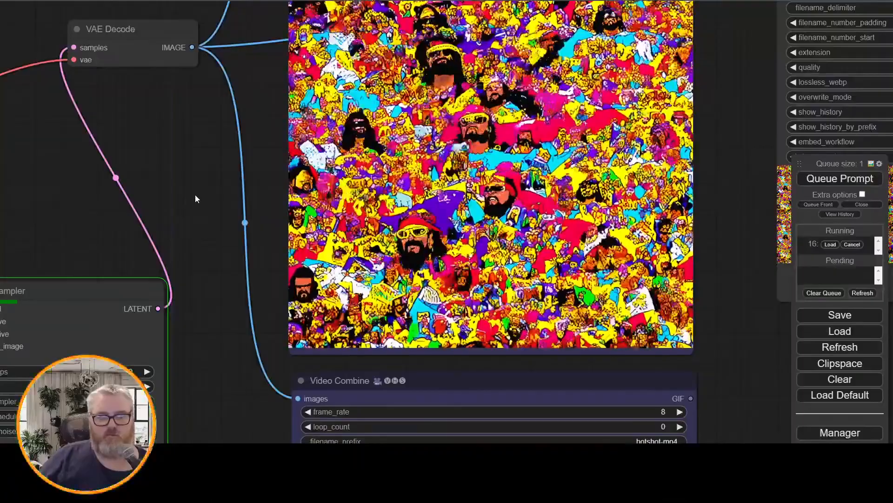
scroll(180, 221, "down", 4)
left_click_drag(105, 438, 491, 318)
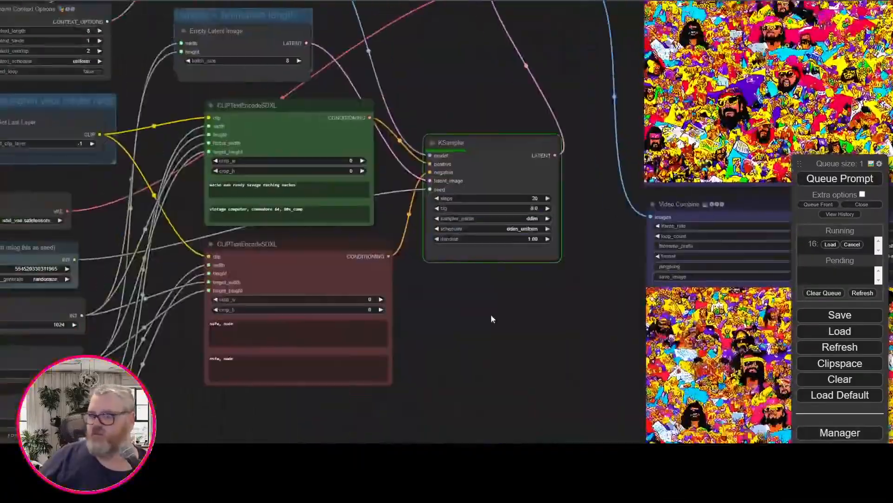
Follow the KSampler's progress and examine the new animation in the Video Combine preview.
scroll(492, 319, "up", 4)
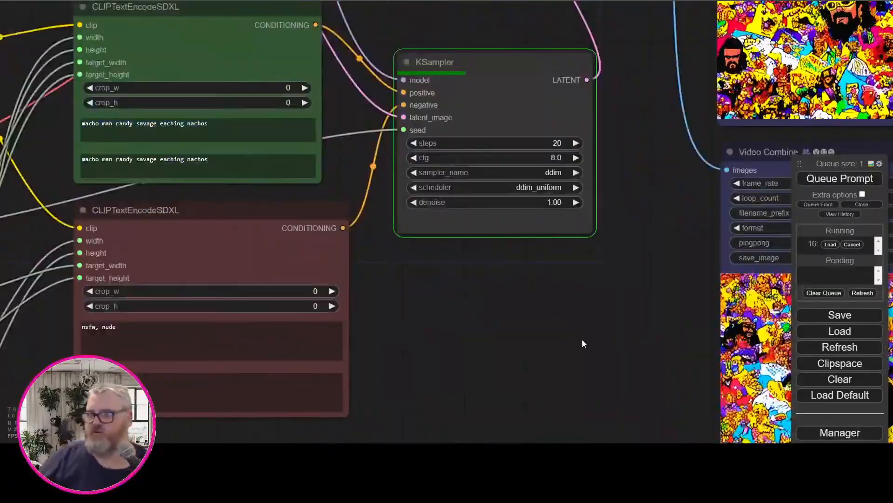
left_click_drag(466, 345, 360, 376)
left_click_drag(560, 71, 196, 317)
scroll(158, 319, "down", 5)
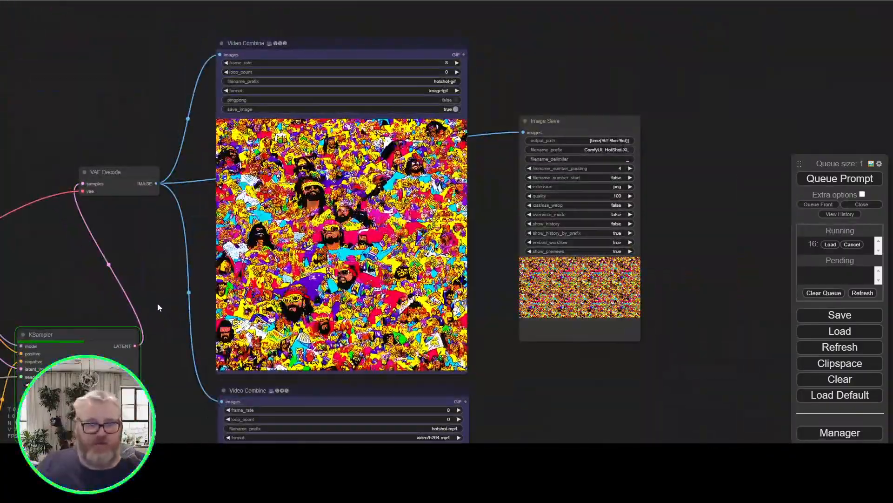
left_click_drag(142, 274, 308, 227)
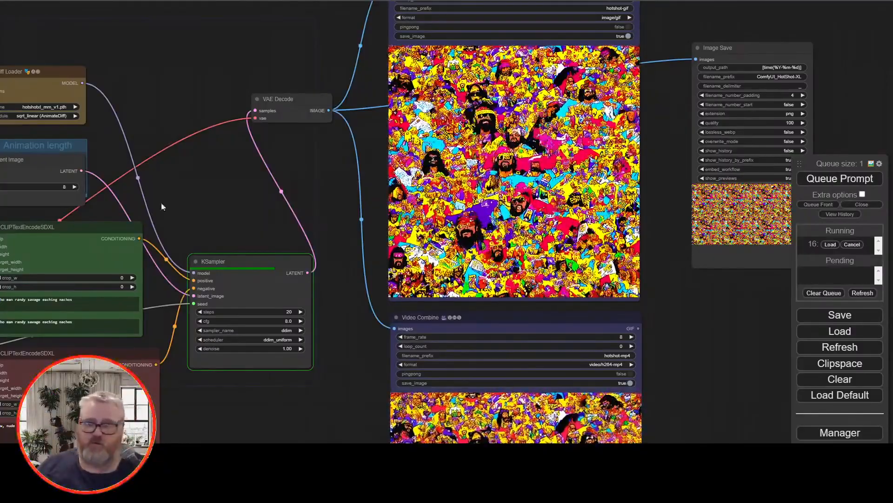
scroll(161, 202, "down", 4)
scroll(371, 307, "up", 3)
scroll(496, 395, "up", 3)
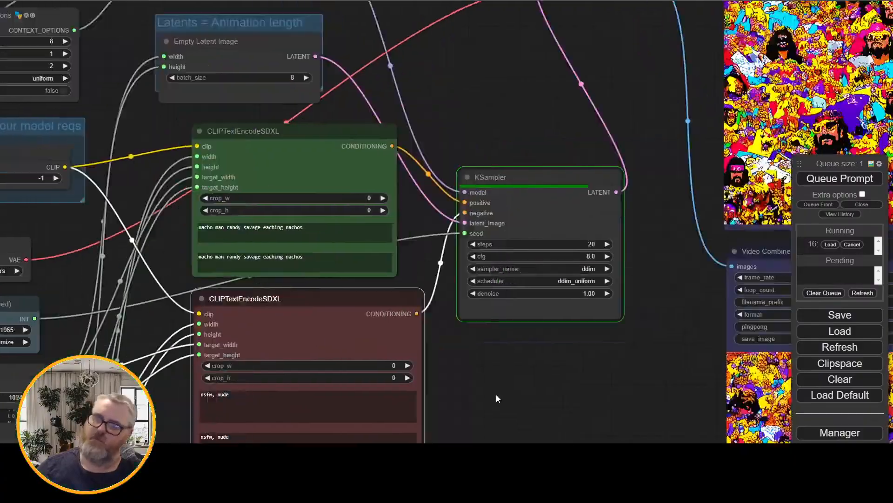
left_click_drag(653, 120, 505, 168)
left_click_drag(501, 100, 440, 162)
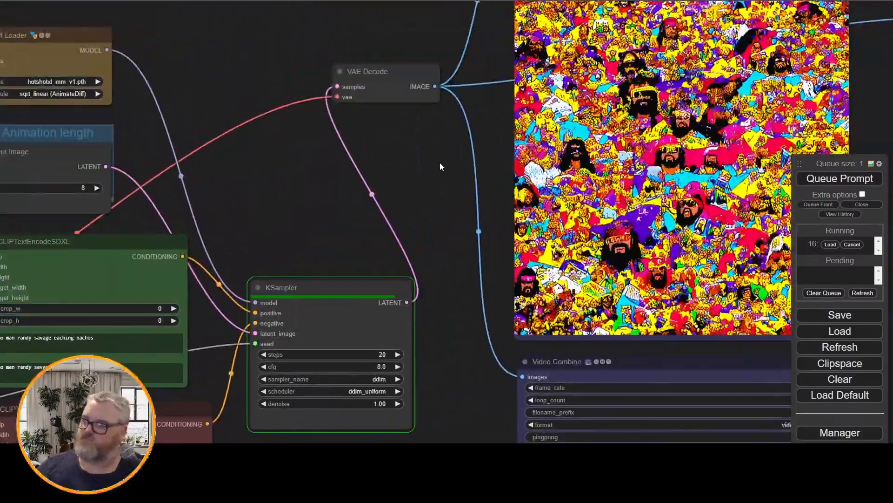
left_click_drag(457, 437, 325, 98)
left_click_drag(315, 170, 664, 411)
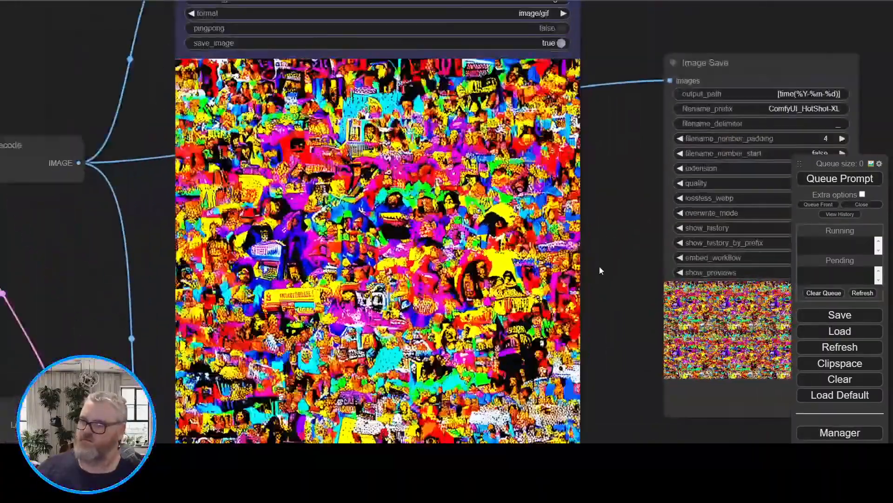
Search the node library for clip nodes and replace the search with sdxl.
left_click_drag(598, 267, 628, 239)
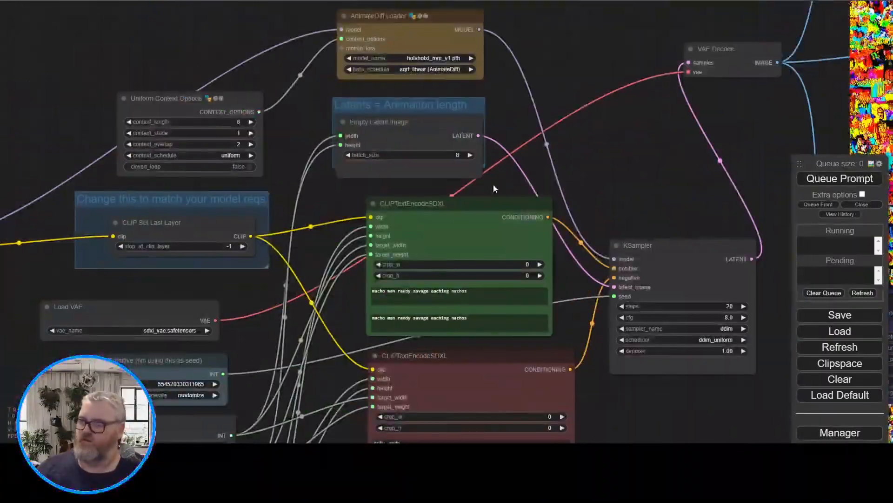
right_click(163, 10)
double_click(76, 39)
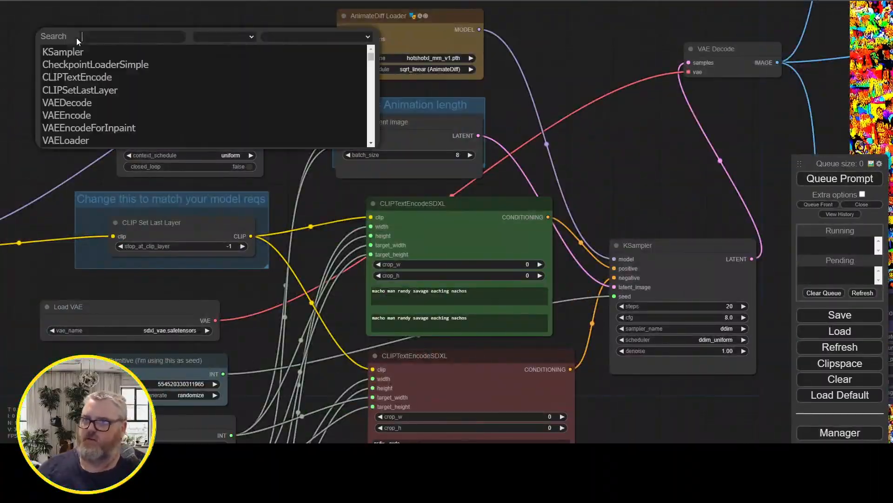
type("clip")
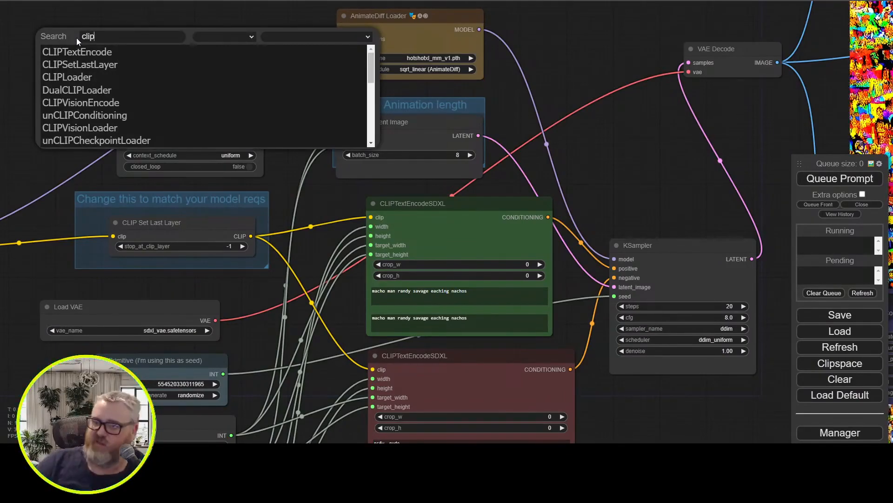
key("BackSpace")
key("BackSpace")
key("BackSpace")
type("sdxl")
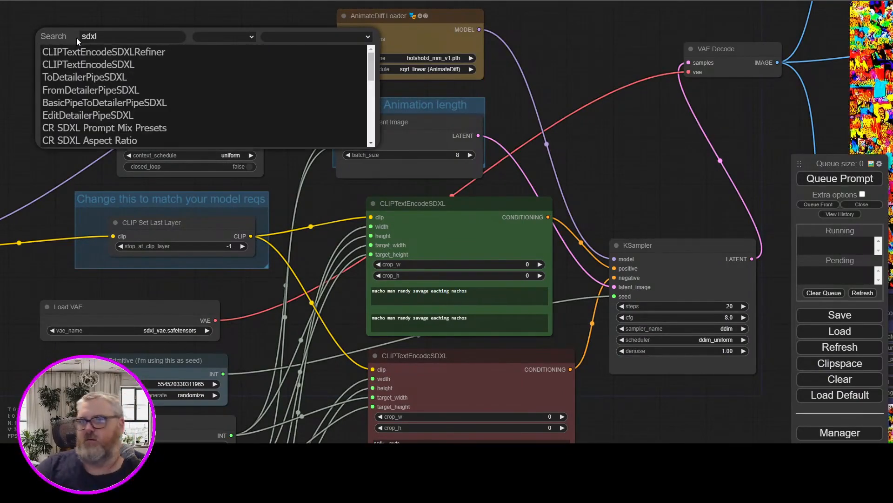
Browse the sdxl search results and add the SeargeSDXLBasePromptEncoder node to the workflow.
scroll(154, 114, "down", 3)
scroll(155, 114, "down", 4)
scroll(155, 100, "up", 7)
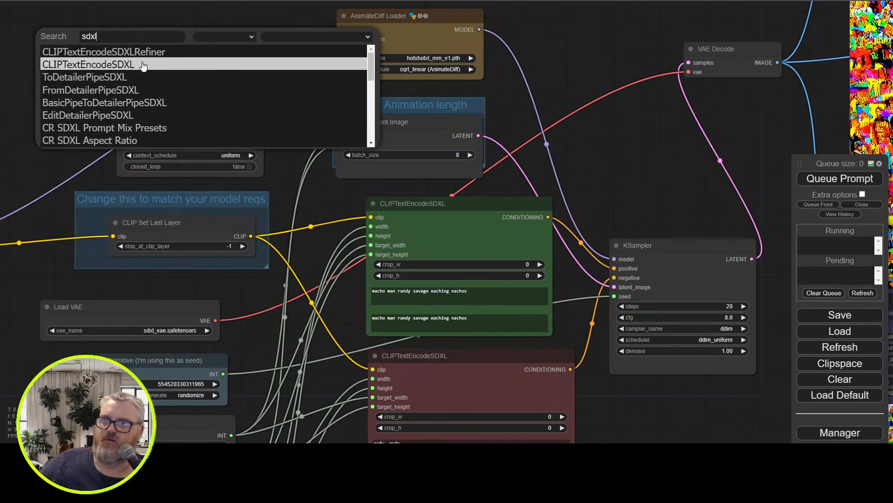
scroll(145, 69, "down", 3)
scroll(149, 93, "down", 2)
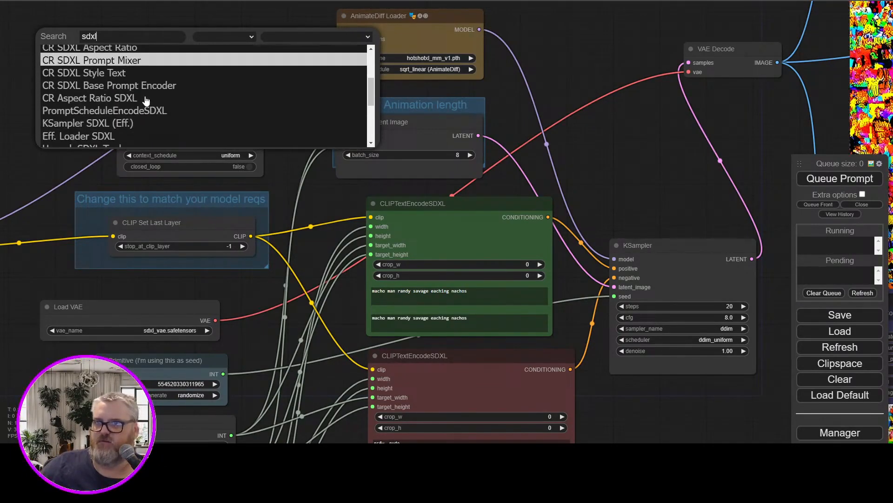
scroll(148, 111, "down", 3)
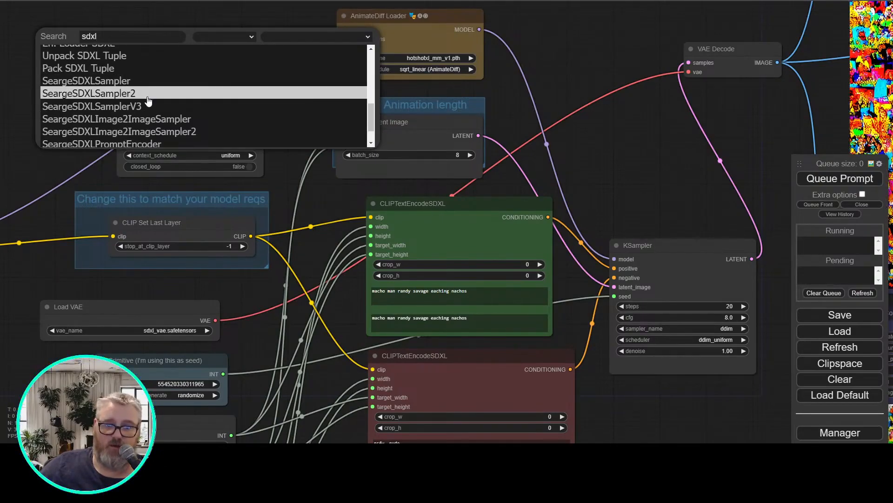
scroll(148, 100, "down", 1)
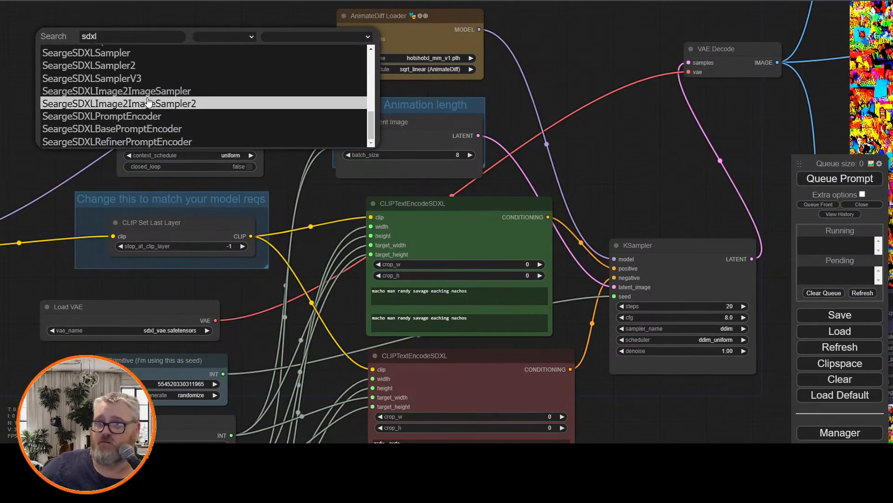
left_click(112, 125)
Place the SDXL Base Prompt Encoder (Searge) node above Load Checkpoint and examine its base and target size fields.
left_click_drag(48, 97, 451, 132)
left_click_drag(482, 142, 279, 110)
left_click_drag(329, 65, 280, 61)
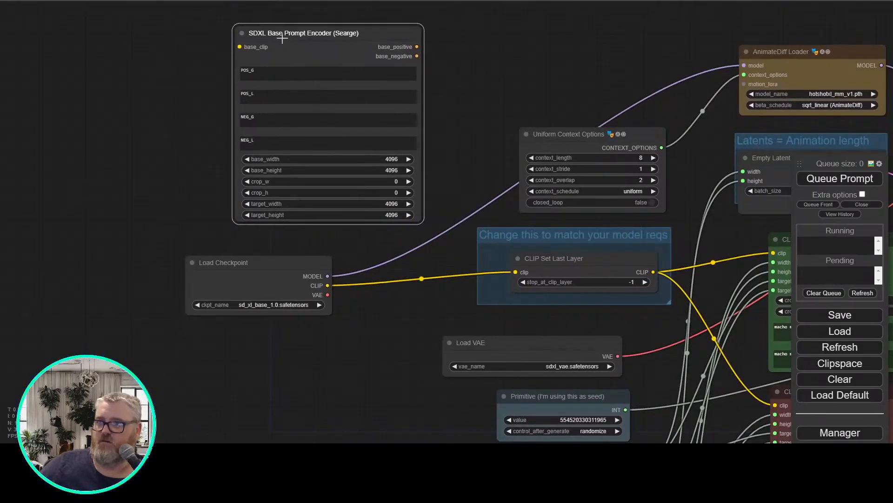
left_click_drag(200, 76, 209, 80)
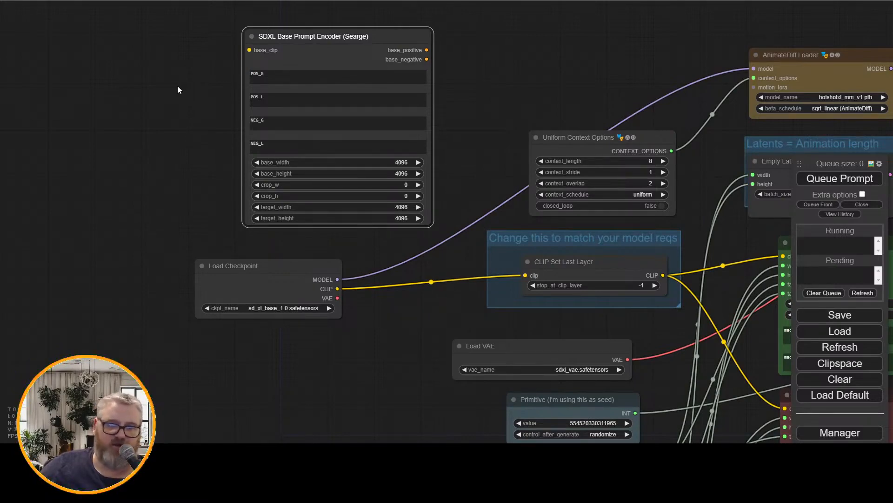
left_click_drag(175, 90, 150, 96)
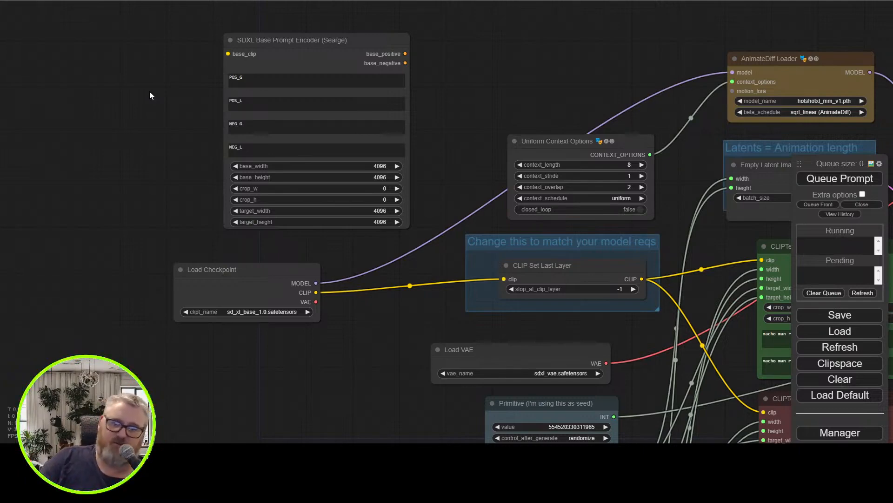
Correct "eaching" to "eating" in both text prompts of the green CLIPTextEncodeSDXL node.
scroll(239, 294, "up", 7)
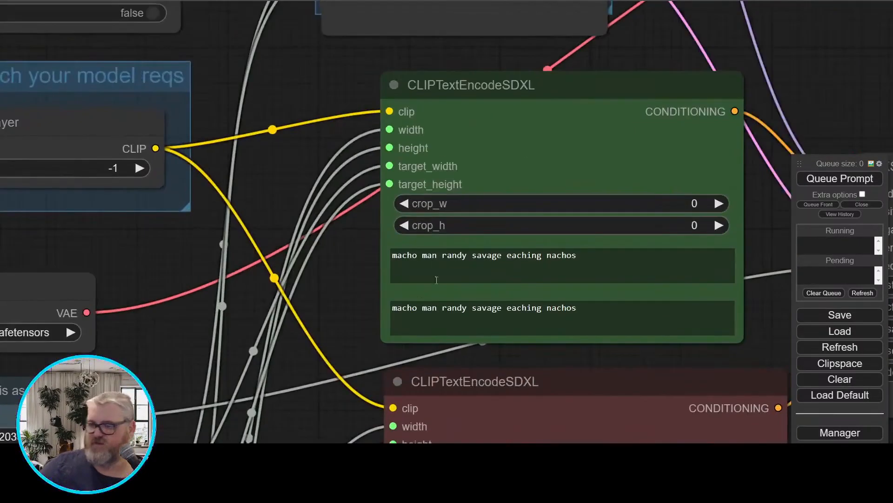
right_click(519, 258)
left_click(546, 311)
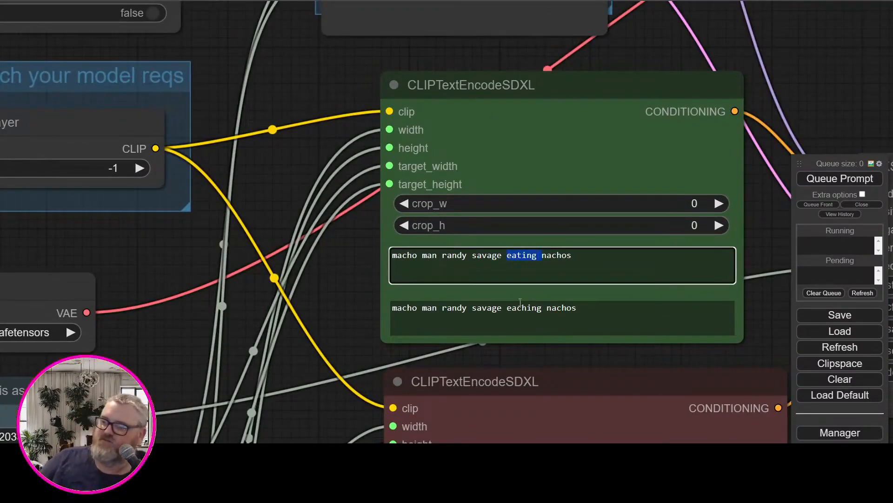
double_click(525, 310)
type("eating")
scroll(345, 286, "up", 3)
left_click_drag(345, 285, 158, 94)
scroll(170, 169, "down", 4)
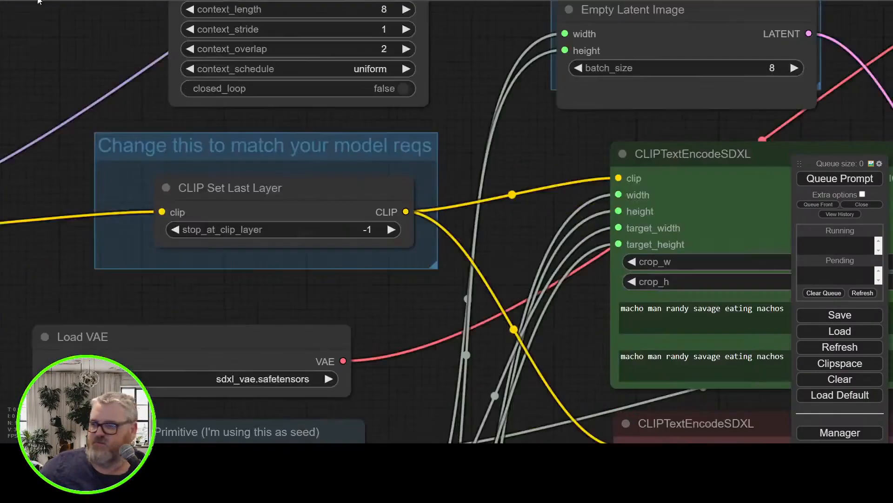
Disconnect the width, height, target_width and target_height inputs of both CLIPTextEncodeSDXL nodes.
scroll(466, 113, "up", 3)
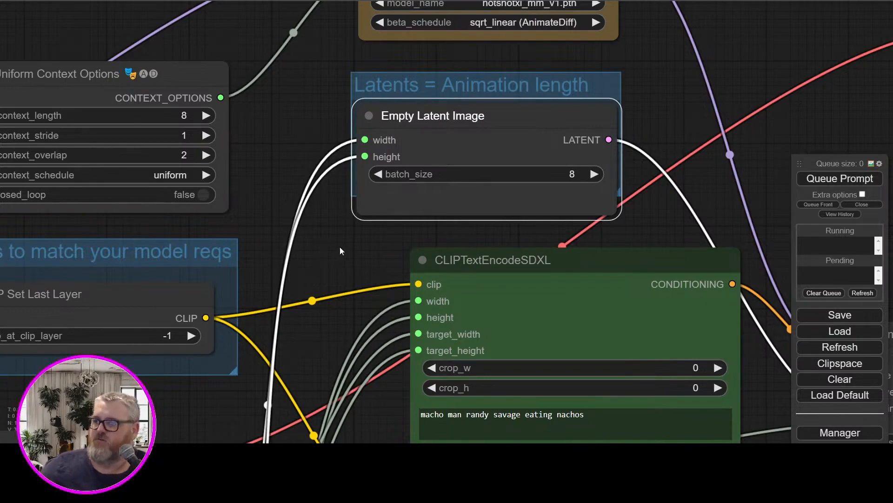
left_click_drag(340, 247, 404, 108)
scroll(347, 208, "down", 7)
left_click_drag(349, 208, 371, 108)
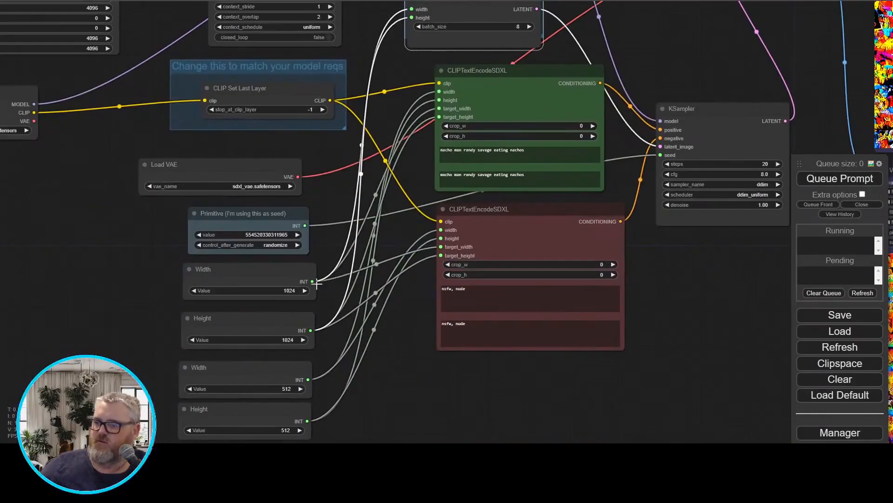
left_click_drag(442, 255, 429, 251)
left_click(421, 250)
left_click_drag(442, 247, 444, 244)
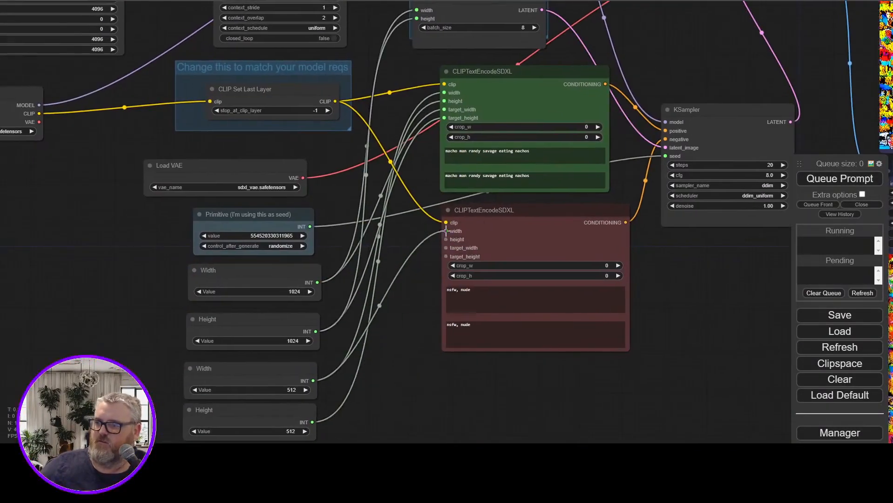
left_click_drag(445, 109, 438, 108)
left_click(404, 98)
left_click_drag(438, 108, 405, 92)
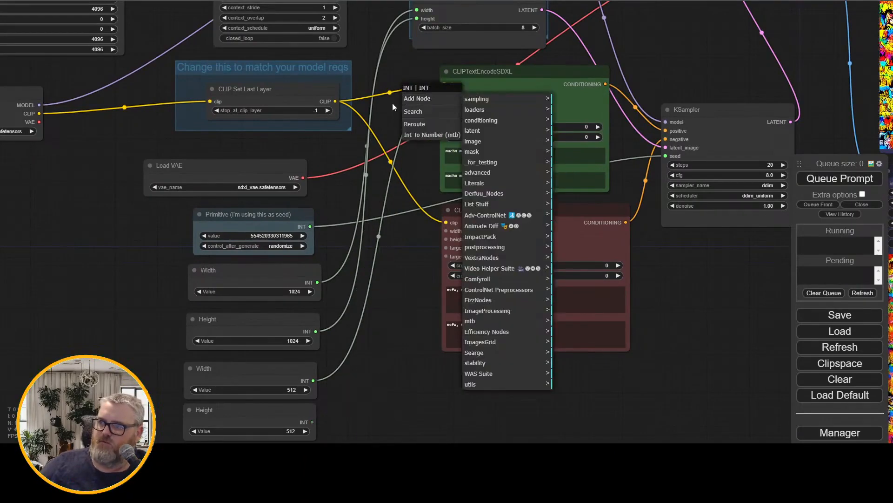
left_click(392, 102)
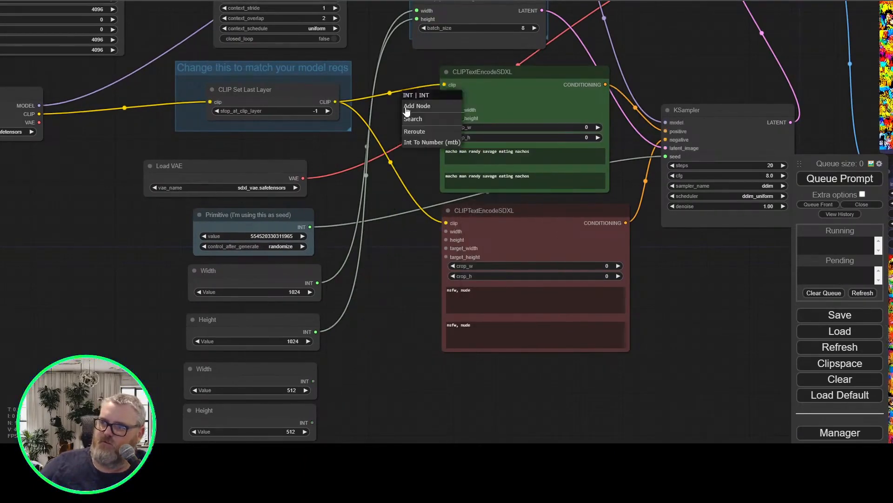
left_click(408, 106)
Connect the 1024 Width and Height nodes to both encoders' width and height, and the 512 pair to the Empty Latent Image instead.
left_click(386, 64)
left_click_drag(396, 61, 378, 111)
left_click_drag(399, 70, 375, 69)
left_click_drag(399, 61, 375, 55)
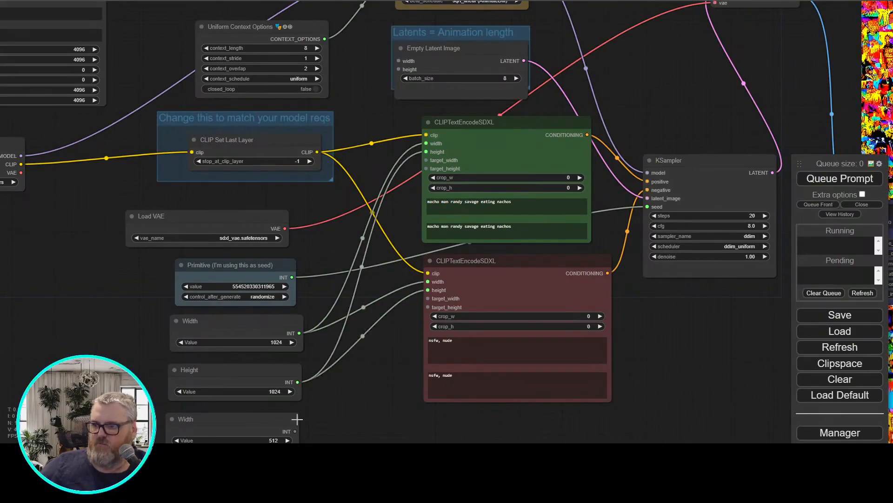
left_click_drag(399, 60, 399, 61)
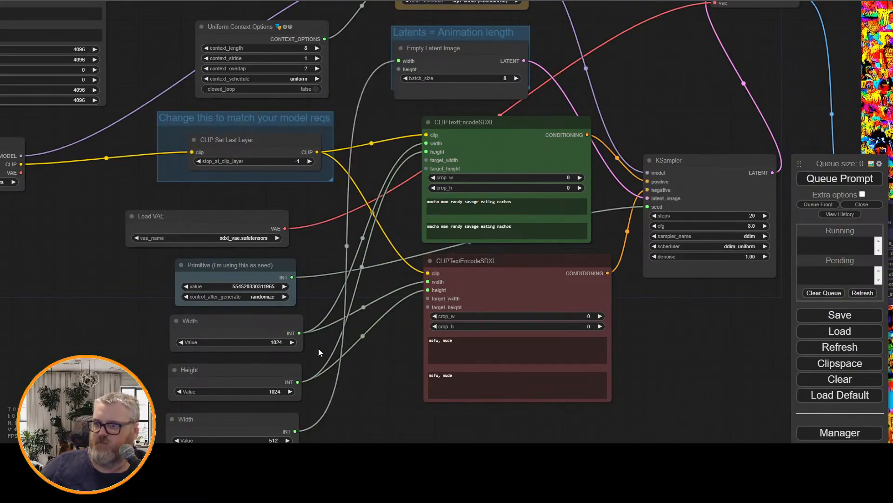
left_click_drag(298, 381, 384, 48)
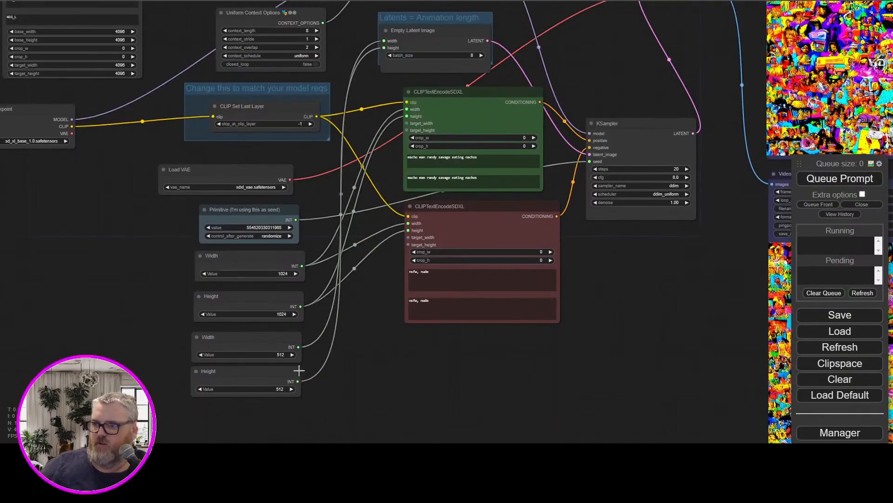
Connect the 512 Width and Height nodes to the target_width and target_height inputs of both CLIPTextEncodeSDXL nodes.
left_click_drag(298, 347, 407, 123)
left_click_drag(298, 381, 406, 130)
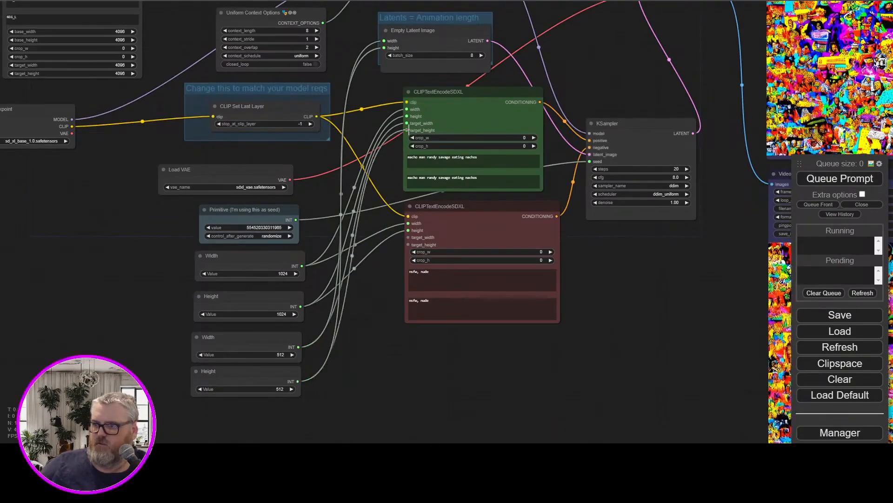
left_click_drag(298, 346, 408, 238)
left_click_drag(298, 381, 375, 205)
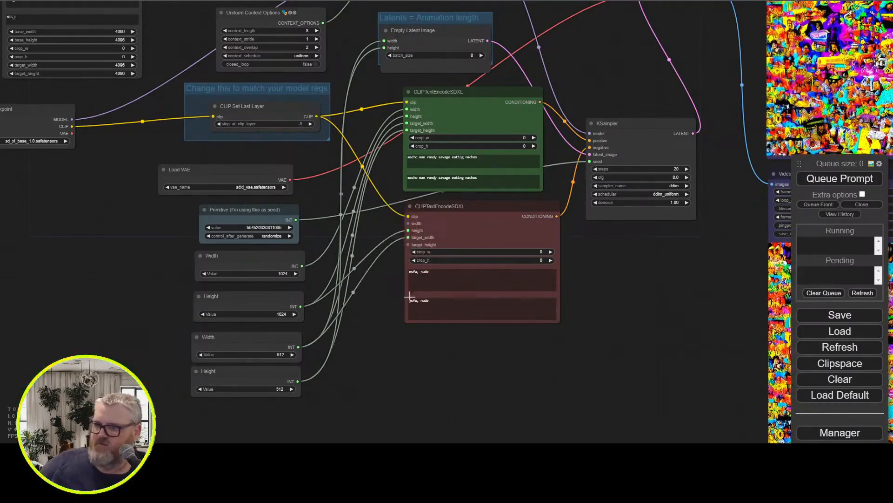
left_click(446, 116)
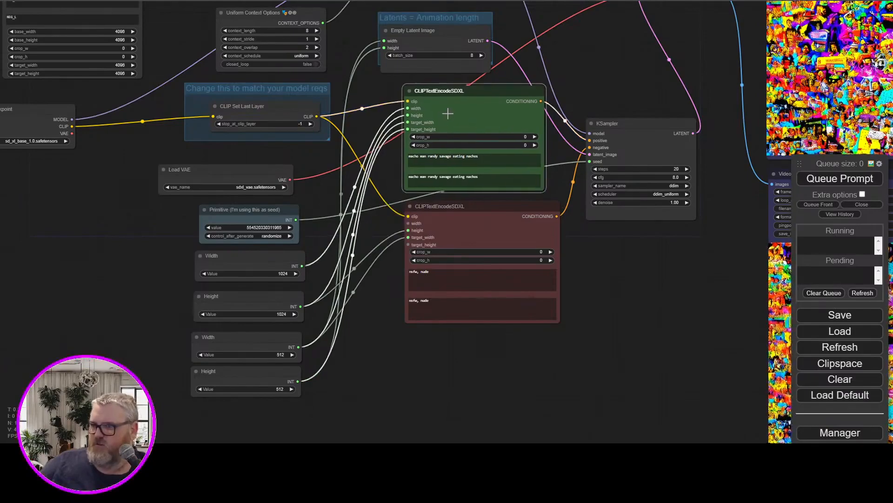
left_click_drag(298, 379, 409, 244)
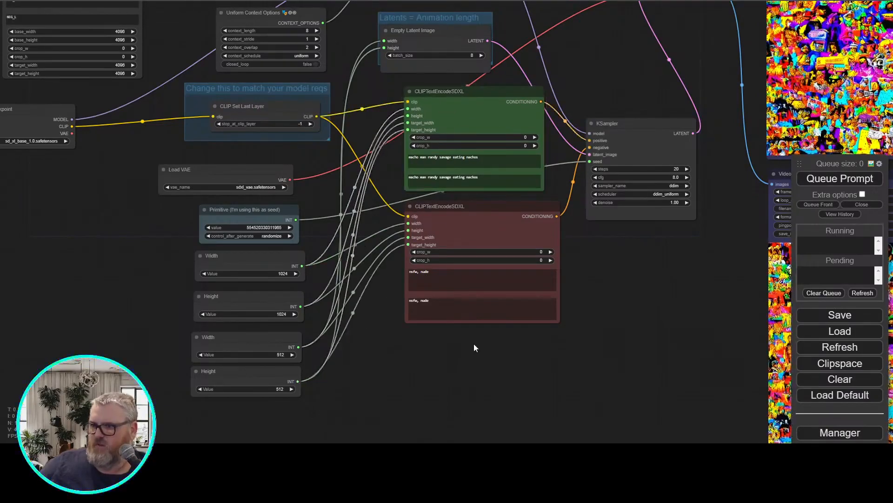
Check the rewired CLIPTextEncodeSDXL nodes and queue the generation with the 512 latent and target sizes.
scroll(472, 346, "up", 4)
left_click_drag(548, 374, 526, 469)
left_click(445, 116)
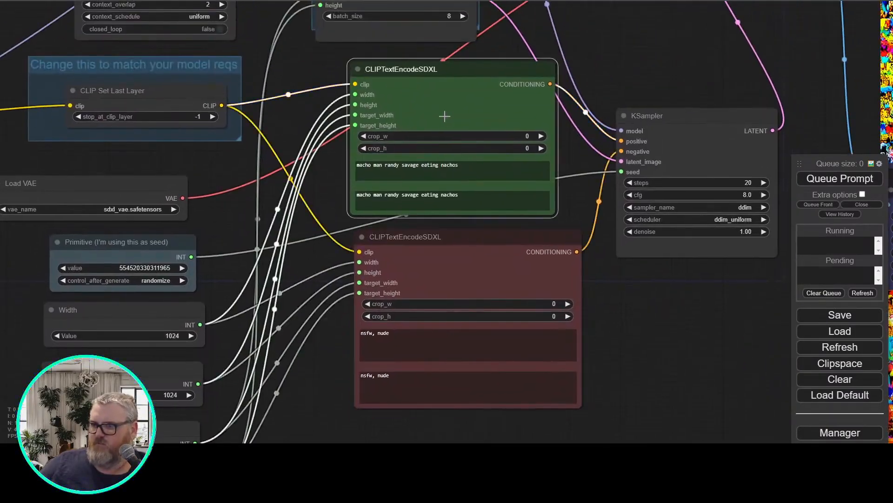
left_click(823, 178)
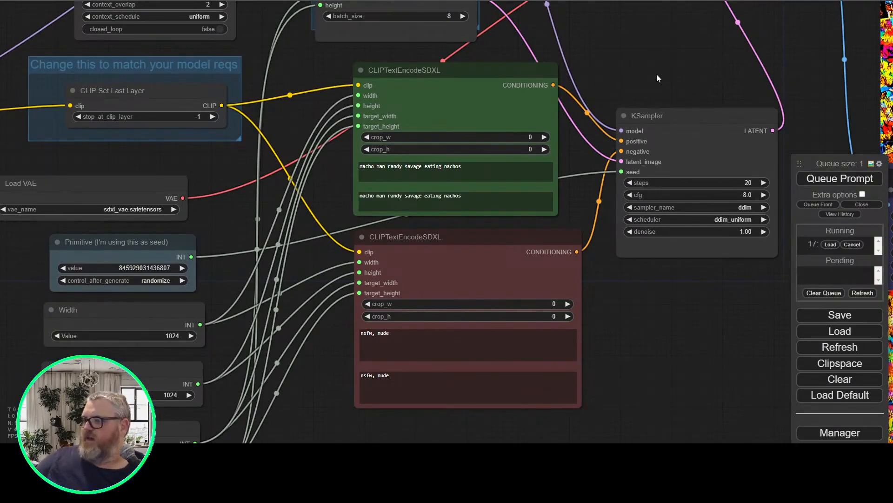
left_click_drag(657, 74, 648, 68)
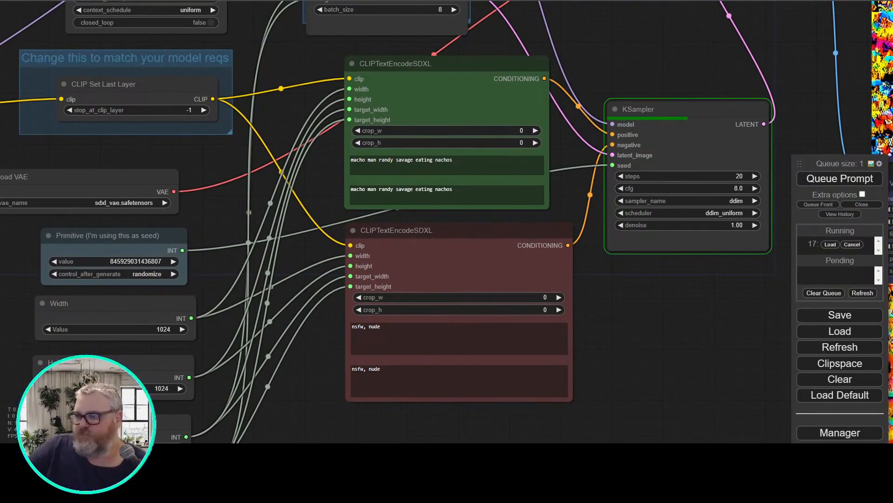
Examine the new animation in the Video Combine preview and review the Width and Height connections to the encoders.
left_click_drag(582, 42, 76, 238)
scroll(236, 218, "down", 3)
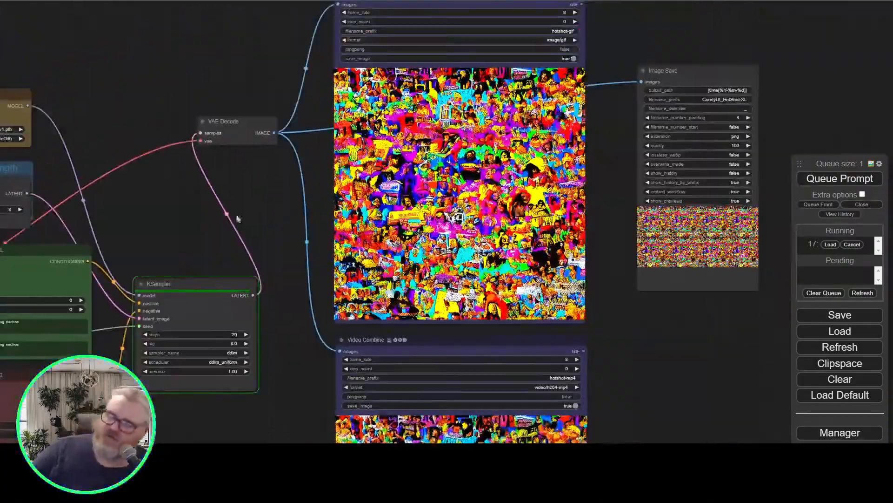
scroll(261, 180, "up", 5)
left_click_drag(261, 180, 152, 196)
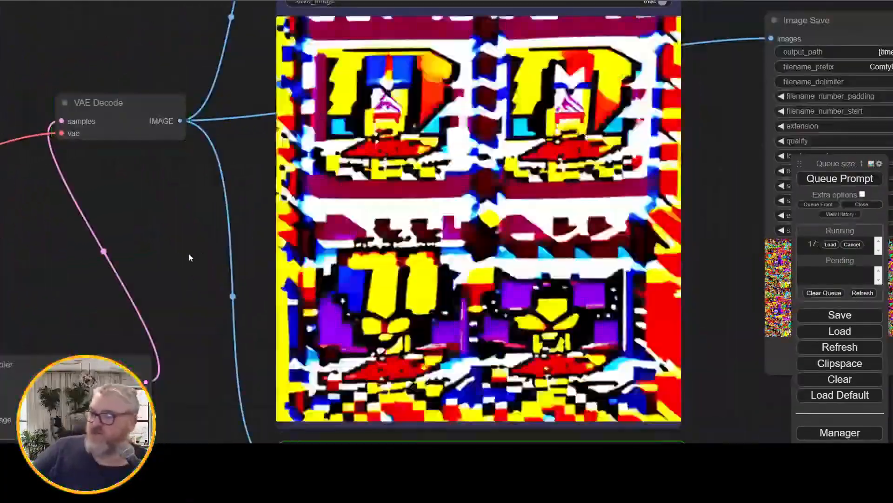
scroll(188, 258, "down", 3)
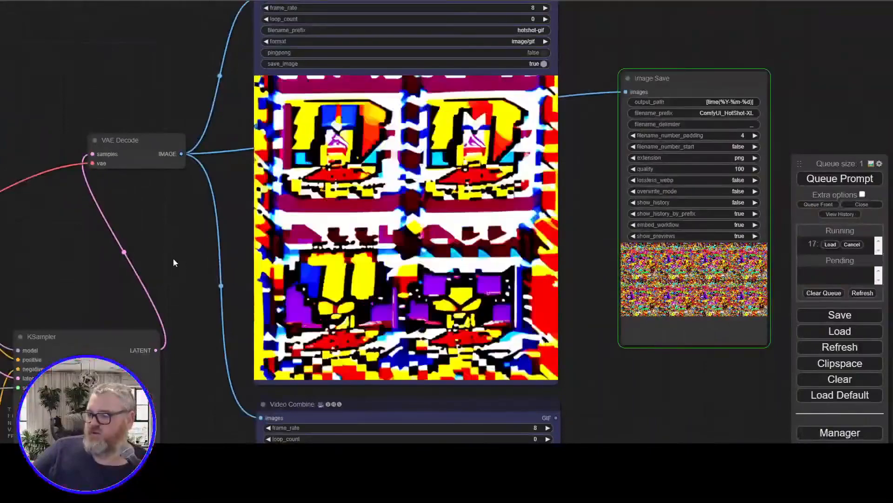
left_click_drag(174, 259, 342, 219)
left_click_drag(250, 244, 631, 163)
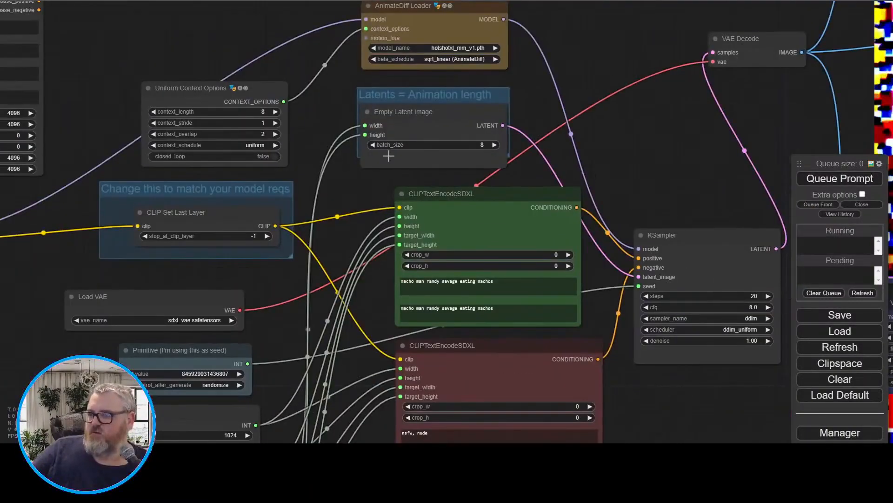
left_click_drag(322, 95, 377, 56)
left_click_drag(98, 348, 82, 293)
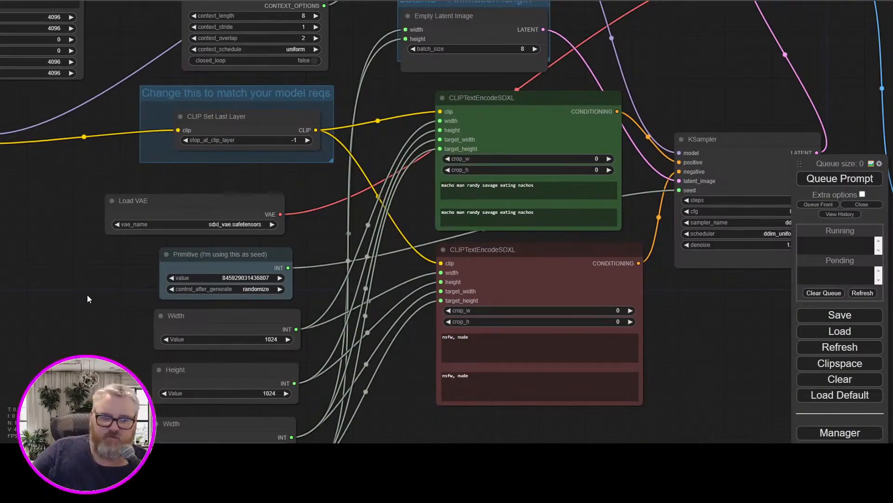
left_click_drag(515, 421, 474, 345)
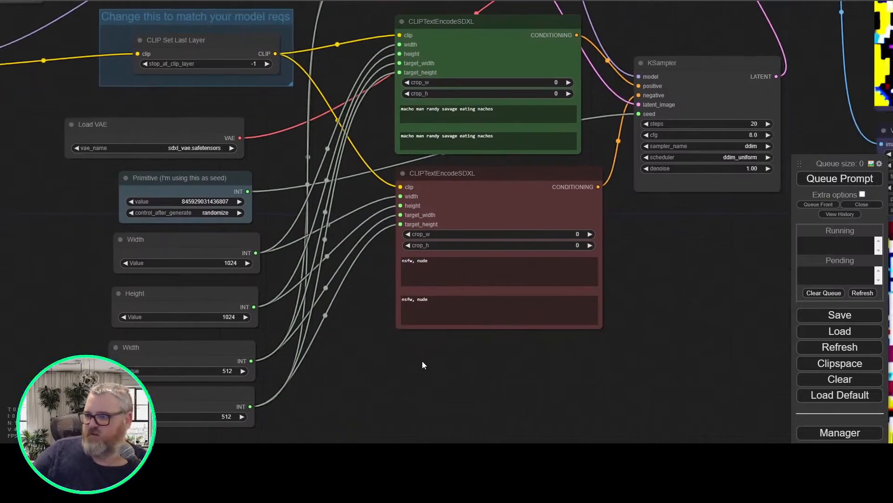
Set the lower Width and Height nodes, which feed the latent image and target sizes, to 1024.
left_click(219, 370)
type("1024")
key("Return")
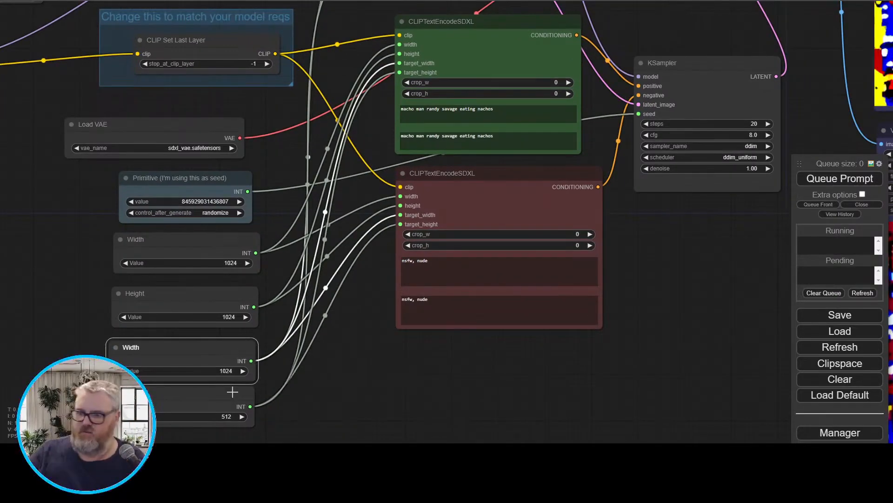
left_click(224, 417)
type("10")
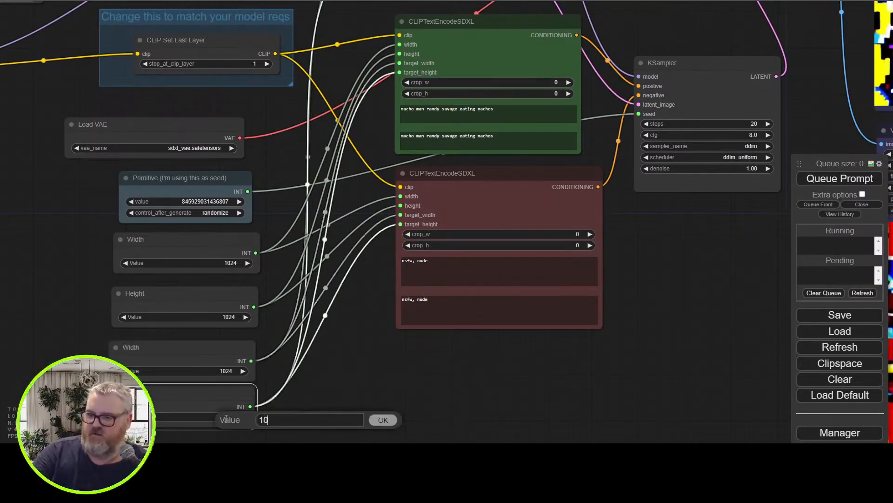
type("24")
key("Return")
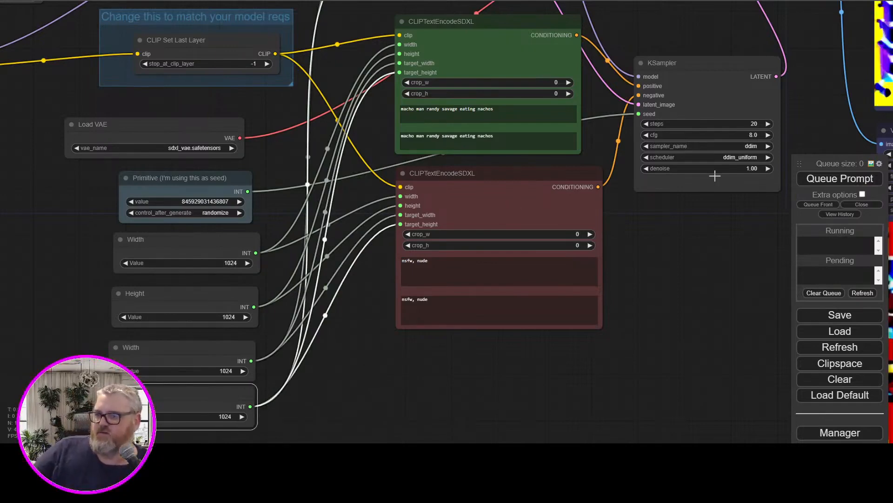
Set the seed primitive's control_after_generate to fixed with a value of 420500, and queue the generation.
scroll(498, 290, "down", 3)
scroll(462, 318, "up", 3)
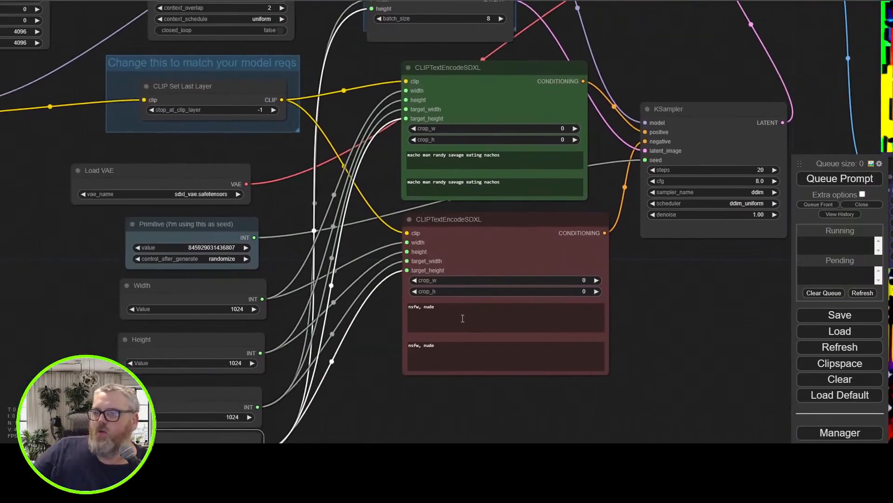
left_click(221, 259)
left_click(226, 261)
left_click(227, 247)
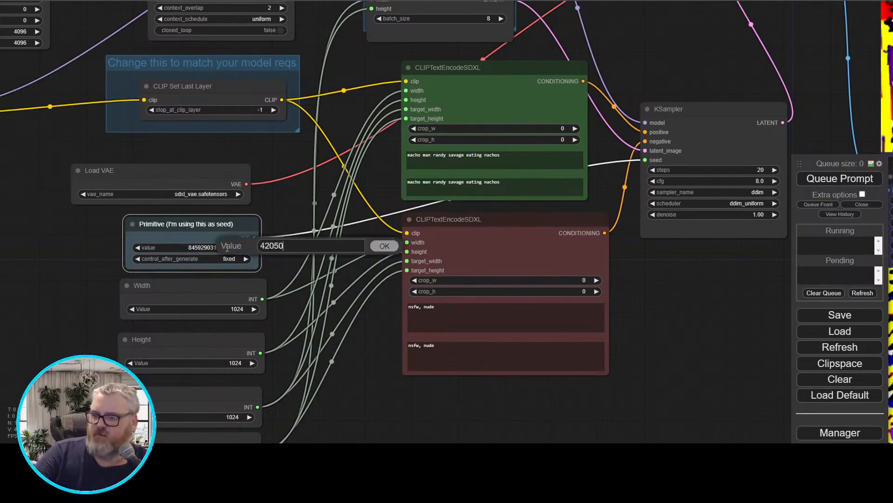
key("Return")
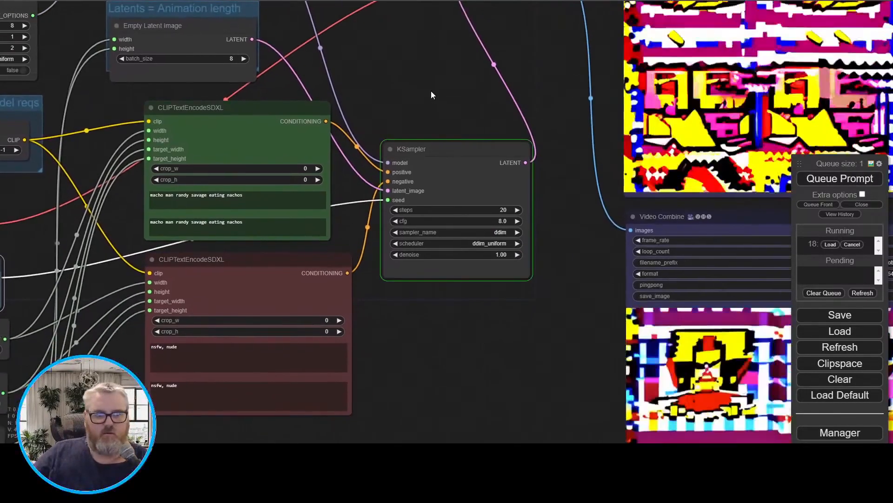
Examine the Empty Latent Image node and the size inputs of the positive CLIPTextEncodeSDXL node.
left_click_drag(362, 90, 575, 215)
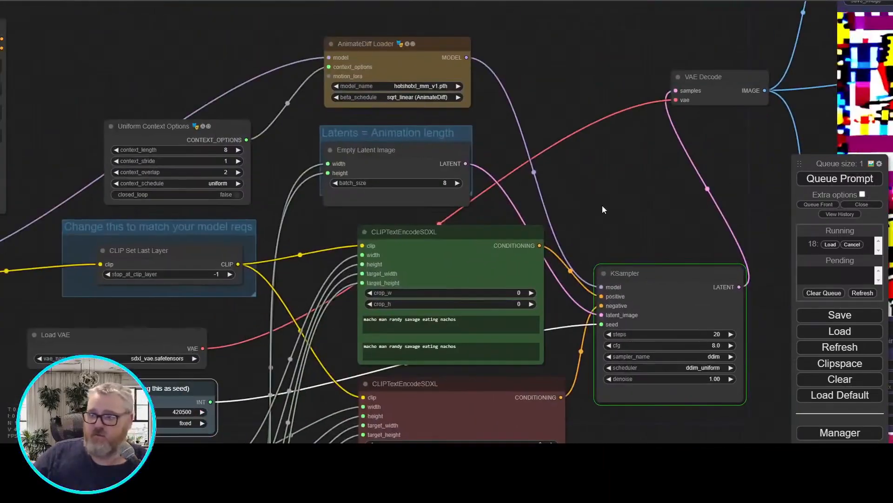
left_click(395, 147)
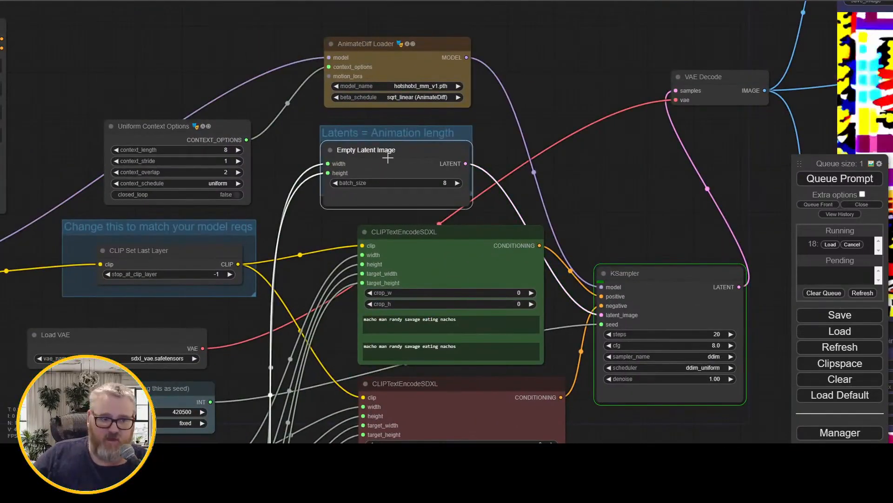
left_click_drag(344, 219, 299, 146)
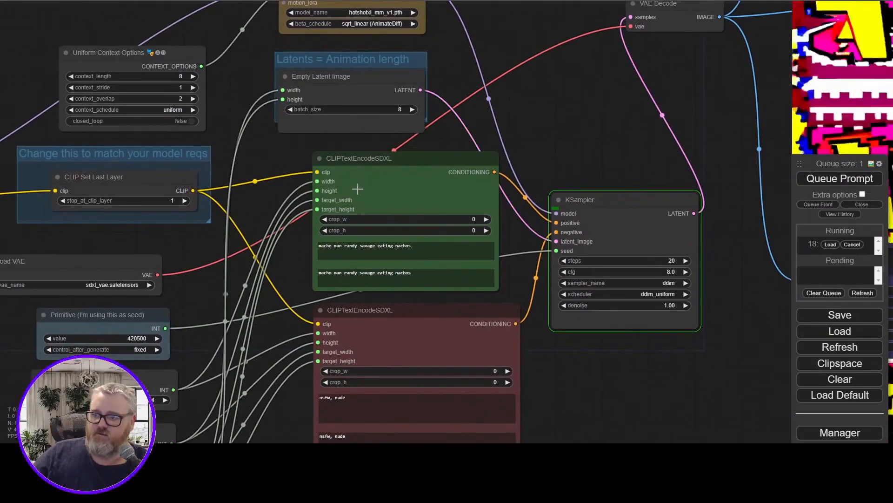
left_click(356, 182)
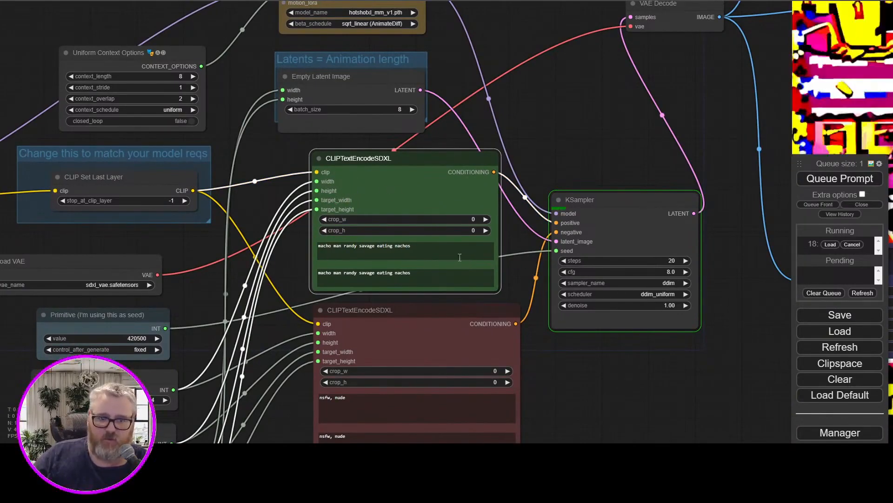
left_click(309, 99)
left_click(336, 207)
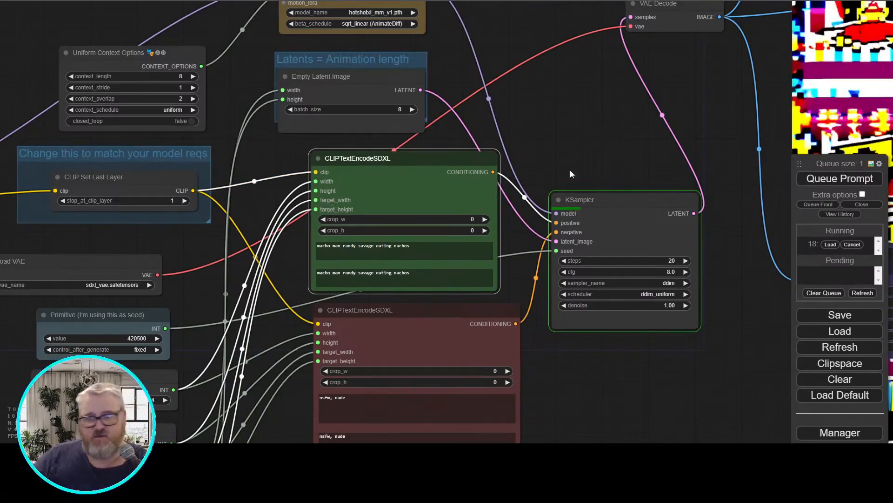
Monitor the KSampler progress and look over the VAE Decode output and Video Combine previews.
left_click_drag(674, 119, 422, 144)
scroll(421, 145, "down", 3)
left_click_drag(462, 114, 378, 132)
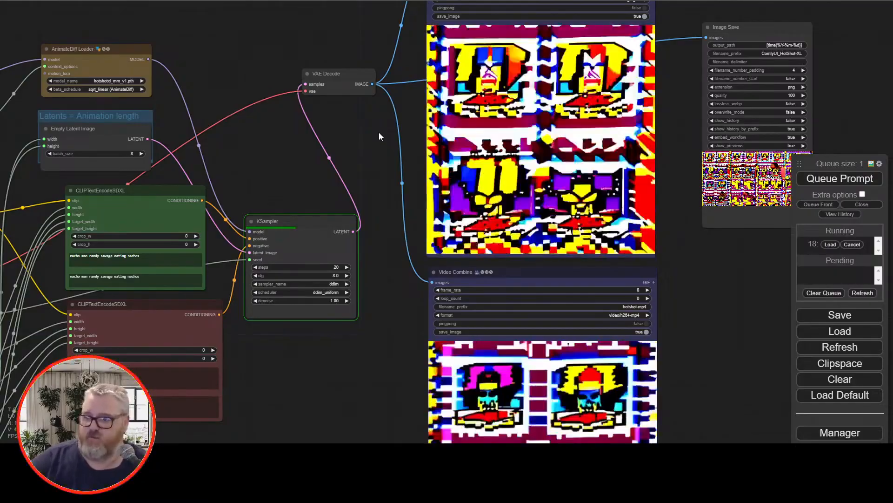
scroll(241, 150, "up", 5)
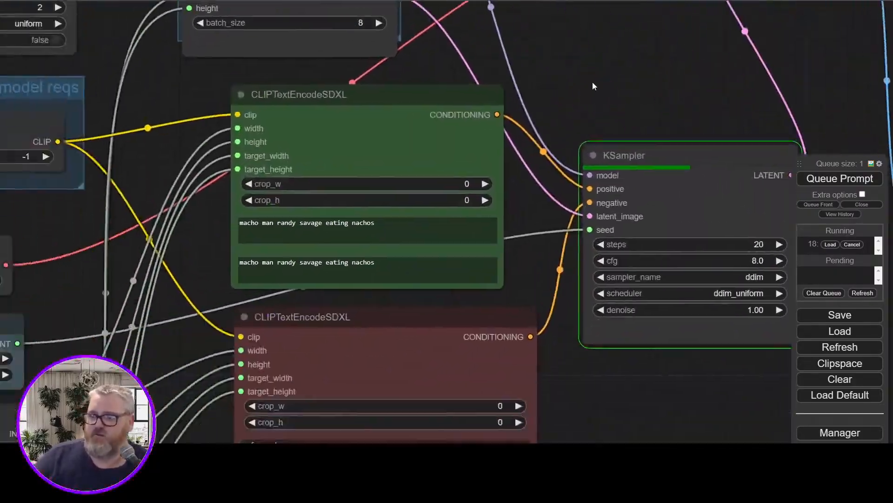
scroll(587, 110, "down", 5)
left_click_drag(674, 338, 394, 336)
scroll(395, 336, "down", 3)
left_click_drag(344, 136, 362, 152)
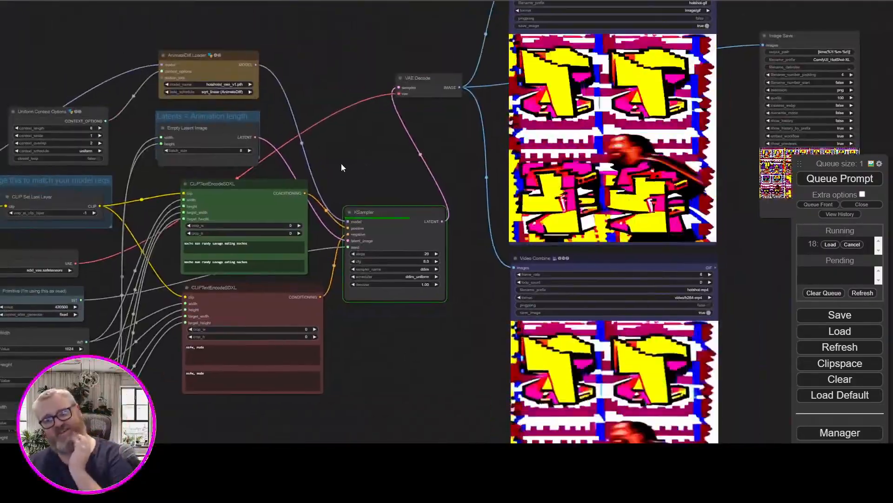
scroll(214, 212, "up", 6)
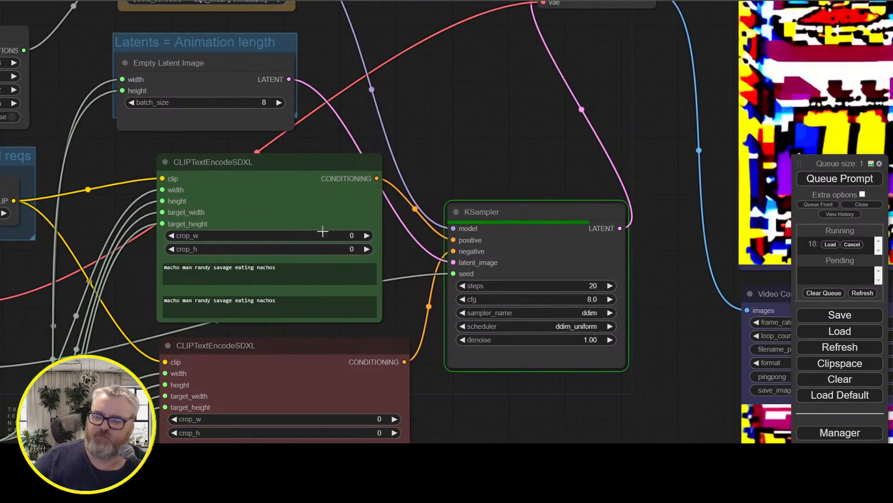
left_click_drag(462, 154, 539, 261)
left_click(239, 176)
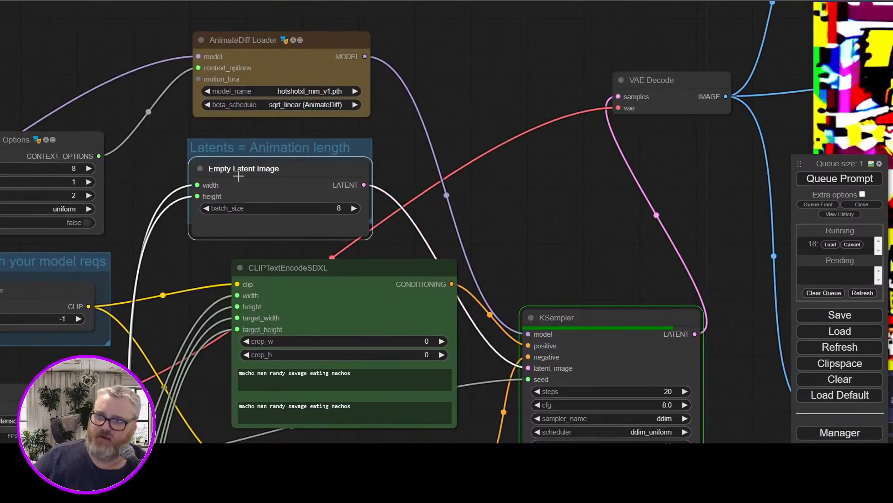
left_click_drag(521, 235, 302, 160)
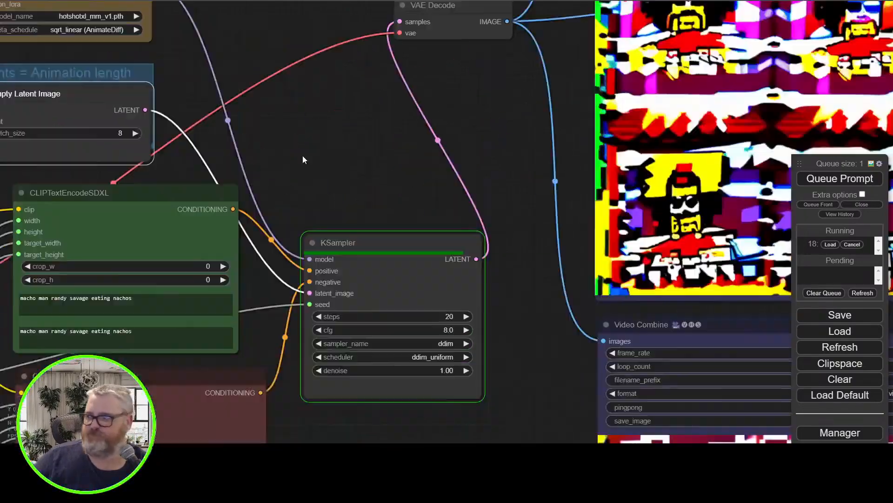
scroll(235, 174, "down", 4)
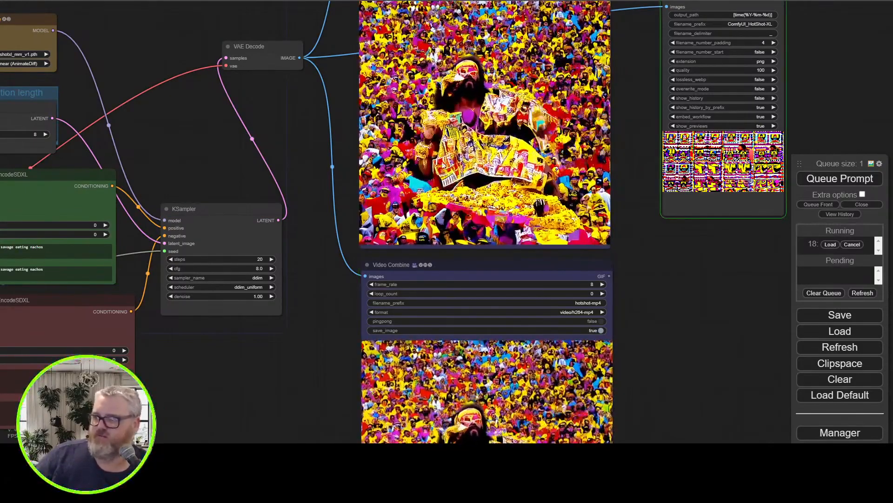
Delete the unused SDXL Base Prompt Encoder (Searge) node above Load Checkpoint.
left_click_drag(282, 135, 604, 87)
left_click_drag(562, 343, 676, 247)
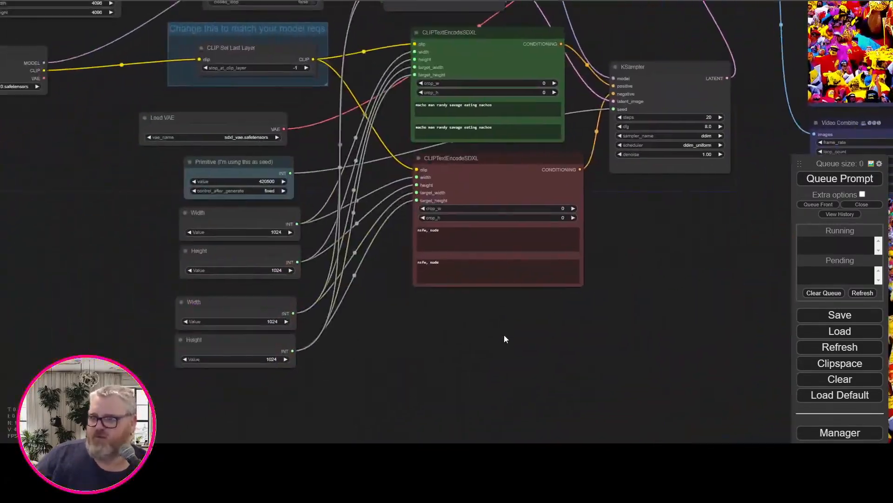
left_click_drag(504, 339, 578, 358)
scroll(151, 160, "up", 3)
left_click_drag(151, 160, 305, 441)
left_click(246, 77)
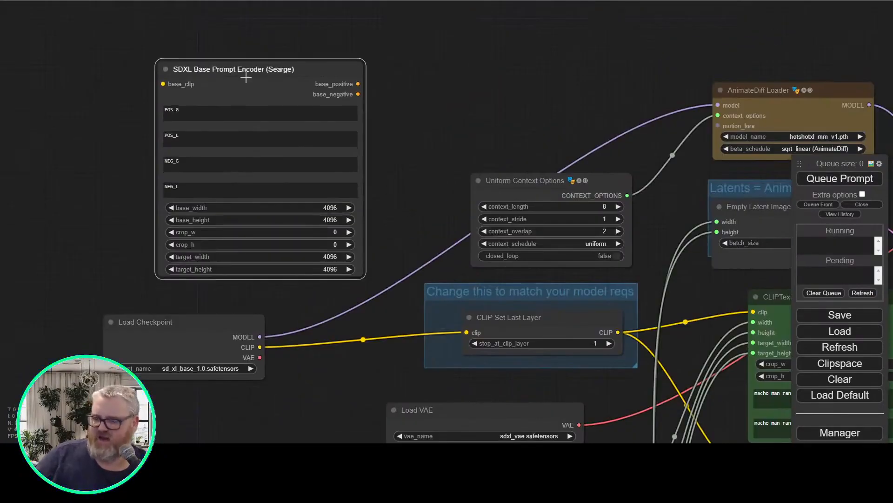
key("Delete")
Set the upper Width and Height nodes, which feed the encoders' width and height, to 512.
left_click_drag(641, 205, 799, 19)
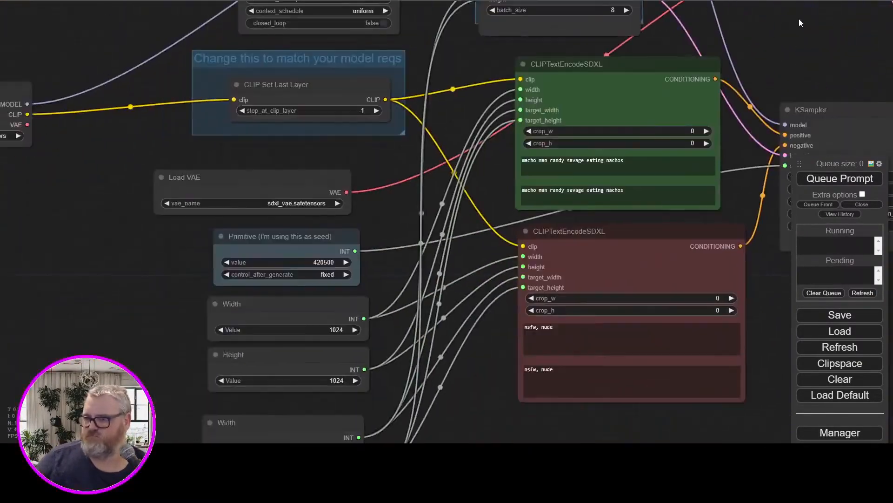
left_click_drag(633, 437, 525, 346)
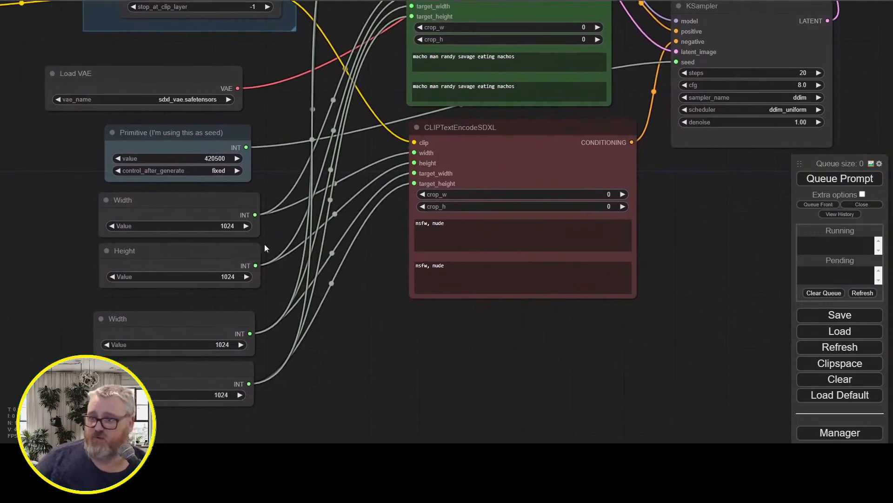
left_click(230, 225)
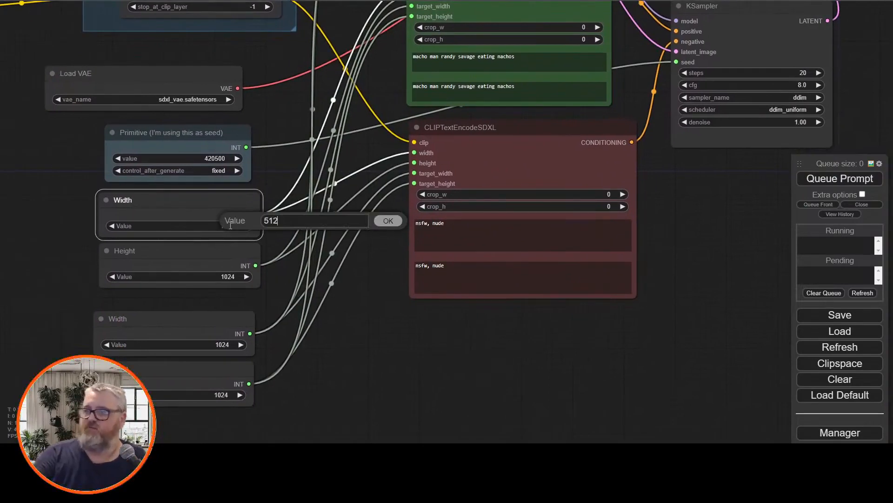
key("Return")
left_click(231, 277)
type("512")
key("Return")
Set the lower Width and Height nodes, which feed the latent image and target sizes, to 512.
left_click(220, 344)
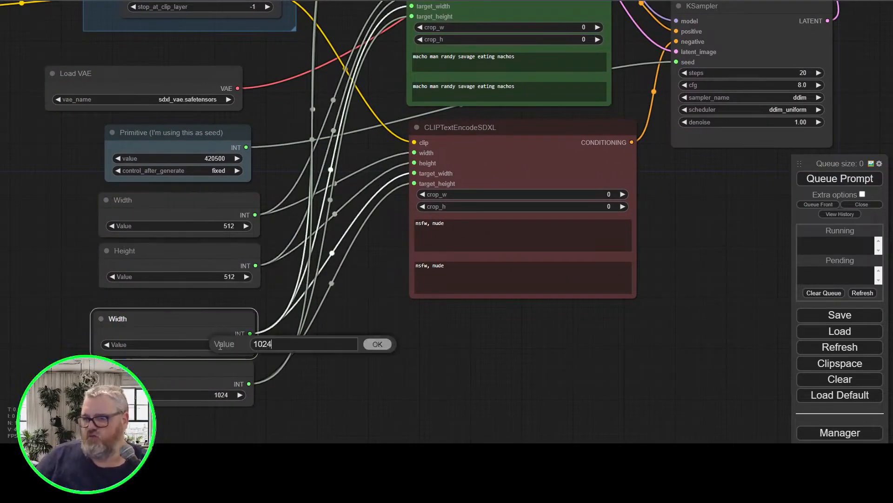
type("512")
key("Return")
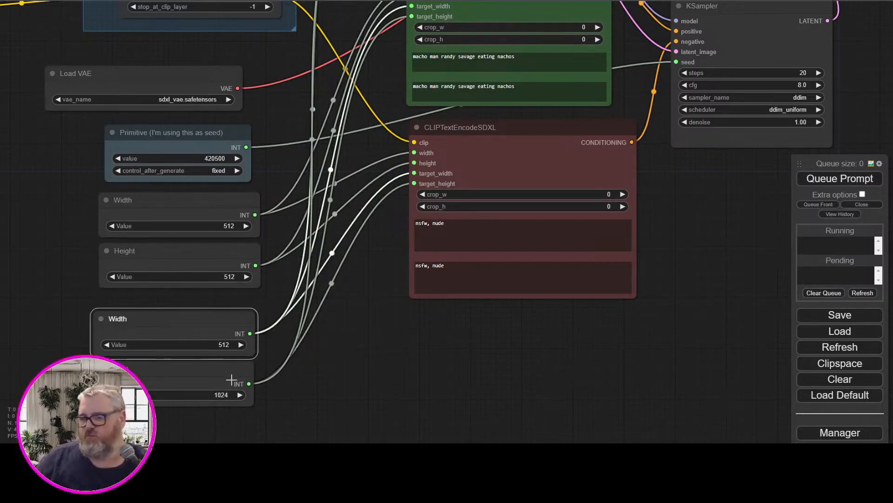
left_click(223, 395)
type("1024")
key("Return")
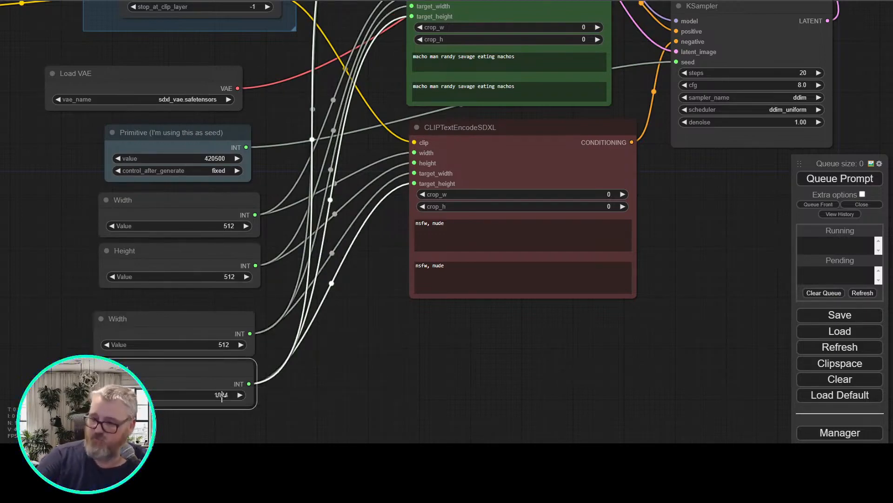
scroll(222, 395, "up", 1)
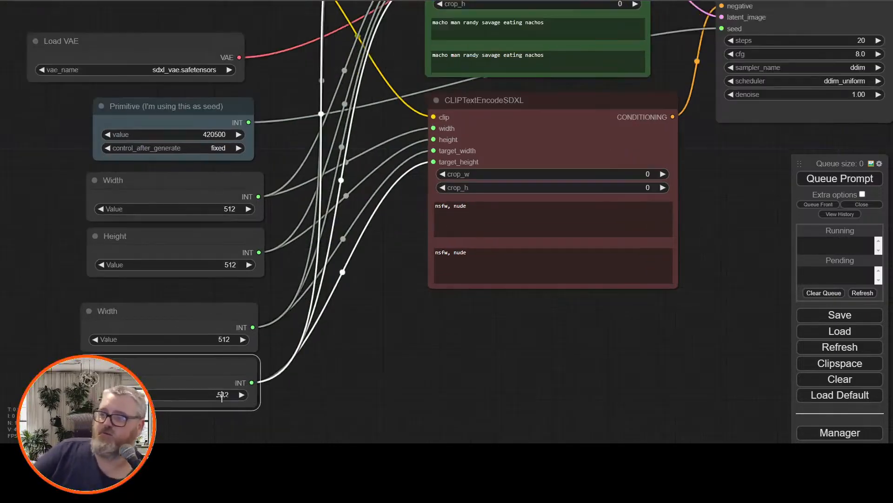
Shift the negative CLIPTextEncodeSDXL node slightly left in the graph and queue the generation again.
left_click_drag(733, 276, 472, 334)
scroll(501, 341, "down", 2)
left_click_drag(340, 187, 317, 183)
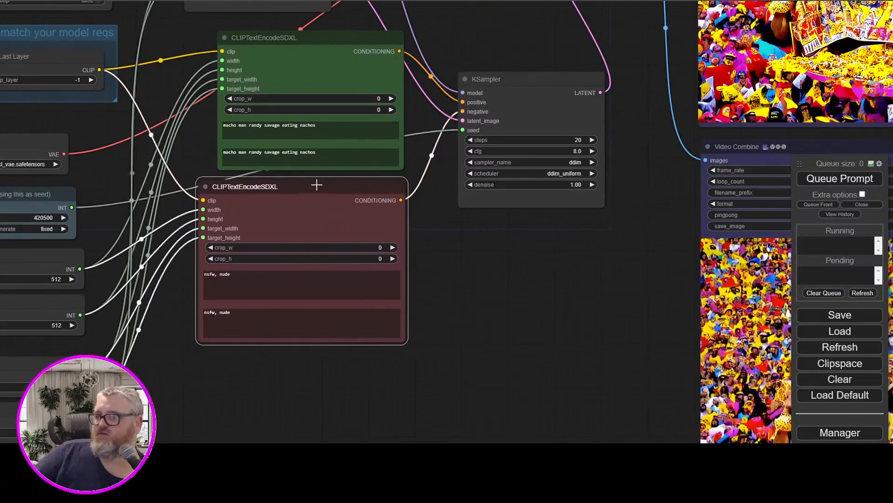
left_click_drag(496, 235, 473, 317)
left_click(839, 178)
scroll(436, 106, "down", 3)
left_click_drag(436, 106, 309, 176)
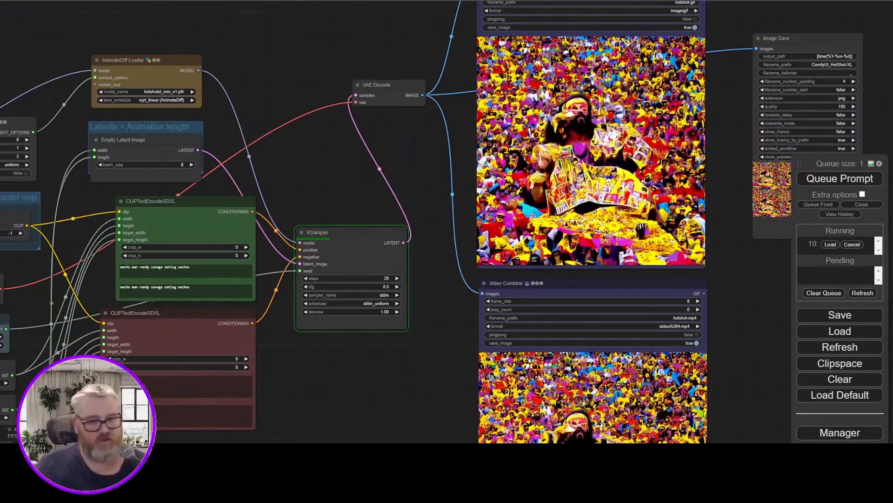
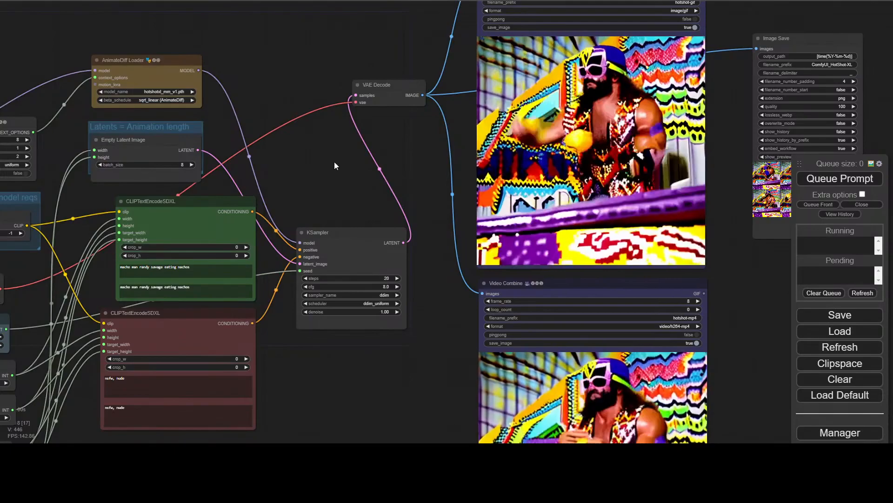
Examine the new animation in the Video Combine preview and review the size nodes feeding the encoders.
left_click_drag(335, 166, 627, 22)
left_click_drag(407, 359, 350, 421)
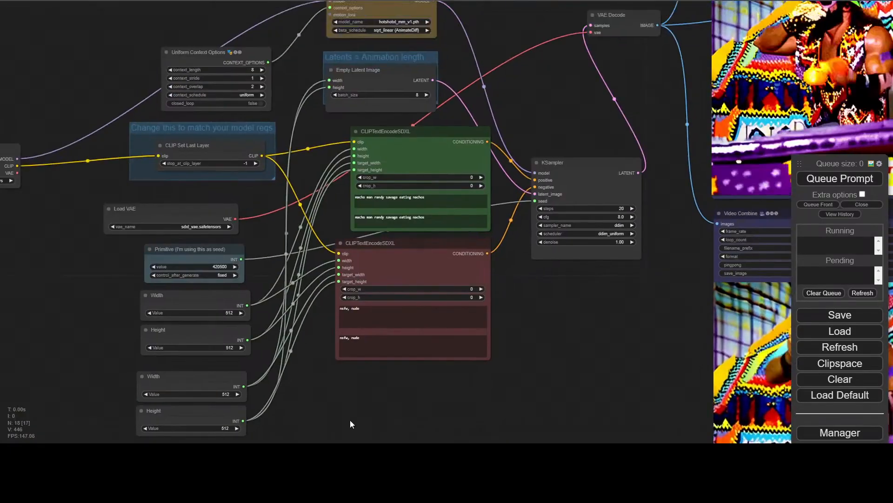
left_click_drag(574, 356, 257, 441)
scroll(378, 160, "up", 6)
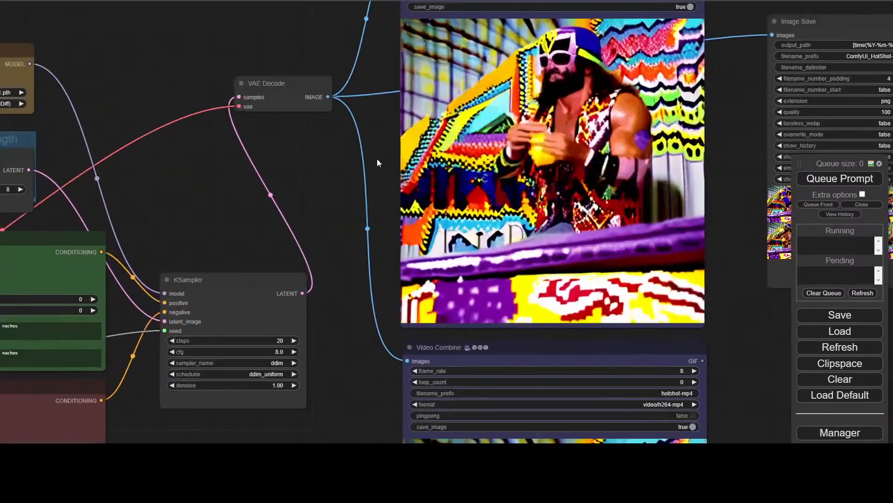
mouse_move(378, 159)
left_mouse_down()
mouse_move(367, 190)
mouse_move(298, 248)
mouse_move(512, 82)
mouse_move(668, 61)
left_mouse_up()
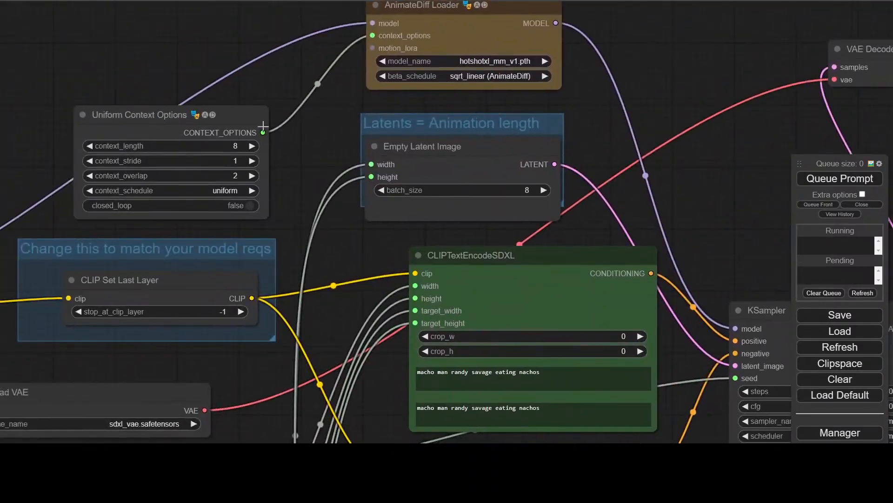
left_click_drag(154, 55, 216, 37)
left_click_drag(50, 145, 454, 54)
left_click_drag(763, 349, 312, 210)
Convert the negative CLIPTextEncodeSDXL node's target_height, target_width, height and width inputs back to widgets.
right_click(469, 253)
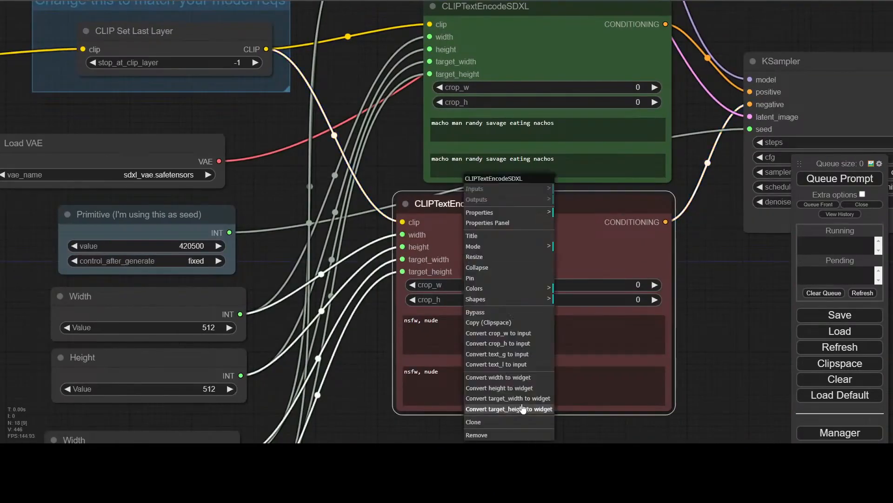
left_click(523, 410)
right_click(517, 251)
left_click(547, 408)
right_click(523, 249)
left_click(570, 413)
right_click(540, 247)
left_click(563, 412)
Convert the positive CLIPTextEncodeSDXL node's target_height, target_width, height and width inputs back to widgets.
right_click(550, 35)
left_click(573, 253)
right_click(550, 35)
left_click(573, 254)
right_click(550, 34)
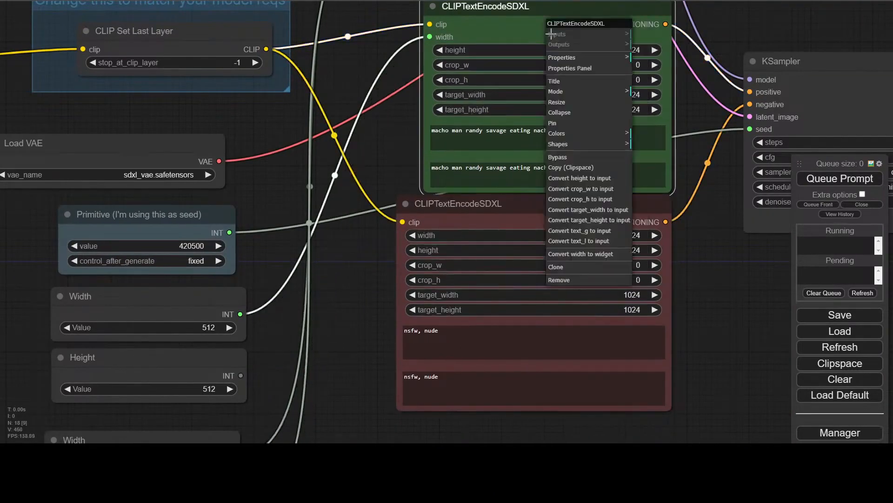
left_click(573, 254)
Delete the leftover Width and Height nodes from the graph.
left_click_drag(354, 88, 345, 308)
scroll(588, 74, "down", 3)
key("ctrl+Return")
left_click_drag(271, 432, 154, 196)
key("Delete")
Queue a generation with the latent and both encoders sized 1024, and examine the new animation in the Video Combine preview.
left_click_drag(218, 167, 648, 167)
left_click(850, 183)
left_click_drag(596, 214, 394, 347)
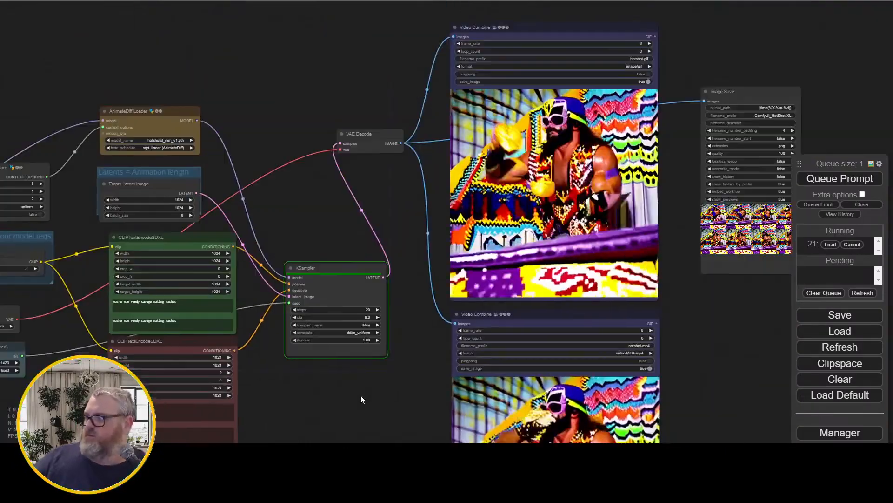
scroll(312, 233, "up", 3)
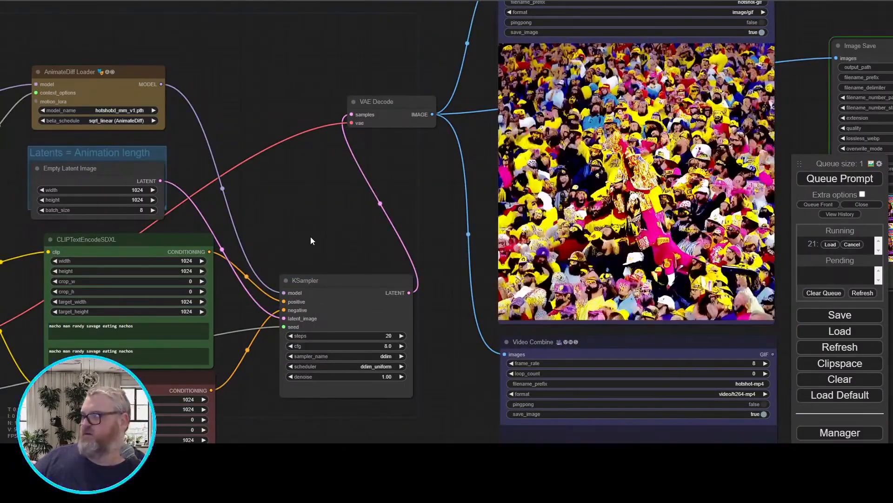
left_click_drag(311, 237, 152, 292)
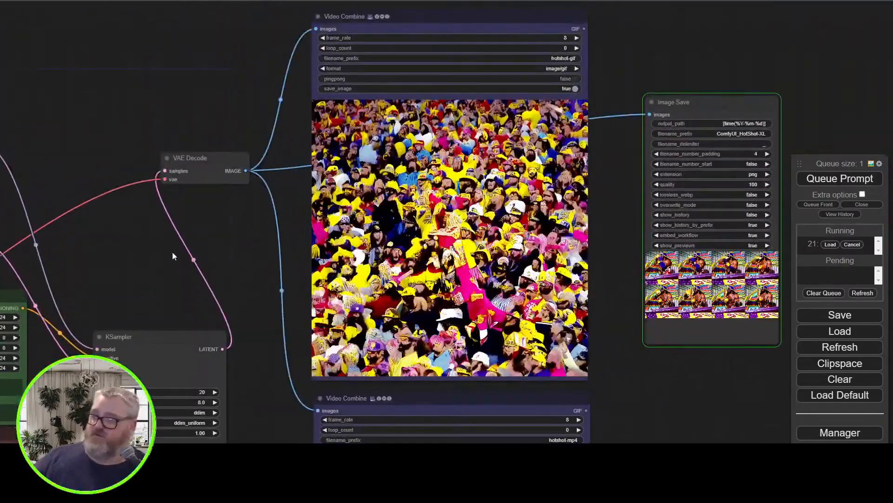
left_click_drag(174, 253, 295, 248)
Replace both positive prompts with "lush jungle scene, rain and wind" and queue the generation.
left_click_drag(240, 262, 436, 81)
double_click(333, 183)
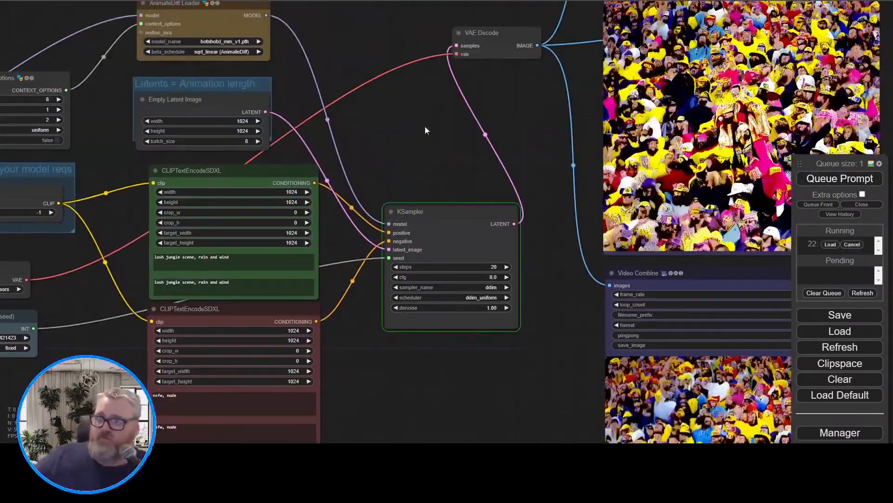
left_click_drag(385, 139, 365, 170)
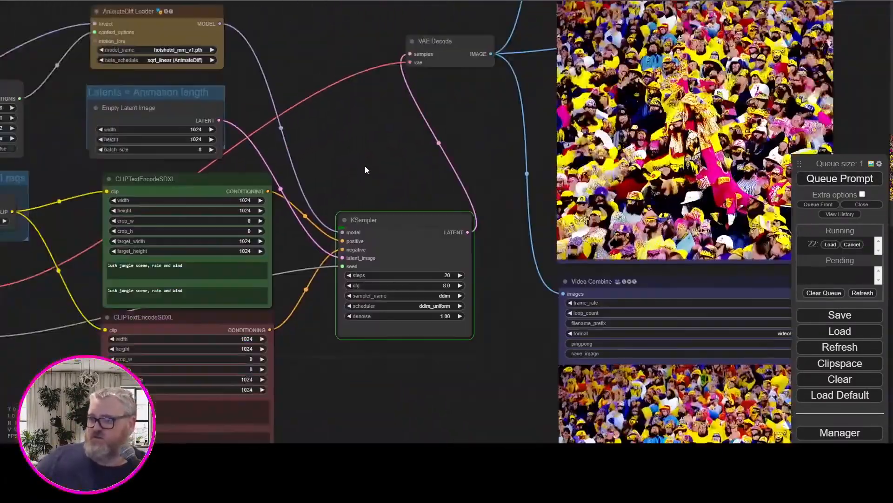
left_click_drag(405, 350, 807, 242)
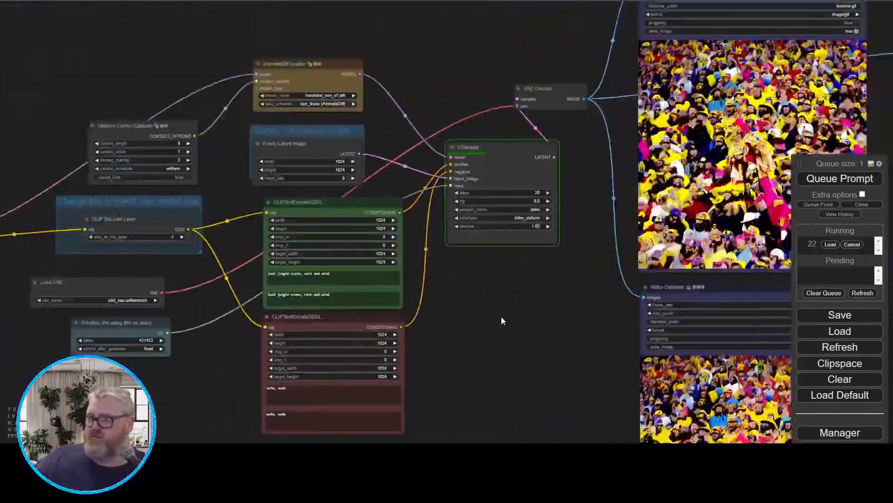
Examine the jungle animation in the Video Combine previews up close.
scroll(501, 317, "up", 4)
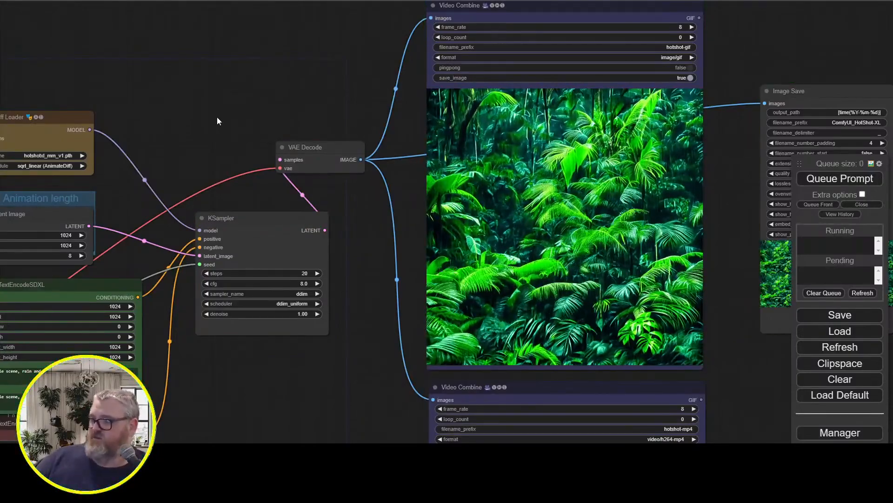
scroll(368, 118, "up", 4)
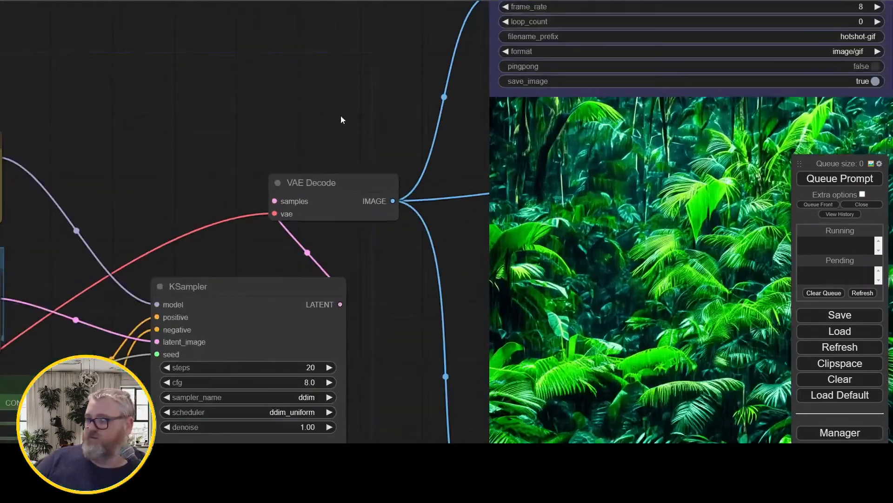
scroll(341, 116, "down", 5)
left_click_drag(367, 267, 154, 71)
scroll(176, 330, "up", 5)
left_click_drag(176, 329, 152, 168)
scroll(120, 125, "down", 7)
Set the seed to 422483 and the Empty Latent Image's width and height to 512, and queue the generation.
left_click_drag(60, 89, 462, 328)
scroll(389, 114, "up", 5)
left_click_drag(385, 198, 461, 102)
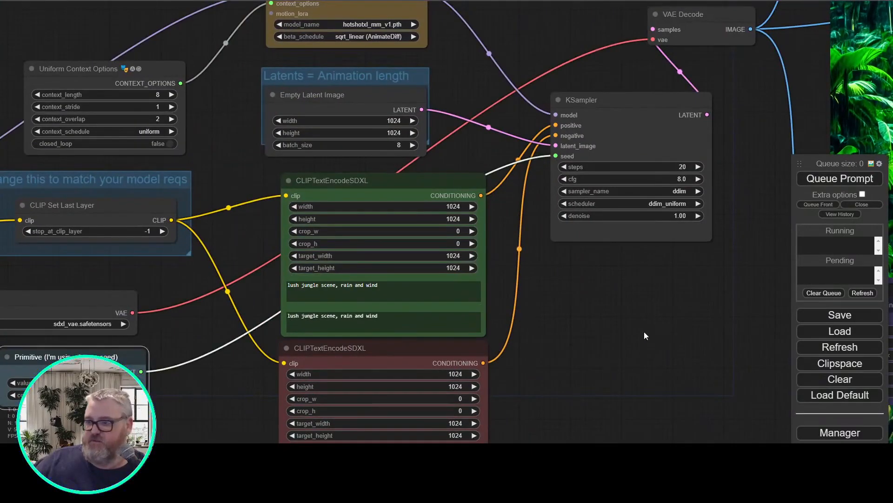
left_click_drag(646, 335, 553, 387)
scroll(347, 308, "down", 4)
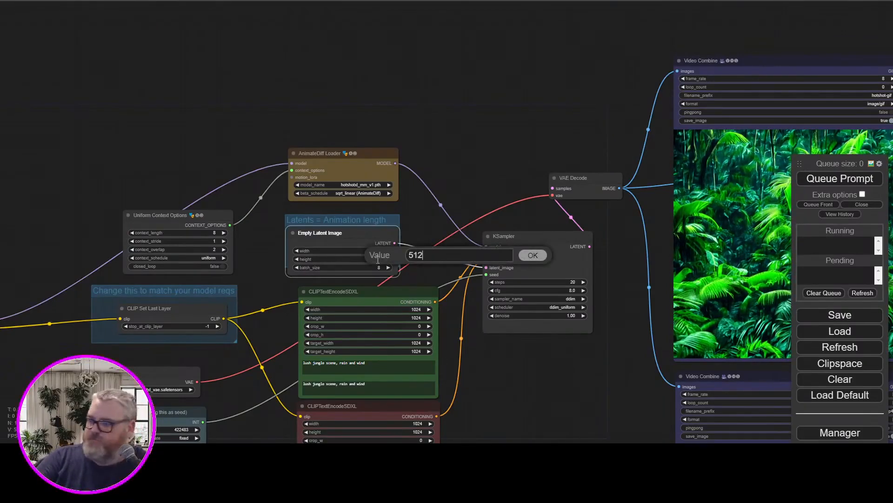
key("Return")
left_click_drag(598, 115, 402, 59)
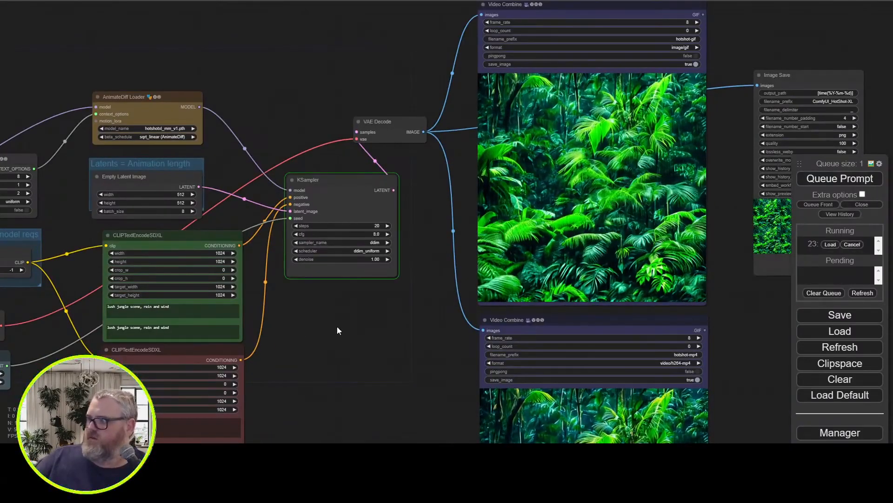
Set the seed primitive to 423185 and queue the jungle generation again.
left_click_drag(337, 326, 489, 265)
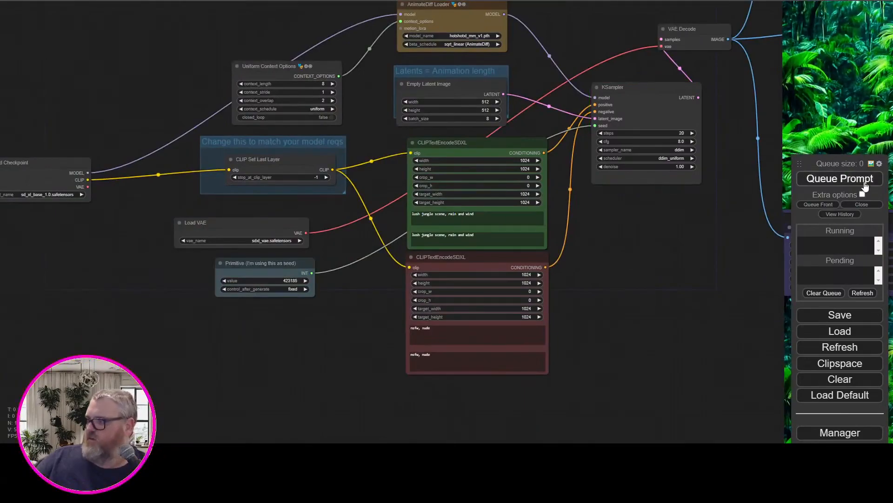
left_click(840, 179)
left_click_drag(718, 262, 280, 371)
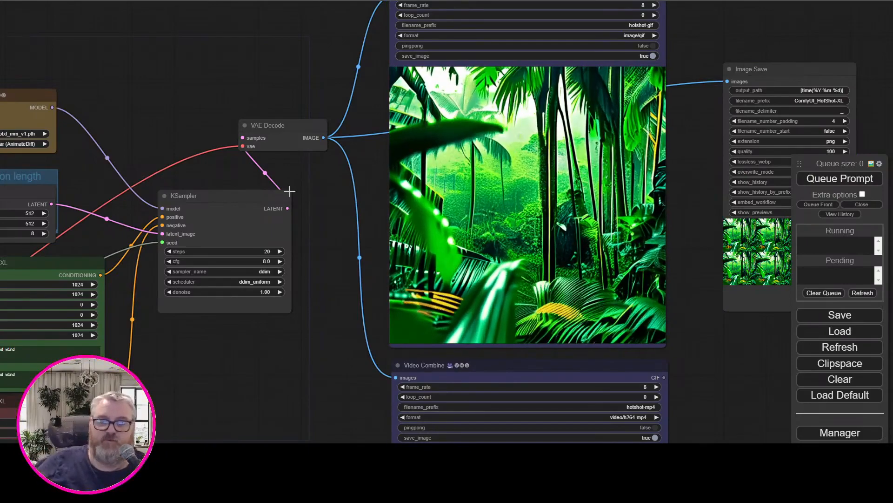
Compare the Empty Latent Image's width and height with the size and target-size values of the positive CLIPTextEncodeSDXL node.
left_click_drag(249, 63, 584, 51)
left_click_drag(465, 138, 534, 21)
scroll(515, 209, "up", 6)
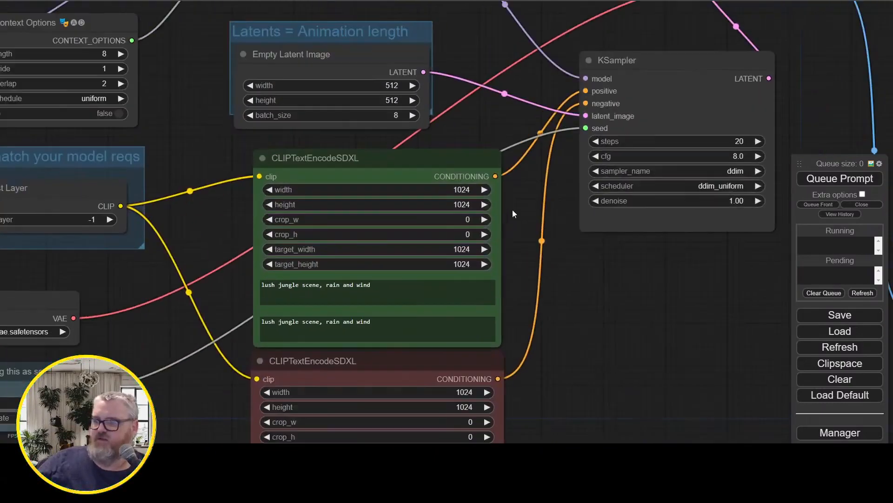
left_click_drag(527, 226, 564, 260)
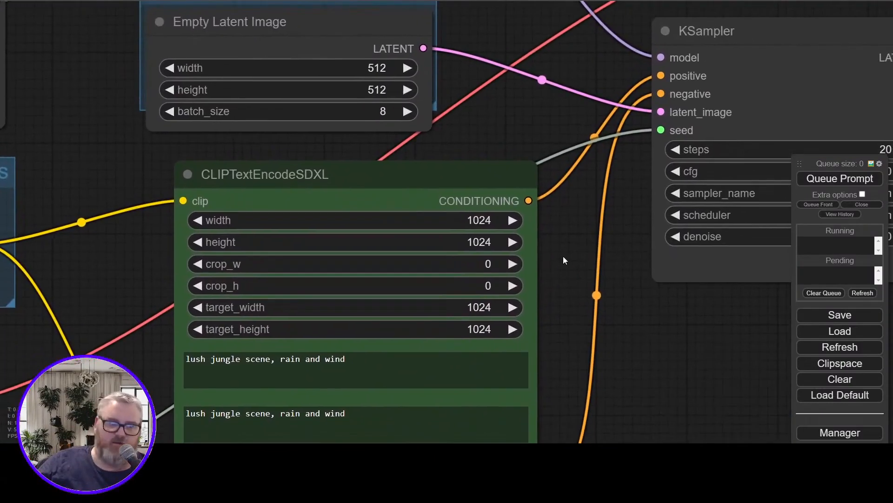
left_click(332, 49)
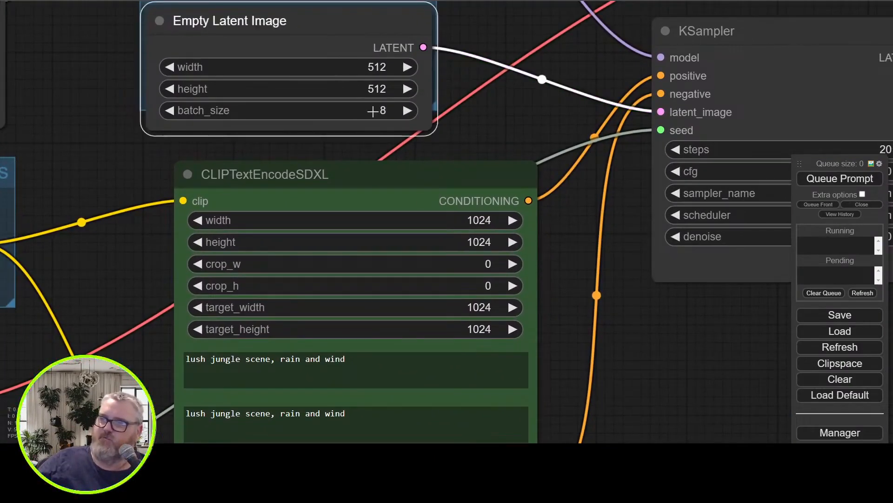
left_click_drag(573, 307, 318, 364)
scroll(318, 364, "down", 7)
left_click_drag(330, 133, 193, 82)
left_click_drag(418, 150, 613, 171)
scroll(613, 171, "down", 4)
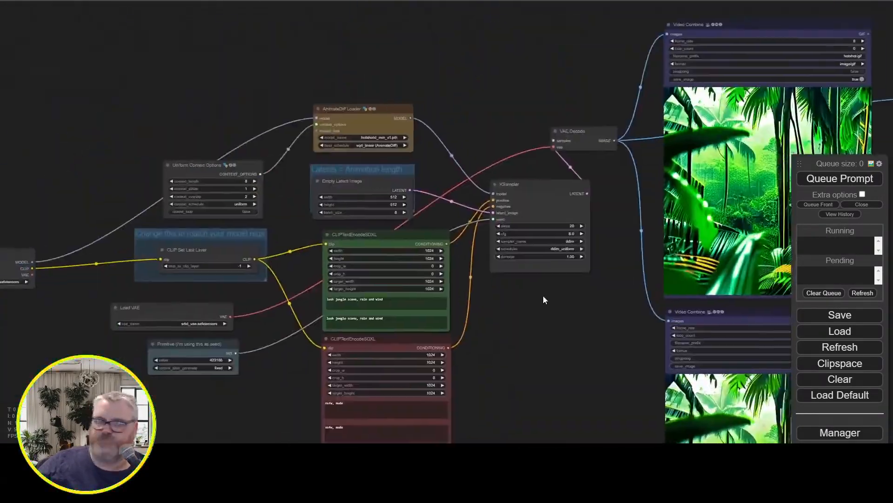
left_click_drag(543, 295, 580, 279)
Set the seed primitive to 423873.
scroll(289, 302, "up", 4)
left_click_drag(288, 303, 444, 353)
left_click(400, 353)
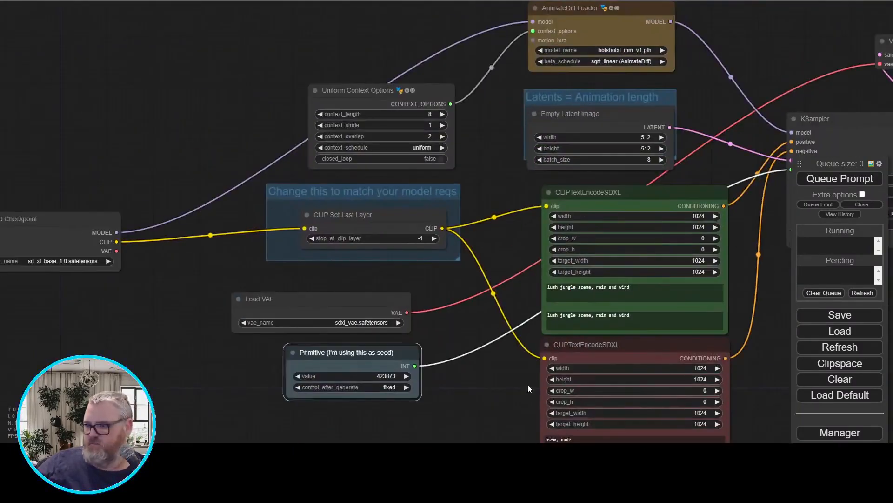
Replace both positive prompts with "macho man randy savage, eating nachos" and queue the generation.
left_click_drag(772, 321, 340, 351)
scroll(428, 348, "down", 1)
scroll(398, 334, "up", 4)
left_click_drag(397, 334, 587, 117)
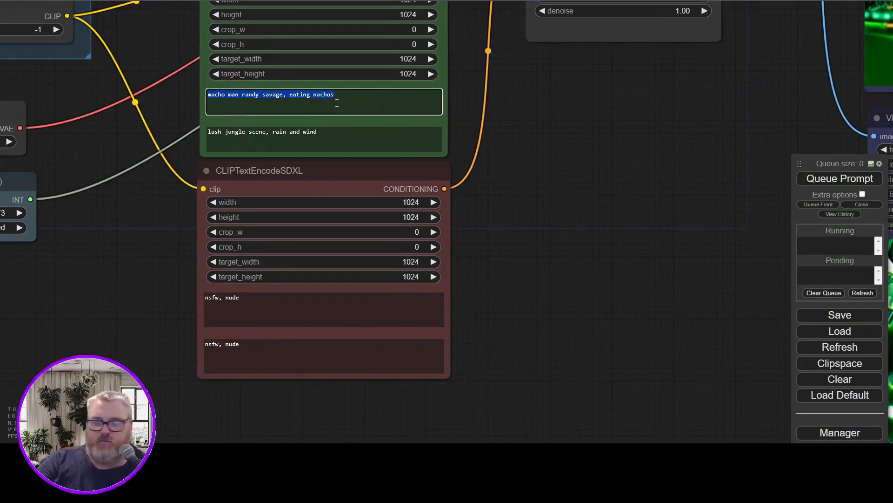
left_click_drag(130, 250, 303, 299)
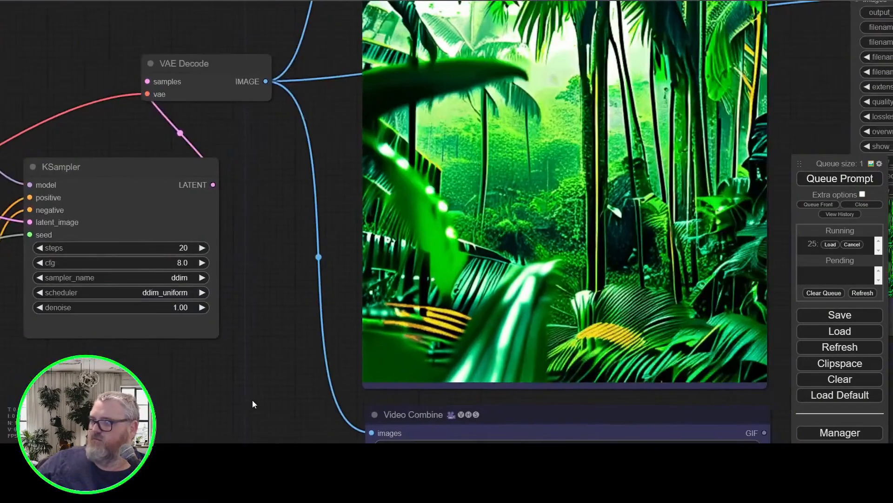
Examine the new wrestler animation in both Video Combine previews.
scroll(254, 396, "down", 2)
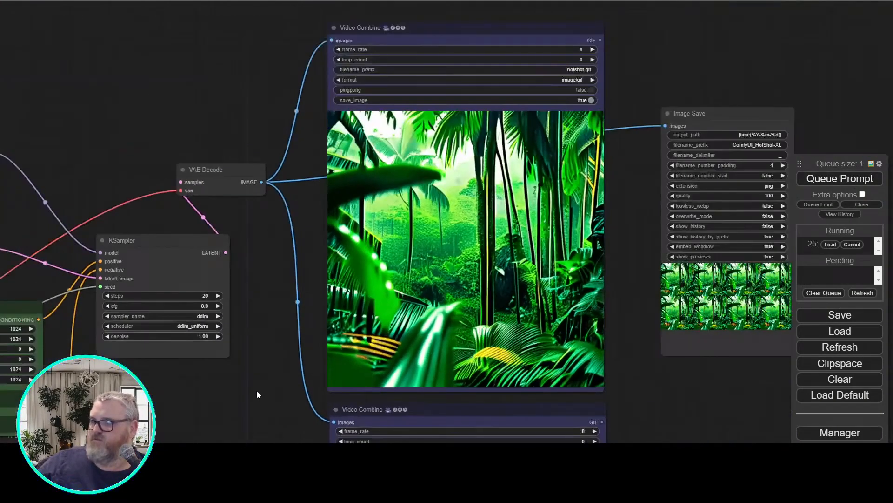
left_click_drag(256, 390, 321, 383)
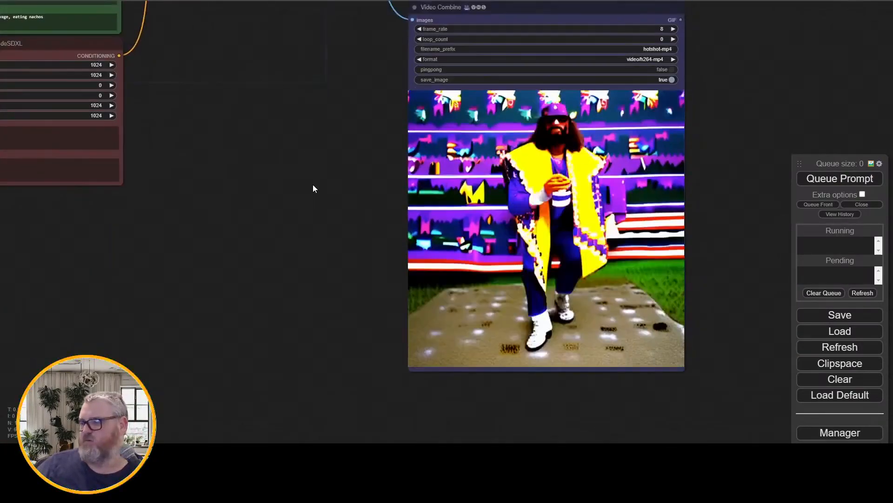
left_click_drag(313, 184, 470, 256)
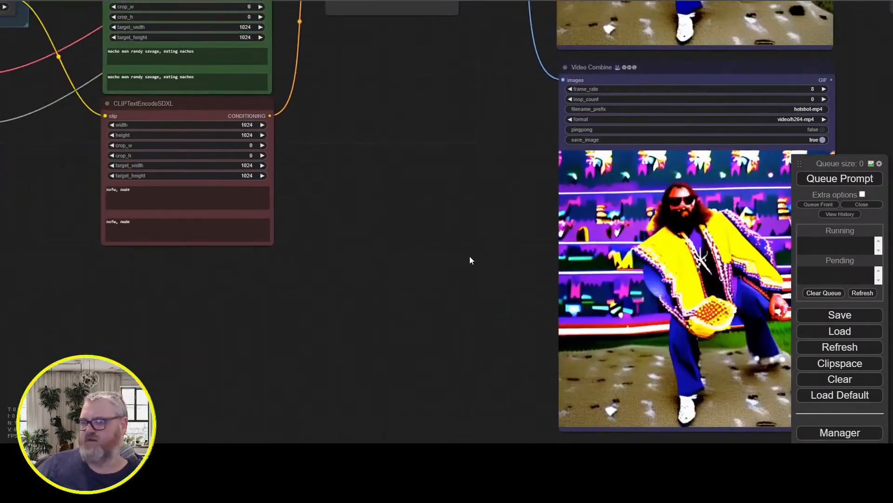
scroll(402, 256, "down", 5)
Set the seed to 424813 and both positive prompts to "large nacho cheese fountain in the middle of town", and queue the generation.
scroll(436, 266, "up", 8)
left_click_drag(389, 169, 612, 319)
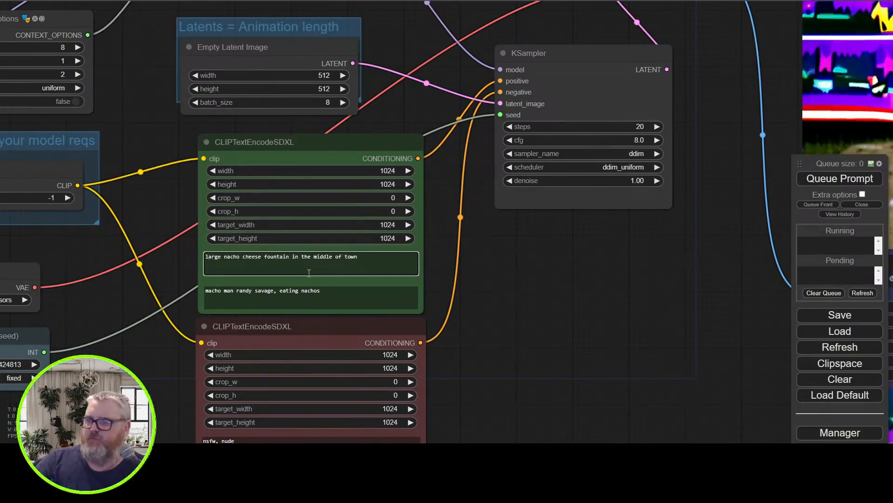
mouse_move(733, 210)
left_mouse_down()
mouse_move(437, 308)
mouse_move(733, 230)
mouse_move(732, 221)
left_mouse_up()
left_click_drag(630, 337, 776, 304)
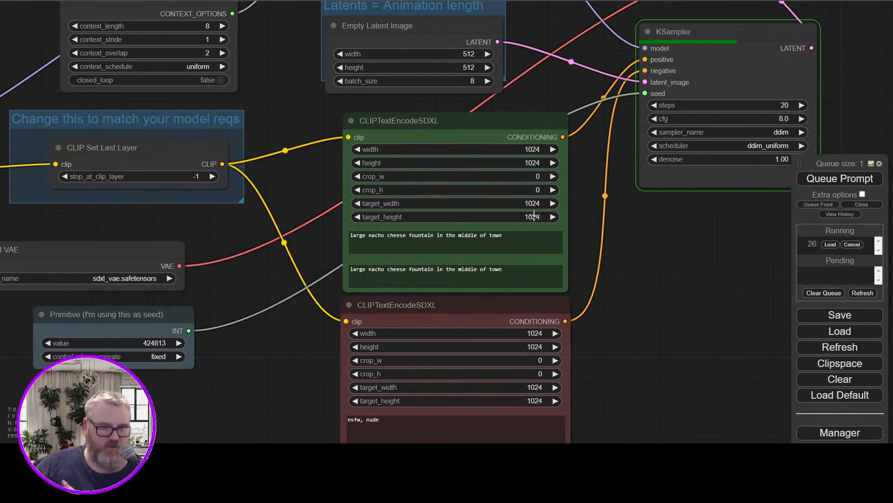
Set target_width and target_height to 512 on both CLIPTextEncodeSDXL nodes and queue the generation.
left_click(534, 387)
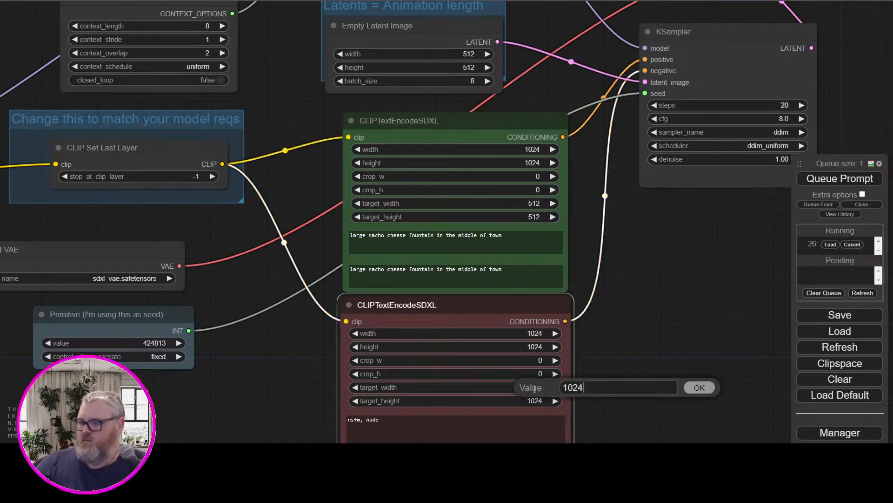
scroll(427, 401, "down", 3)
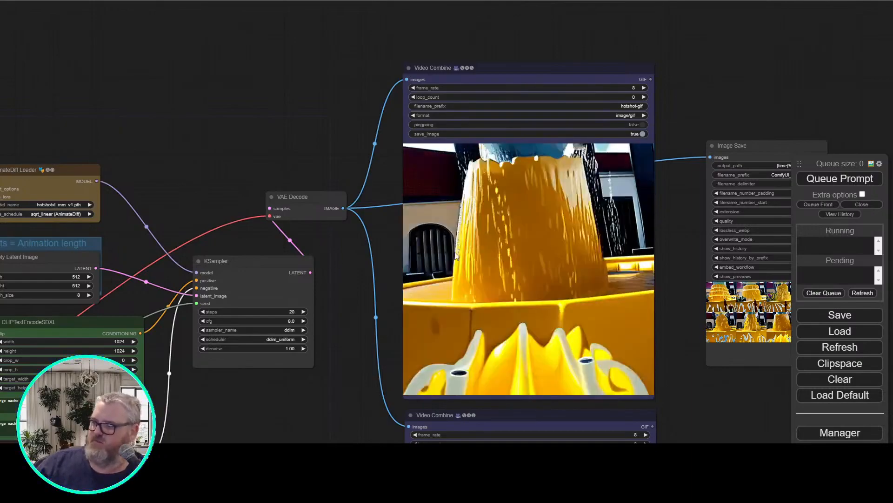
Examine the cheese fountain animation in the Video Combine previews up close.
scroll(352, 173, "up", 5)
scroll(347, 172, "down", 5)
left_click_drag(328, 227, 191, 149)
scroll(191, 149, "up", 4)
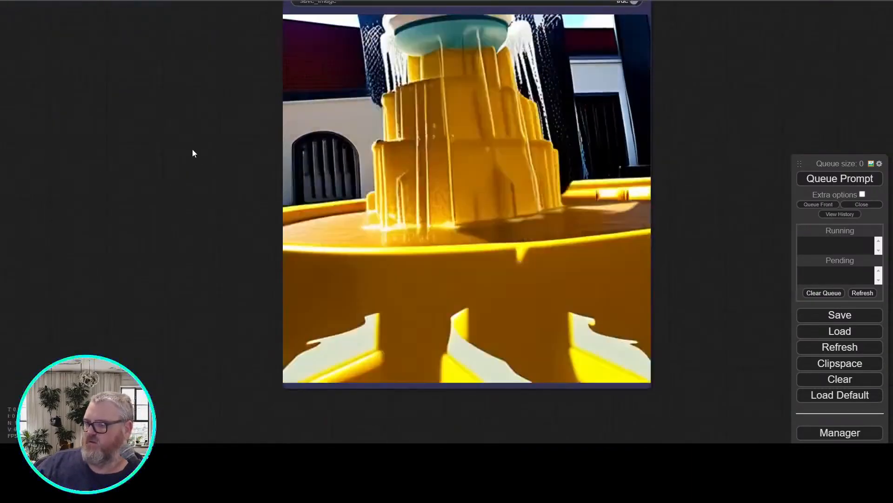
scroll(163, 105, "down", 5)
Set the seed primitive to 425959, queue the fountain generation again and examine the new animation.
left_click_drag(156, 99, 403, 338)
left_click_drag(291, 260, 406, 272)
left_click_drag(201, 348, 291, 338)
left_click(851, 178)
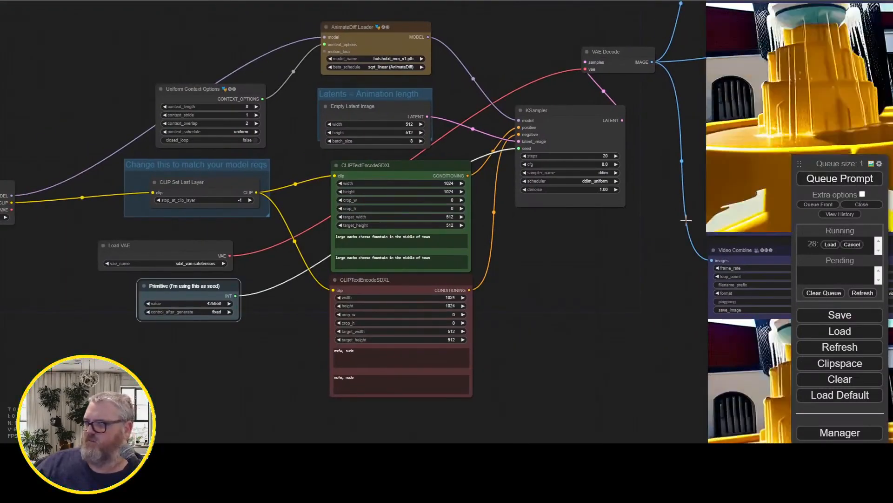
left_click_drag(604, 266, 145, 435)
scroll(145, 436, "up", 3)
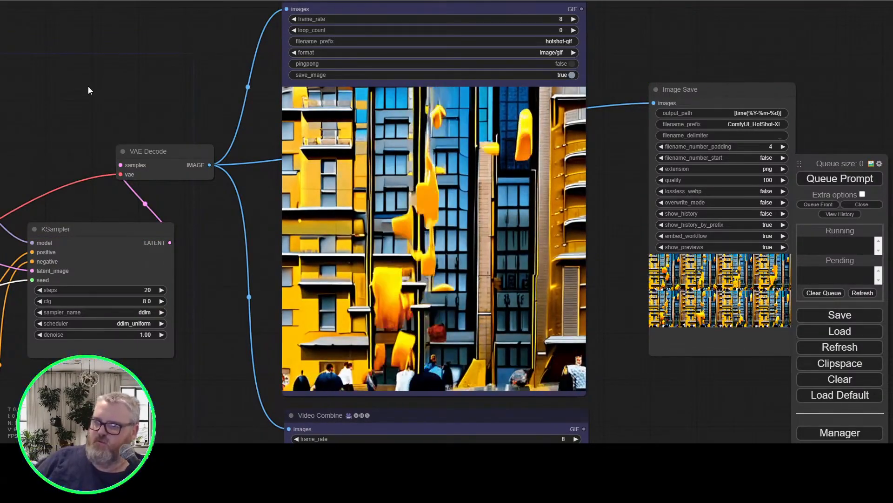
Set both positive prompts to "jeff goldblum eating lettuce" and queue the generation.
left_click_drag(88, 86, 488, 68)
left_click_drag(412, 305, 364, 217)
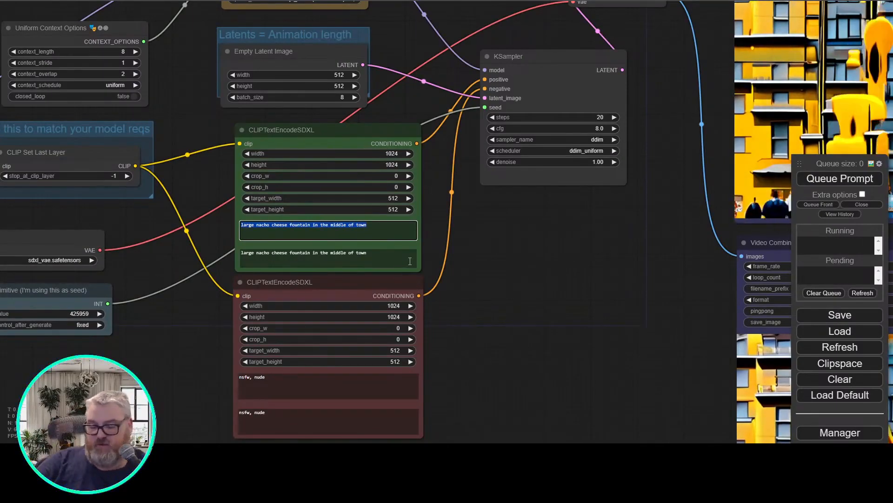
type("jeff gol")
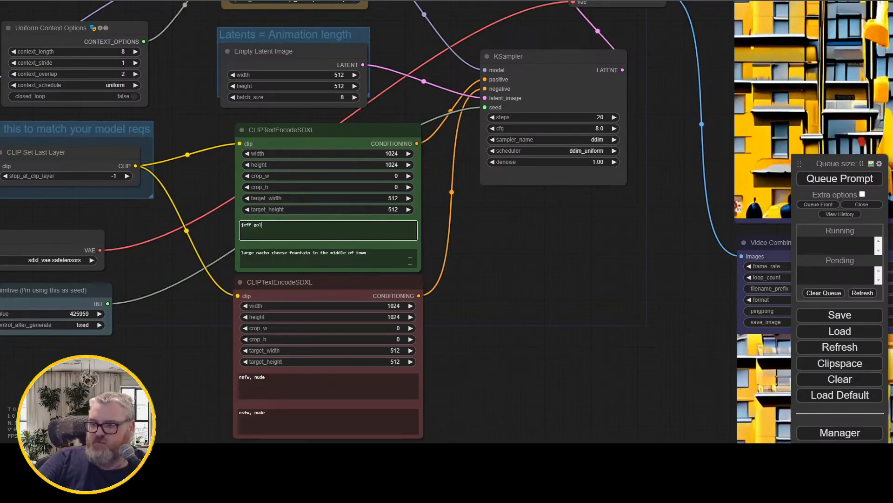
type("dblum ea")
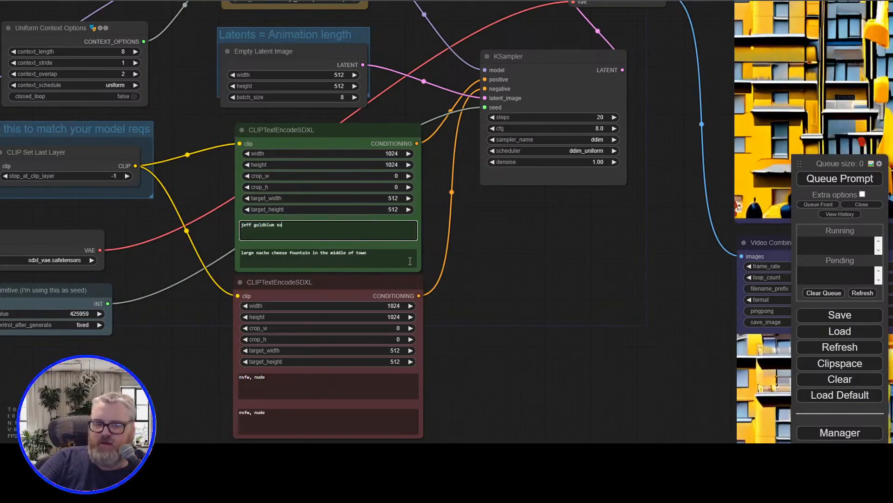
type("ting lettuce")
key("ctrl+a")
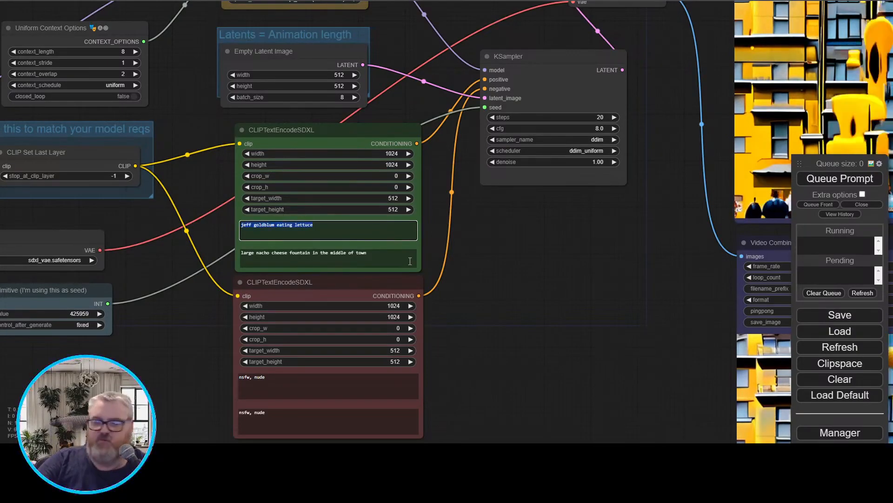
key("ctrl+c")
left_click(410, 261)
key("ctrl+a")
key("ctrl+v")
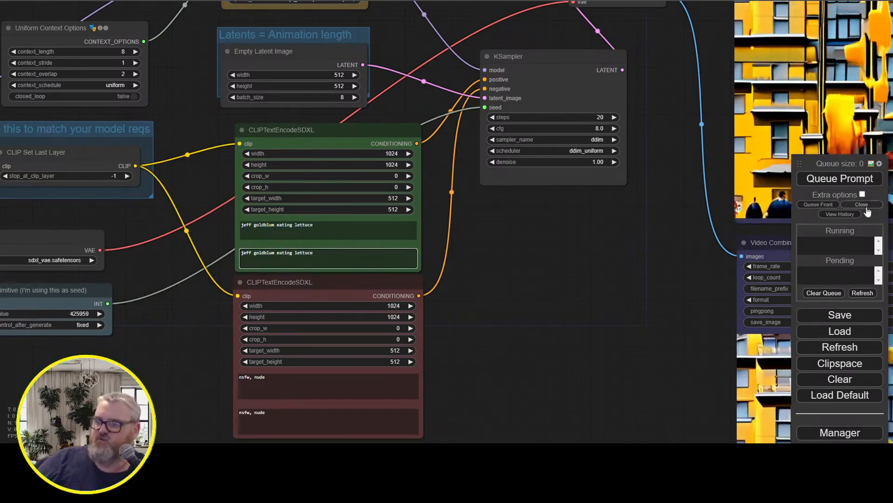
left_click(848, 180)
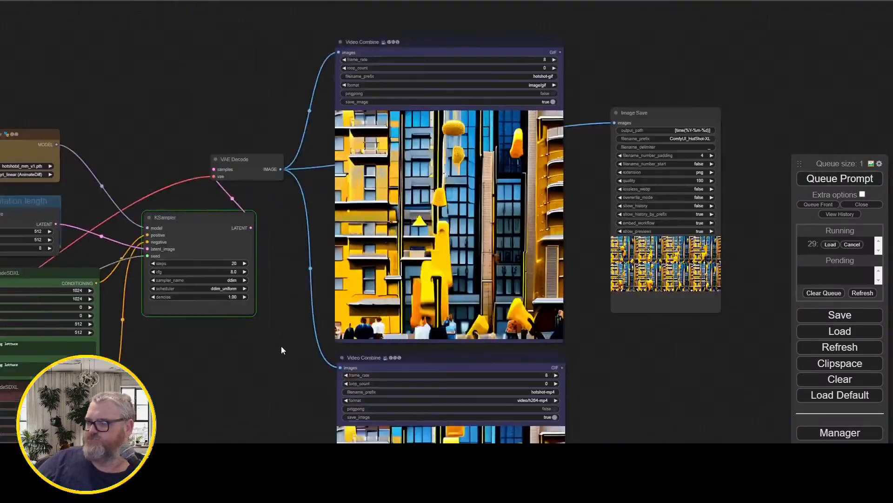
left_click_drag(281, 345, 398, 322)
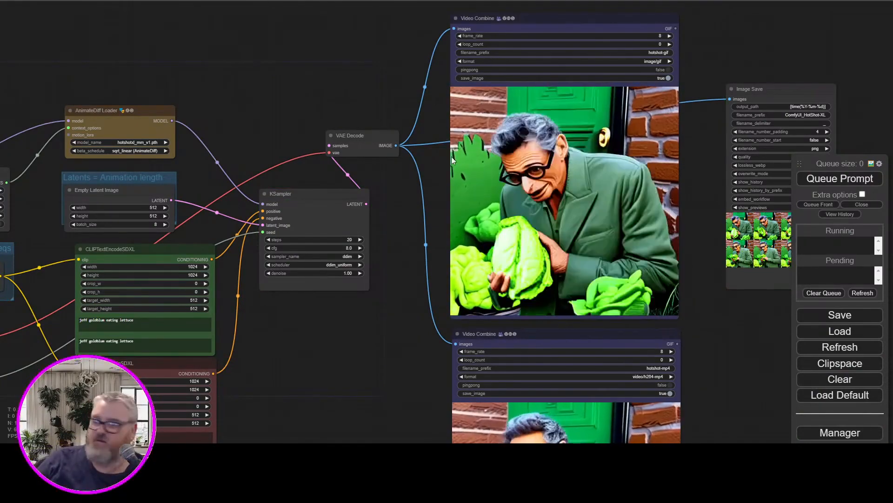
Set the Empty Latent Image batch_size to 48 and queue a longer lettuce animation.
left_click(148, 217)
type("48")
key("Return")
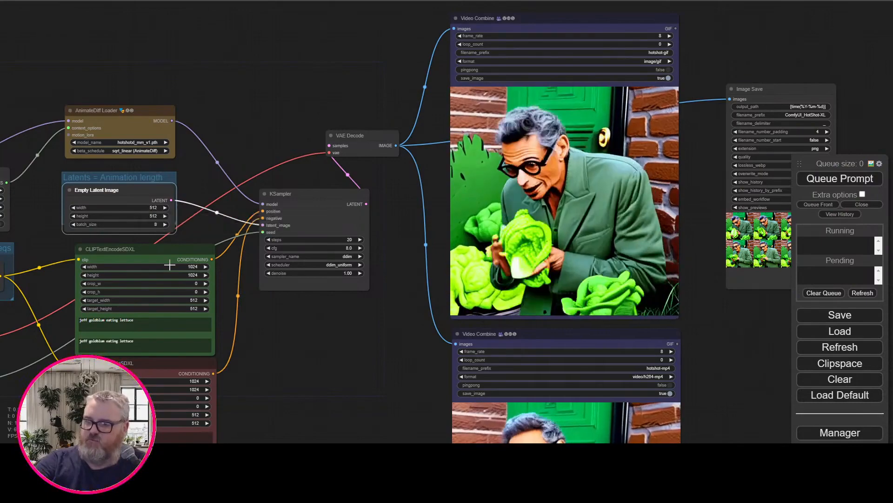
key("ctrl+Return")
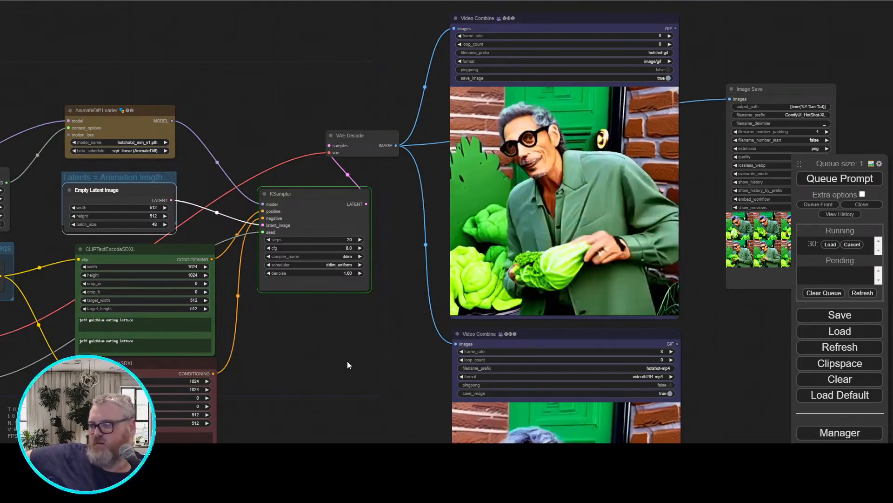
Examine the latent size and the CLIPTextEncodeSDXL width, height and target values while the generation runs.
scroll(300, 401, "up", 5)
left_click_drag(293, 368, 631, 321)
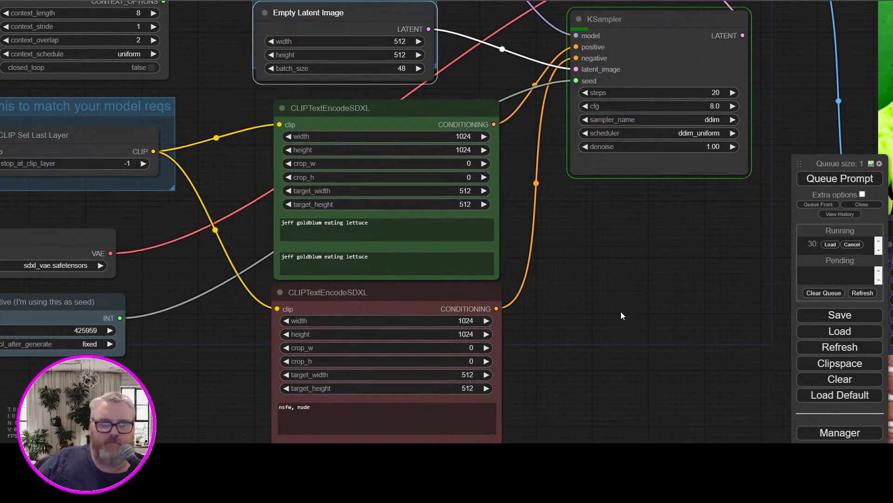
left_click_drag(599, 248, 656, 340)
scroll(620, 387, "up", 3)
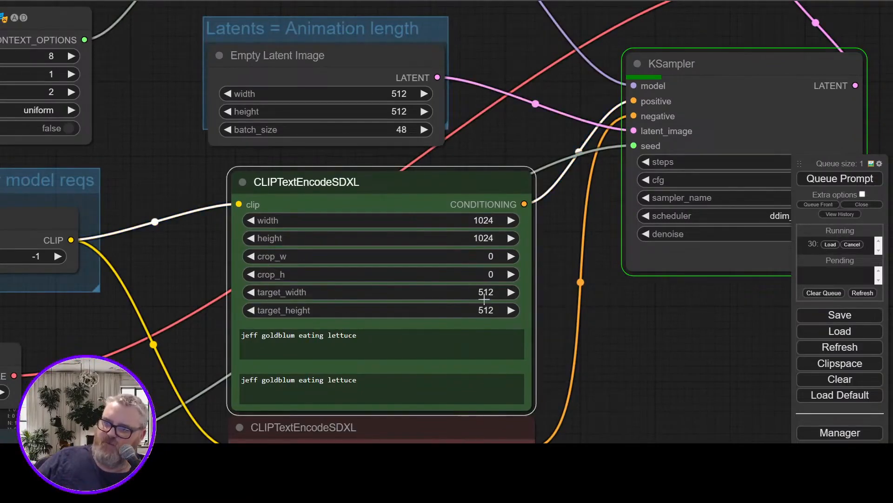
left_click_drag(716, 395, 473, 365)
scroll(473, 365, "down", 5)
left_click_drag(609, 325, 288, 5)
scroll(170, 50, "down", 5)
left_click_drag(170, 50, 388, 315)
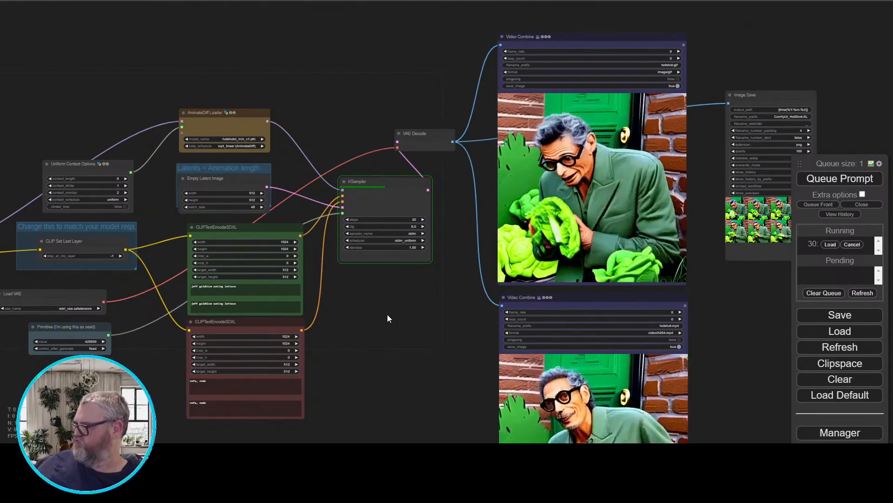
scroll(355, 378, "up", 6)
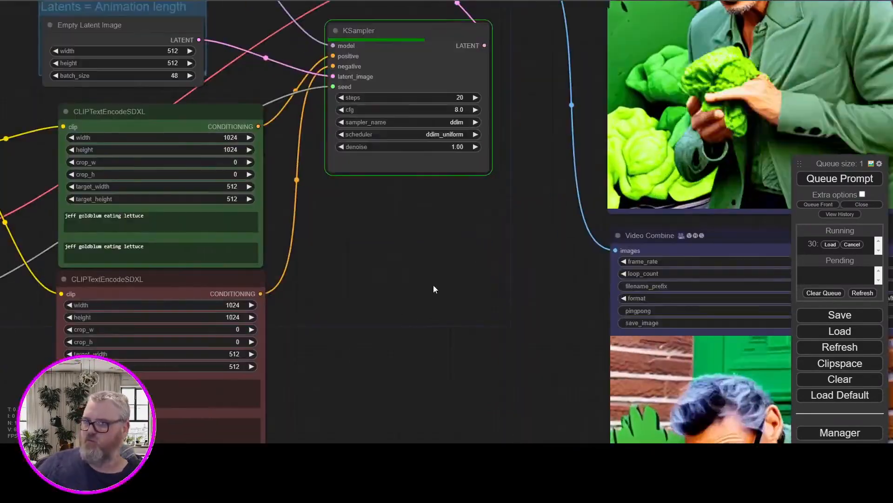
Examine the longer lettuce animation in both Video Combine previews up close.
left_click_drag(510, 218, 312, 403)
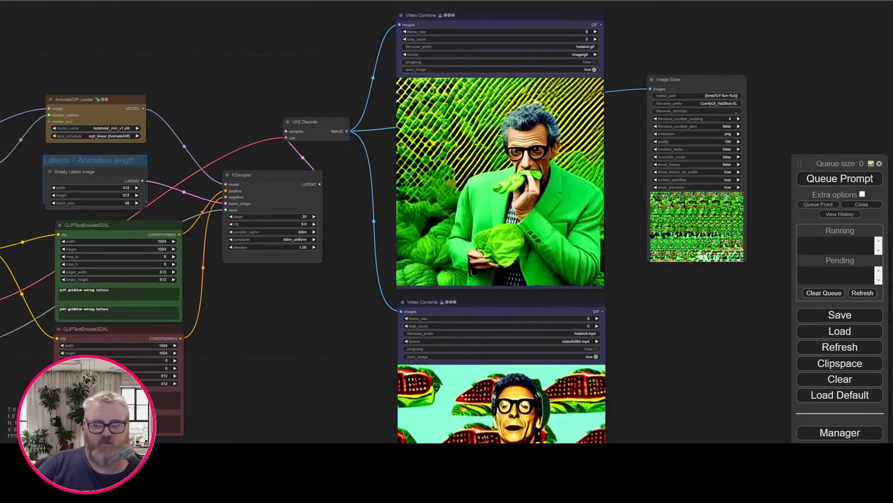
scroll(318, 82, "up", 3)
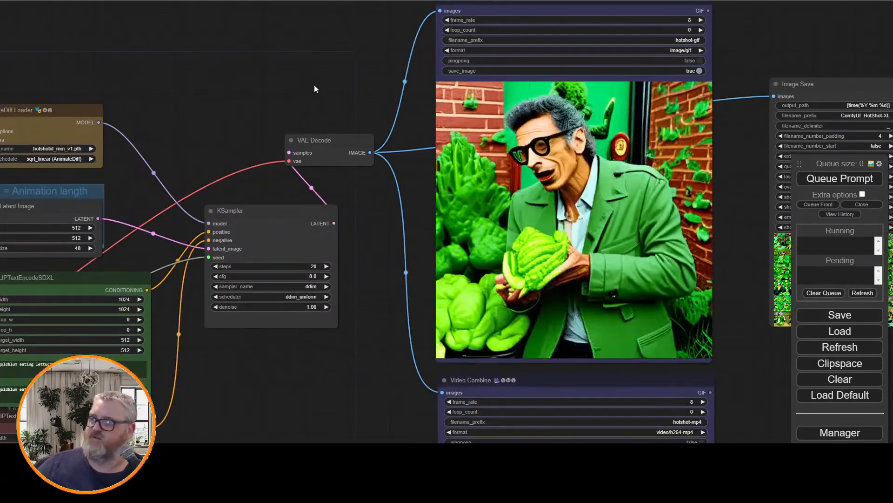
left_click_drag(361, 437, 218, 73)
scroll(218, 73, "up", 2)
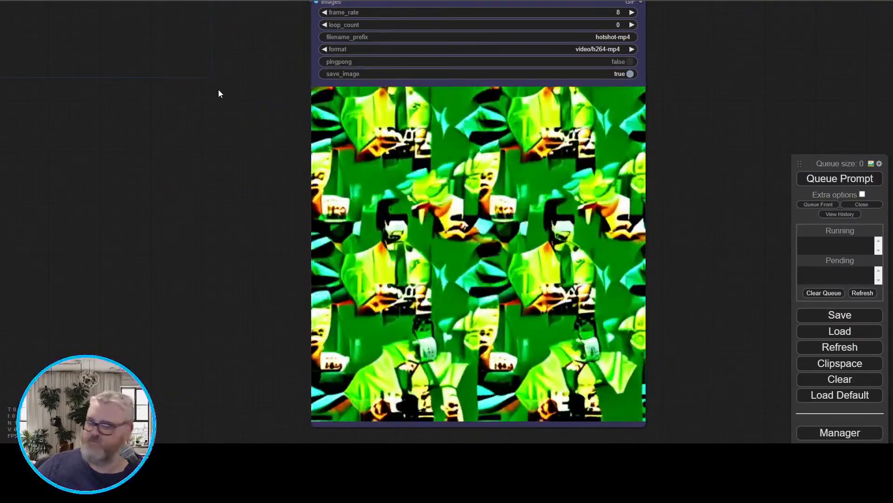
Set both positive prompts to "phil collins eating a giant crown of broccoli" and queue the generation.
triple_click(248, 150)
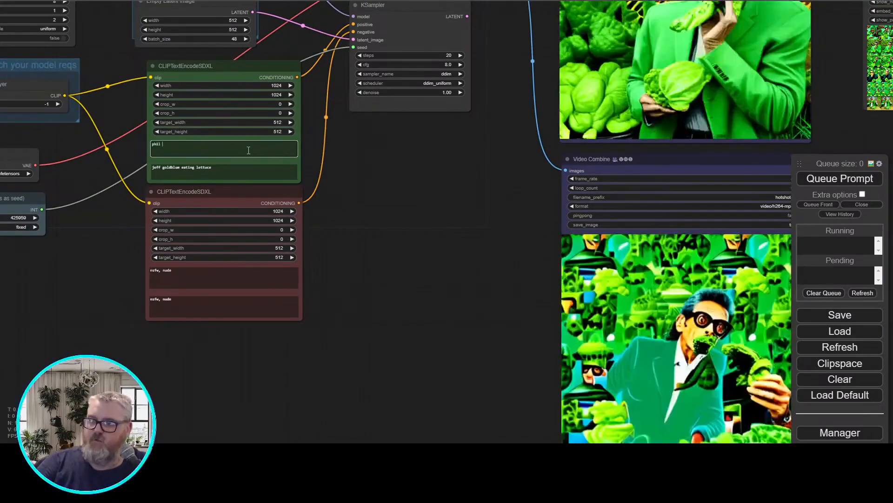
type("phil colli")
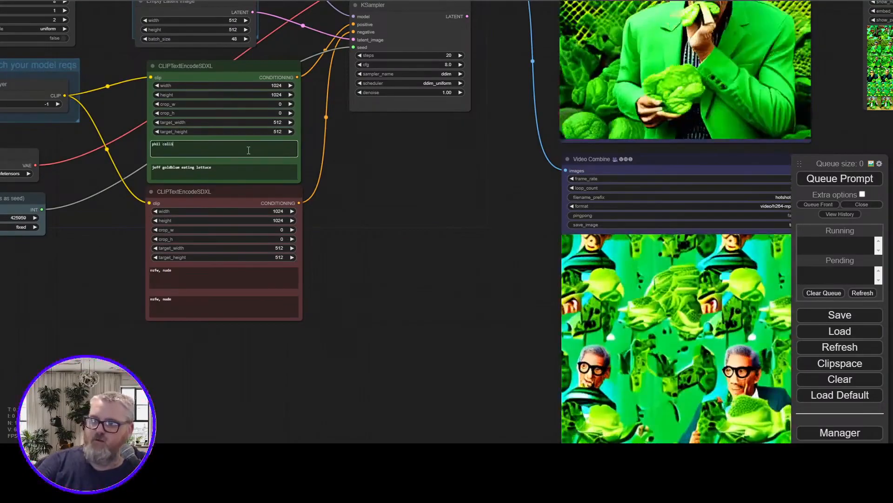
type("ns eating a giant ")
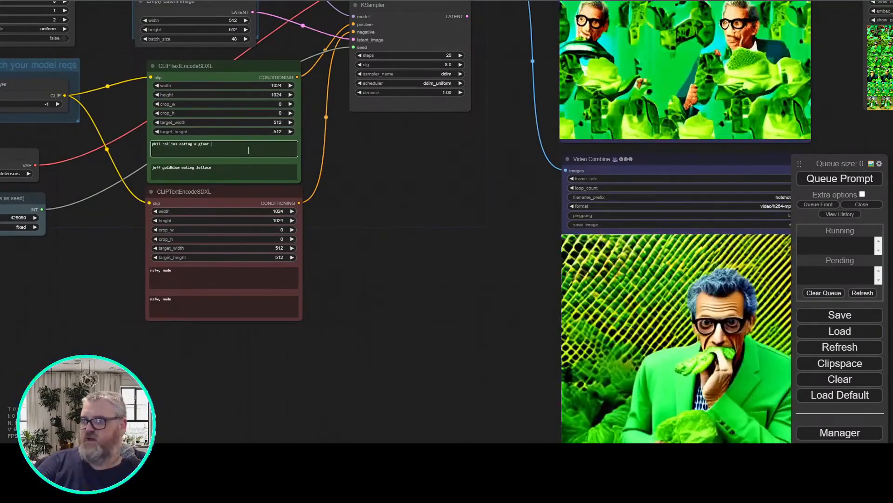
type("crown of br")
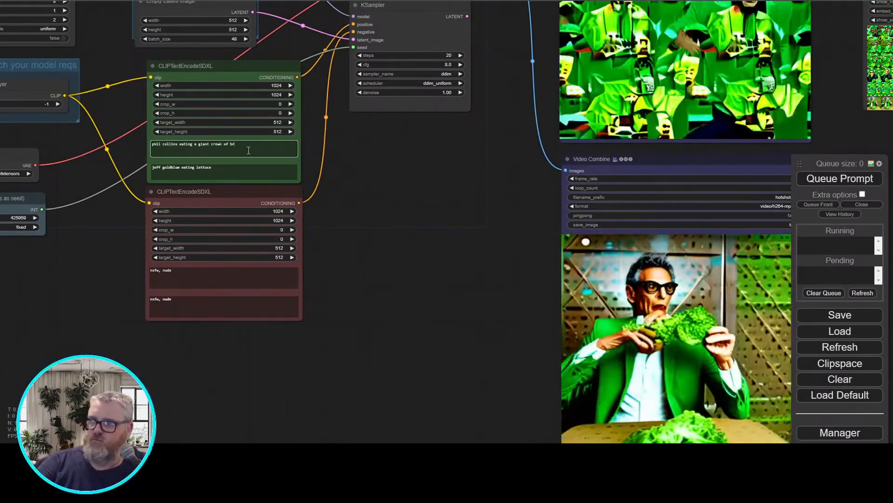
type("occoli")
key("ctrl+a")
key("ctrl+c")
left_click(253, 174)
key("ctrl+a")
key("ctrl+v")
left_click(853, 181)
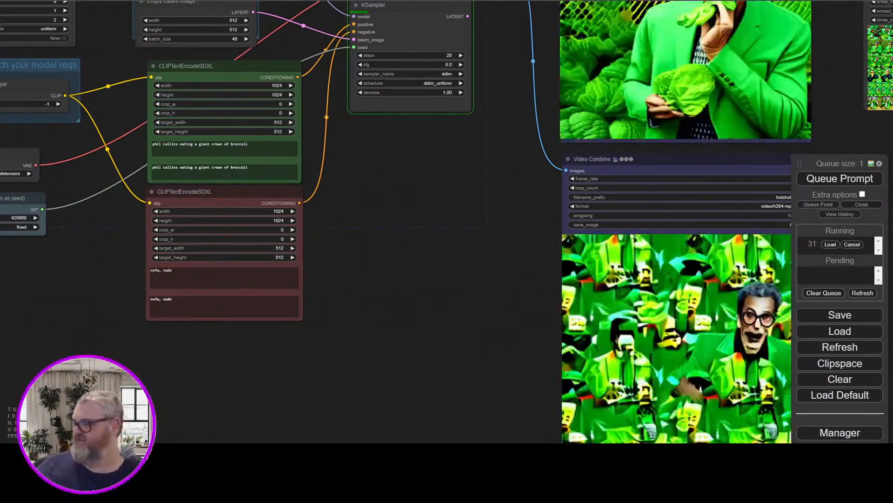
Inspect the saved lettuce frames in the Image Save preview grid, enlarging single frames and closing the enlarged view.
left_click_drag(406, 196, 109, 300)
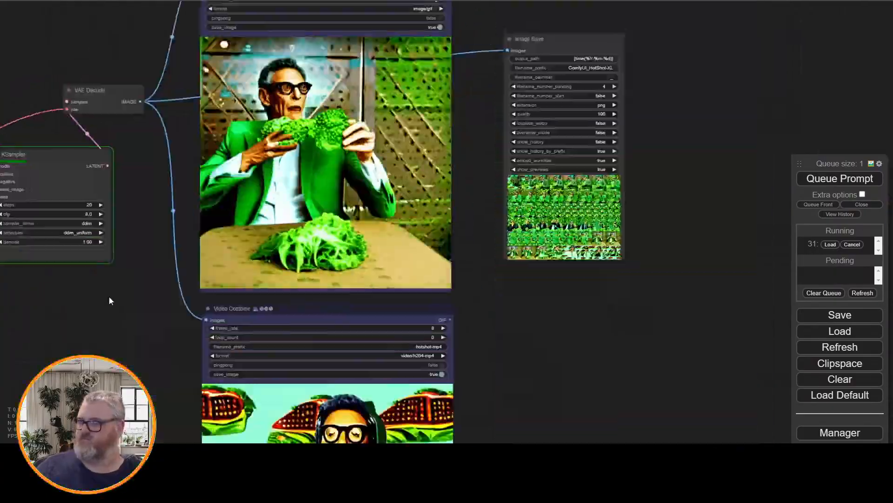
scroll(609, 218, "up", 10)
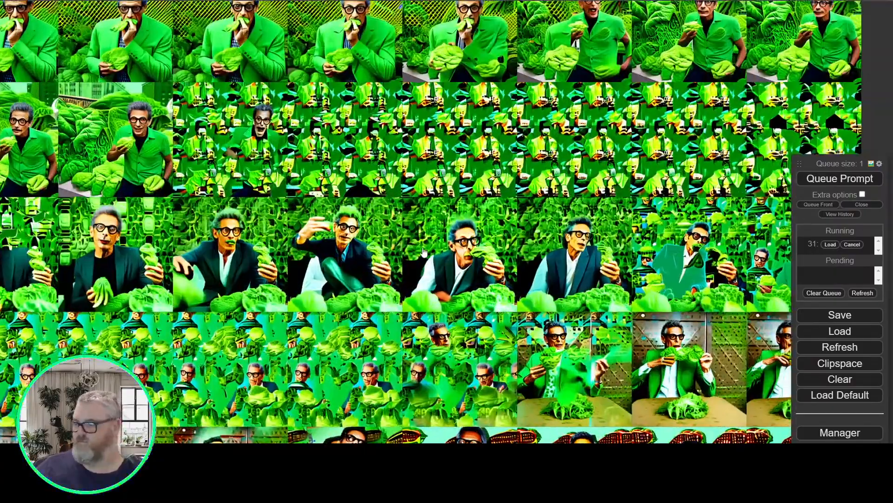
left_click(423, 253)
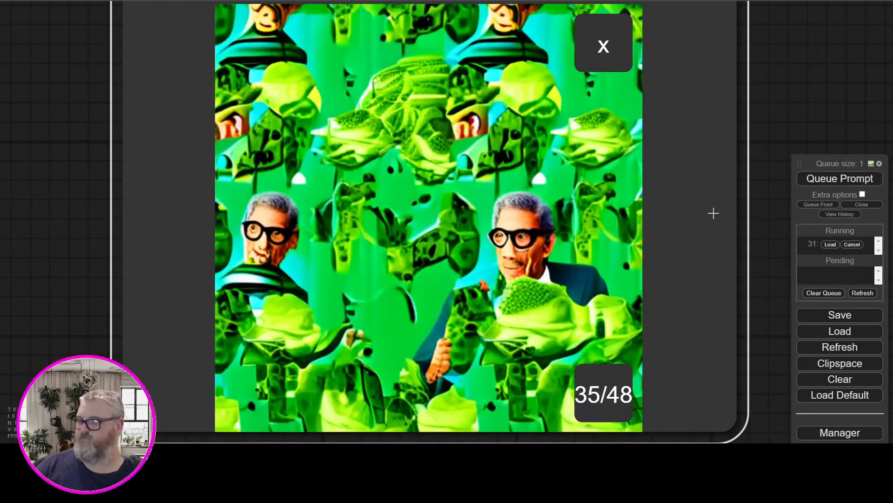
left_click(604, 47)
scroll(592, 213, "down", 18)
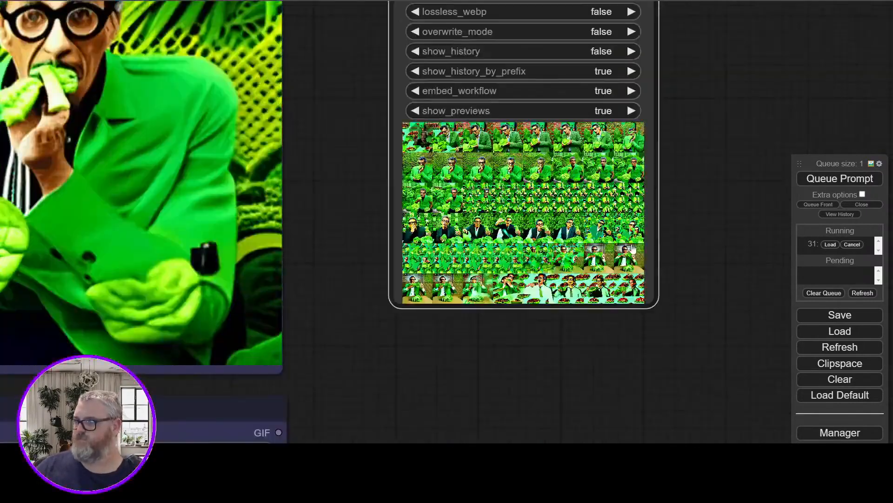
left_click(311, 353)
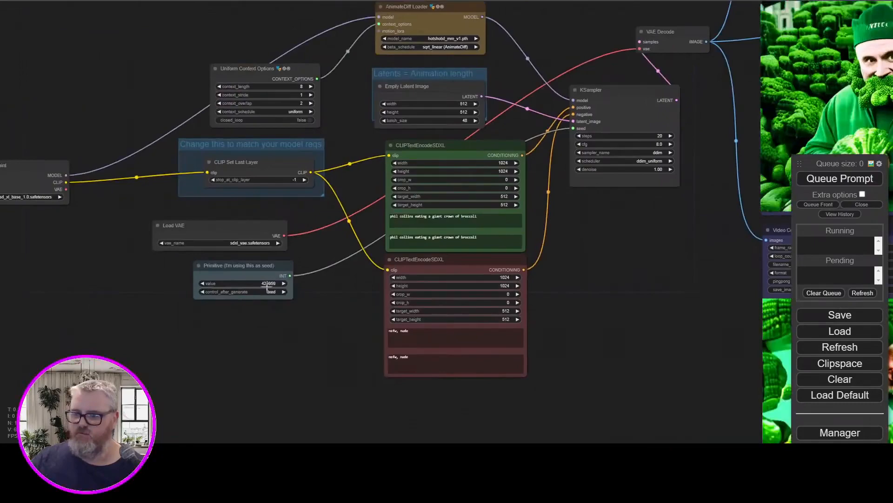
Set the seed primitive to 428463.
left_click_drag(267, 285, 501, 298)
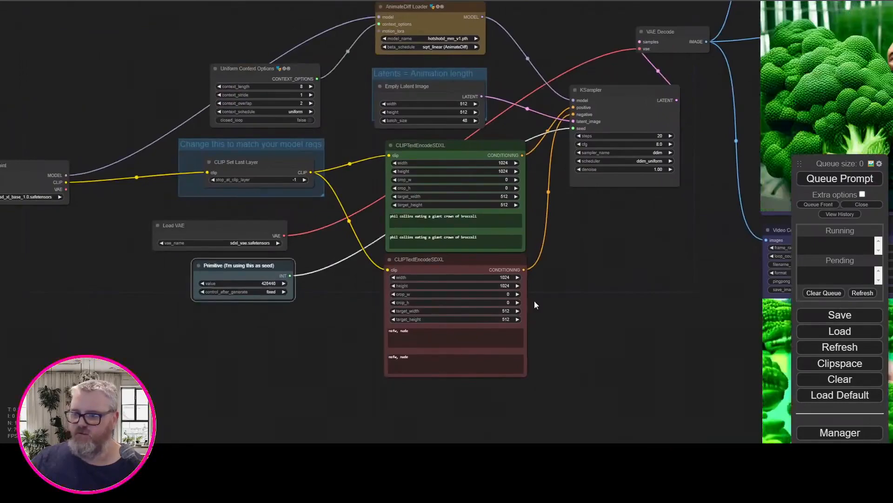
left_click(621, 268)
left_click_drag(621, 268, 378, 349)
Append ", at an Italian restaurant" to the first positive prompt and queue the generation.
left_click(254, 304)
type(", at an it")
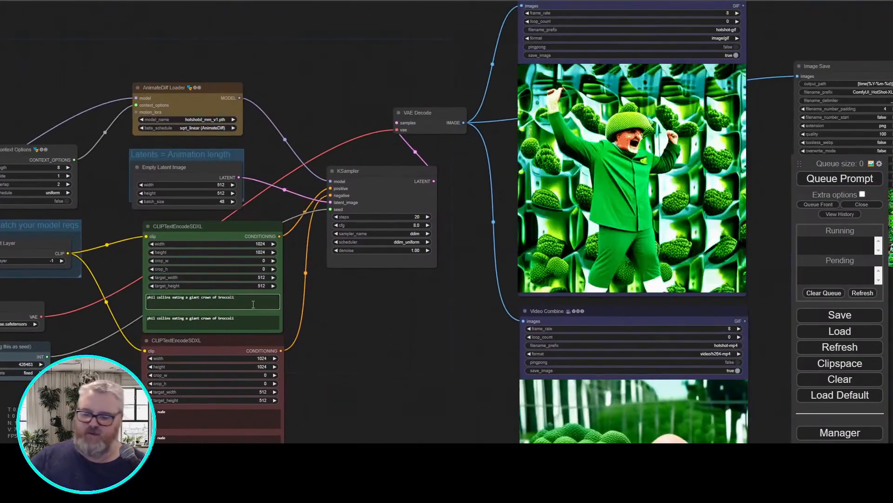
type("ali")
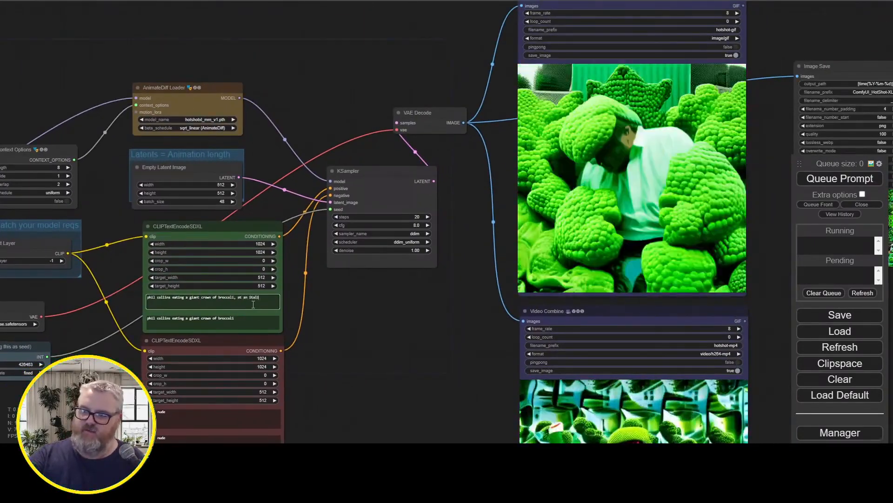
type("an restaurant")
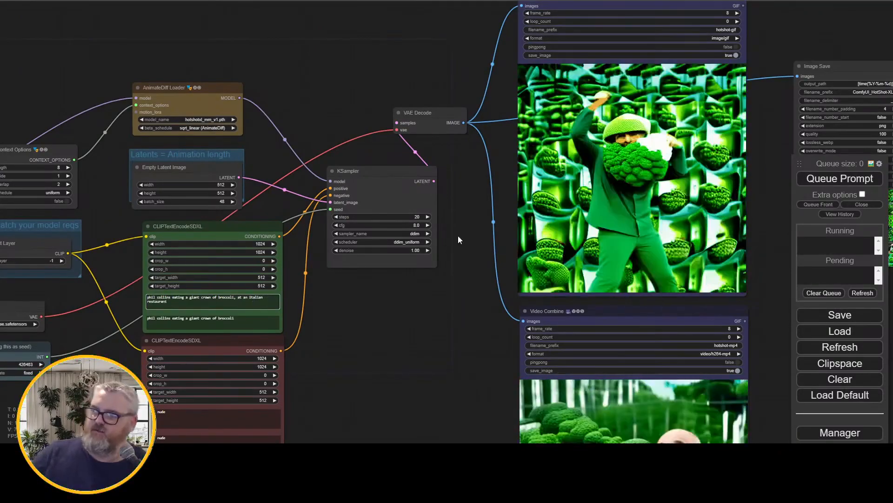
key("ctrl+Return")
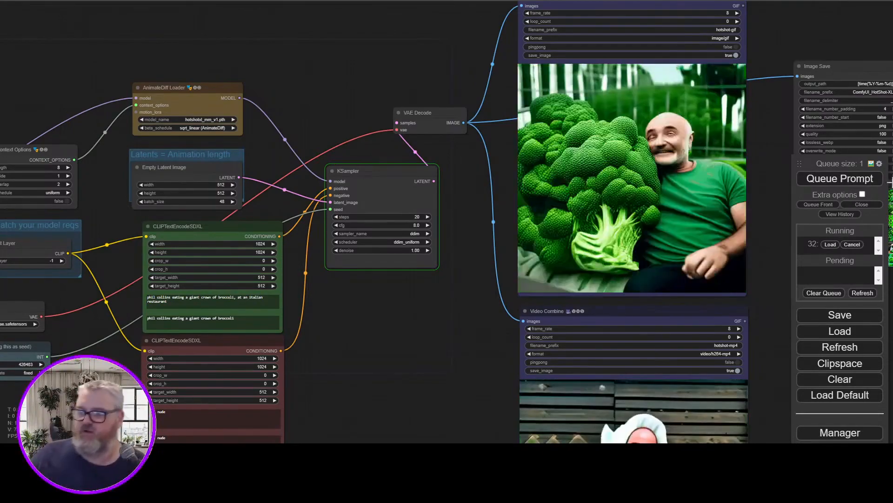
Copy ", at an Italian restaurant" onto the end of the second positive prompt and queue the generation again.
left_click_drag(167, 301, 234, 298)
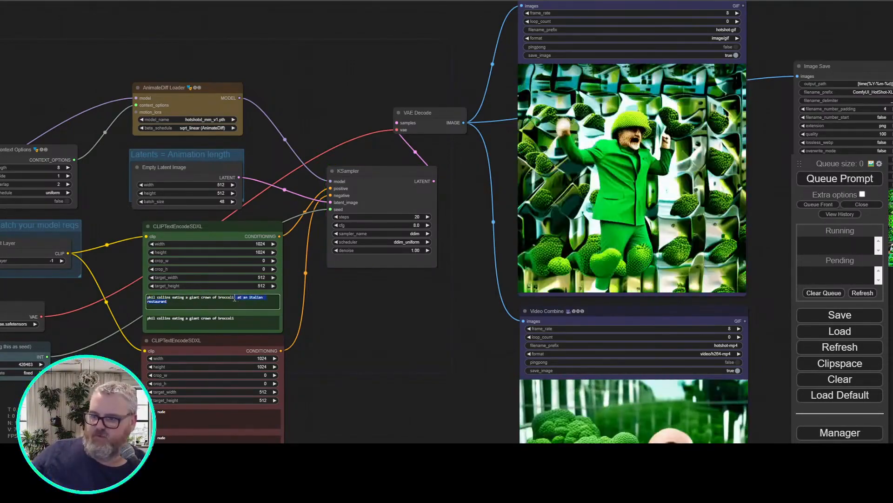
key("ctrl+c")
left_click(237, 319)
key("ctrl+v")
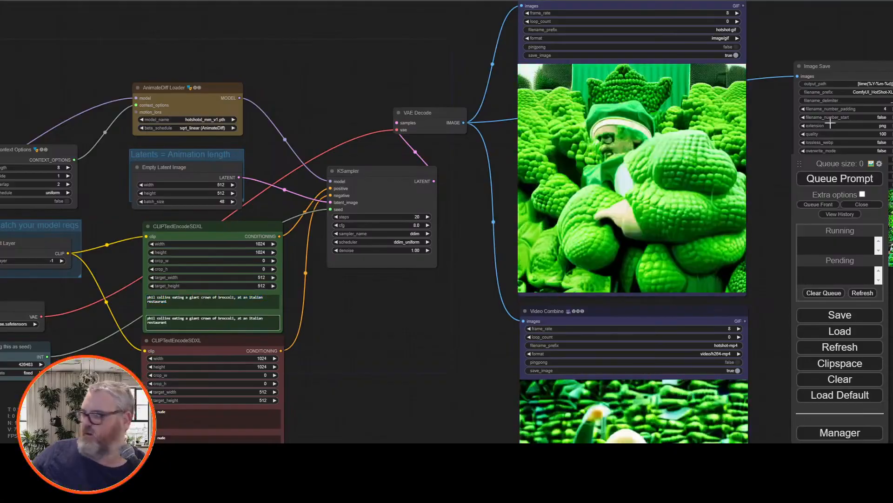
key("ctrl+Return")
Inspect the enlarged broccoli frames one by one in the Image Save preview.
left_click_drag(424, 357, 229, 322)
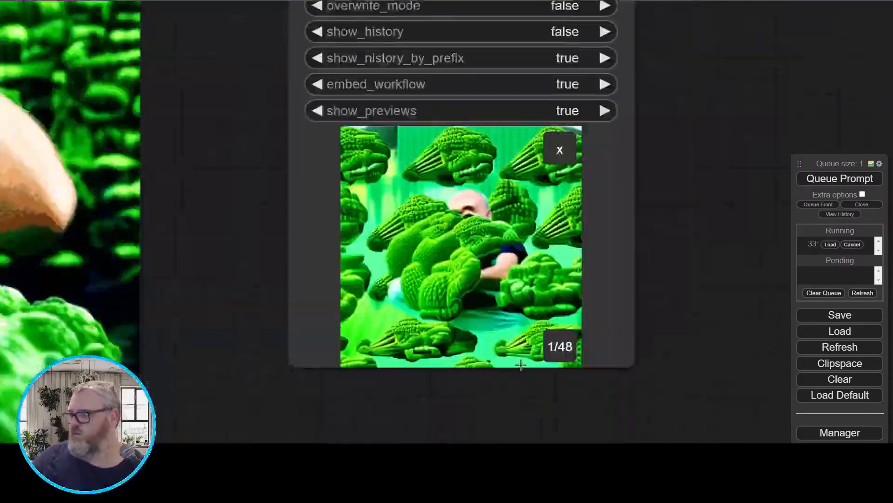
scroll(541, 252, "up", 5)
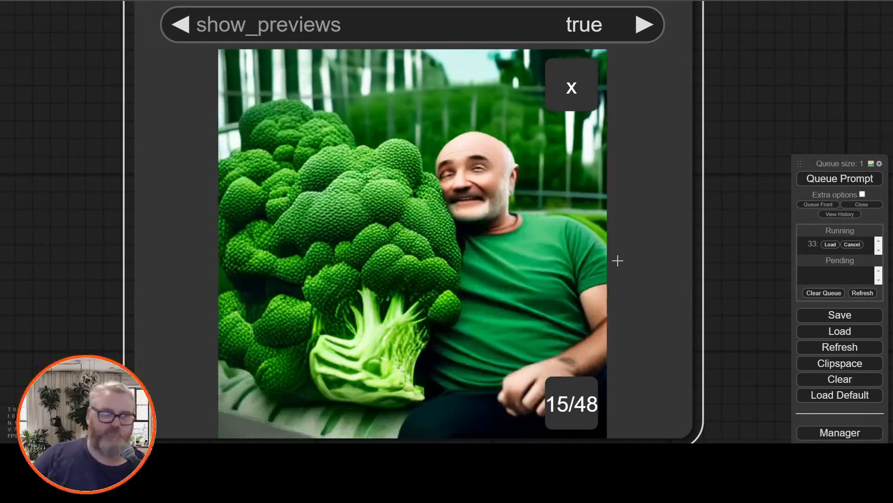
Close the enlarged broccoli frame and watch the animated GIF output in the Video Combine preview.
left_click(560, 102)
scroll(173, 205, "down", 8)
left_click_drag(132, 206, 678, 303)
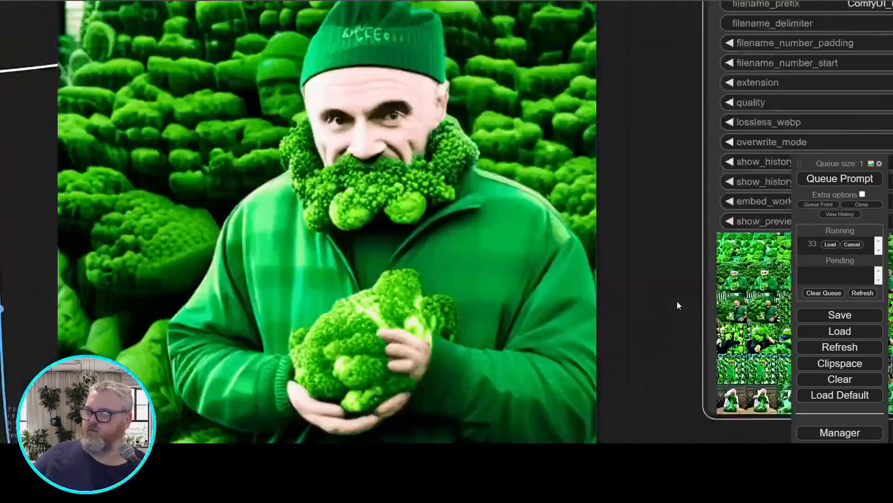
scroll(678, 303, "down", 8)
left_click_drag(275, 431, 391, 351)
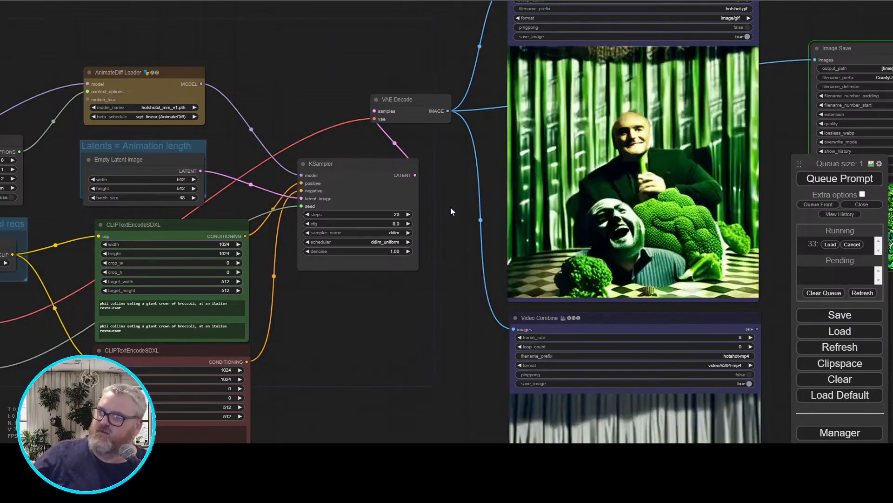
scroll(452, 204, "up", 4)
left_click_drag(454, 199, 166, 242)
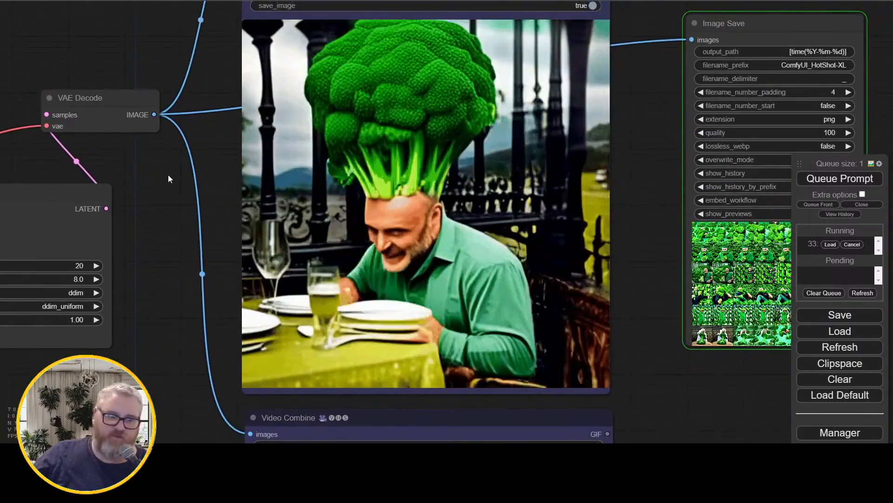
left_click_drag(169, 179, 169, 227)
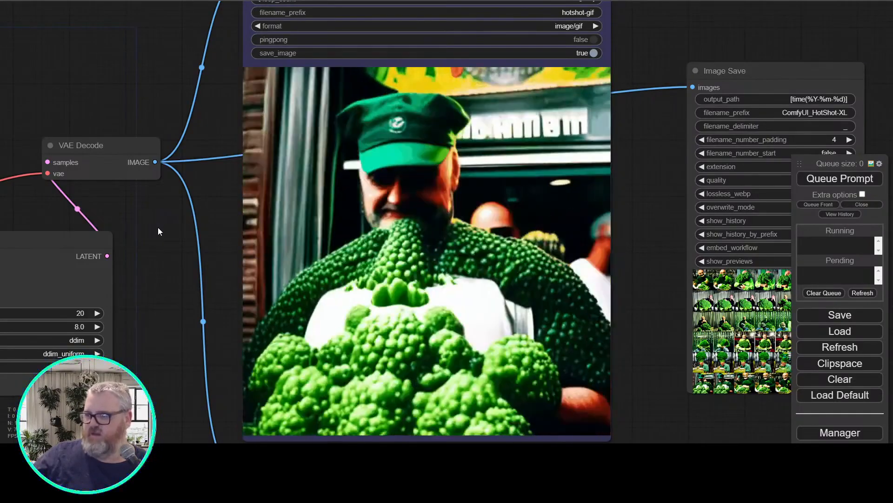
Watch the Italian restaurant animation in the MP4 Video Combine preview.
scroll(241, 298, "down", 8)
left_click_drag(241, 298, 138, 61)
scroll(115, 192, "up", 9)
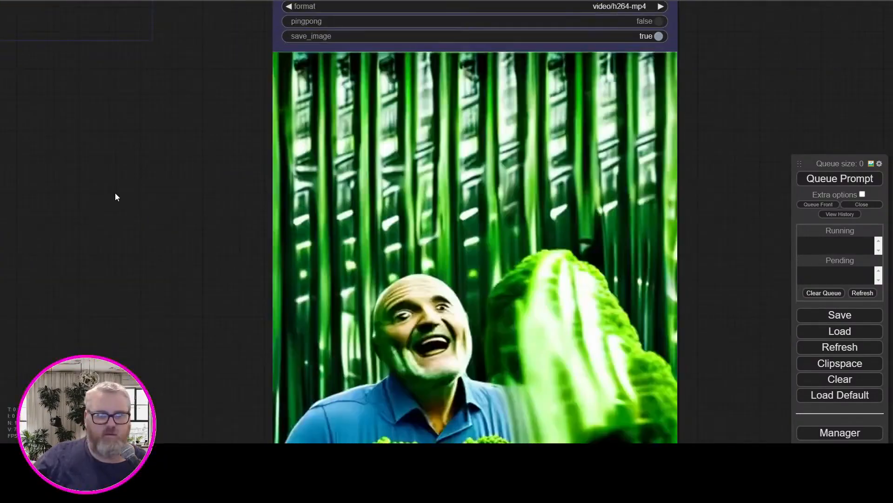
scroll(116, 192, "down", 3)
left_click_drag(90, 194, 336, 362)
Review the positive prompts, SDXL encoder sizes and KSampler settings alongside the restaurant animation.
left_click_drag(203, 270, 190, 281)
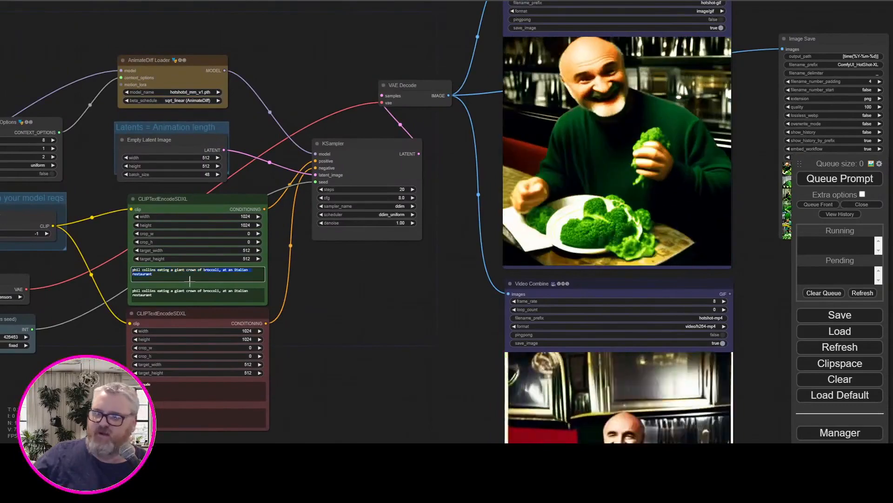
scroll(344, 292, "up", 7)
left_click_drag(344, 285, 674, 284)
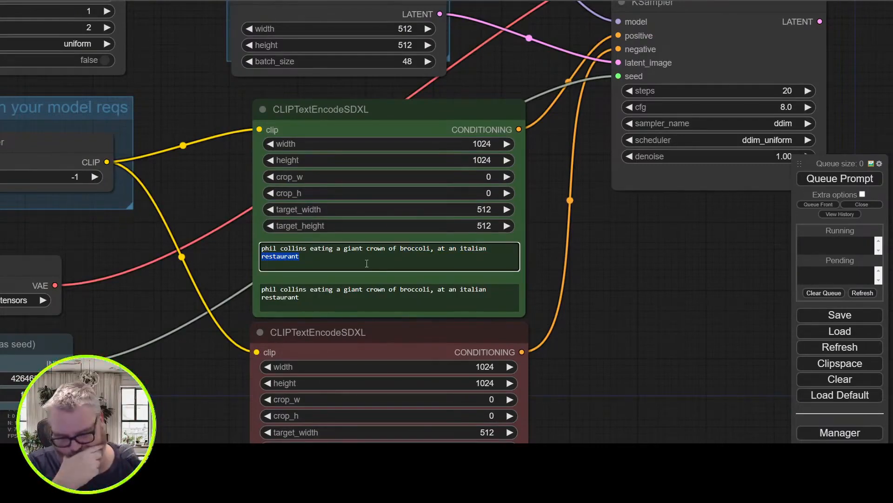
left_click_drag(634, 349, 625, 303)
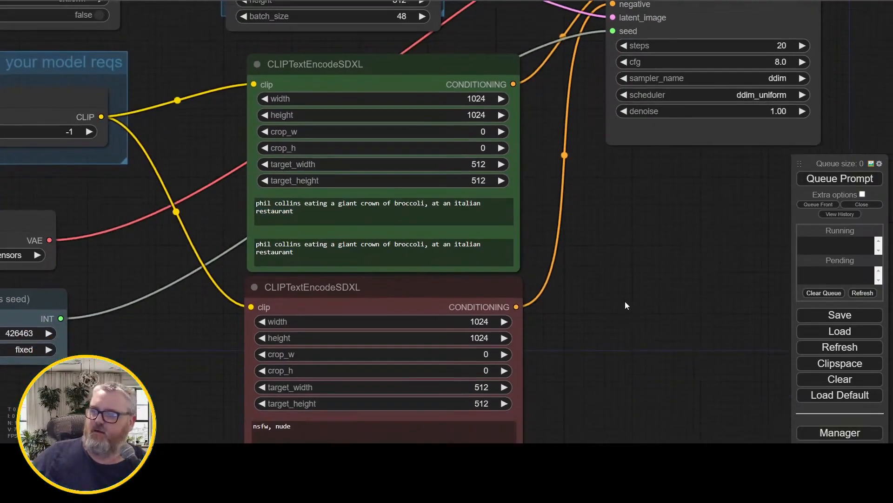
scroll(652, 251, "down", 5)
left_click_drag(652, 251, 292, 356)
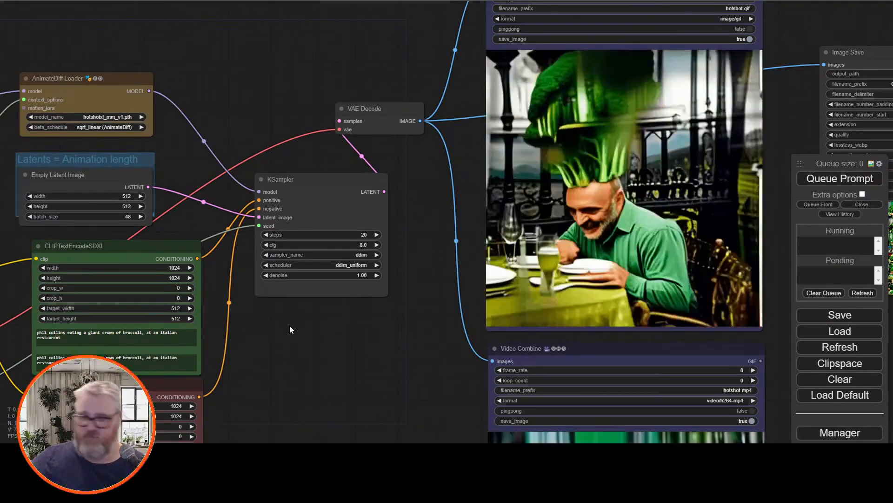
left_click_drag(289, 326, 269, 331)
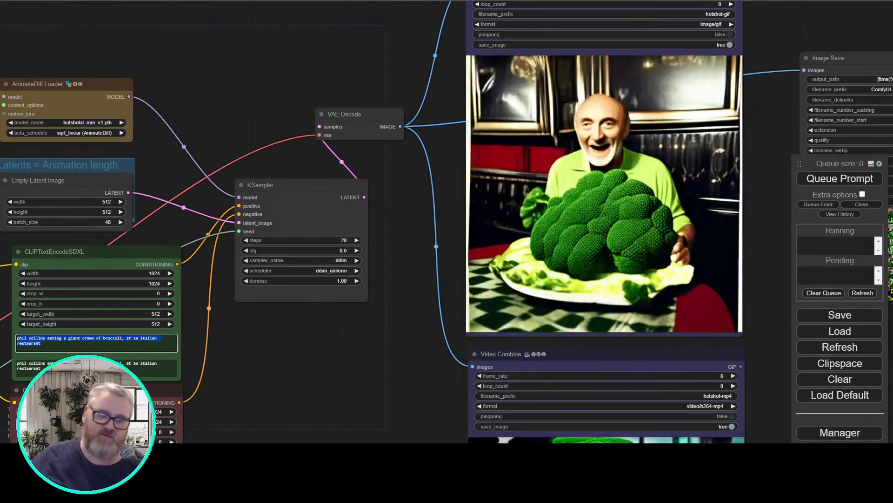
left_click_drag(303, 384, 403, 224)
left_click_drag(374, 287, 457, 269)
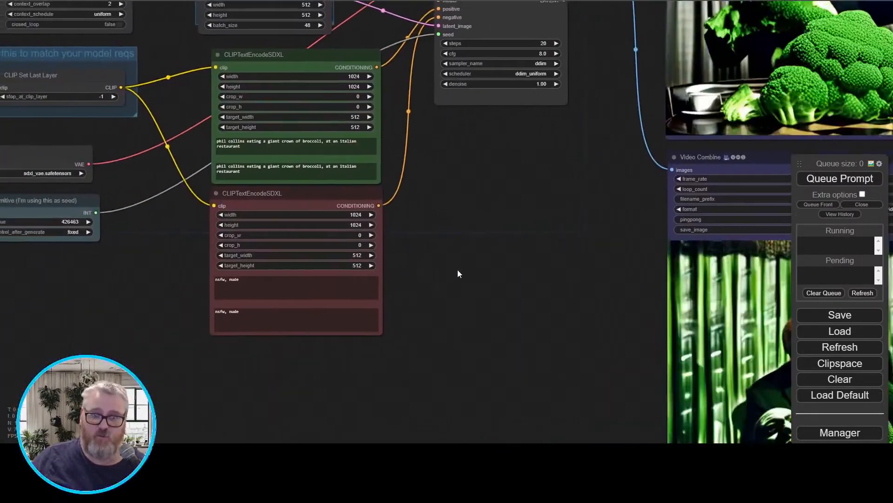
scroll(578, 293, "up", 3)
scroll(550, 261, "down", 6)
scroll(585, 310, "up", 7)
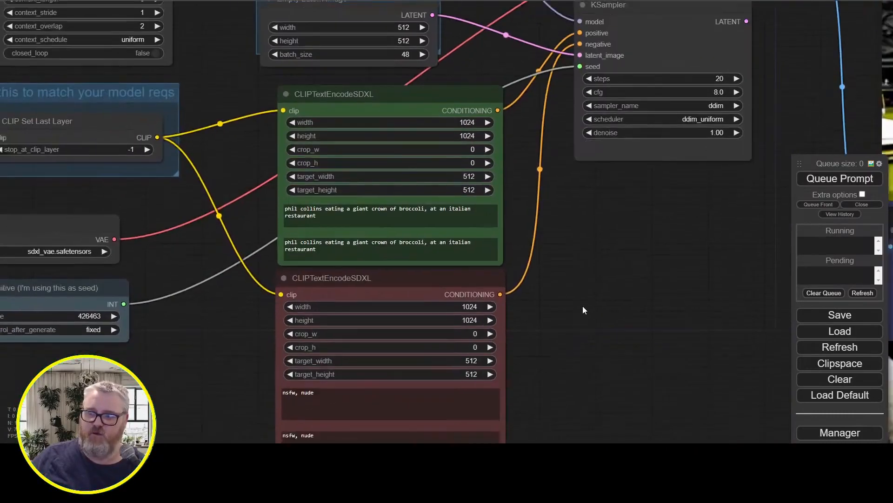
Replace both positive prompts with "thom yorke, tap dancing in the rain" and queue the generation.
left_click_drag(585, 310, 603, 269)
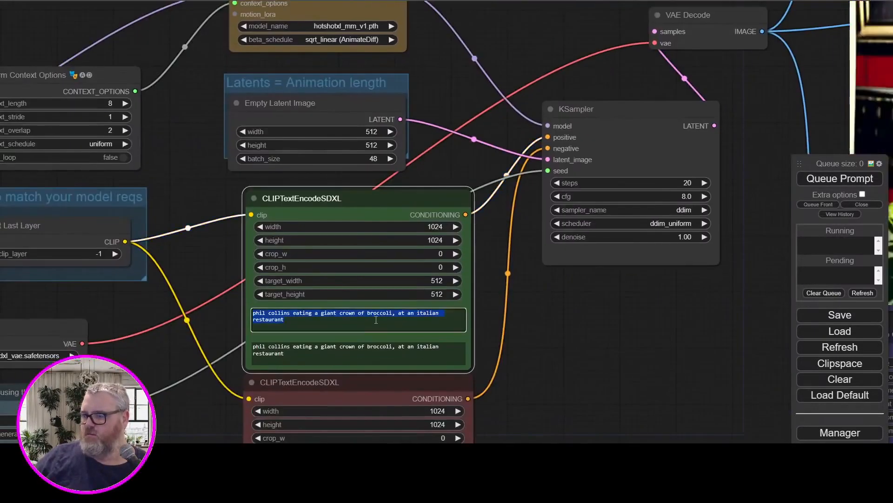
type("thom y")
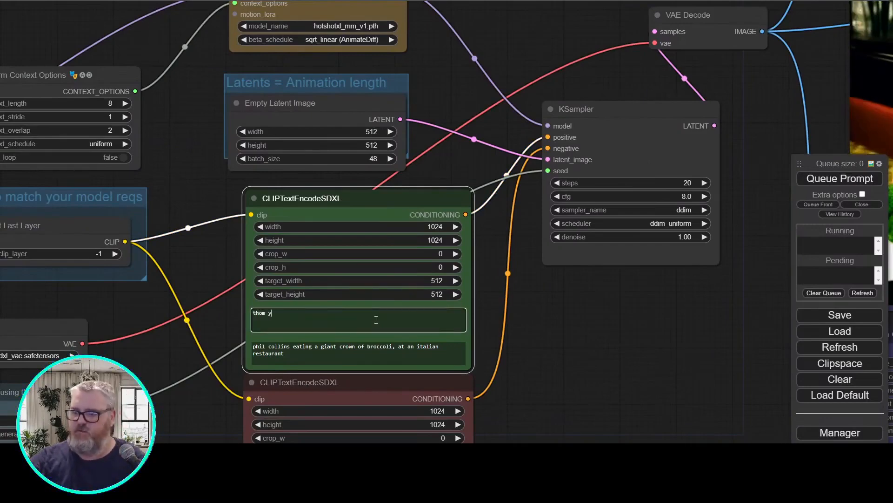
type("orke, tap dancing in ")
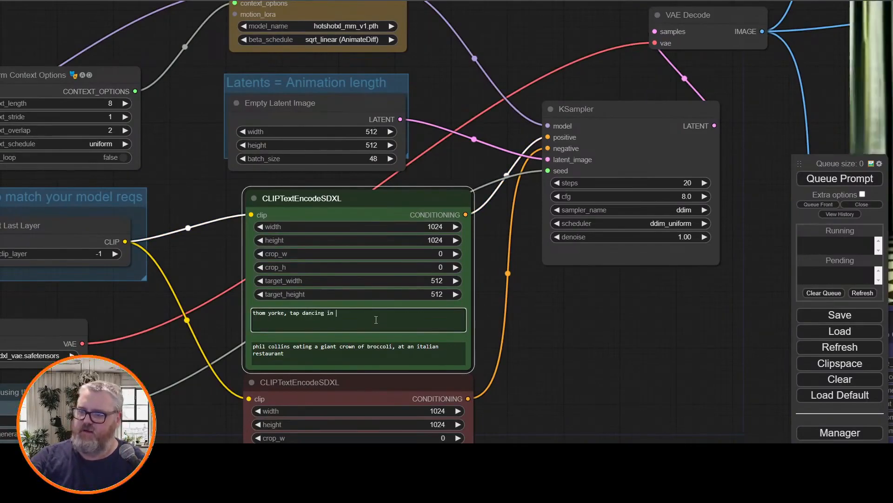
type("the rain")
key("ctrl+a")
key("ctrl+c")
left_click(353, 349)
key("ctrl+a")
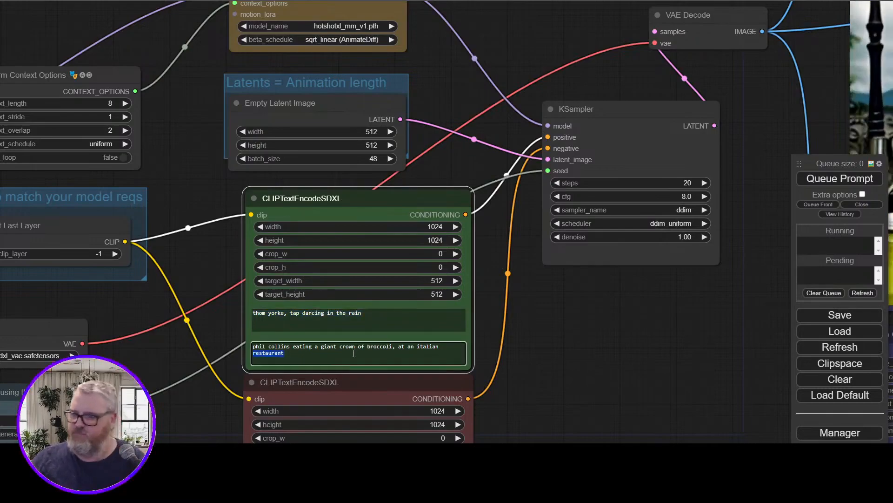
key("ctrl+v")
left_click_drag(554, 360, 737, 228)
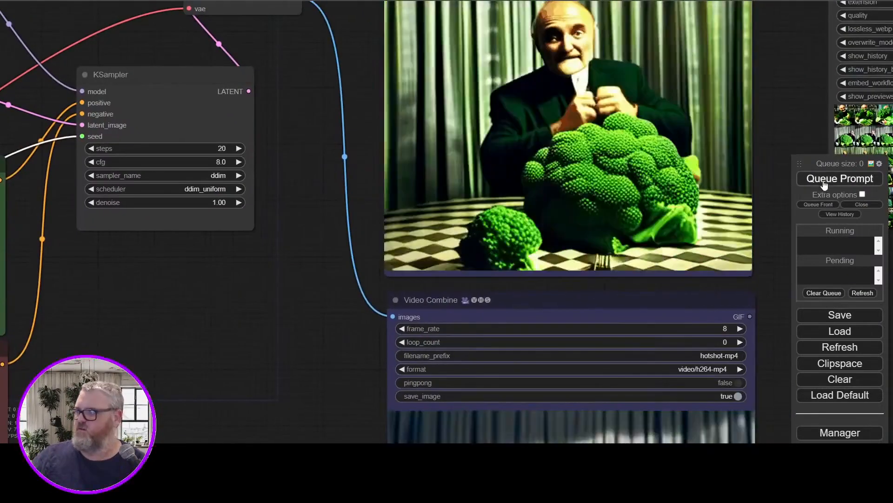
Enlarge the saved broccoli frames in the Image Save preview and examine frame 8 of 48 up close.
scroll(299, 376, "down", 3)
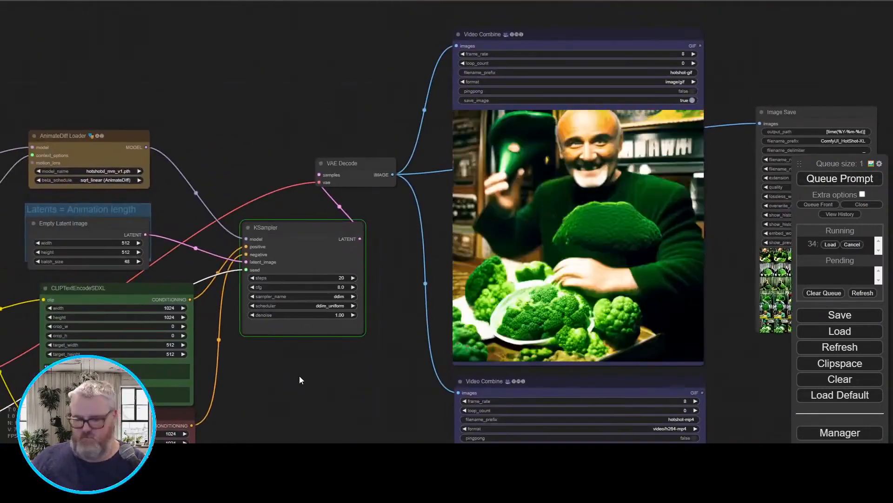
left_click_drag(762, 82, 570, 41)
scroll(419, 92, "up", 4)
left_click(539, 257)
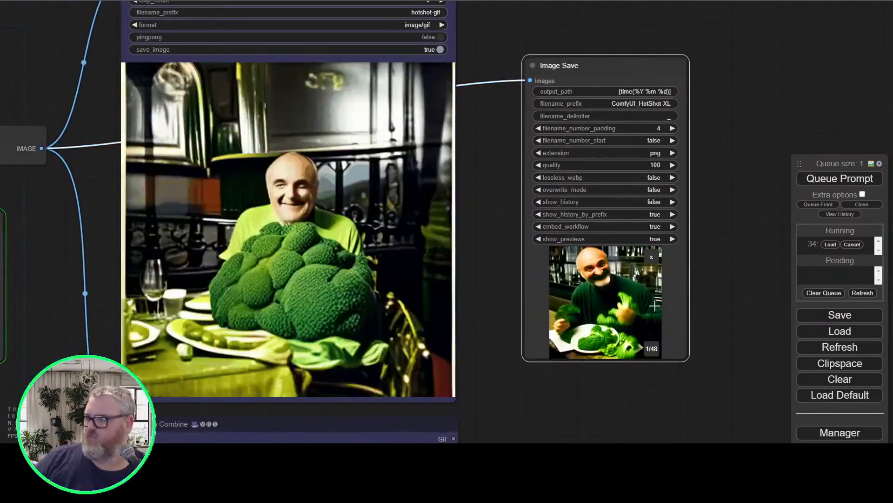
scroll(666, 335, "up", 13)
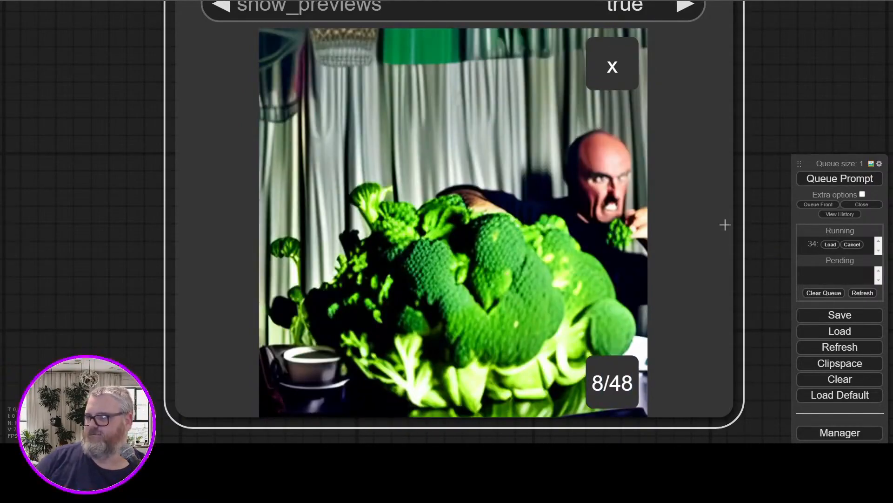
scroll(724, 225, "up", 6)
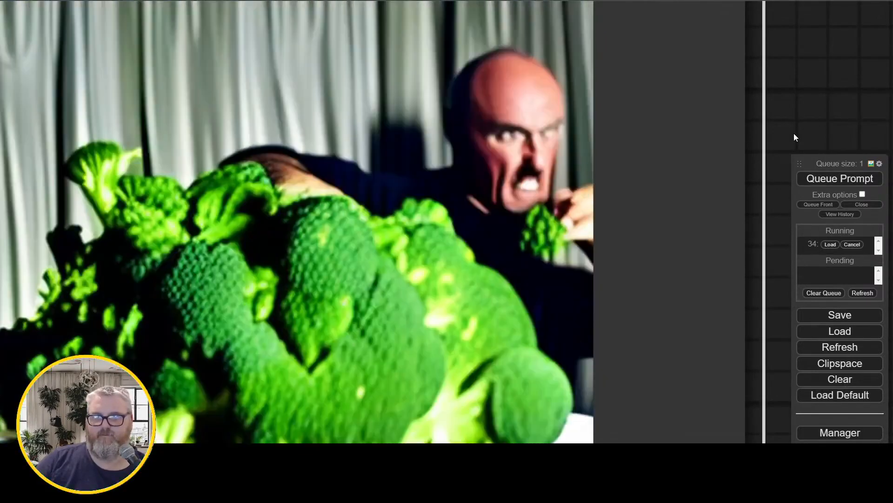
scroll(649, 179, "down", 8)
Switch to the command prompt window to check the sampler progress and return to the ComfyUI workflow.
key("alt+Tab")
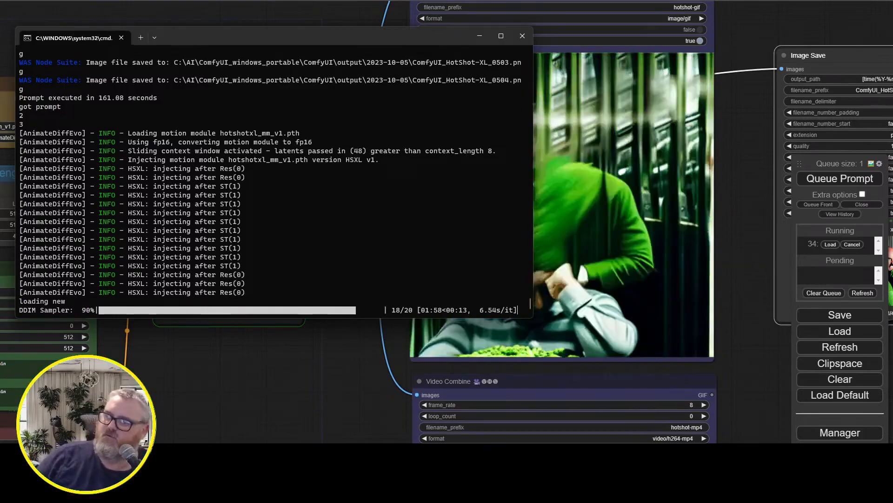
left_click(257, 342)
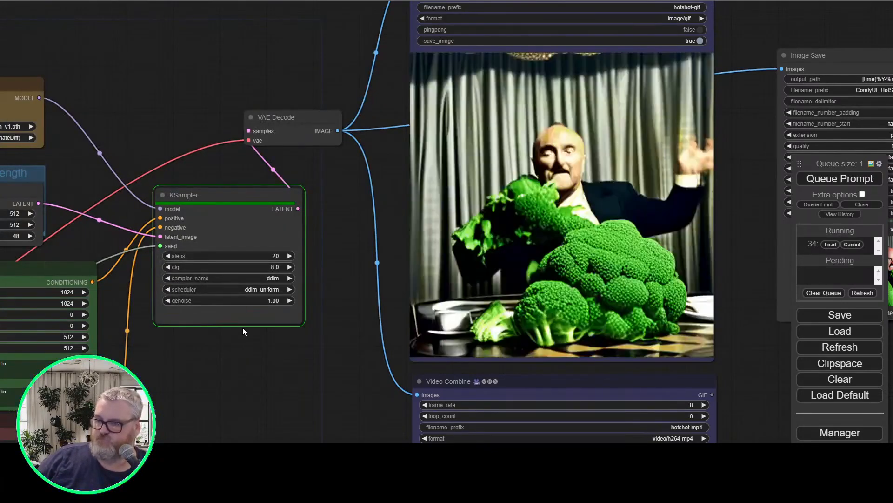
scroll(281, 337, "down", 3)
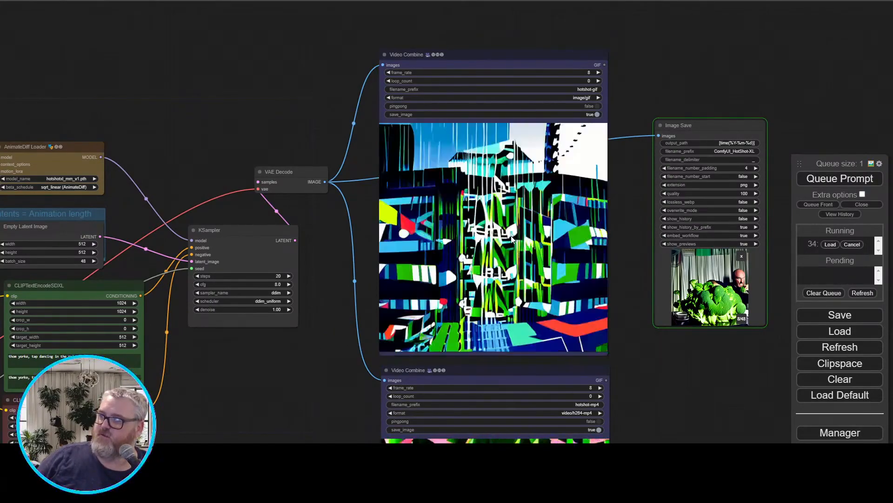
Watch the tap-dancing animation in the GIF and MP4 Video Combine previews.
scroll(330, 279, "up", 3)
left_click_drag(345, 281, 229, 281)
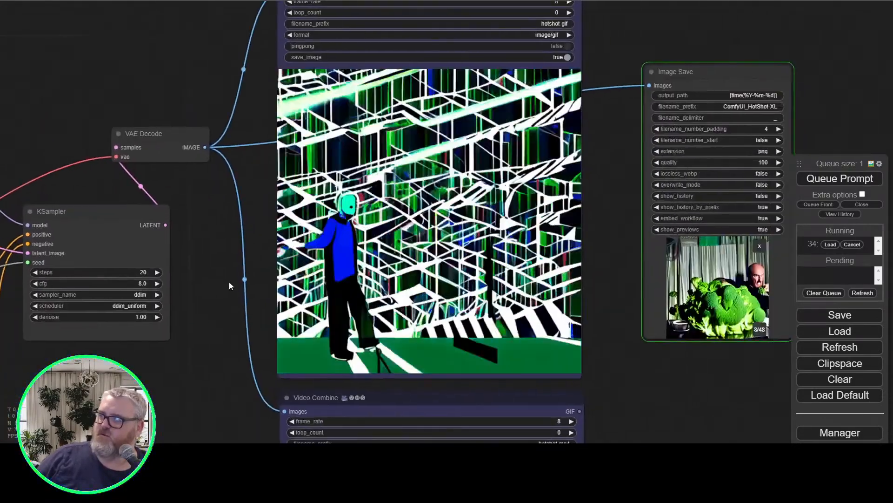
scroll(229, 281, "up", 2)
scroll(210, 266, "down", 1)
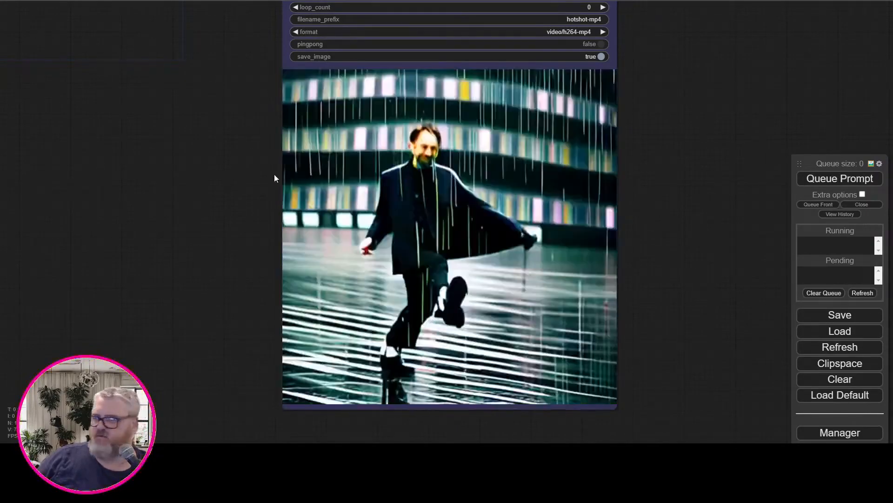
scroll(274, 174, "up", 1)
Switch the checkpoint to sd_xl_base_1.0_0.9vae.safetensors and connect its VAE output to the VAE Decode node.
left_click_drag(274, 174, 598, 227)
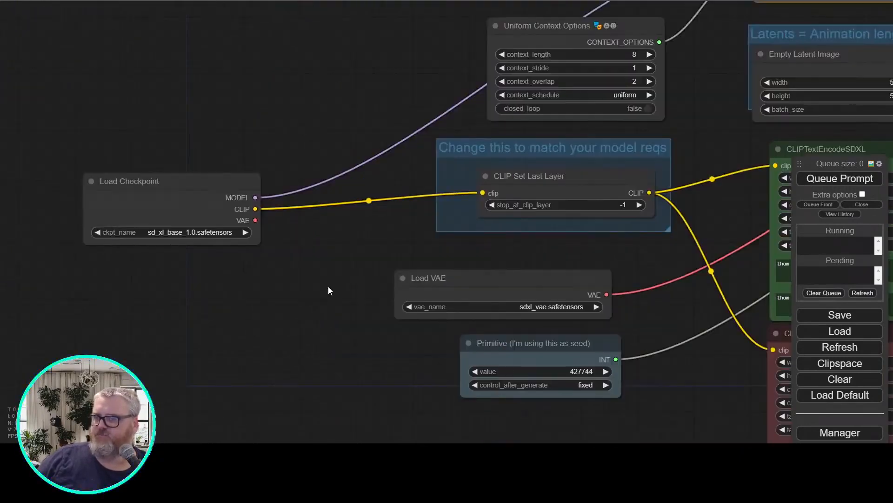
left_click(194, 232)
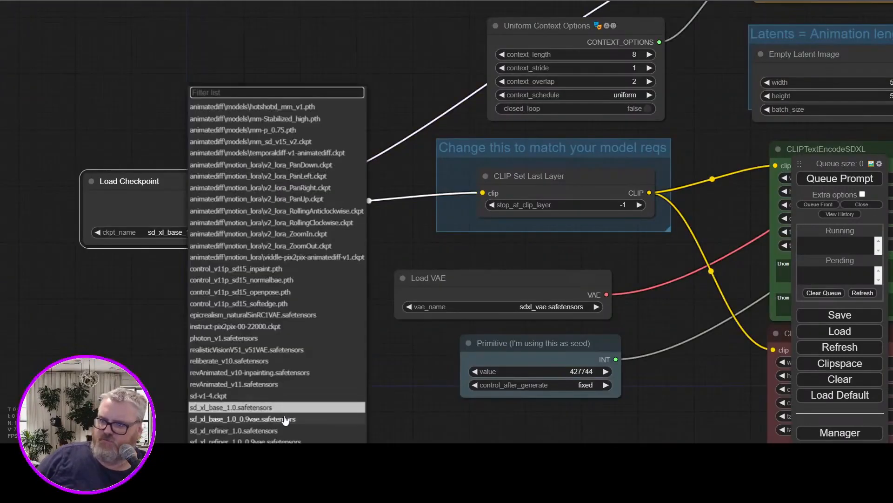
left_click(278, 414)
left_click(268, 310)
left_click_drag(326, 260, 124, 288)
scroll(154, 263, "down", 3)
left_click_drag(65, 248, 63, 248)
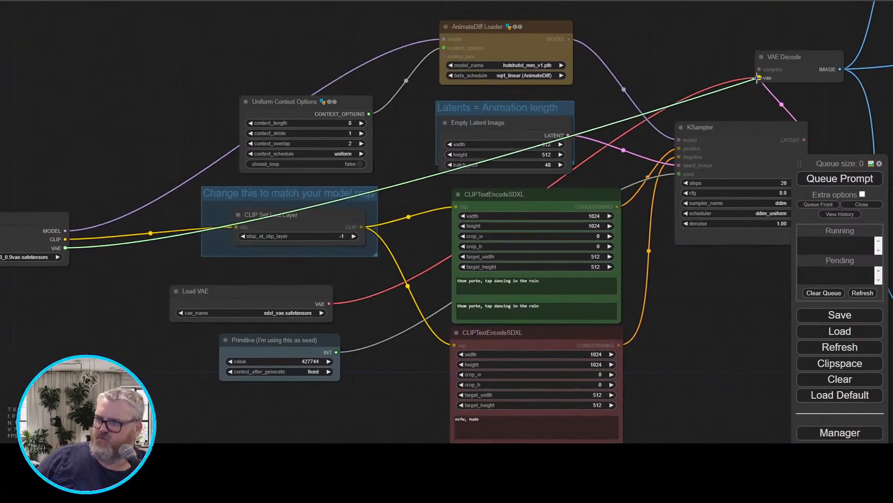
Set the Empty Latent Image batch size to 16 and queue the generation.
left_click_drag(680, 57, 492, 82)
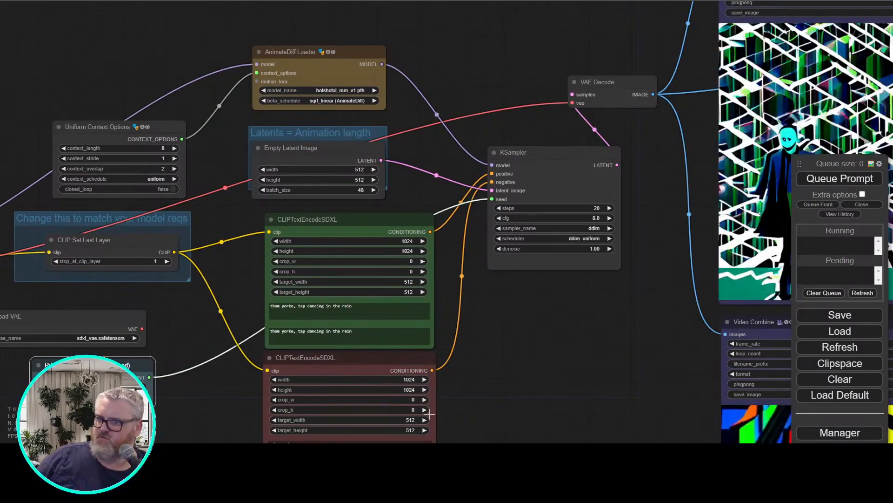
left_click(354, 190)
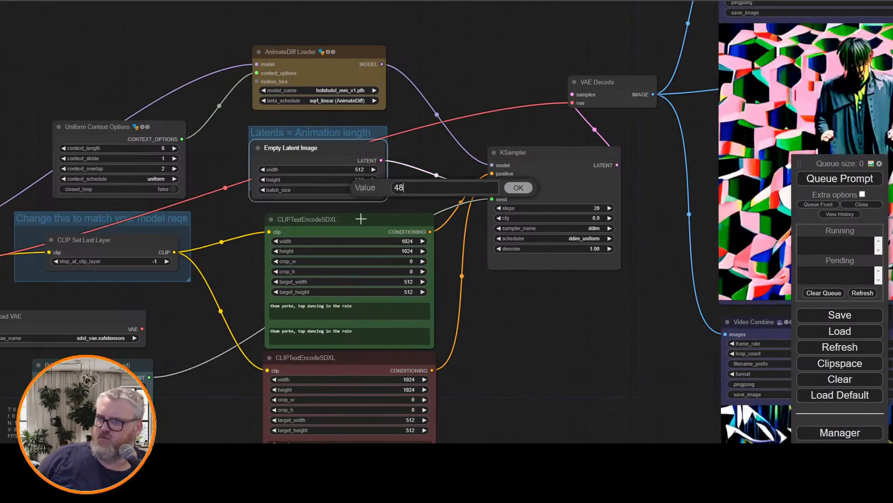
type("16")
key("Return")
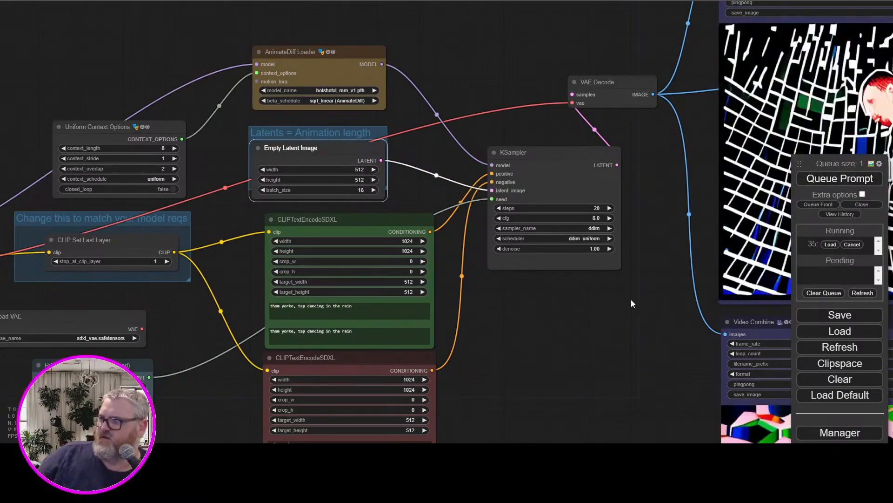
Replace both positive prompt texts with "guy fieri rock climbing" and queue the generation.
left_click_drag(633, 303, 320, 298)
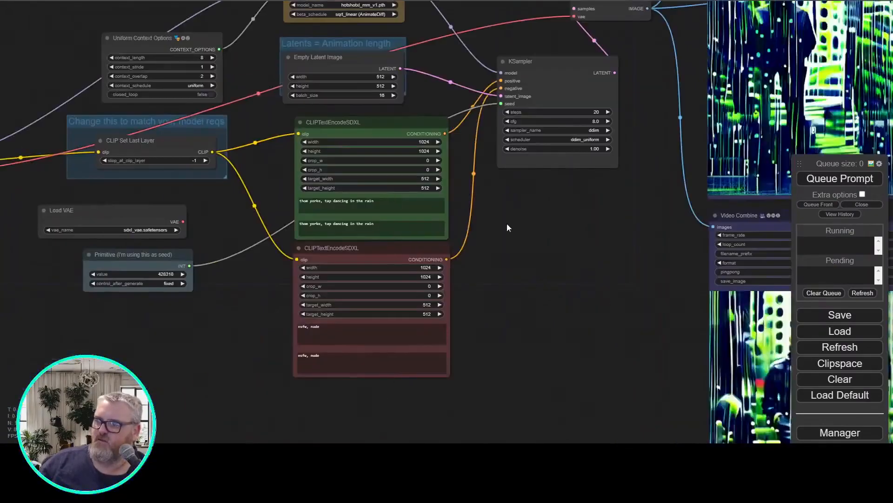
triple_click(354, 200)
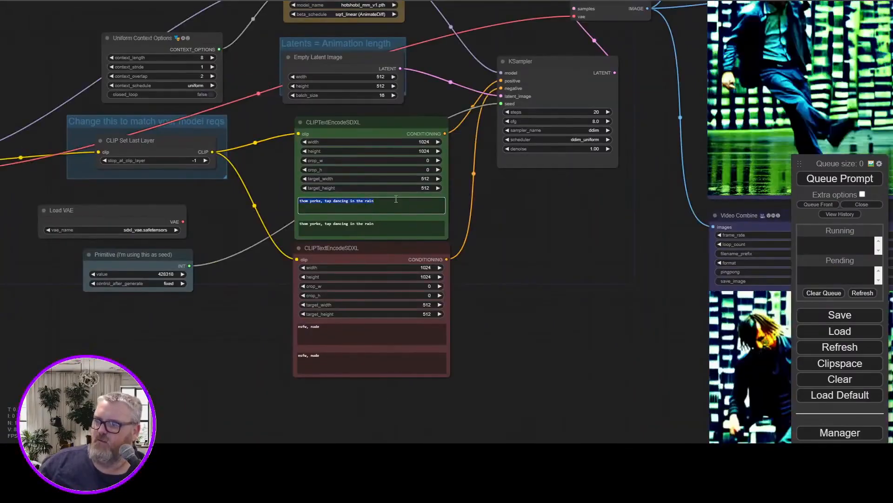
type("guy f")
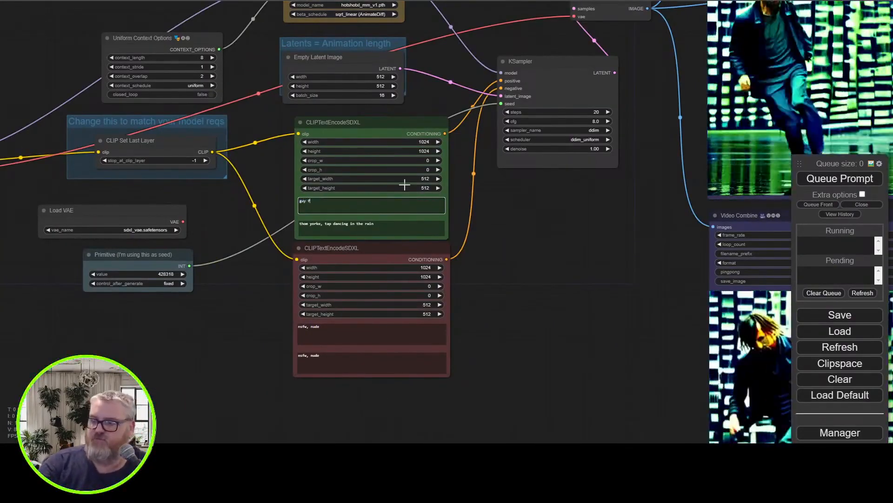
type("ieri rock climbing")
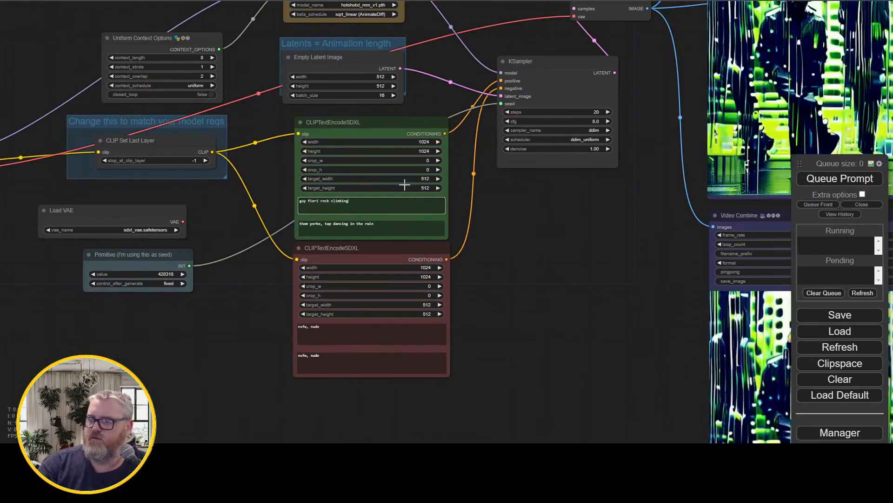
key("ctrl+a")
key("ctrl+c")
key("Tab")
key("ctrl+v")
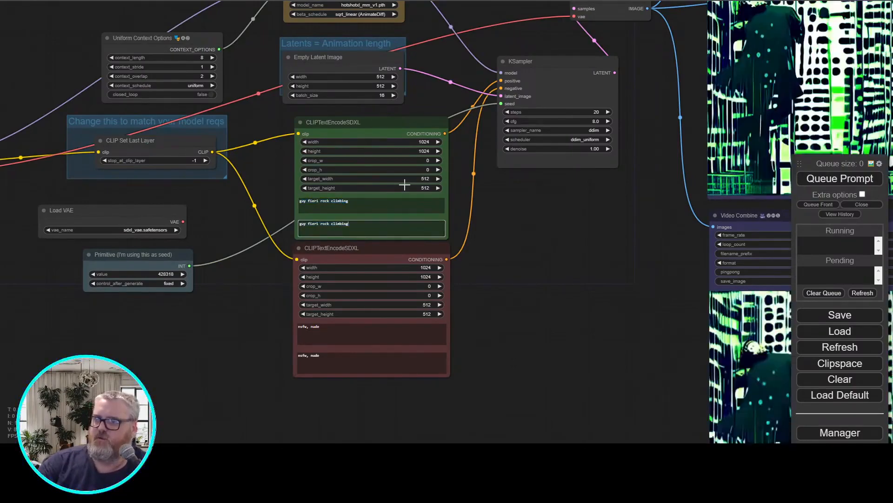
left_click(839, 178)
Look over the workflow from the Load Checkpoint node to the Video Combine and Image Save outputs during the run.
left_click_drag(600, 201, 419, 297)
scroll(384, 306, "down", 2)
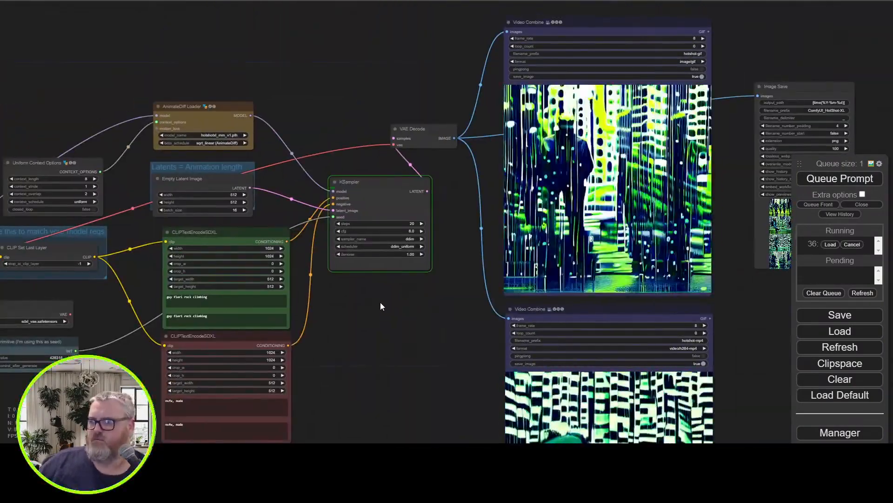
left_click_drag(186, 303, 502, 335)
scroll(298, 354, "up", 4)
scroll(294, 374, "down", 3)
left_click_drag(349, 377, 358, 383)
left_click_drag(325, 337, 350, 336)
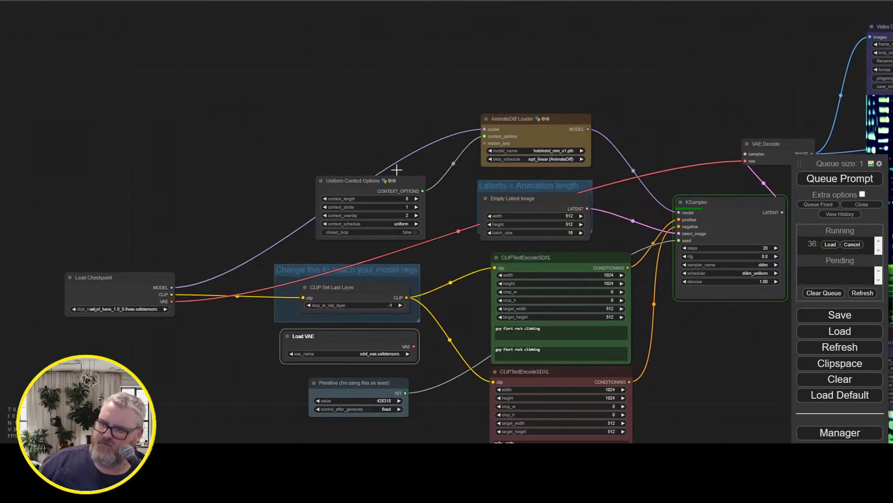
left_click_drag(406, 114, 301, 156)
scroll(311, 187, "up", 5)
left_click_drag(822, 89, 153, 76)
scroll(158, 76, "down", 4)
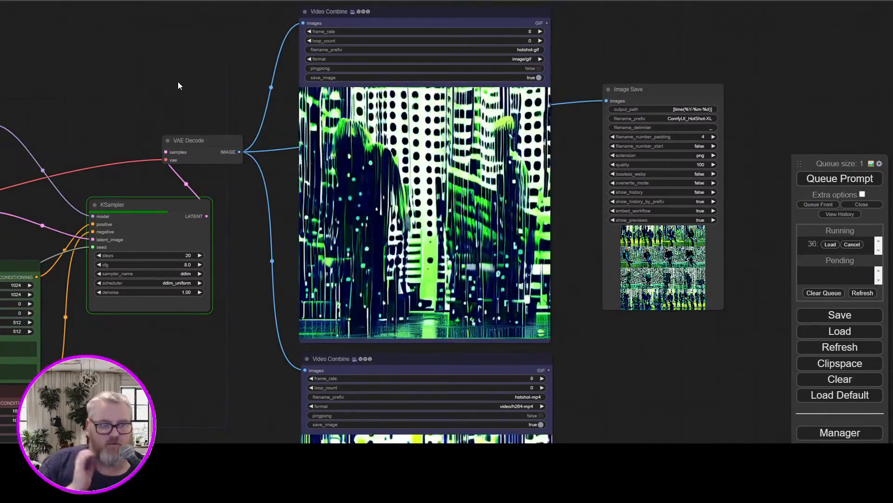
left_click_drag(177, 62, 344, 63)
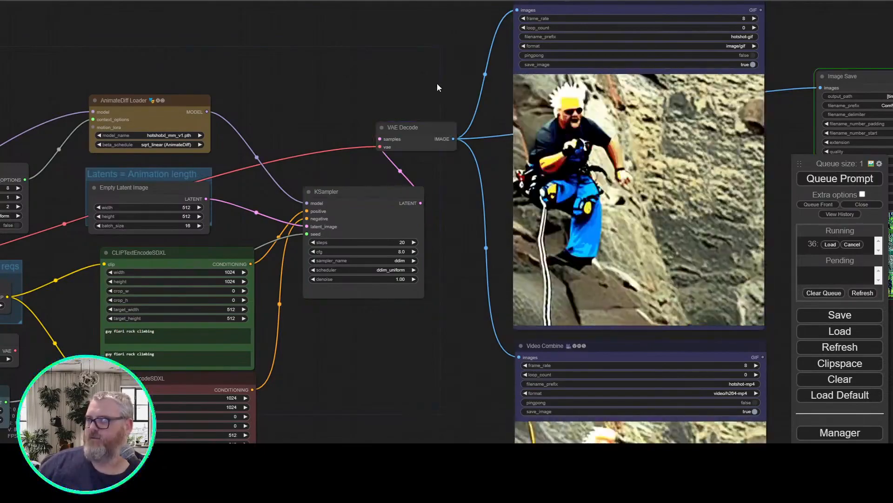
Watch the rock climbing animation in the MP4 and GIF Video Combine previews.
left_click_drag(458, 336, 332, 18)
scroll(300, 130, "up", 3)
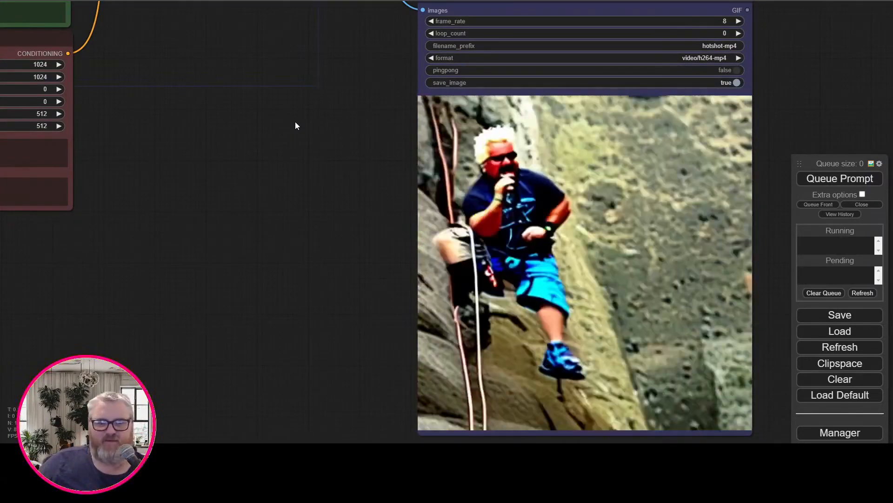
scroll(387, 294, "down", 8)
scroll(291, 354, "up", 5)
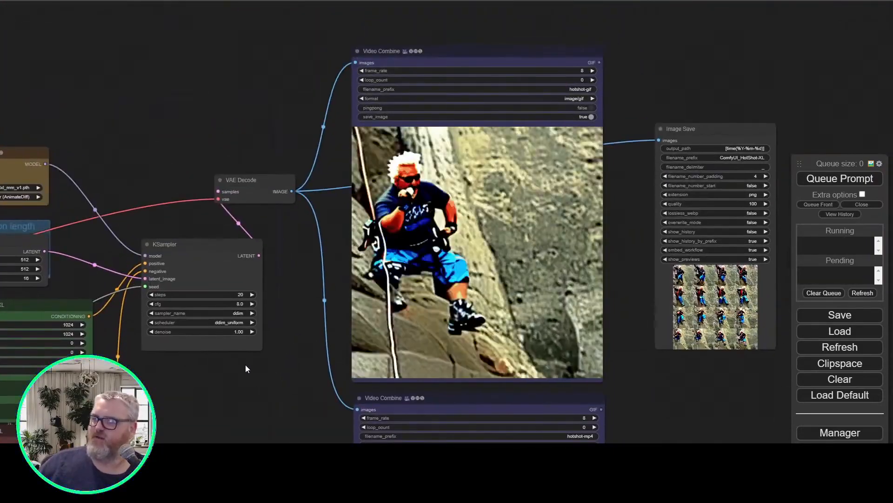
Change both positive prompt texts to "guy fieri bungee jumping".
scroll(245, 365, "up", 2)
left_click_drag(254, 373, 264, 373)
double_click(361, 326)
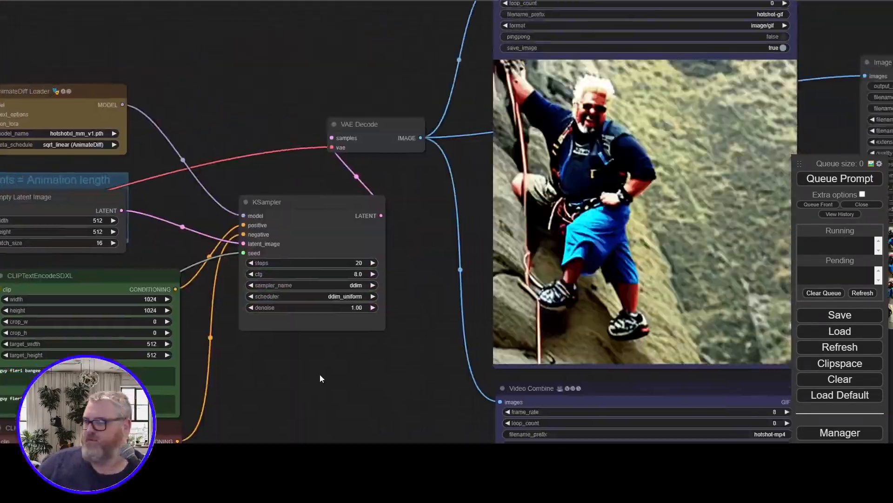
Switch to the node pack's GitHub README and read its image interpolation and image ops sections.
left_click_drag(319, 375, 344, 372)
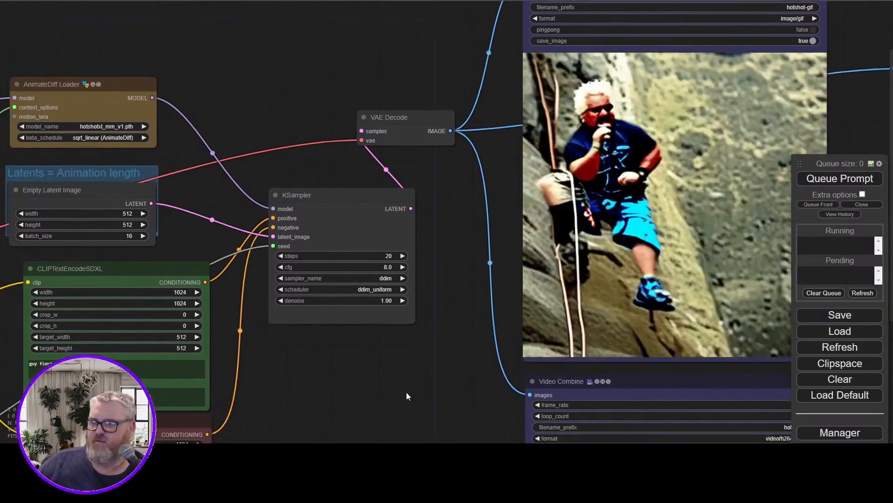
left_click_drag(407, 393, 477, 351)
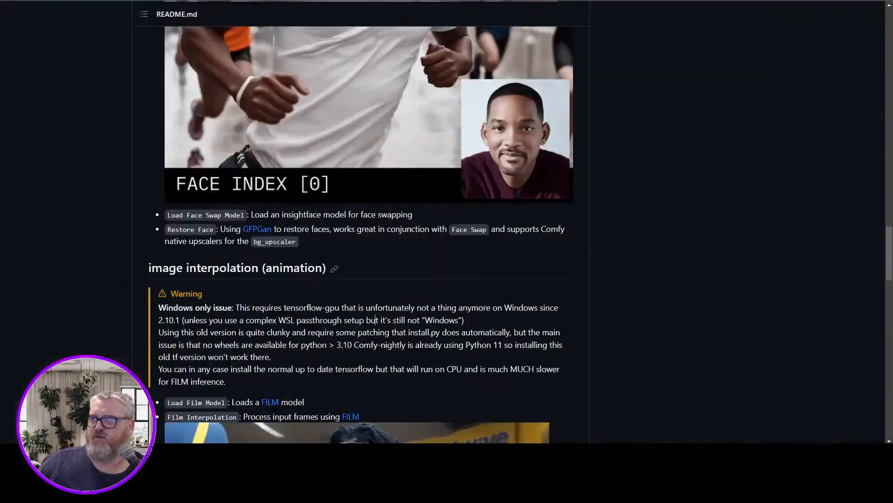
scroll(194, 213, "down", 6)
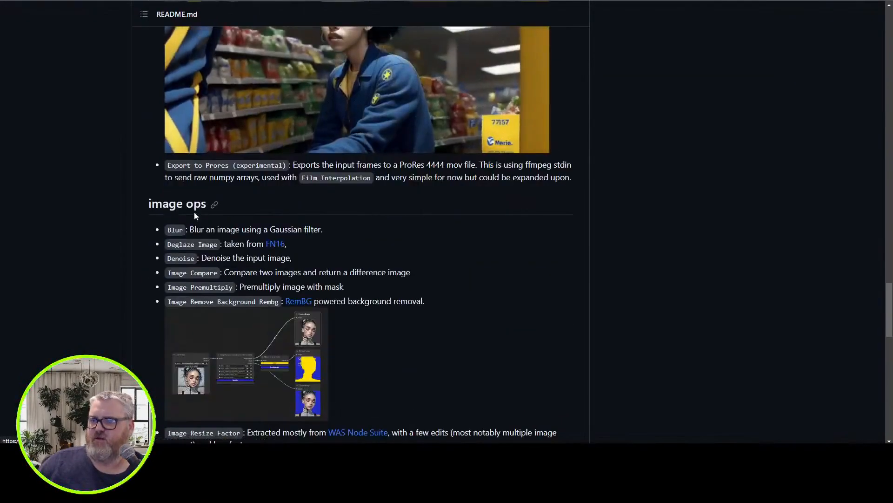
scroll(194, 211, "up", 5)
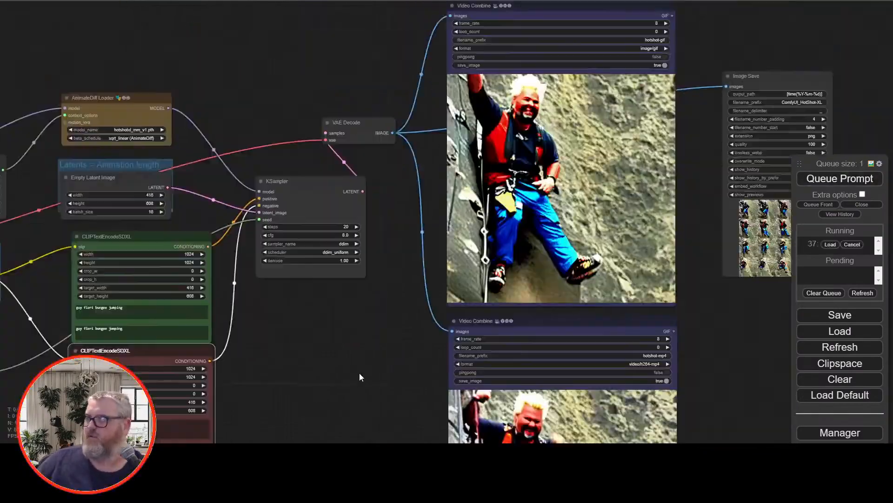
Check the bungee jumping prompt and the size settings in the Empty Latent Image and CLIPTextEncodeSDXL nodes.
left_click_drag(360, 372, 484, 321)
scroll(484, 321, "up", 3)
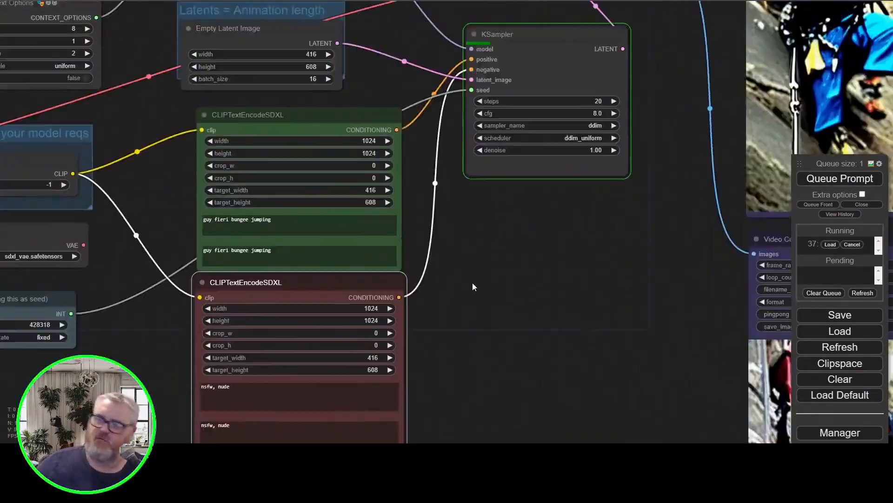
scroll(447, 283, "up", 5)
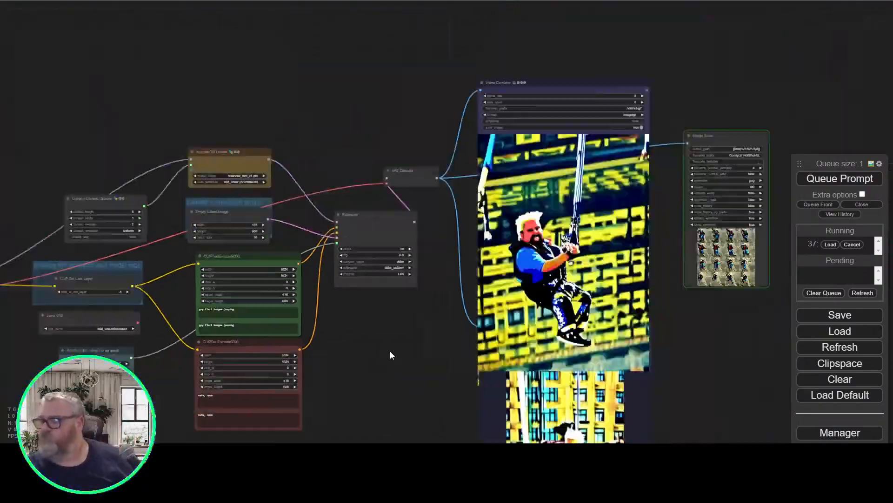
Set the target width and height of both text encoders and the latent image size to 512 × 512, and queue the generation.
left_click_drag(340, 363, 374, 209)
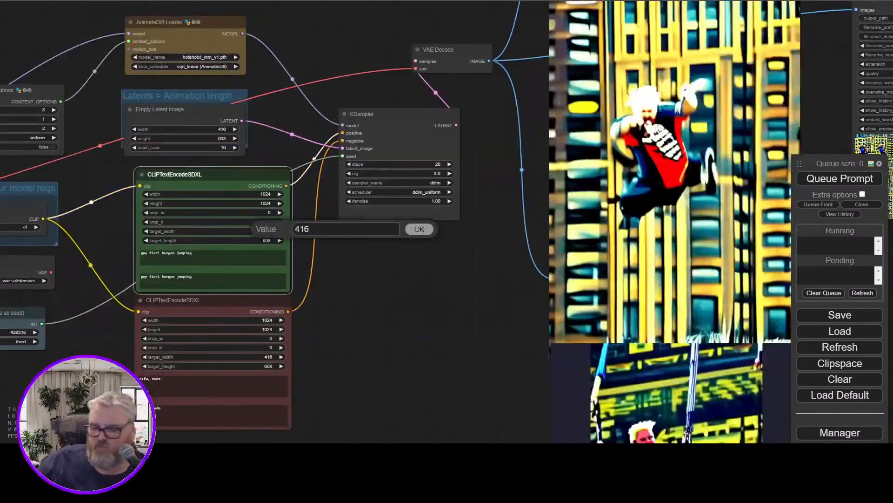
left_click(267, 240)
type("808")
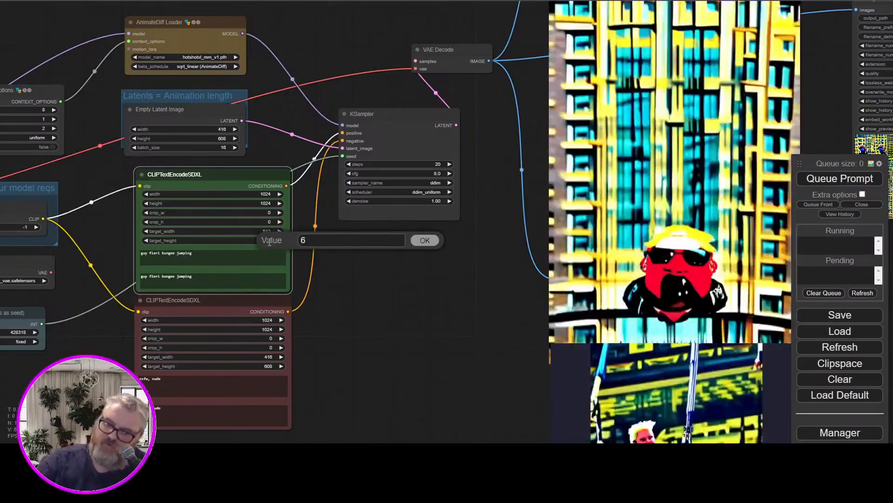
key("Return")
left_click_drag(268, 240, 263, 240)
left_click_drag(268, 357, 263, 367)
left_click_drag(217, 129, 222, 130)
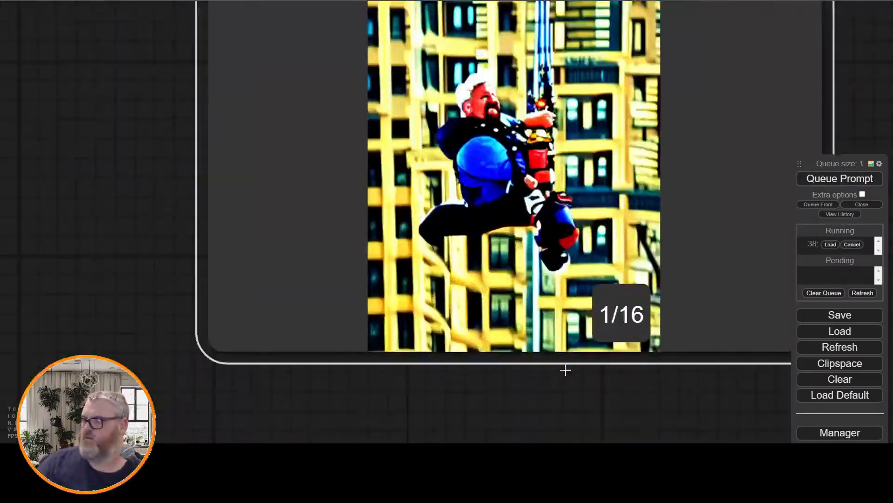
Step through the 16 bungee jumping frames enlarged in the Image Save node and close the enlarged view.
left_click_drag(822, 57, 746, 151)
key("Right")
key("Right")
key("Right")
key("Right")
key("Right")
key("Right")
key("Right")
key("Right")
key("Right")
key("Right")
key("Right")
key("Right")
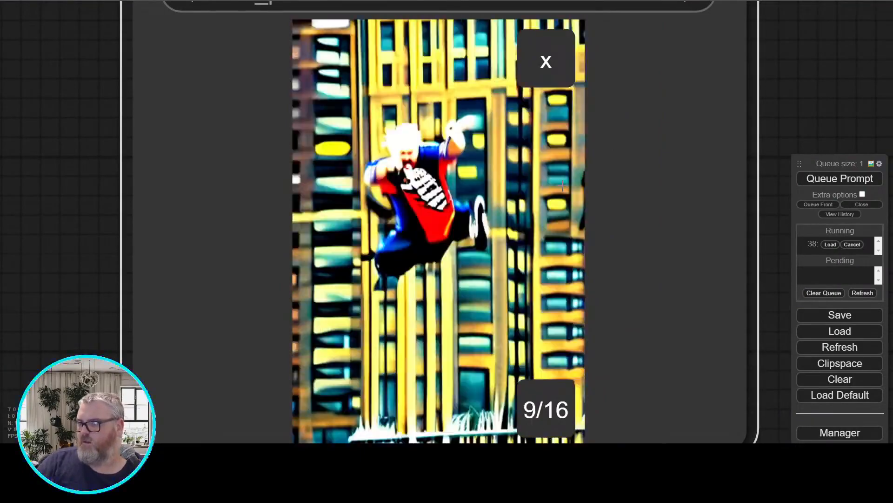
key("Right")
key("Right")
key("Right")
key("Right")
key("Right")
key("Right")
key("Right")
key("Right")
key("Right")
key("Right")
key("Right")
key("Right")
key("Right")
key("Right")
key("Right")
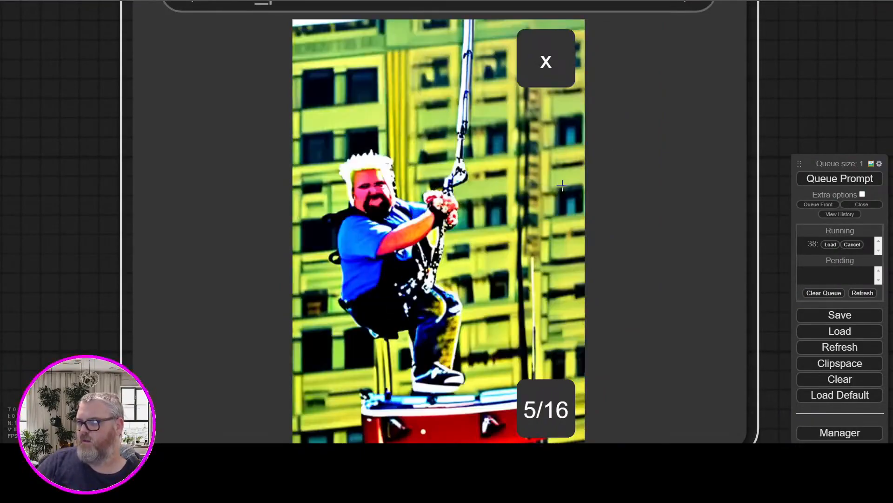
key("Right")
key("Right")
key("Right")
key("Right")
key("Right")
key("Right")
key("Right")
key("Right")
key("Right")
key("Right")
key("Right")
key("Right")
key("Right")
key("Right")
key("Right")
key("Escape")
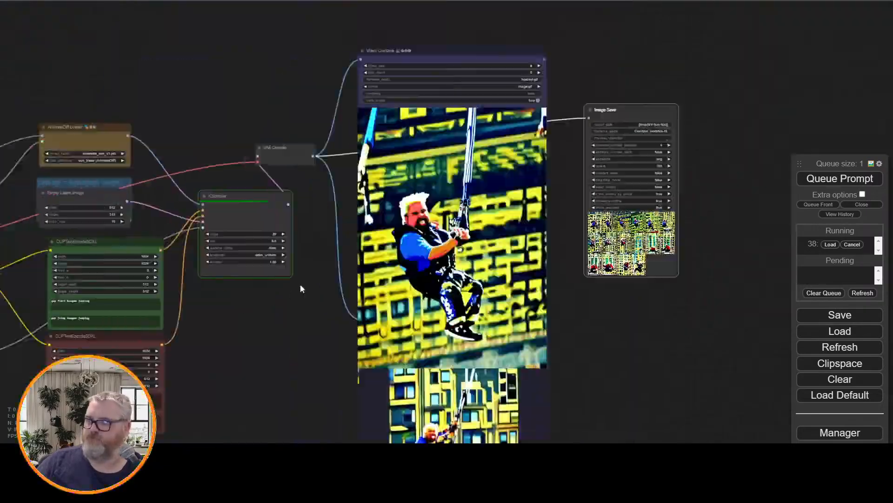
Change both positive prompt texts to "guy fieri skydiving high above the city".
scroll(289, 288, "up", 3)
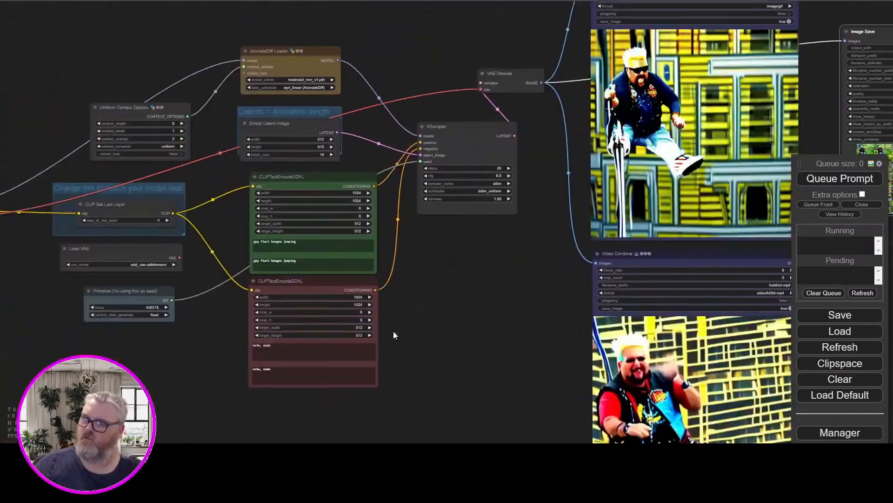
left_click(307, 248)
type("skydiving high above the city")
key("ctrl+a")
key("ctrl+c")
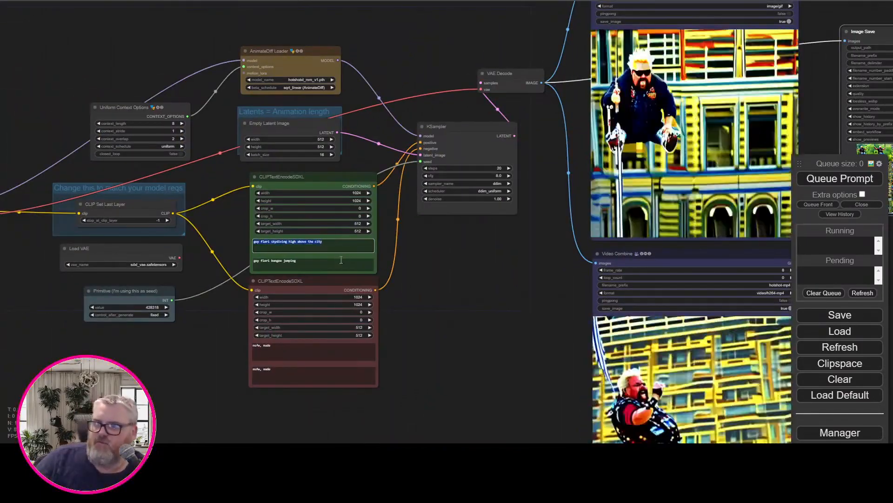
left_click(335, 263)
key("ctrl+a")
key("ctrl+v")
Set the Empty Latent Image batch size to 48 and queue the generation.
left_click(319, 155)
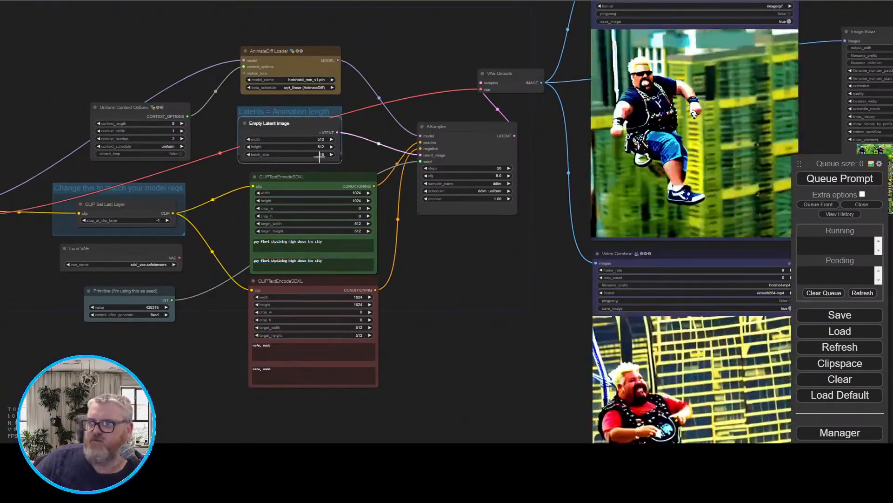
key("ctrl+a")
key("BackSpace")
type("48")
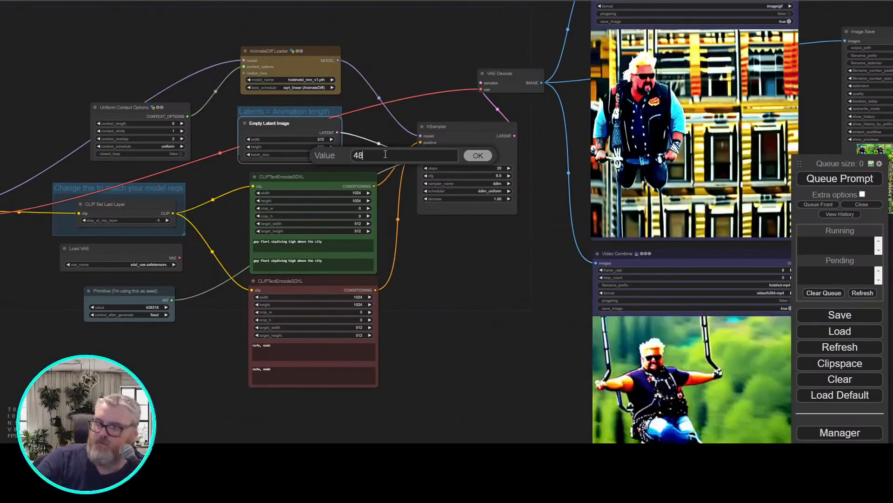
left_click(476, 157)
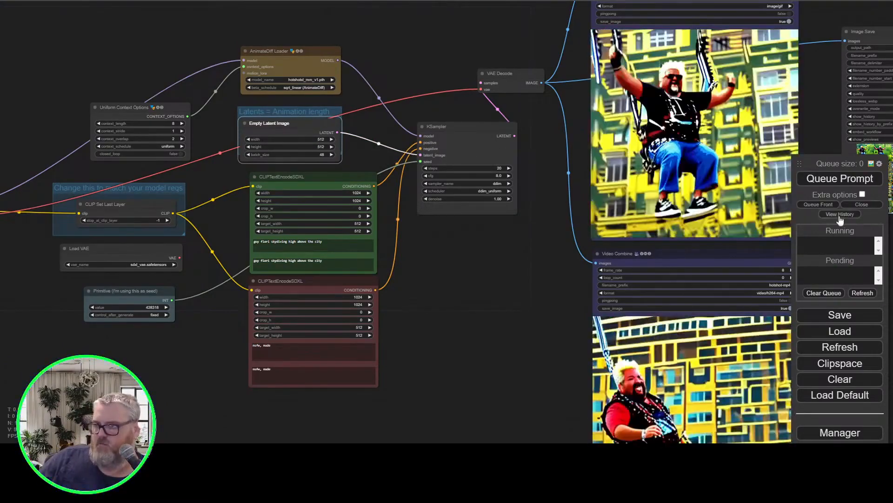
left_click(836, 179)
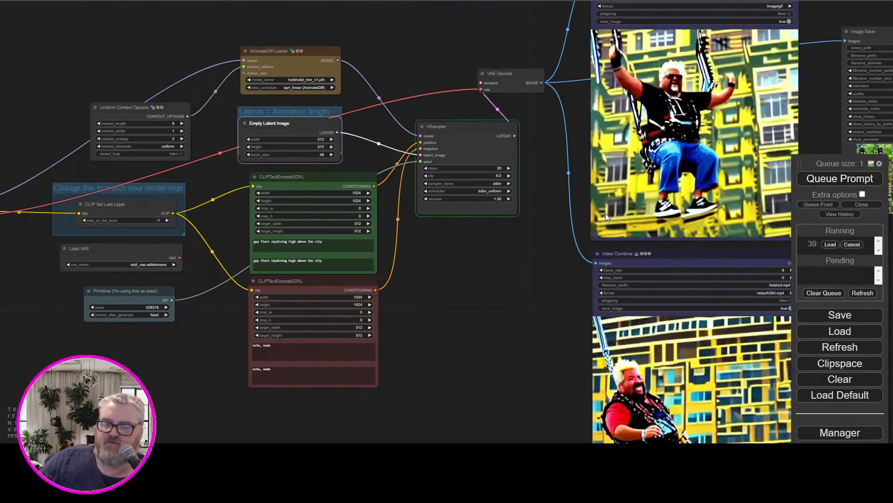
Examine the KSampler, AnimateDiff Loader and Uniform Context Options settings while the 48-frame generation runs.
scroll(476, 278, "up", 8)
scroll(476, 279, "down", 3)
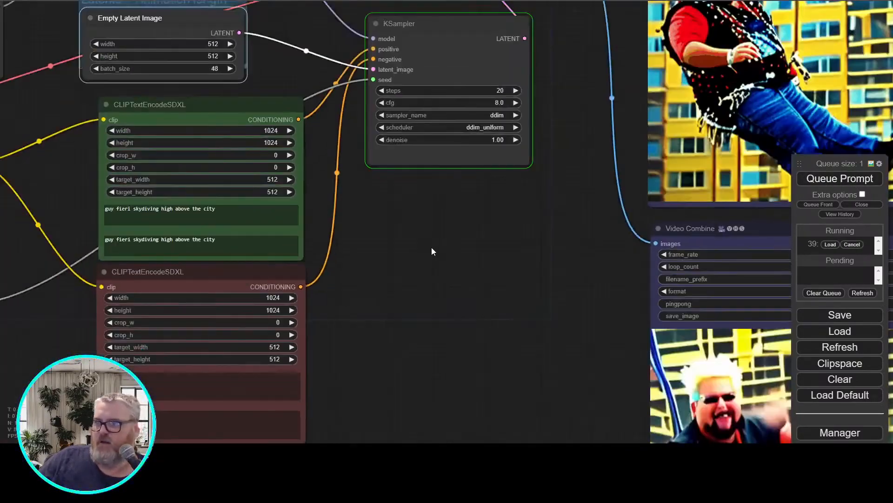
left_click_drag(431, 247, 479, 402)
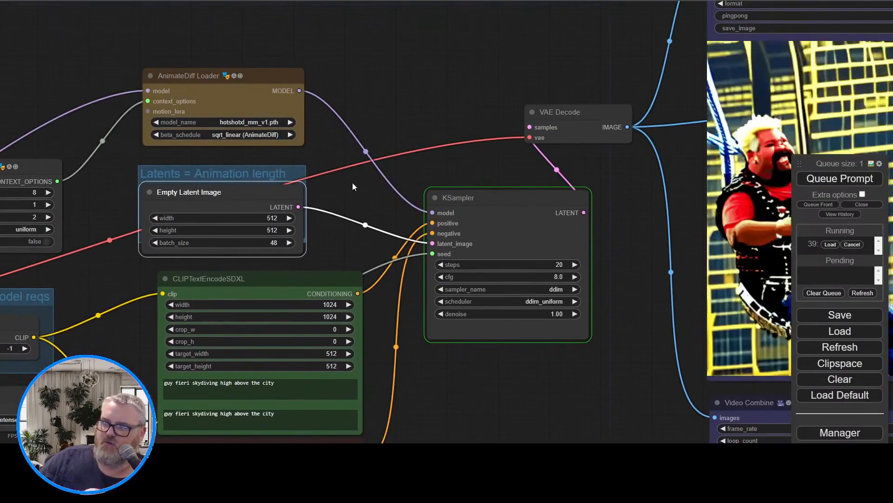
left_click_drag(394, 106, 268, 110)
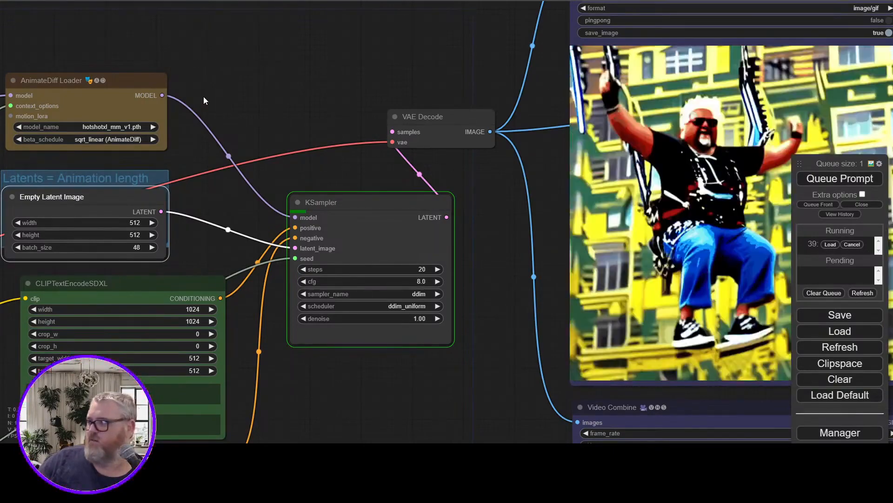
scroll(325, 85, "down", 4)
left_click_drag(325, 86, 408, 80)
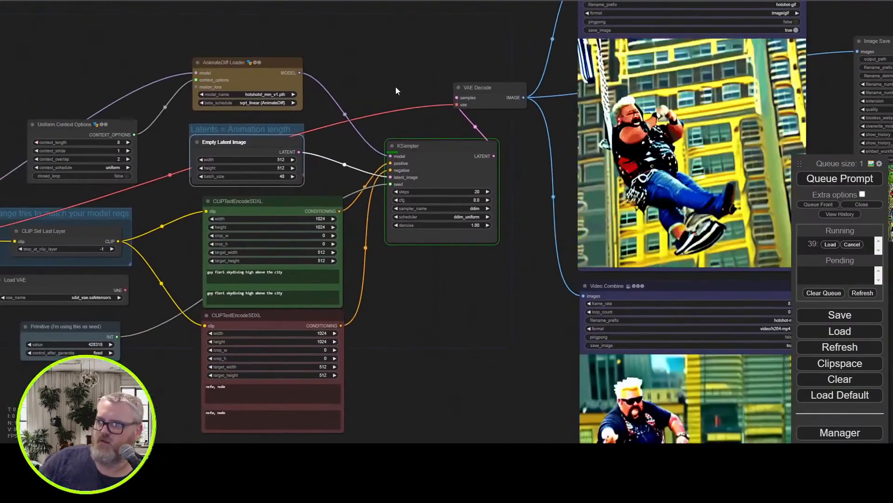
left_click_drag(325, 66, 455, 86)
scroll(201, 122, "up", 2)
scroll(201, 125, "up", 2)
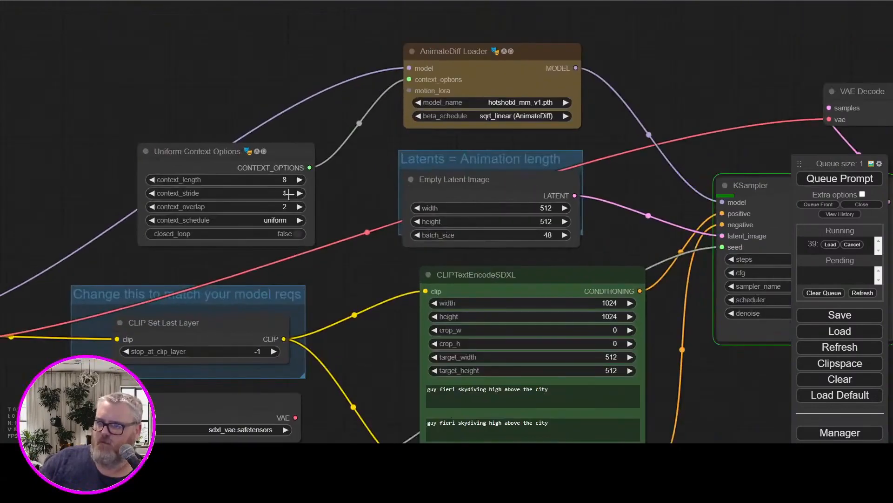
Examine the Uniform Context Options settings and the skydiving animation preview while the 48-frame generation runs.
left_click(257, 161)
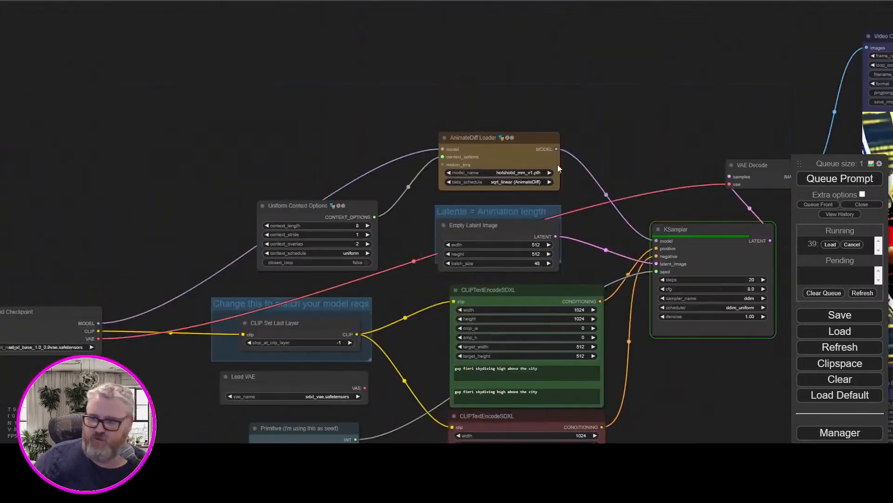
scroll(345, 279, "up", 10)
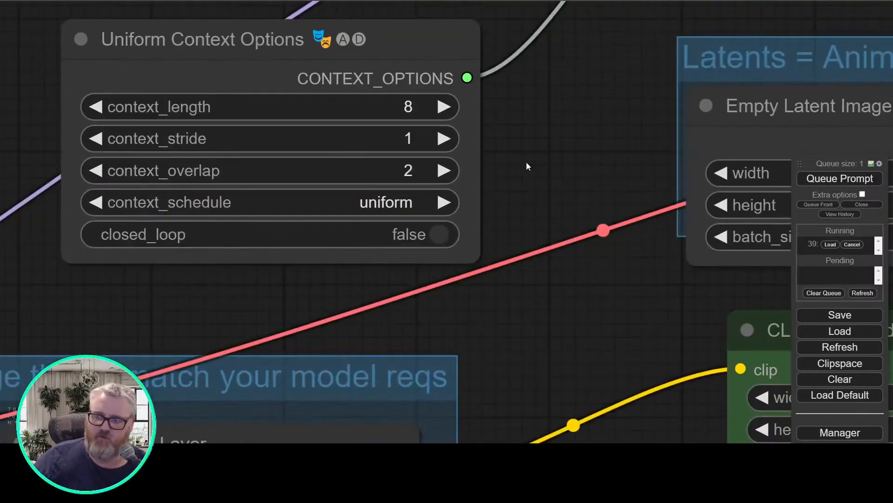
left_click_drag(527, 162, 0, 175)
left_click_drag(537, 130, 0, 200)
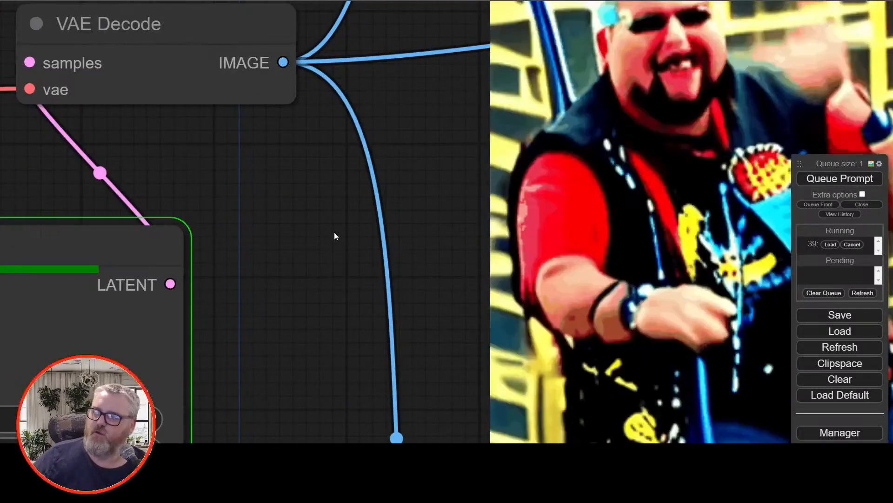
scroll(317, 250, "down", 5)
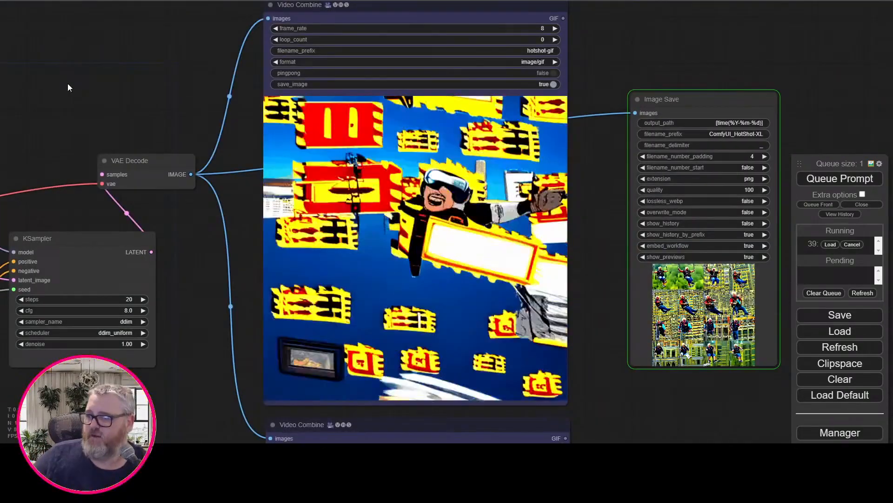
left_click_drag(68, 84, 99, 84)
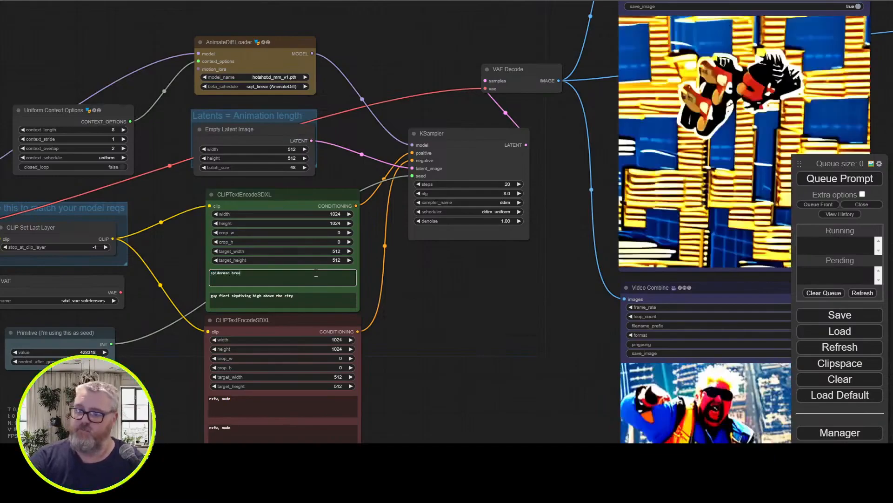
Change both positive prompt texts to "spiderman breakdancing in the subway".
type("kdancing int he subway")
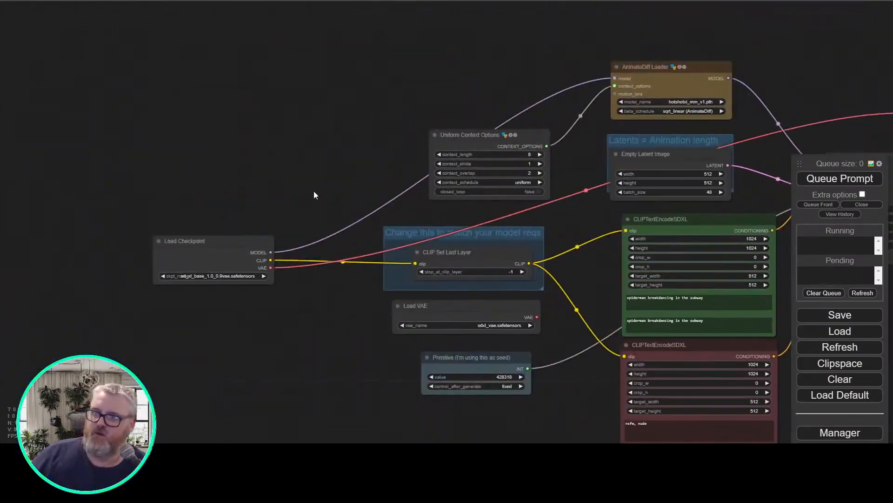
Set context_overlap to 3 in the Uniform Context Options node and queue the generation.
scroll(310, 179, "up", 5)
left_click_drag(310, 179, 49, 158)
left_click(420, 155)
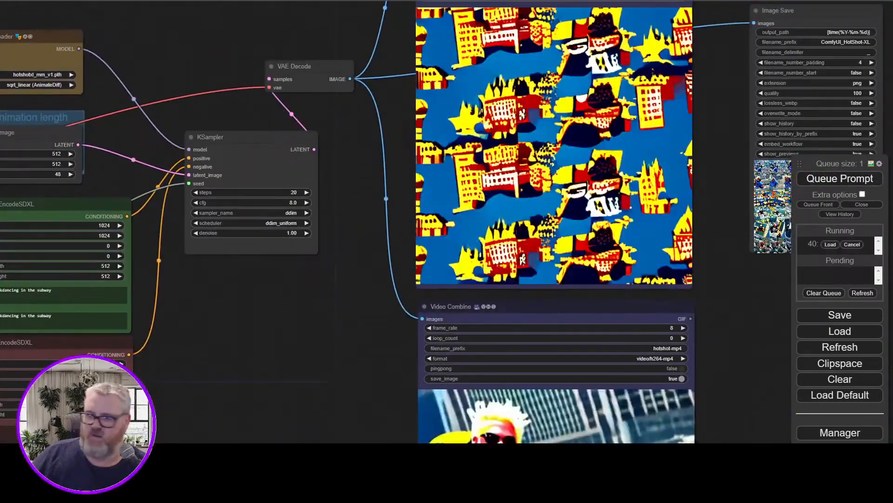
Enlarge the first of the 48 skydiving frames in the Image Save node, step through all frames twice and close the enlarged view.
key("alt+Tab")
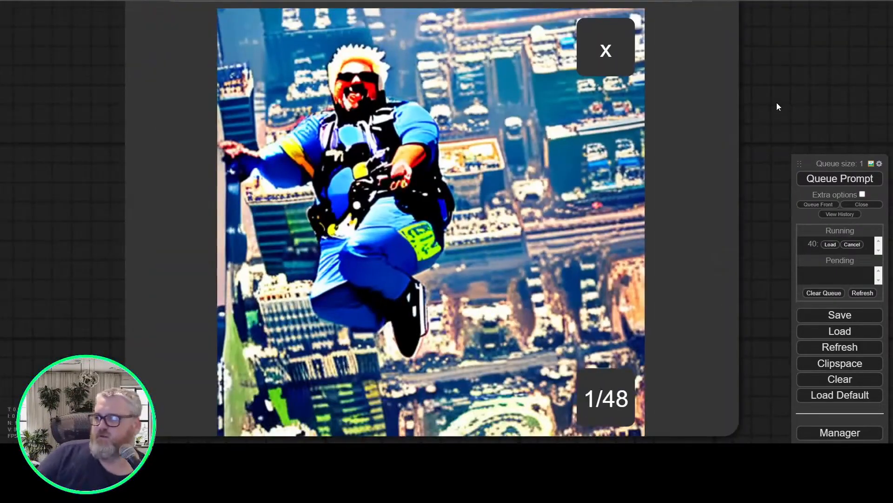
left_click(626, 134)
key("Right")
key("Right")
key("Right")
key("Right")
key("Right")
key("Right")
key("Right")
key("Right")
key("Right")
key("Right")
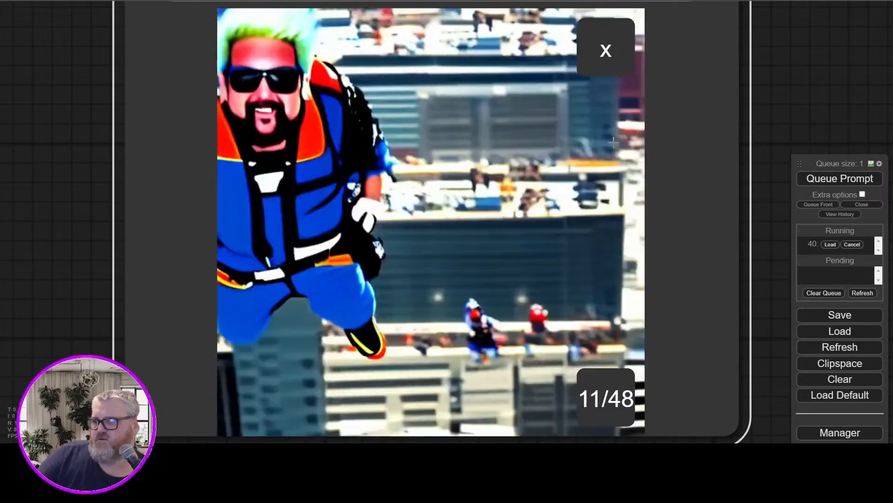
key("Right")
key("Right")
key("Right")
key("Right")
key("Right")
key("Right")
key("Right")
key("Right")
key("Right")
key("Right")
key("Right")
key("Right")
key("Right")
key("Right")
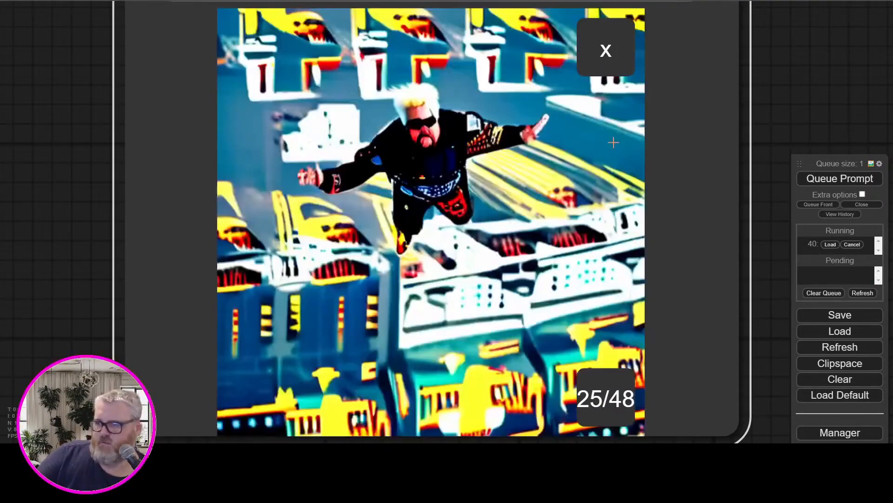
key("Right")
key("Right")
key("Right")
key("Right")
key("Right")
key("Right")
key("Right")
key("Right")
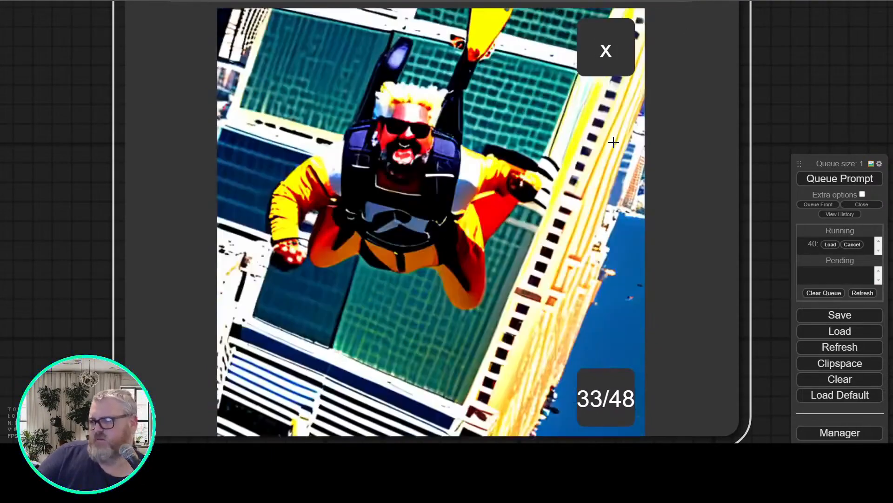
key("Right")
key("Right")
key("Right")
key("Right")
key("Right")
key("Right")
key("Right")
key("Right")
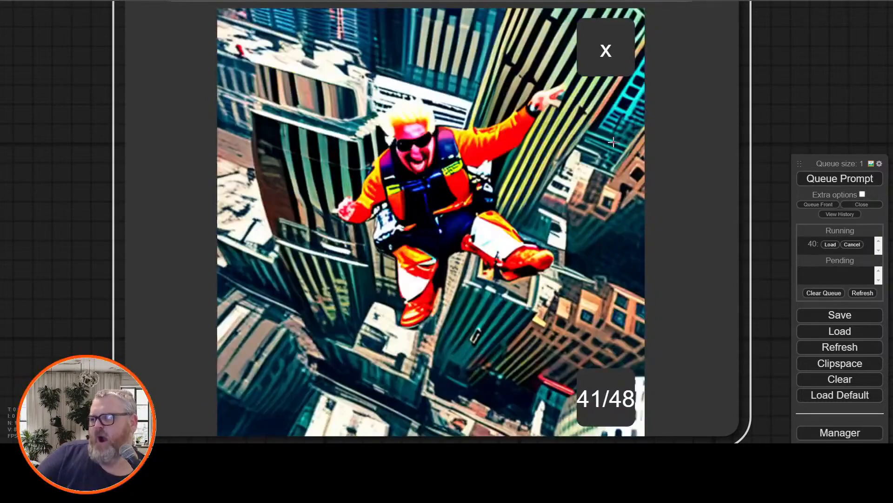
key("Right")
key("Right")
key("Right")
key("Right")
key("Right")
key("Right")
key("Right")
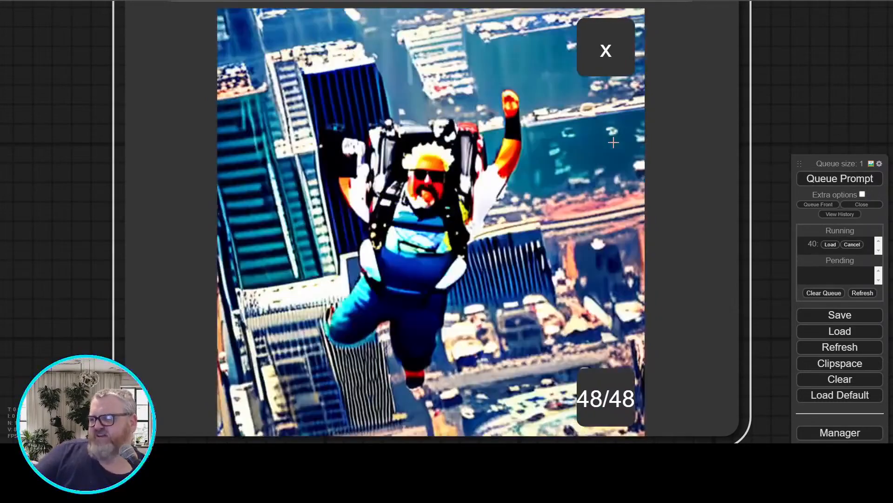
key("Right")
key("Right")
key("Right")
key("Right")
key("Right")
key("Right")
key("Right")
key("Right")
key("Right")
key("Right")
key("Right")
key("Right")
key("Right")
key("Right")
key("Right")
key("Right")
key("Right")
key("Right")
key("Right")
key("Right")
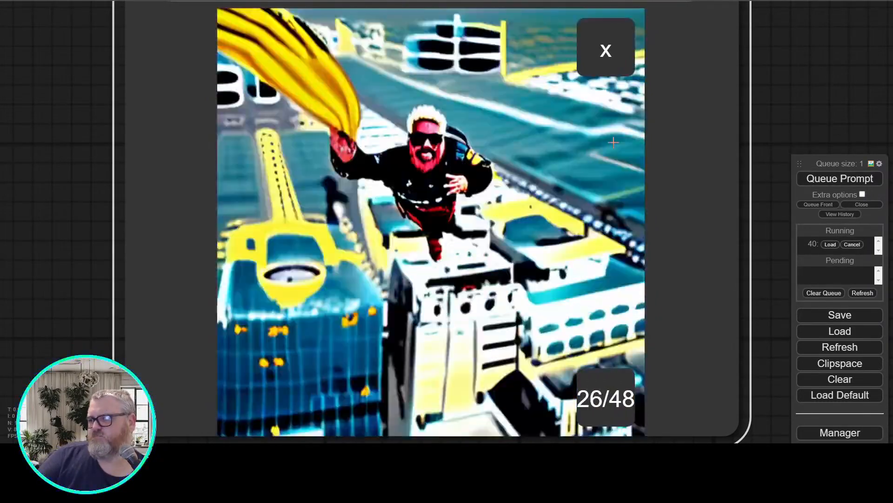
key("Right")
key("Right")
key("Right")
key("Right")
key("Right")
key("Right")
key("Right")
key("Right")
key("Right")
key("Right")
key("Right")
key("Right")
key("Right")
key("Right")
key("Right")
key("Right")
key("Right")
key("Right")
key("Right")
key("Right")
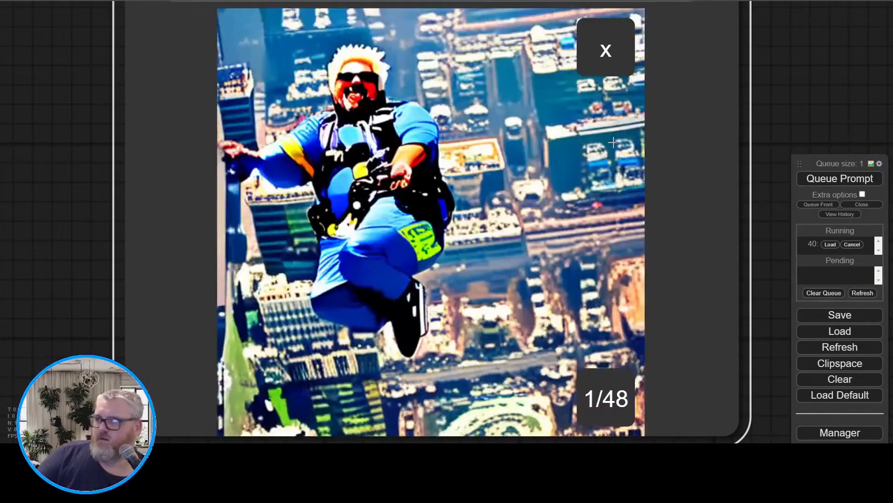
key("Right")
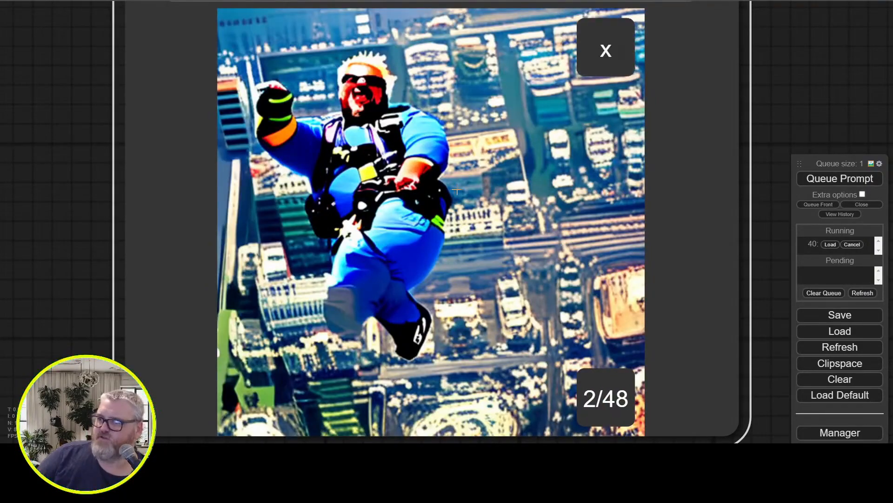
scroll(554, 168, "down", 15)
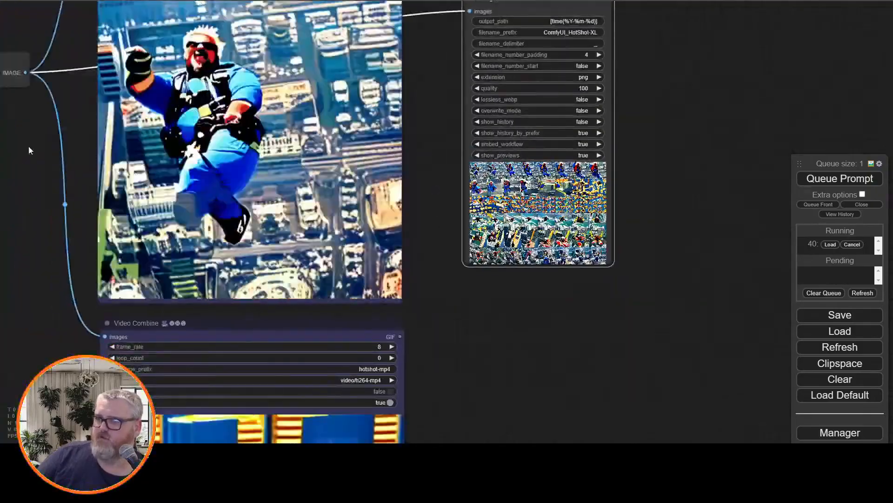
Check the KSampler progress of the Spiderman run and watch the skydiving animation in the GIF Video Combine node.
left_click_drag(6, 156, 426, 211)
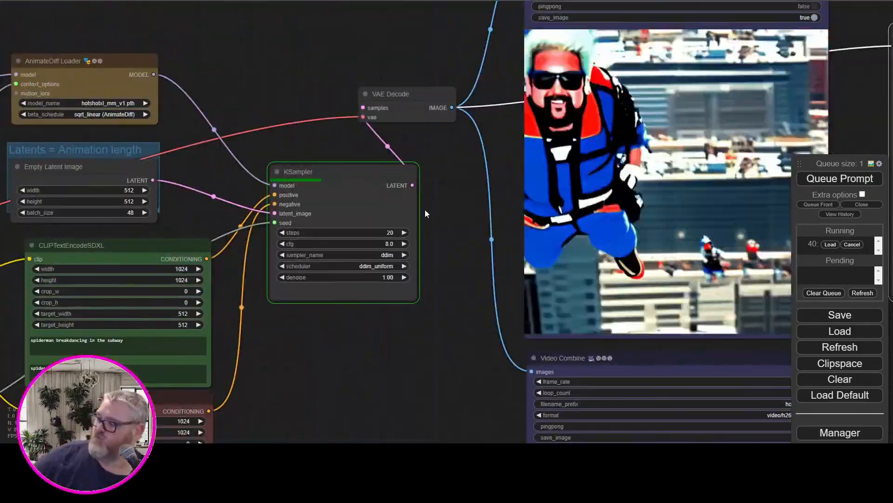
scroll(425, 210, "up", 1)
left_click_drag(455, 294, 173, 355)
scroll(179, 264, "up", 1)
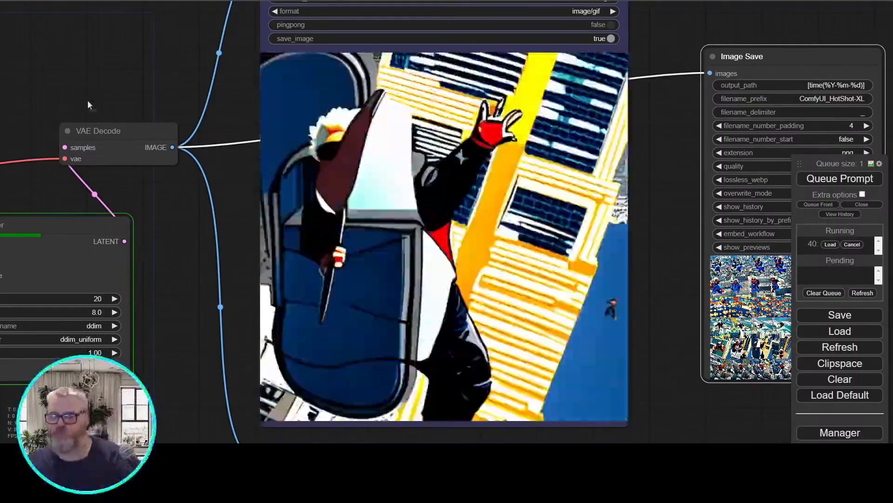
left_click_drag(87, 100, 236, 87)
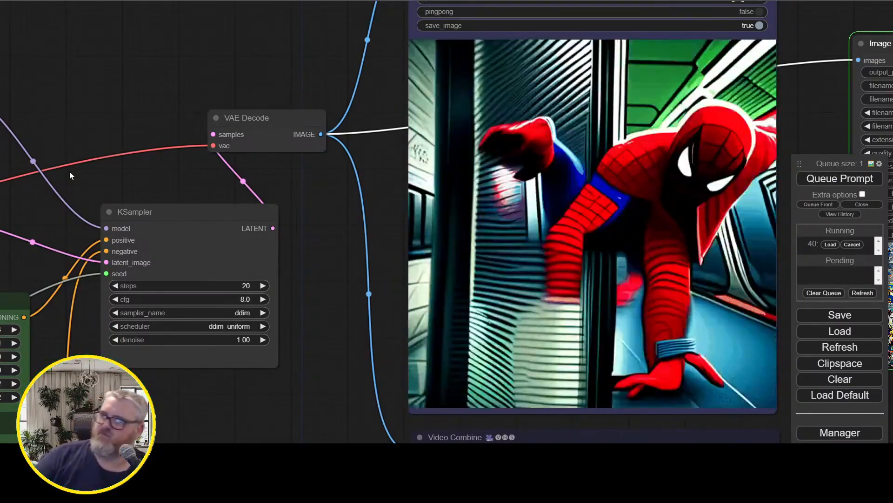
Watch the Spiderman breakdancing animation in both the GIF and MP4 Video Combine nodes.
scroll(250, 280, "down", 7)
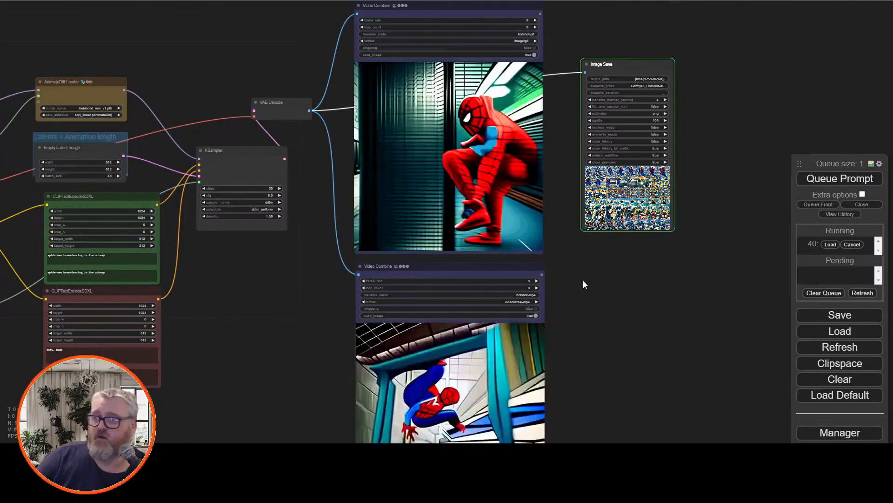
scroll(605, 277, "up", 2)
left_click_drag(713, 221, 605, 305)
scroll(600, 304, "up", 16)
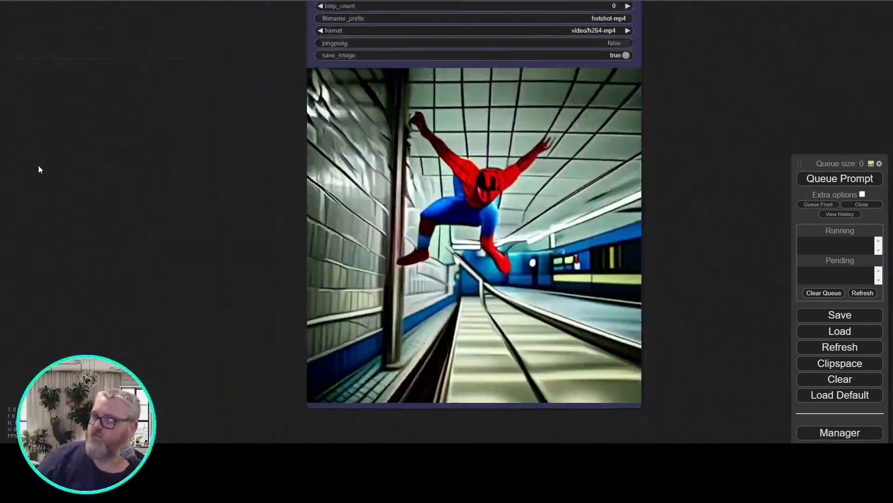
scroll(133, 228, "down", 11)
Review the context, latent, prompt and KSampler node settings used for the Spiderman animation.
left_click_drag(174, 210, 689, 402)
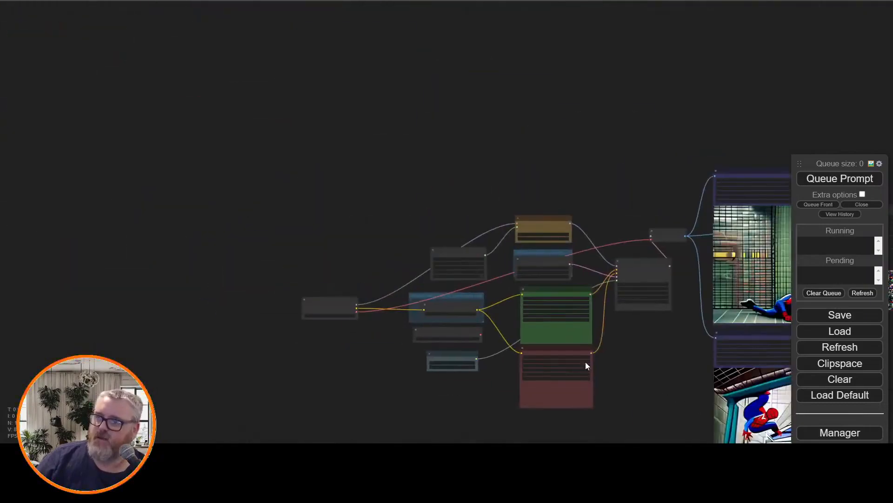
scroll(509, 319, "up", 5)
scroll(498, 311, "up", 4)
left_click_drag(515, 315, 343, 225)
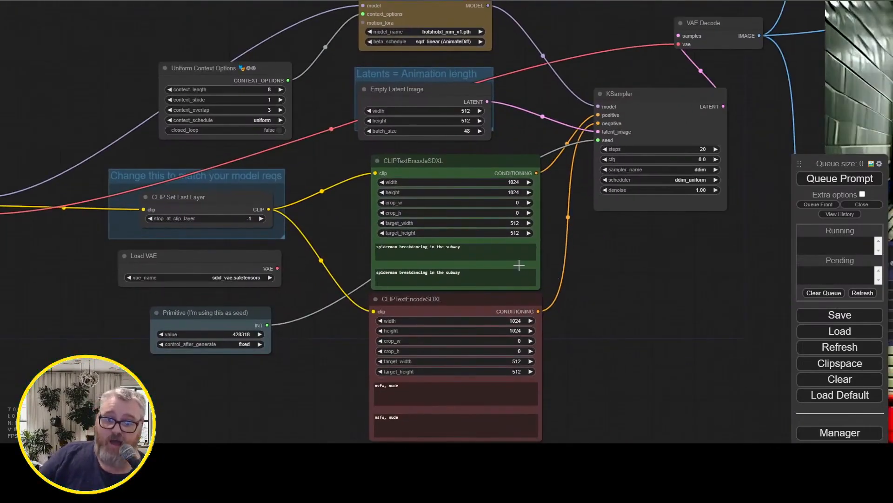
left_click_drag(667, 340, 531, 383)
scroll(504, 352, "down", 4)
left_click_drag(505, 352, 378, 351)
scroll(268, 316, "up", 2)
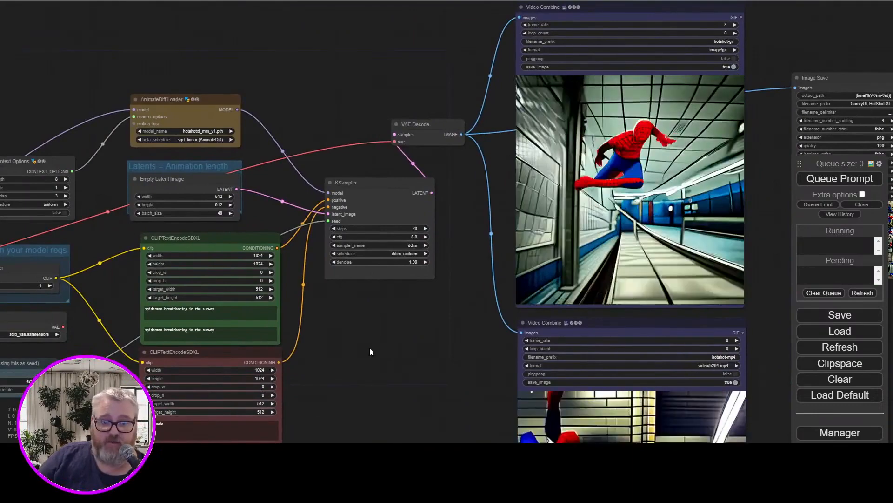
left_click_drag(369, 352, 569, 311)
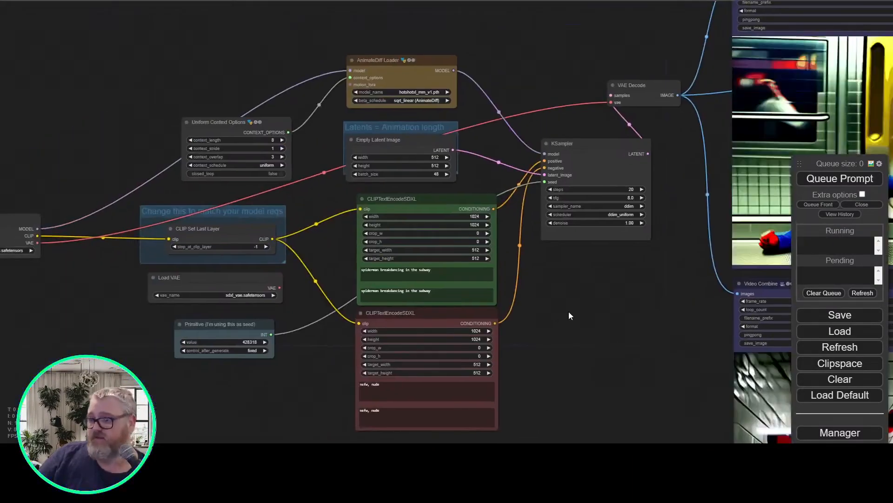
scroll(550, 333, "up", 2)
scroll(550, 330, "up", 2)
left_click_drag(654, 354, 667, 351)
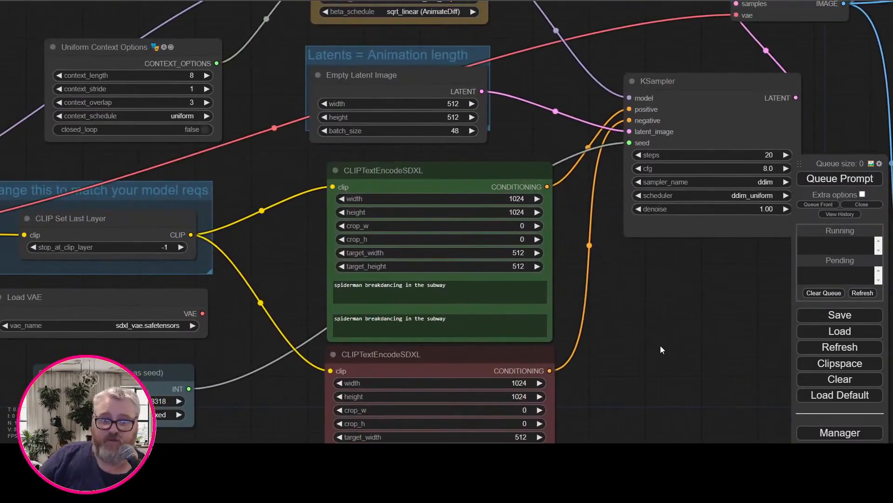
scroll(689, 342, "down", 5)
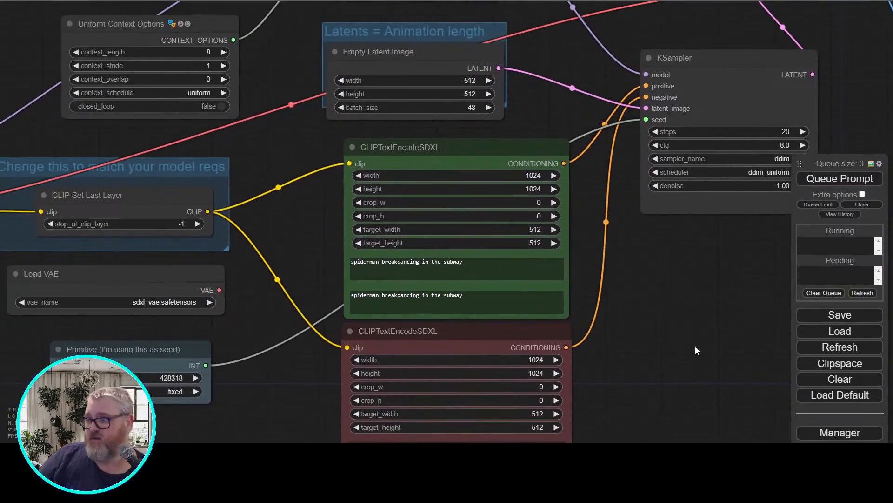
scroll(434, 244, "up", 4)
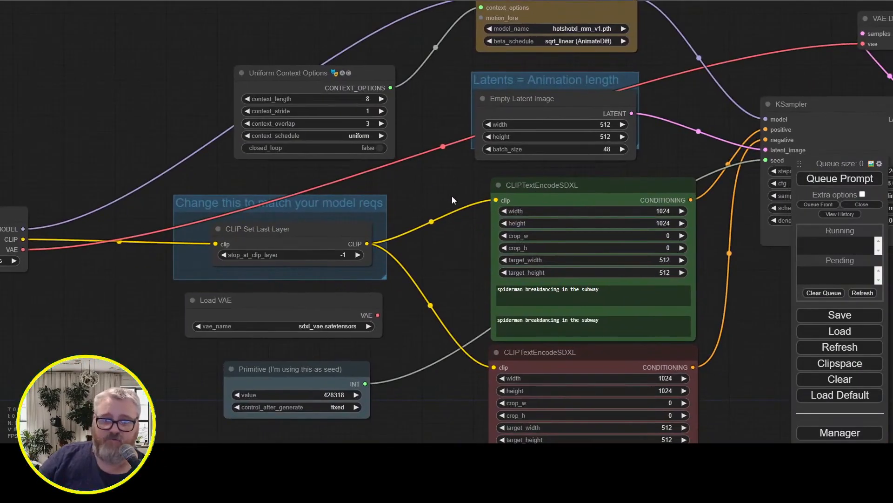
Move the Uniform Context Options node up and closer to the AnimateDiff Loader node.
left_click_drag(457, 203, 269, 211)
left_click_drag(246, 148, 234, 208)
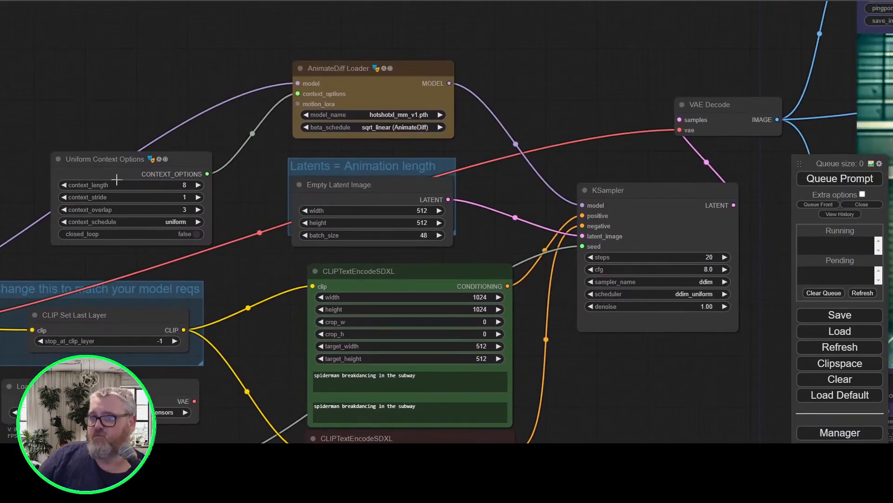
left_click_drag(116, 173, 152, 124)
mouse_move(114, 68)
left_mouse_down()
mouse_move(61, 57)
mouse_move(115, 57)
left_mouse_up()
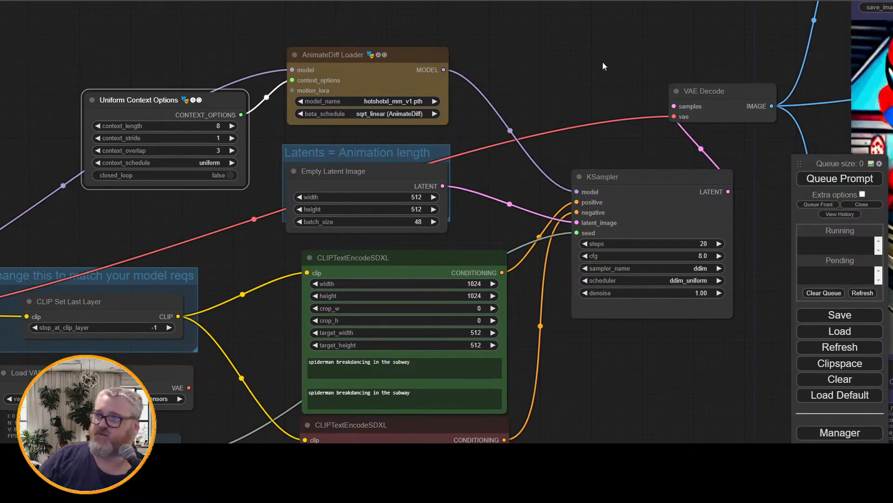
View the Spiderman animation again in the GIF Video Combine node.
left_click_drag(640, 69, 121, 100)
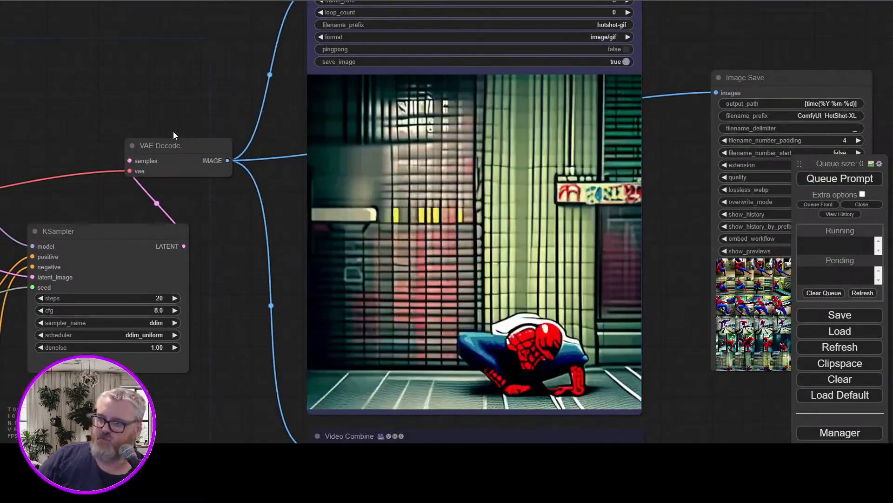